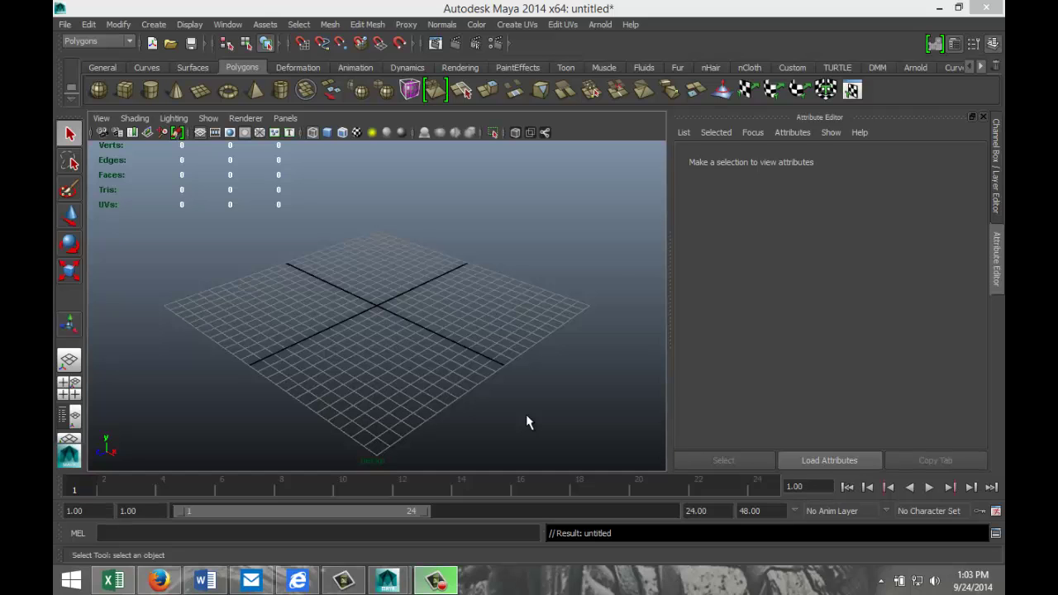
Draw a polygon cylinder at the grid centre and show it shaded.
{"action": "left_click_drag", "start_coordinate": [483, 336], "coordinate": [513, 373], "text": "alt"}
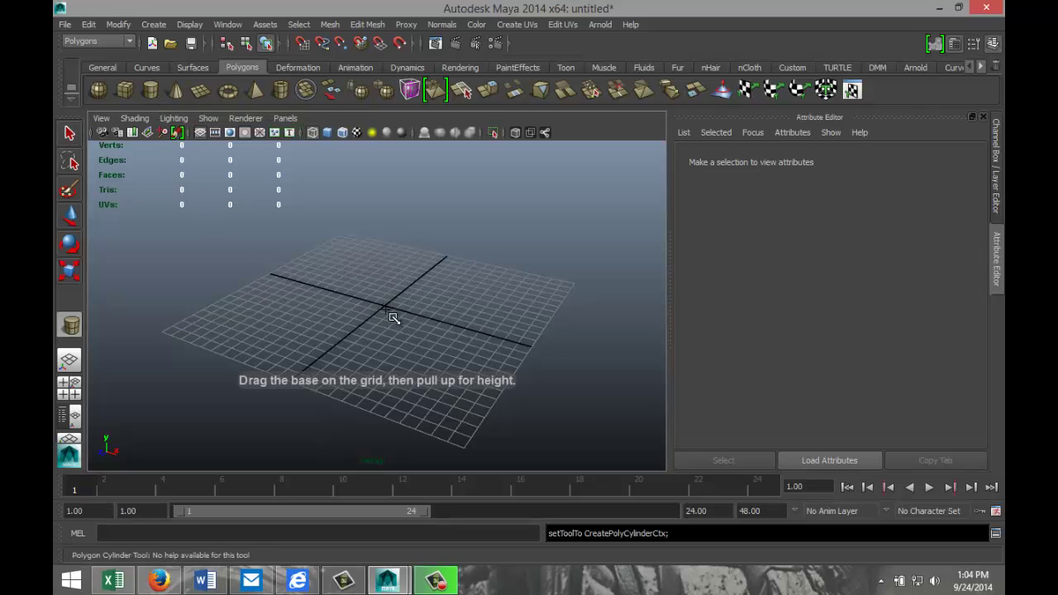
{"action": "left_click_drag", "start_coordinate": [390, 310], "coordinate": [417, 308]}
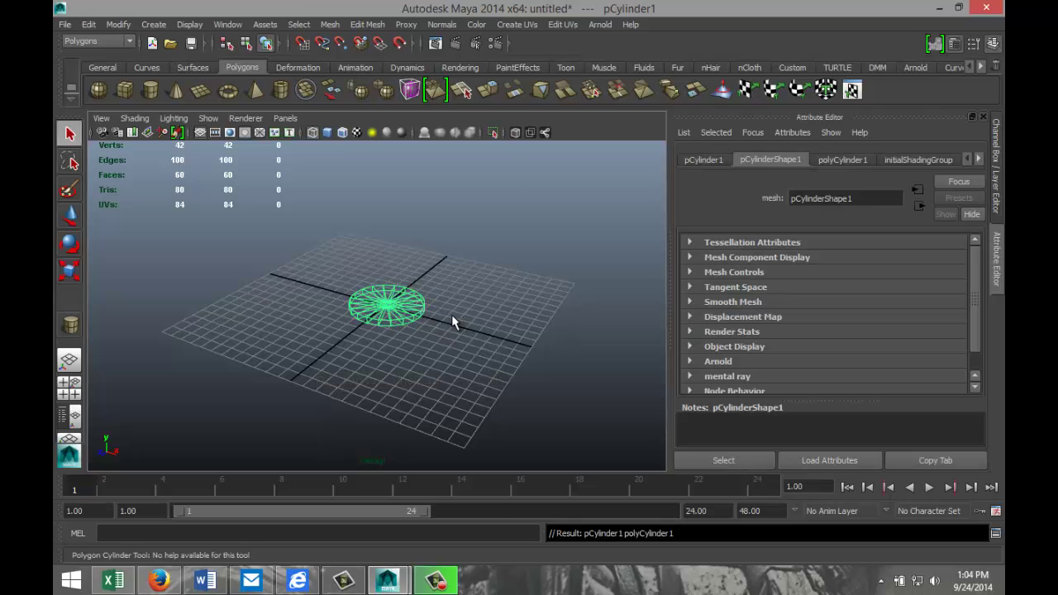
{"action": "key", "text": "5"}
{"action": "scroll", "coordinate": [443, 324], "scroll_direction": "up", "scroll_amount": 3}
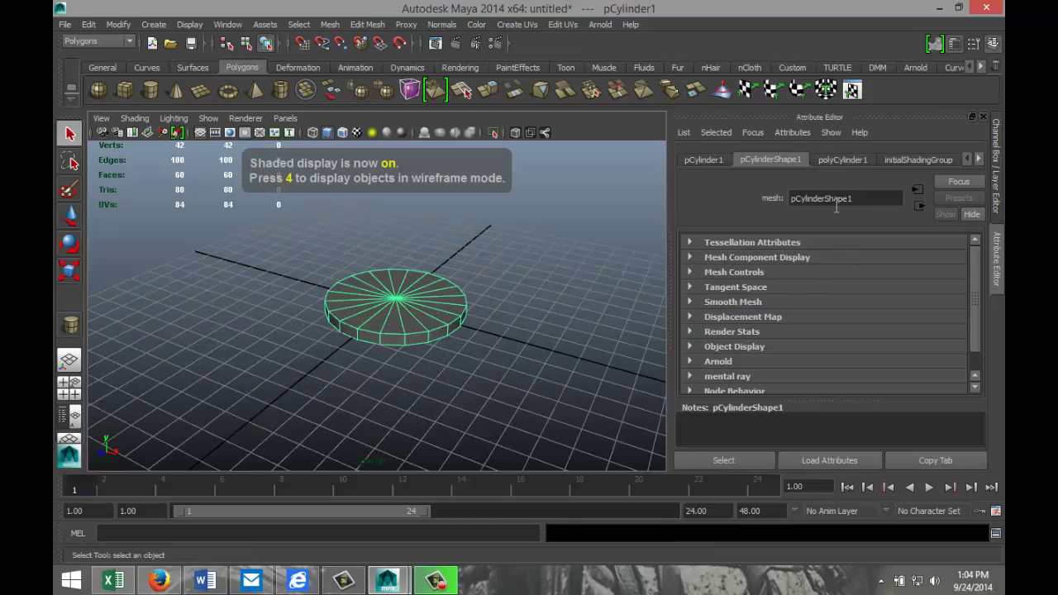
Set the cylinder's Subdivisions Axis to 40 and Subdivisions Caps to 0.
{"action": "left_click", "coordinate": [717, 162]}
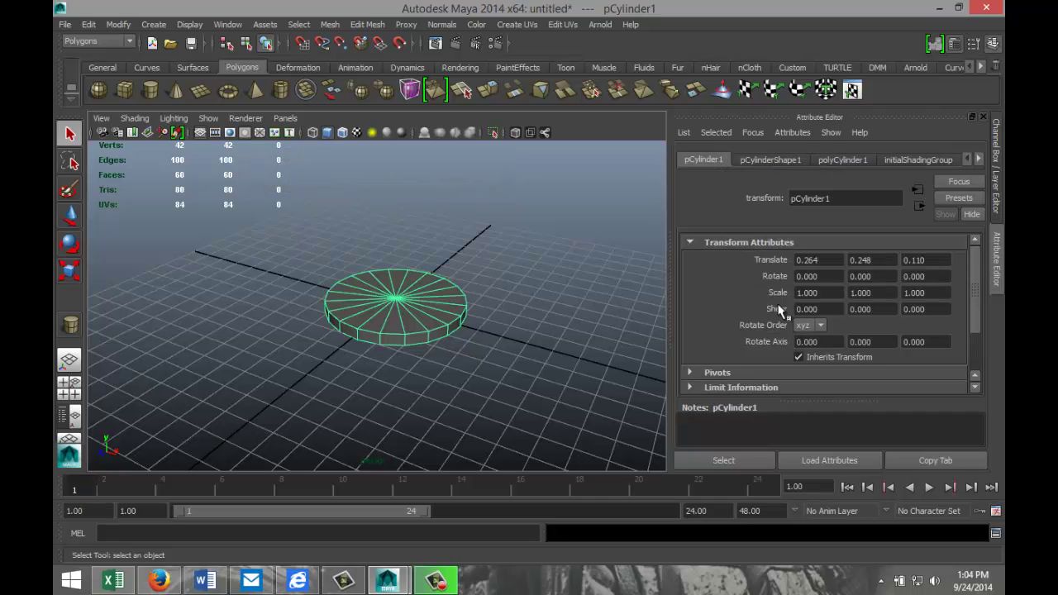
{"action": "left_click", "coordinate": [844, 161]}
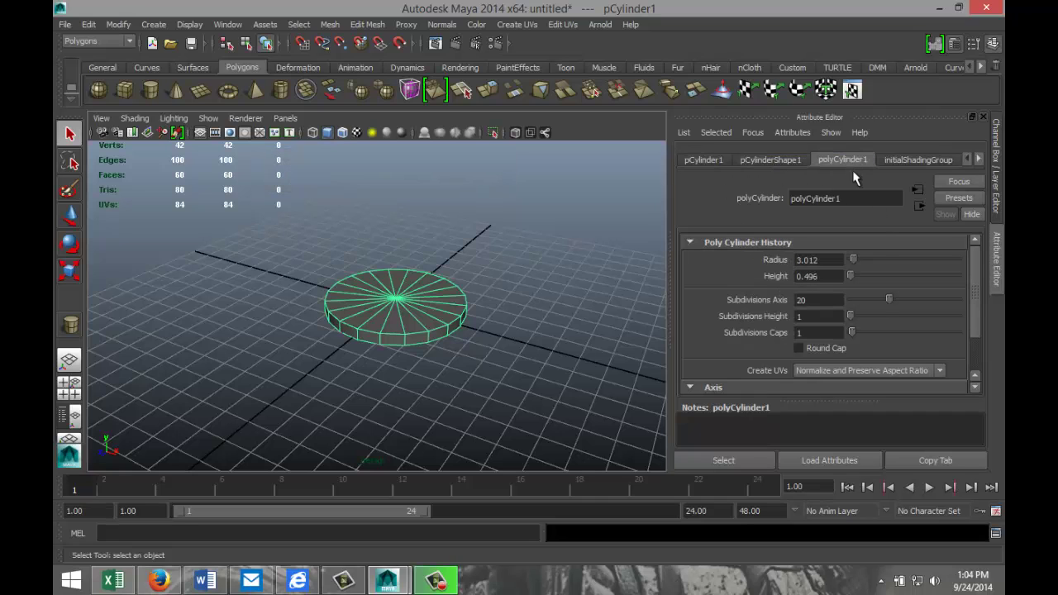
{"action": "left_click", "coordinate": [827, 303]}
{"action": "type", "text": "40"}
{"action": "key", "text": "Return"}
{"action": "left_click", "coordinate": [829, 333]}
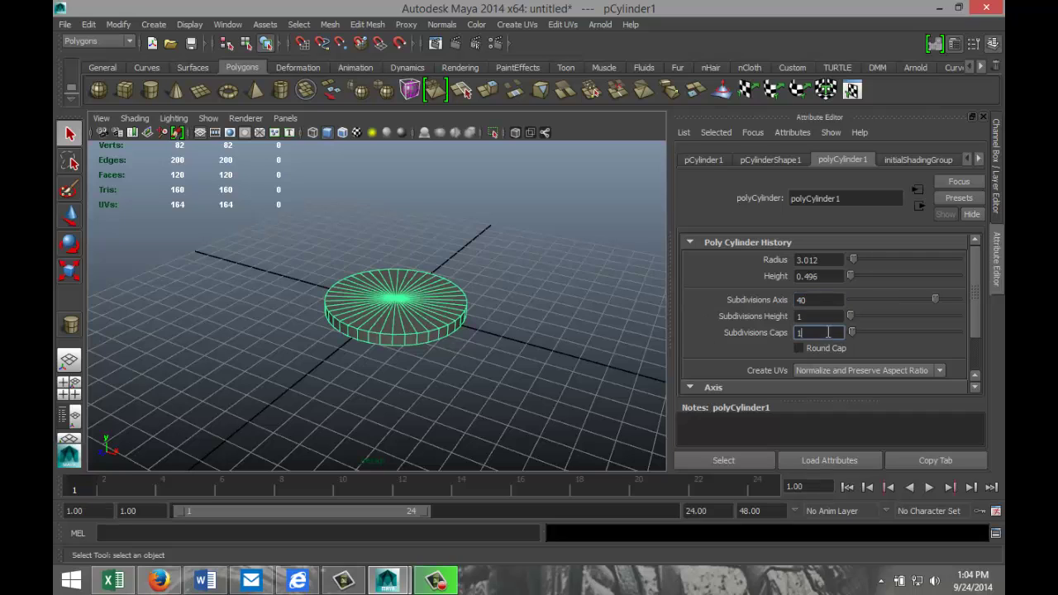
{"action": "type", "text": "0"}
{"action": "key", "text": "Return"}
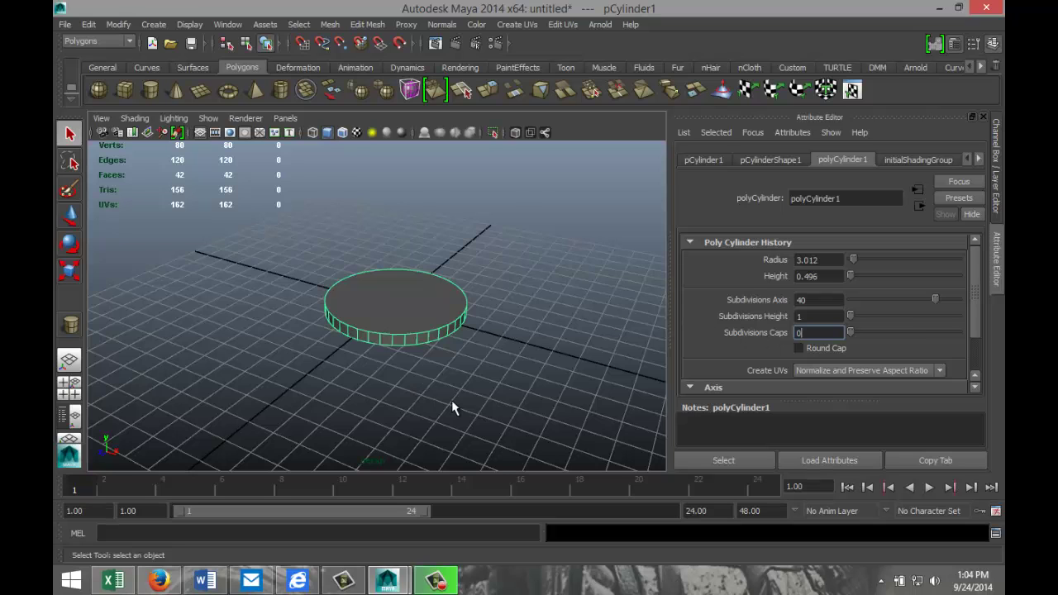
{"action": "scroll", "coordinate": [459, 402], "scroll_direction": "up", "scroll_amount": 3}
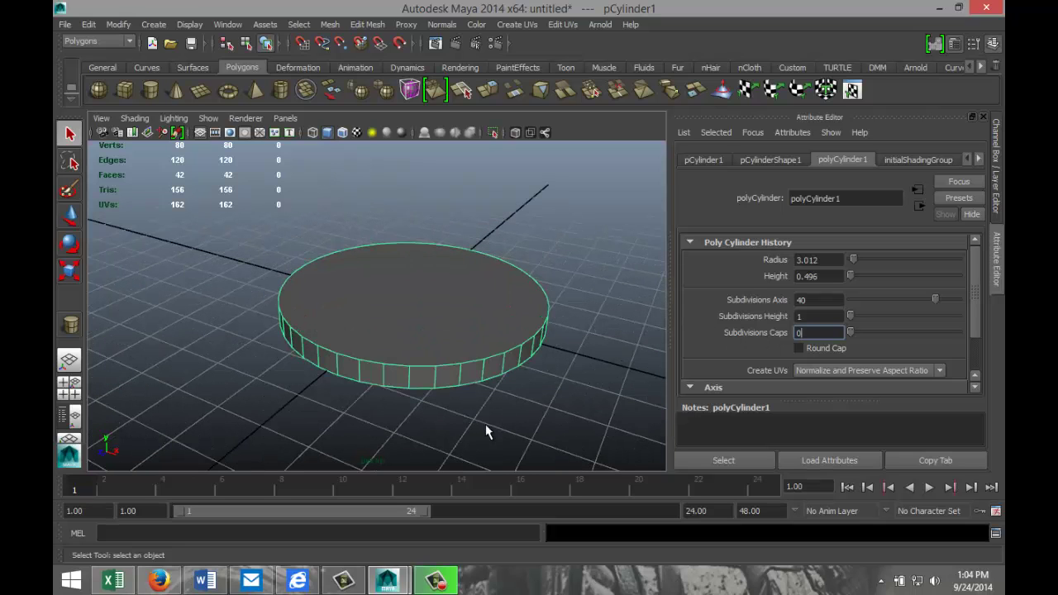
Extrude the cylinder's top face, inset it slightly and raise it.
{"action": "left_click_drag", "start_coordinate": [488, 417], "coordinate": [492, 408], "text": "alt"}
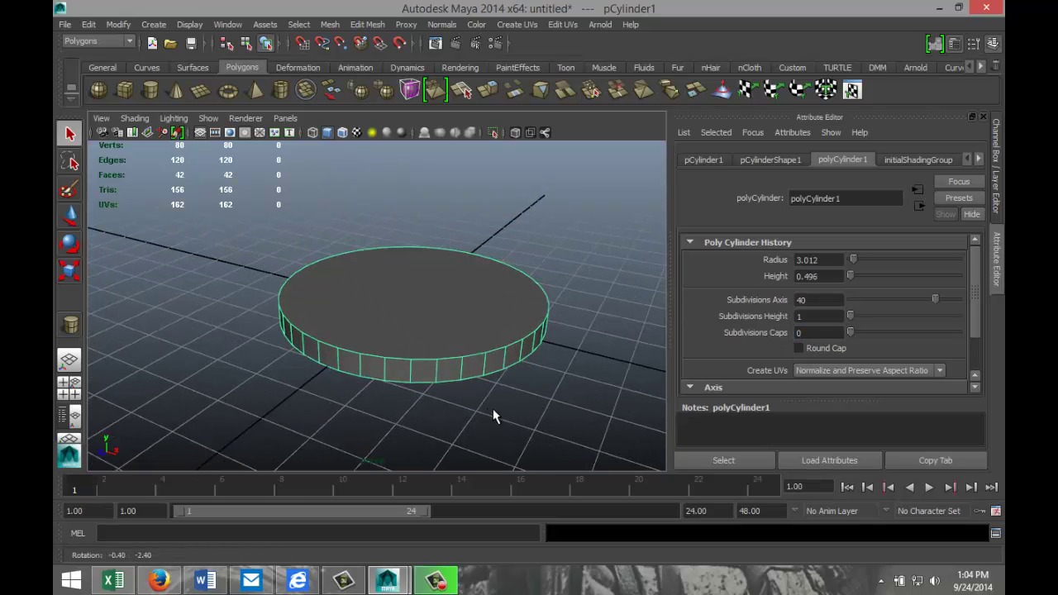
{"action": "right_click", "coordinate": [431, 310]}
{"action": "left_click", "coordinate": [437, 304]}
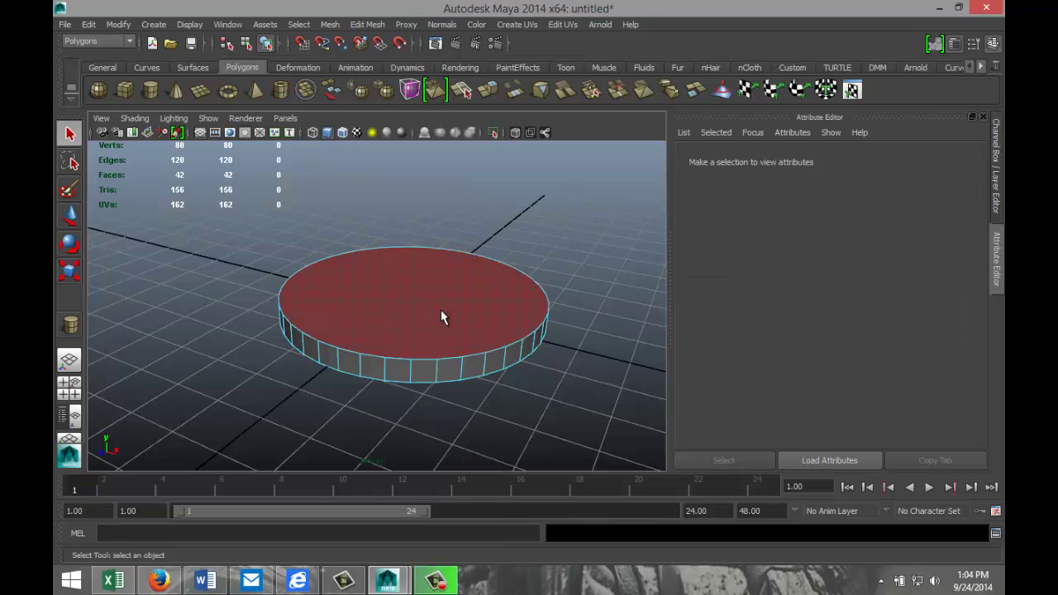
{"action": "left_click", "coordinate": [441, 309]}
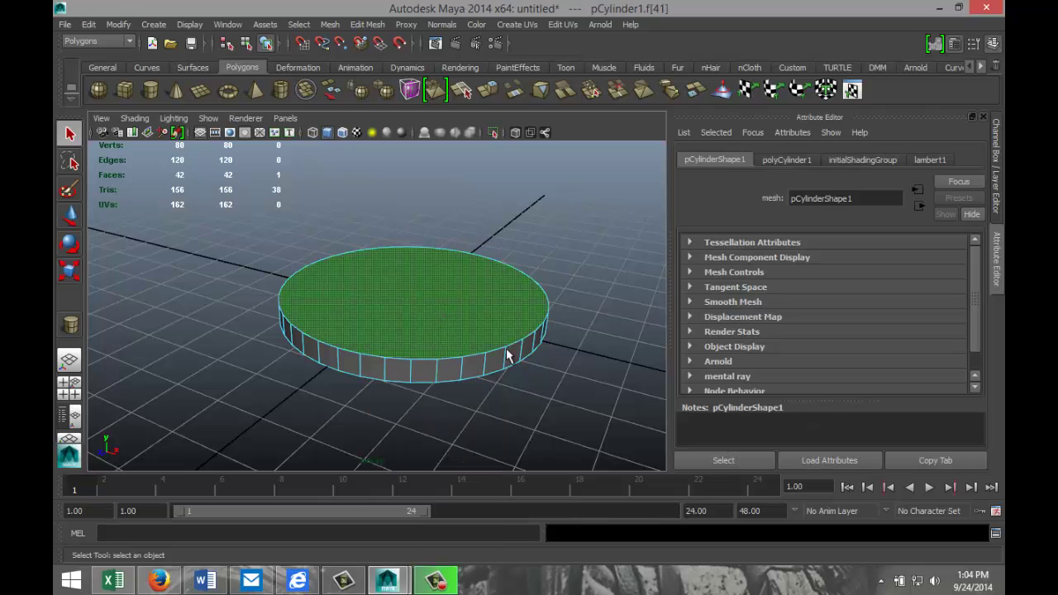
{"action": "left_click", "coordinate": [373, 26]}
{"action": "left_click", "coordinate": [391, 78]}
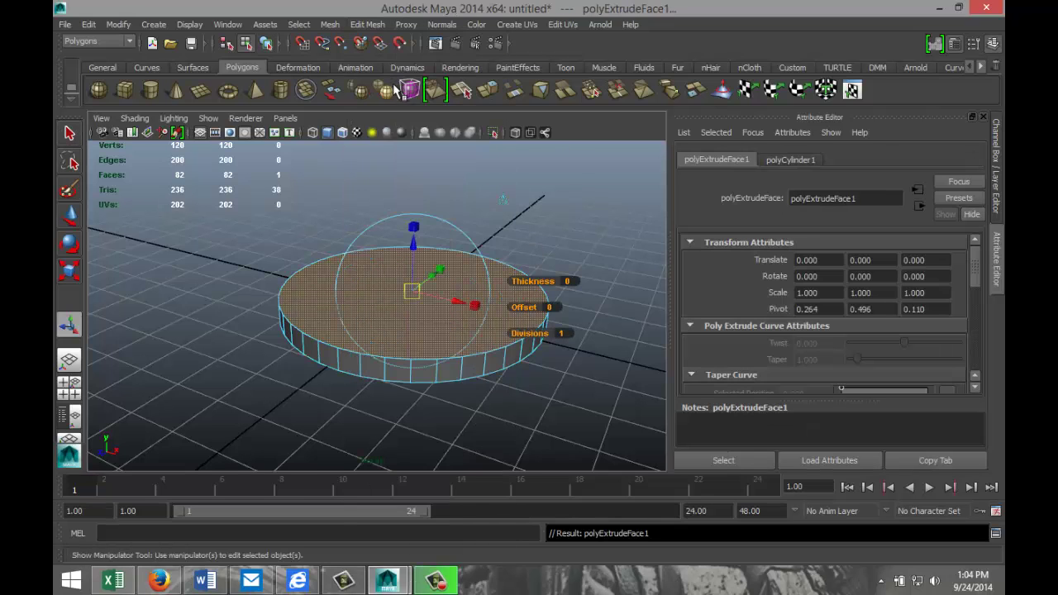
{"action": "left_click", "coordinate": [499, 270]}
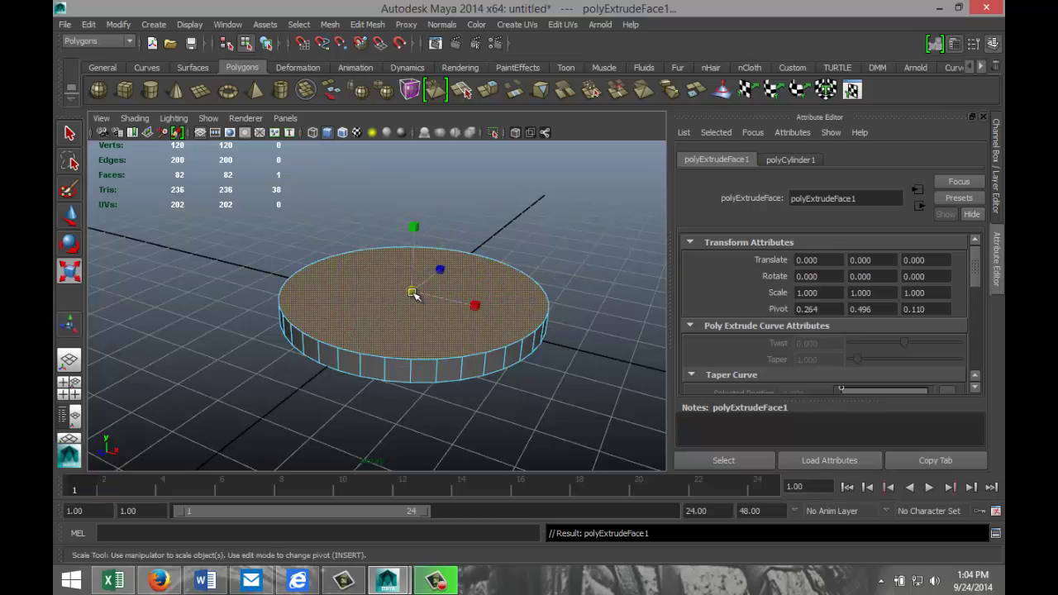
{"action": "left_click_drag", "start_coordinate": [413, 290], "coordinate": [376, 291]}
{"action": "key", "text": "w"}
{"action": "left_click_drag", "start_coordinate": [414, 248], "coordinate": [414, 230]}
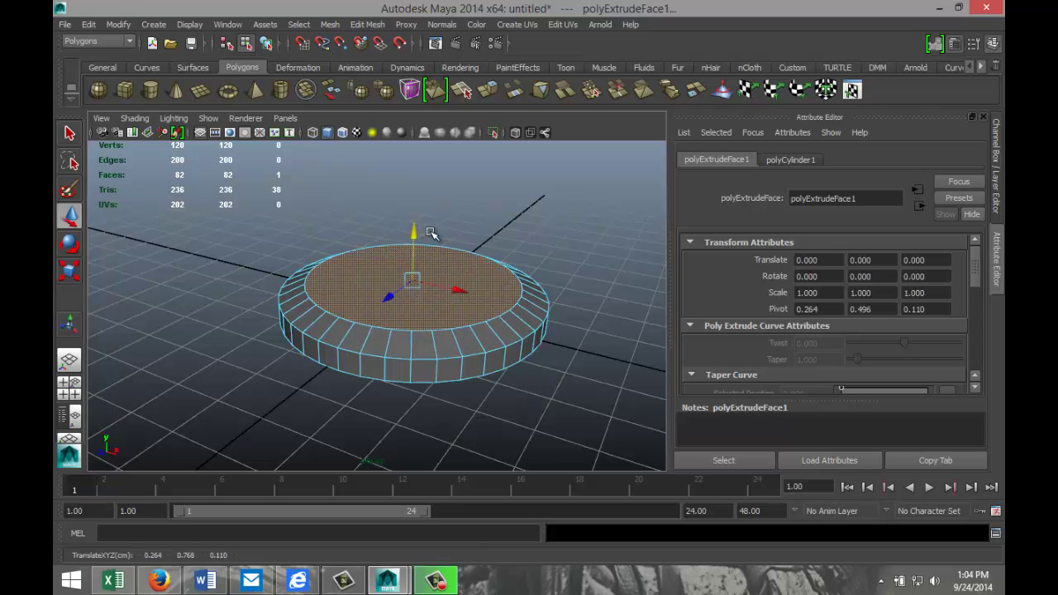
Extrude the top face again, scale it to about 0.7 and raise it into a sloped top.
{"action": "left_click", "coordinate": [374, 26]}
{"action": "left_click", "coordinate": [384, 79]}
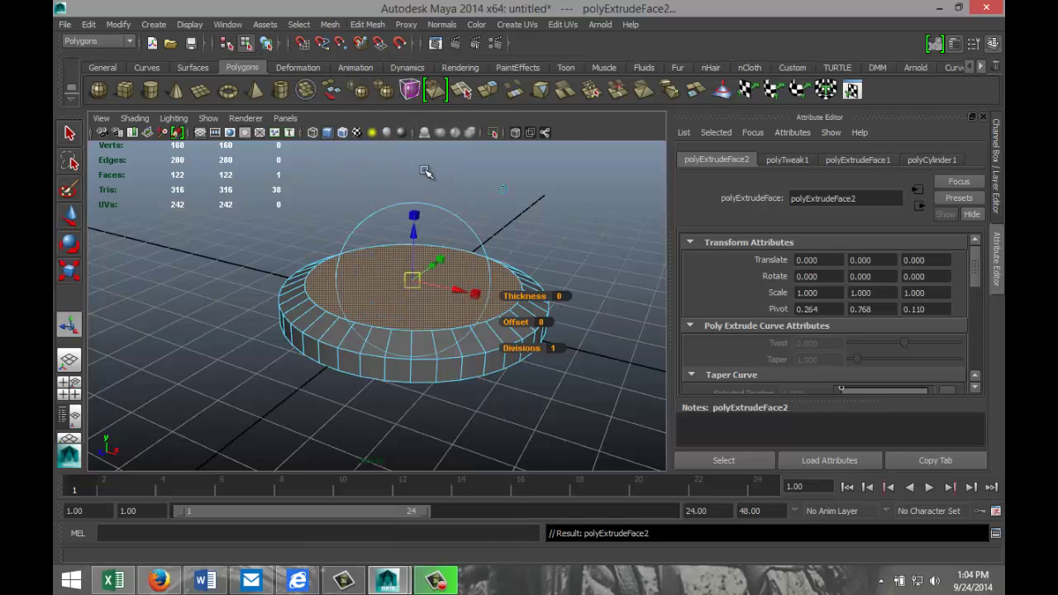
{"action": "left_click_drag", "start_coordinate": [413, 280], "coordinate": [368, 277]}
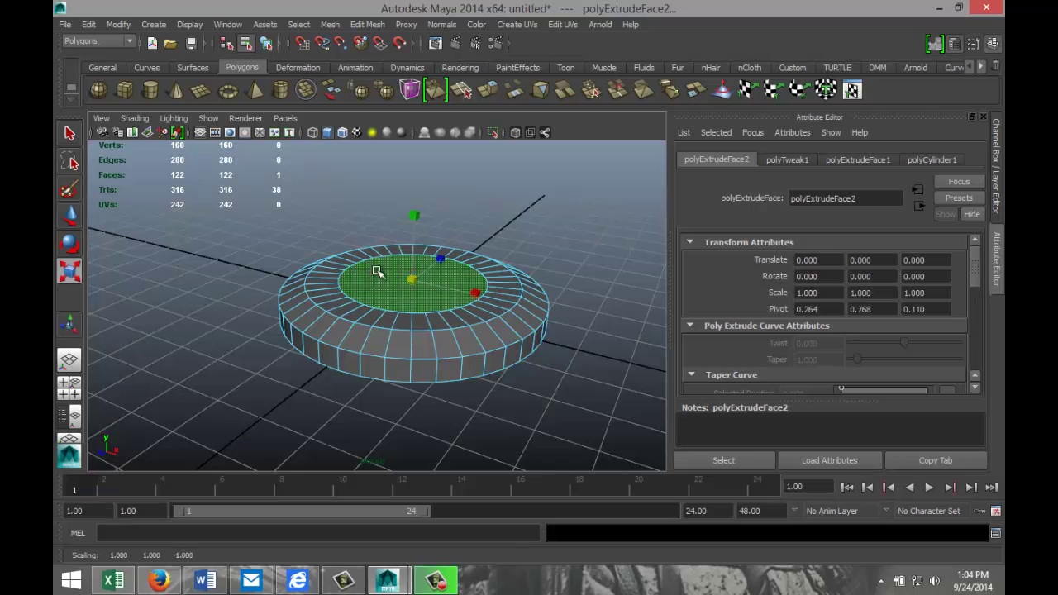
{"action": "key", "text": "w"}
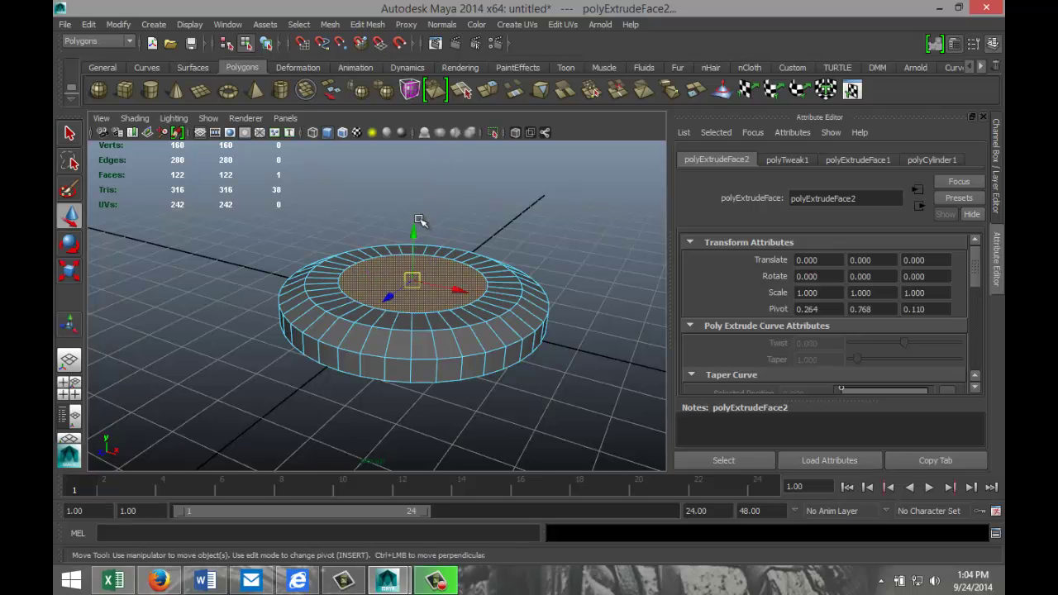
{"action": "left_click_drag", "start_coordinate": [413, 236], "coordinate": [419, 190]}
Extrude the top face a third time and shrink it into a small inner disc.
{"action": "left_click", "coordinate": [369, 24]}
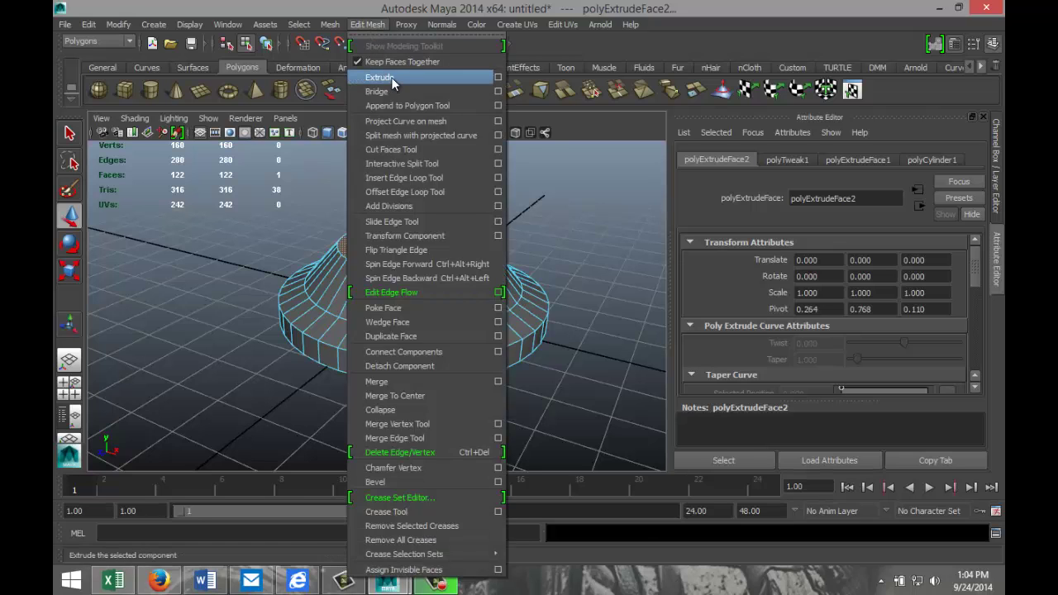
{"action": "left_click", "coordinate": [391, 75]}
{"action": "key", "text": "r"}
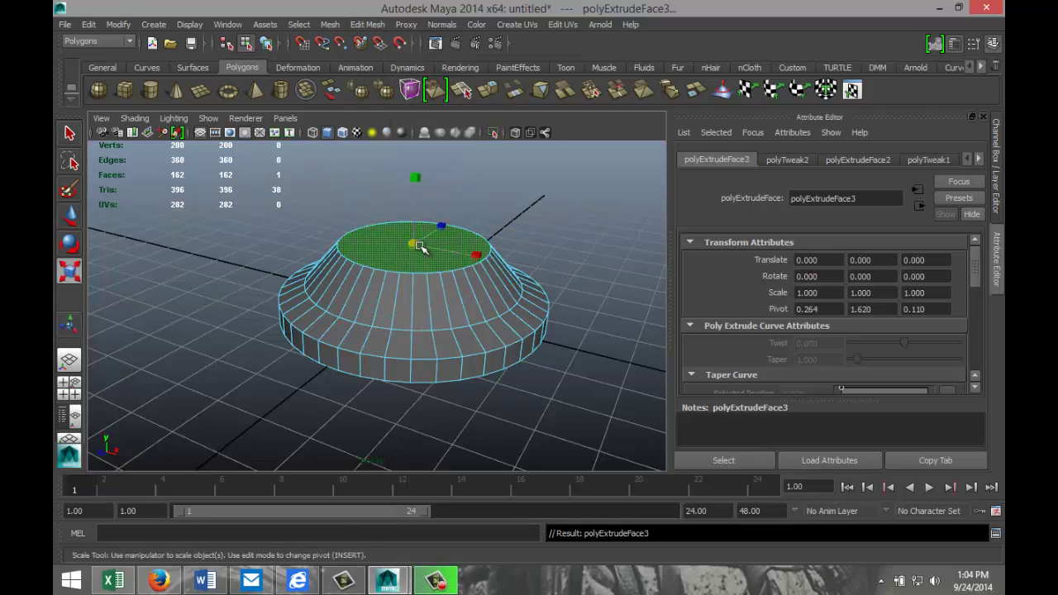
{"action": "left_click_drag", "start_coordinate": [414, 244], "coordinate": [387, 263]}
{"action": "left_click_drag", "start_coordinate": [529, 311], "coordinate": [504, 389], "text": "alt"}
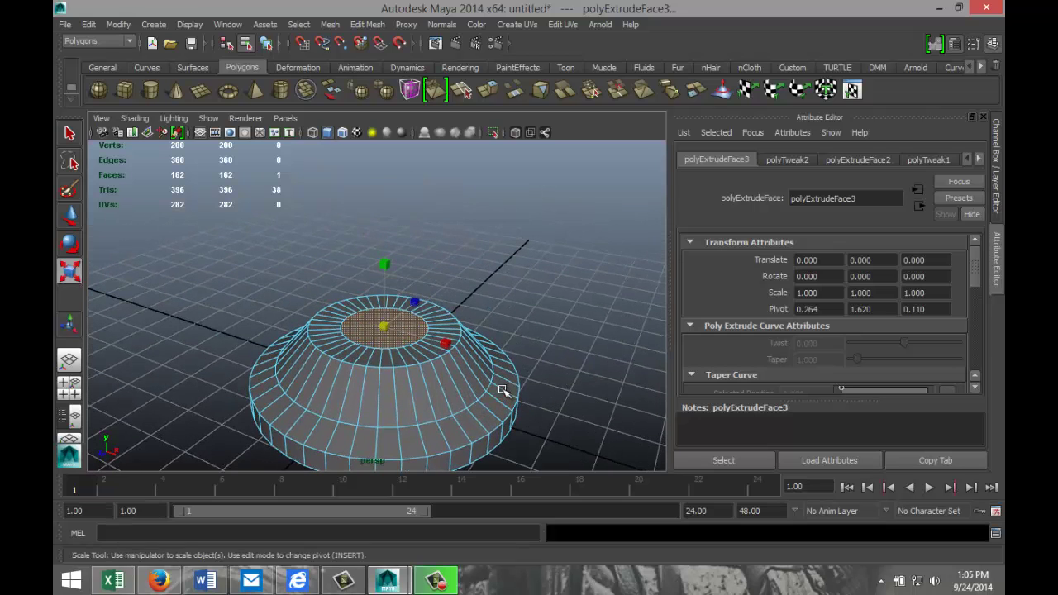
Extrude the small disc and pull it straight up into a tall column.
{"action": "left_click", "coordinate": [368, 24]}
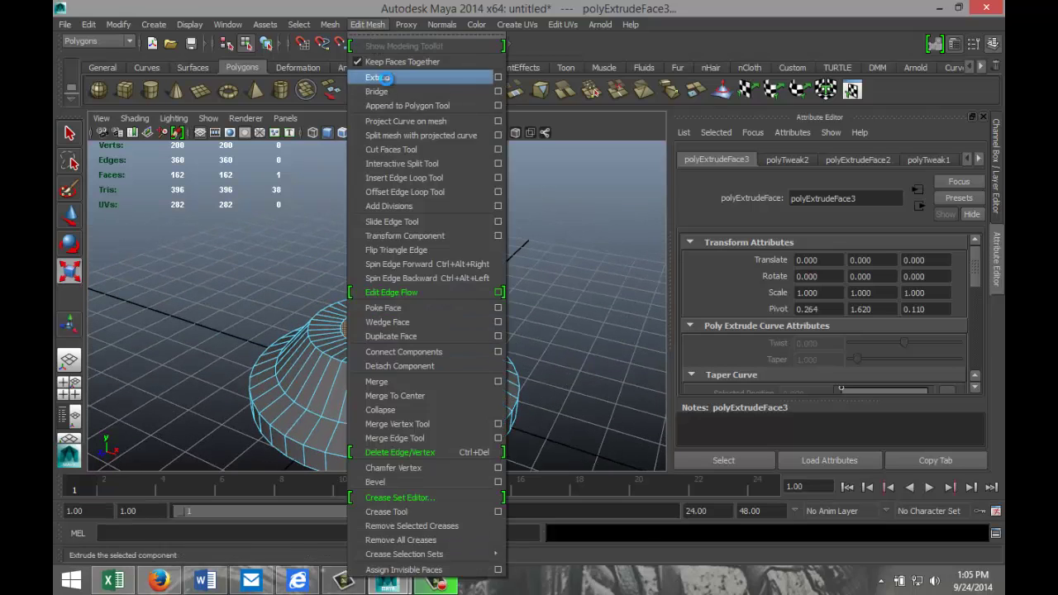
{"action": "left_click", "coordinate": [395, 77]}
{"action": "key", "text": "w"}
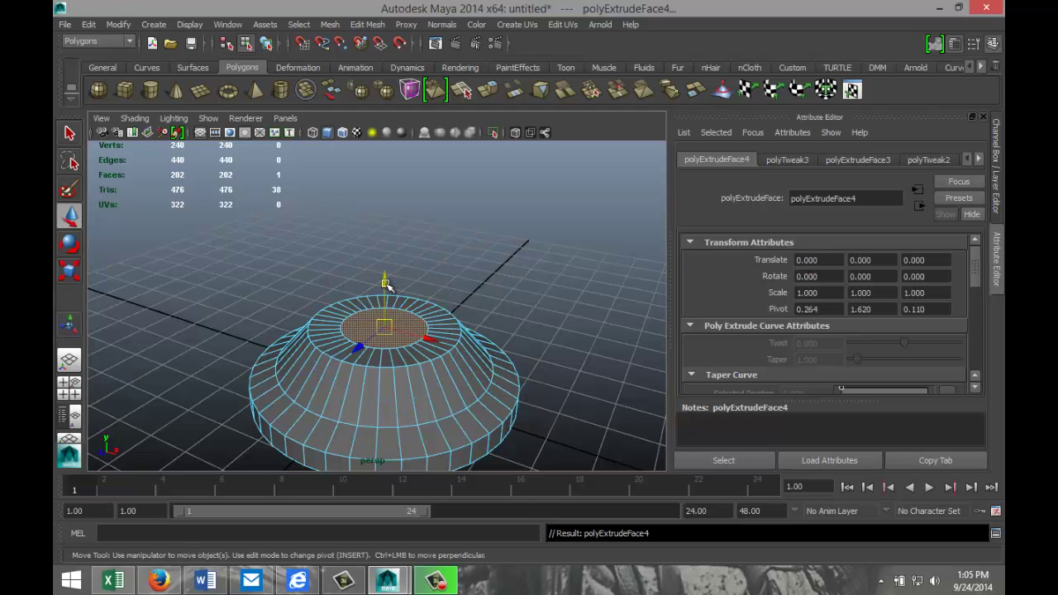
{"action": "left_click_drag", "start_coordinate": [385, 287], "coordinate": [400, 139]}
{"action": "scroll", "coordinate": [529, 266], "scroll_direction": "down", "scroll_amount": 3}
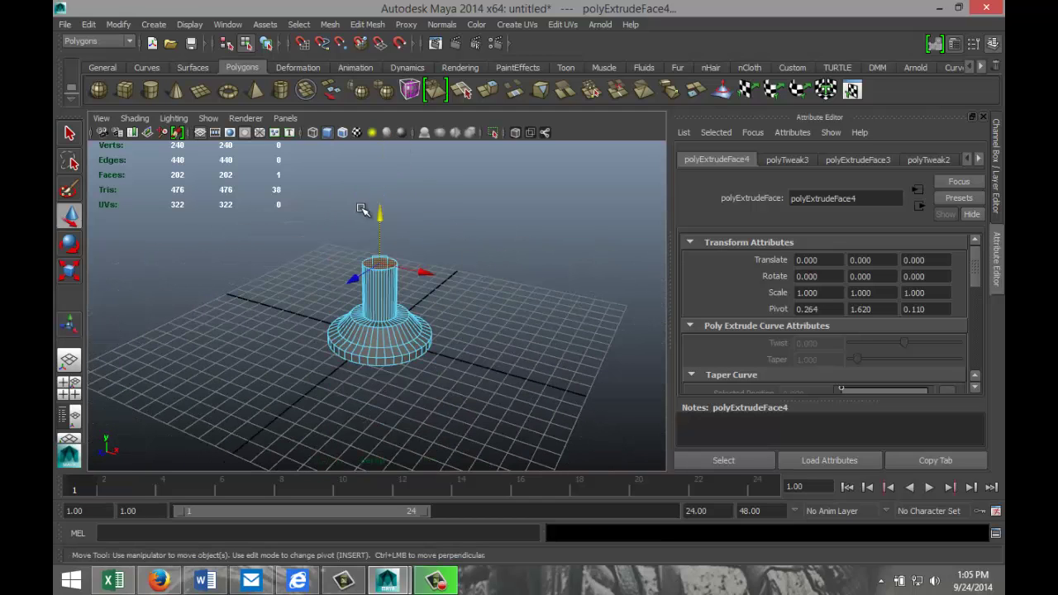
{"action": "left_click_drag", "start_coordinate": [384, 214], "coordinate": [384, 137]}
{"action": "scroll", "coordinate": [429, 271], "scroll_direction": "up", "scroll_amount": 3}
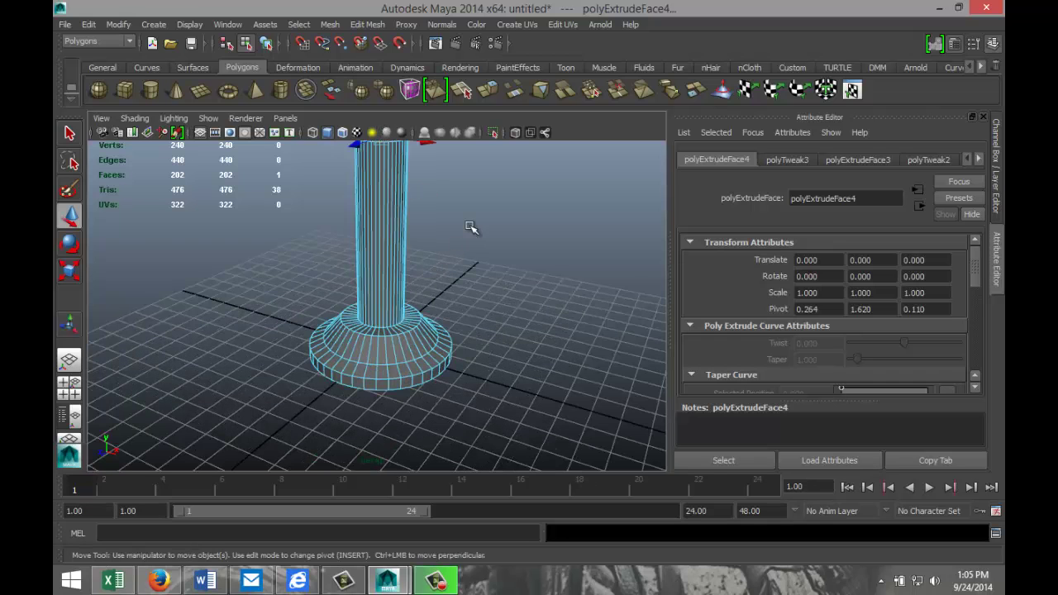
{"action": "middle_click_drag", "start_coordinate": [470, 225], "coordinate": [472, 284], "text": "alt"}
{"action": "scroll", "coordinate": [472, 283], "scroll_direction": "down", "scroll_amount": 3}
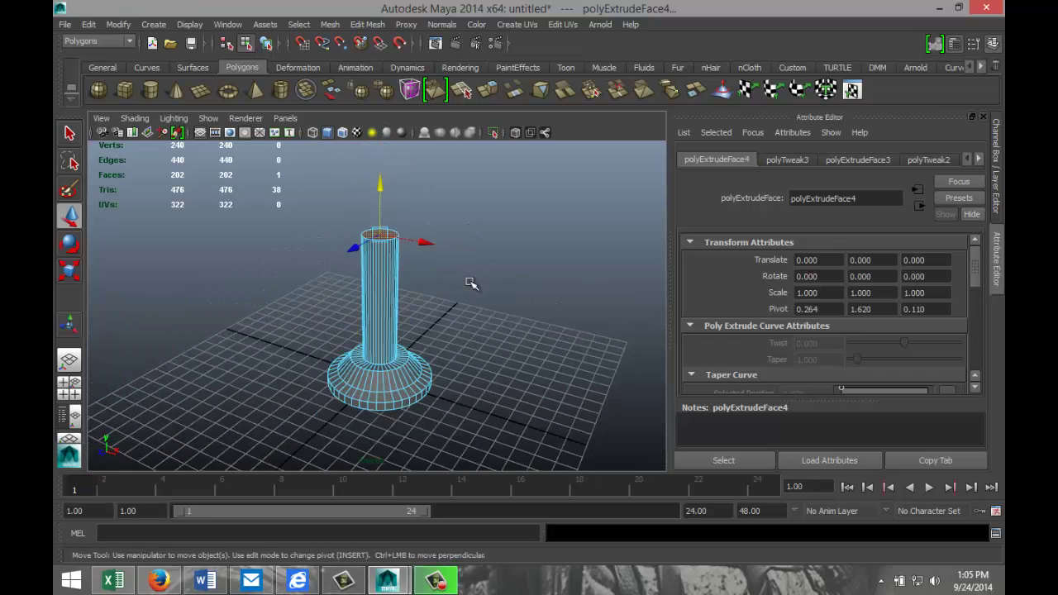
{"action": "scroll", "coordinate": [472, 284], "scroll_direction": "up", "scroll_amount": 2}
{"action": "scroll", "coordinate": [472, 283], "scroll_direction": "down", "scroll_amount": 2}
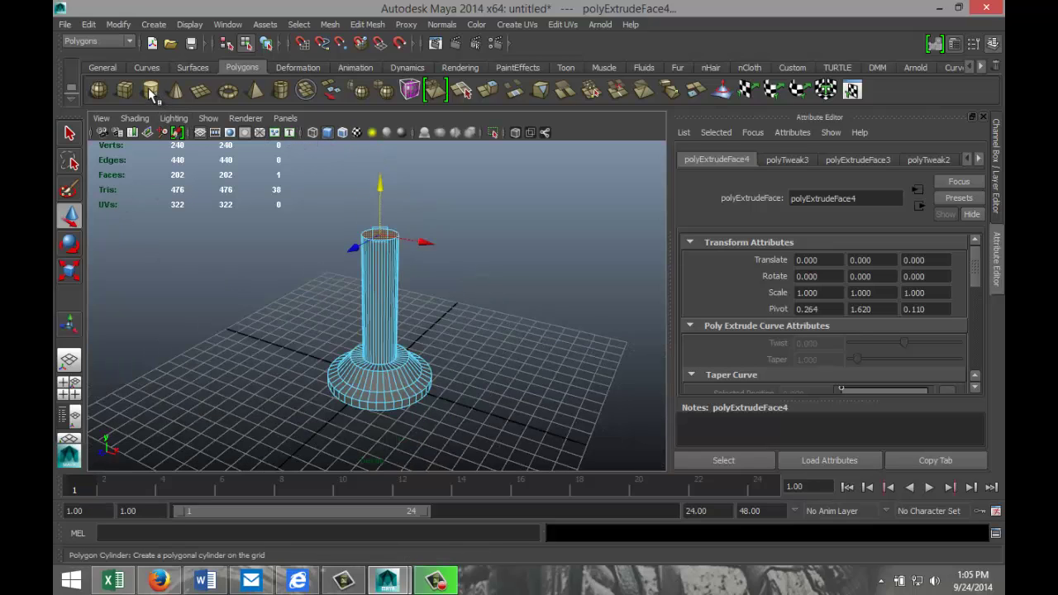
Create a second cylinder beside the pedestal with 40 axis subdivisions.
{"action": "left_click", "coordinate": [151, 93]}
{"action": "left_click_drag", "start_coordinate": [507, 426], "coordinate": [552, 416]}
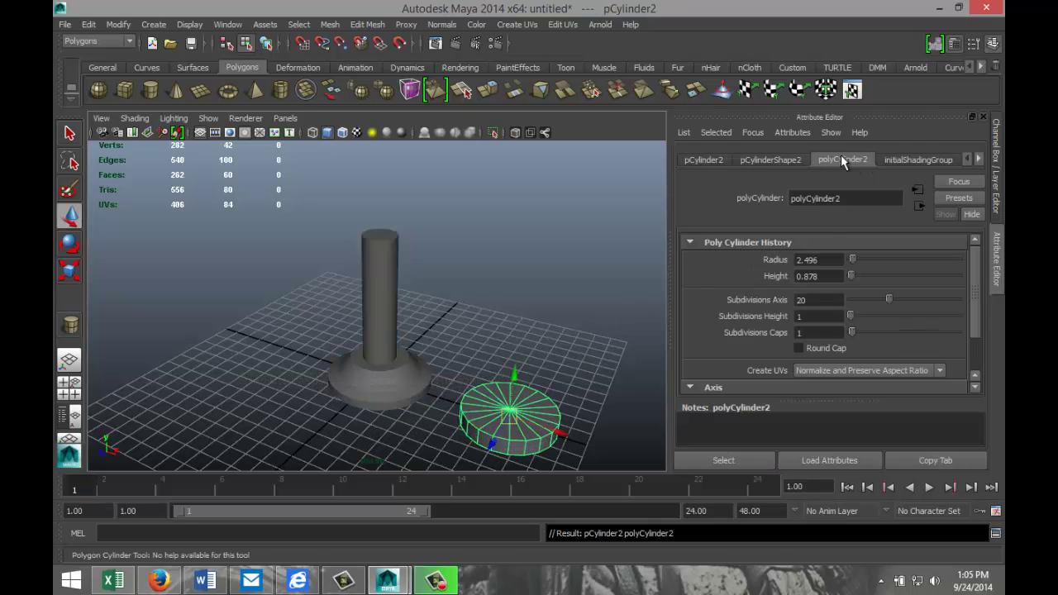
{"action": "left_click", "coordinate": [830, 300]}
{"action": "type", "text": "40"}
{"action": "key", "text": "Return"}
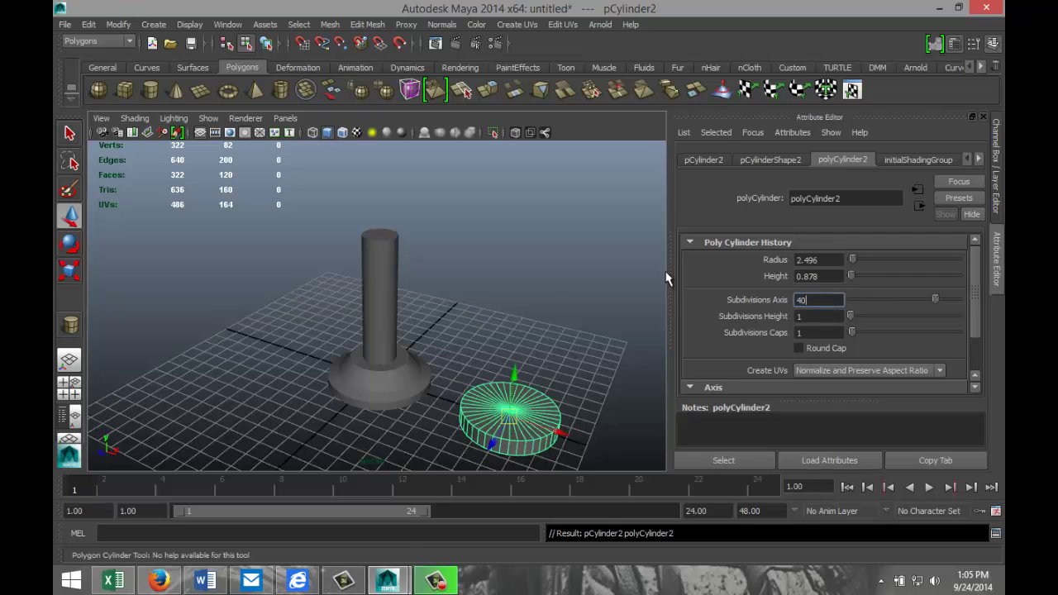
{"action": "key", "text": "w"}
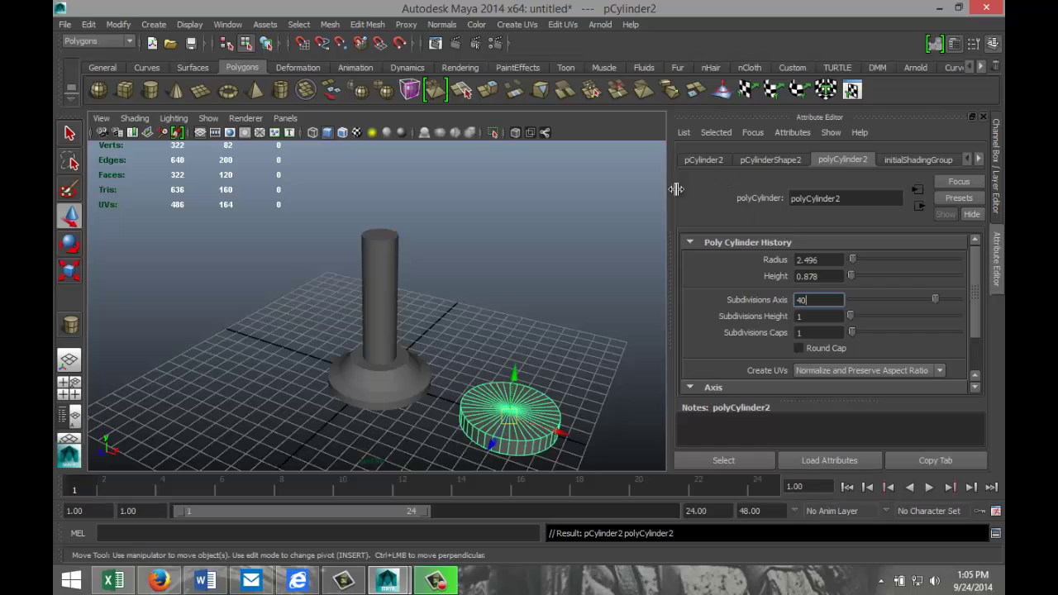
{"action": "left_click", "coordinate": [602, 248]}
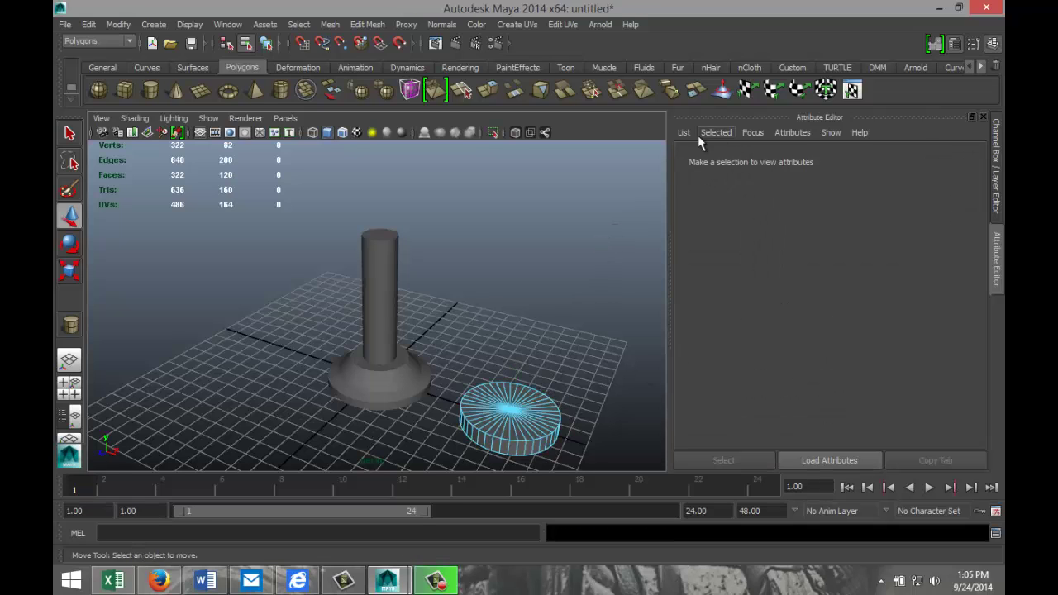
Move the flat disc to the origin with Translate X, Y and Z set to 0.
{"action": "right_click_drag", "start_coordinate": [531, 279], "coordinate": [586, 261]}
{"action": "left_click", "coordinate": [510, 417]}
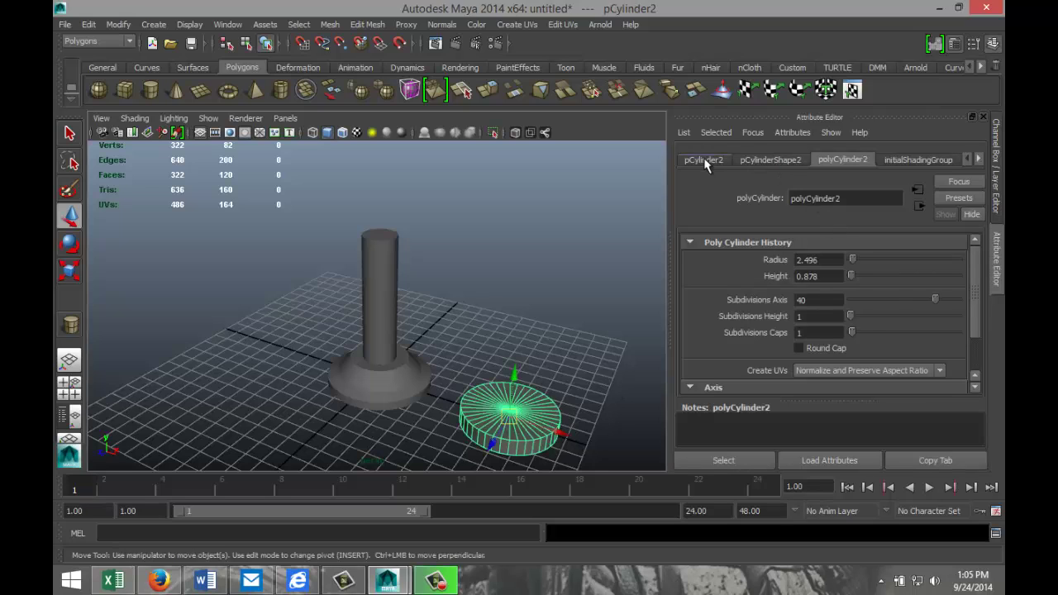
{"action": "left_click", "coordinate": [704, 161]}
{"action": "left_click", "coordinate": [827, 260]}
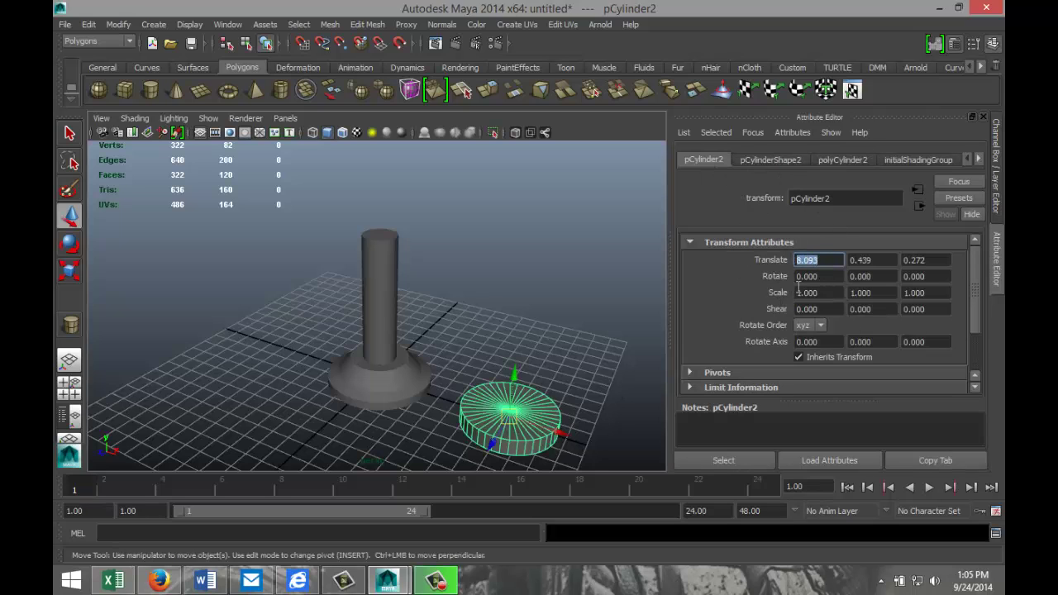
{"action": "type", "text": "0"}
{"action": "key", "text": "Tab"}
{"action": "type", "text": "0"}
{"action": "key", "text": "Tab"}
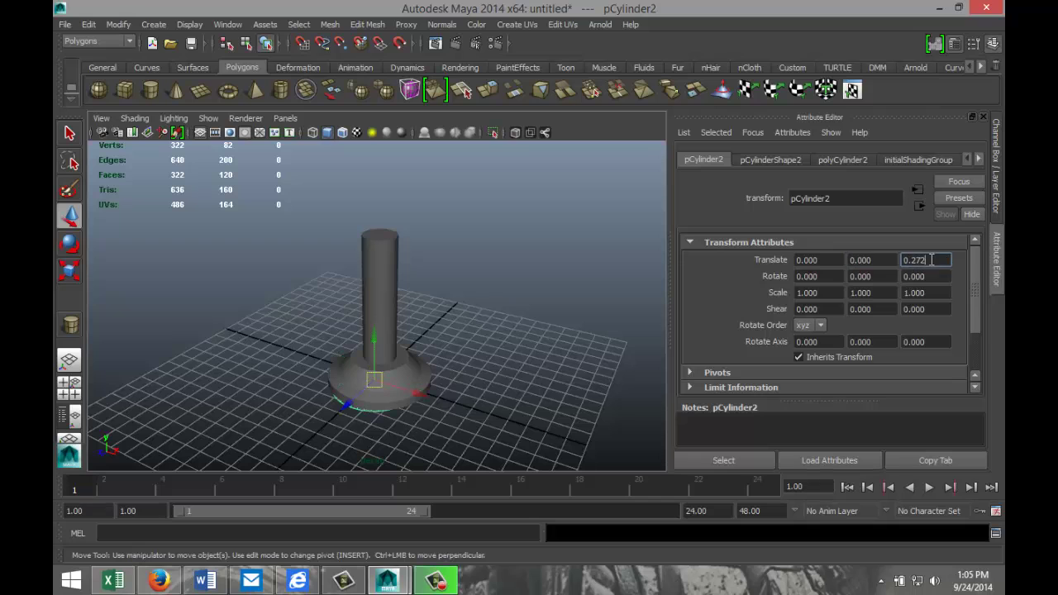
{"action": "type", "text": "0"}
{"action": "key", "text": "Return"}
{"action": "left_click", "coordinate": [540, 324]}
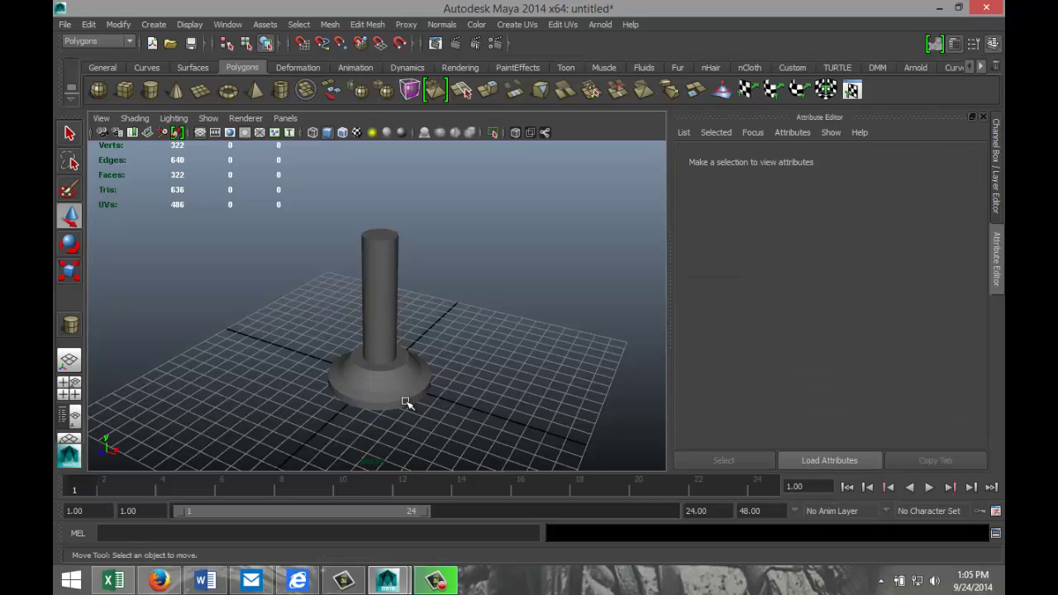
In wireframe view, lift the flat disc high above the column.
{"action": "key", "text": "4"}
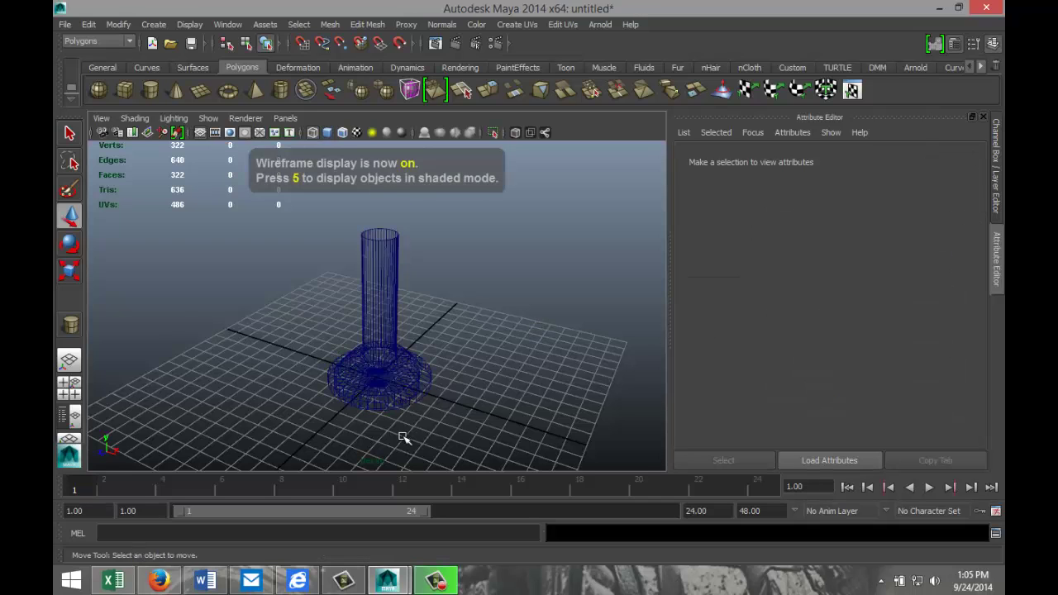
{"action": "scroll", "coordinate": [415, 440], "scroll_direction": "up", "scroll_amount": 4}
{"action": "scroll", "coordinate": [487, 286], "scroll_direction": "down", "scroll_amount": 4}
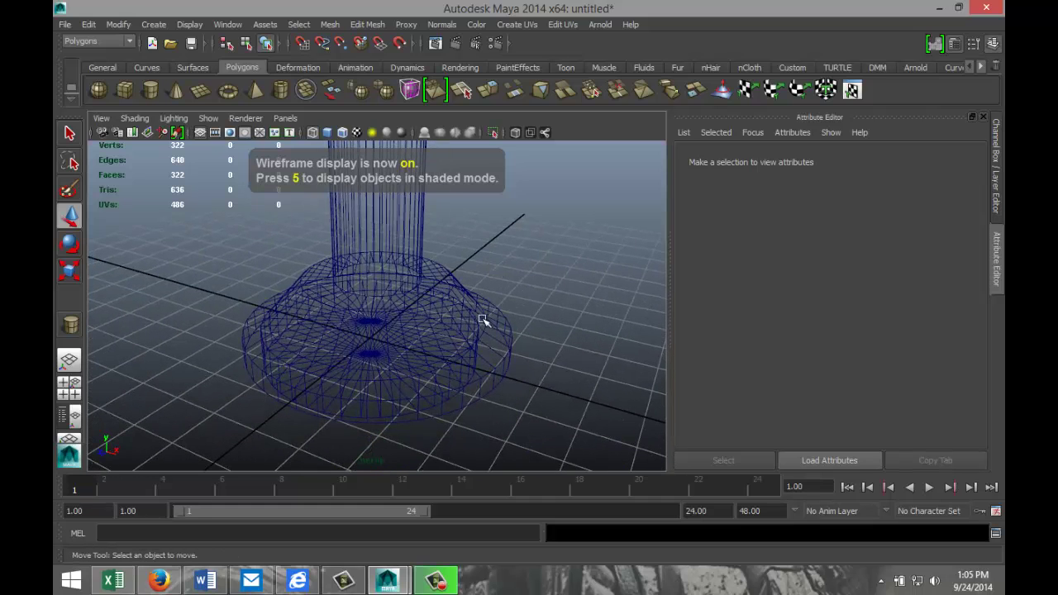
{"action": "left_click", "coordinate": [474, 364]}
{"action": "scroll", "coordinate": [507, 390], "scroll_direction": "up", "scroll_amount": 2}
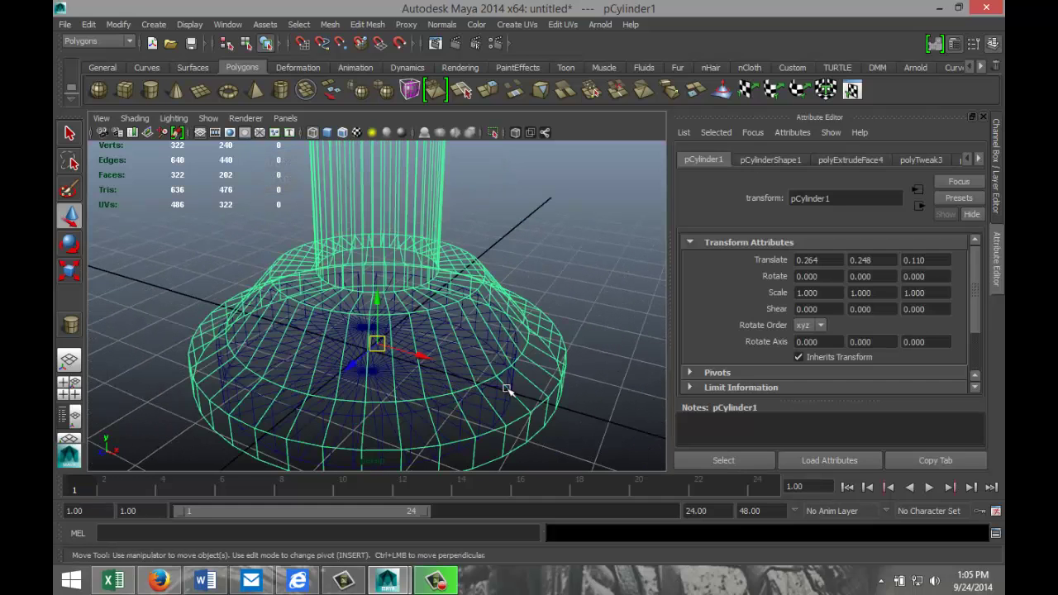
{"action": "key", "text": "g"}
{"action": "scroll", "coordinate": [508, 389], "scroll_direction": "down", "scroll_amount": 5}
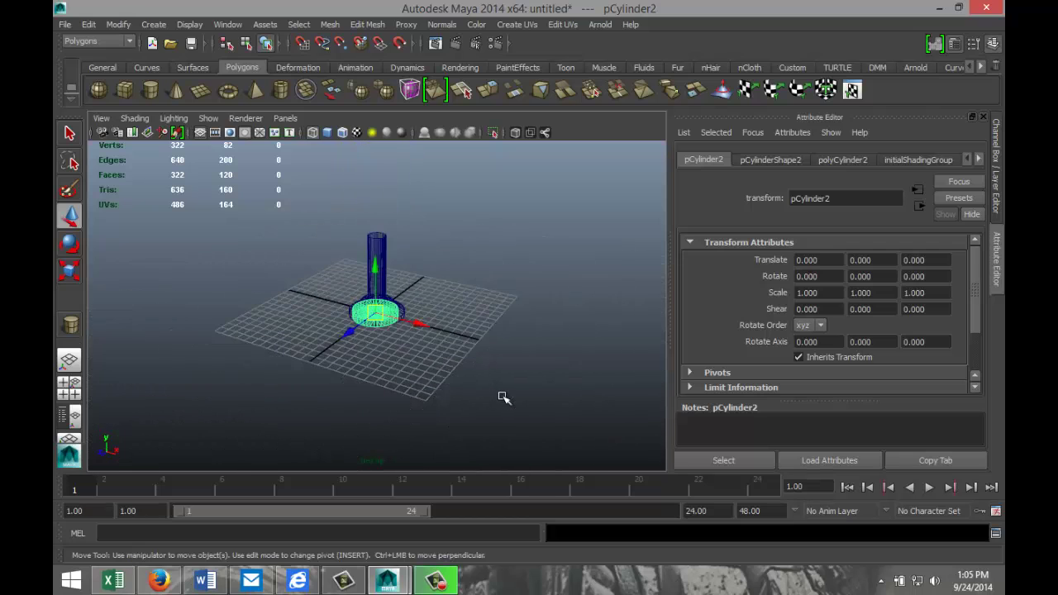
{"action": "left_click_drag", "start_coordinate": [383, 271], "coordinate": [379, 145]}
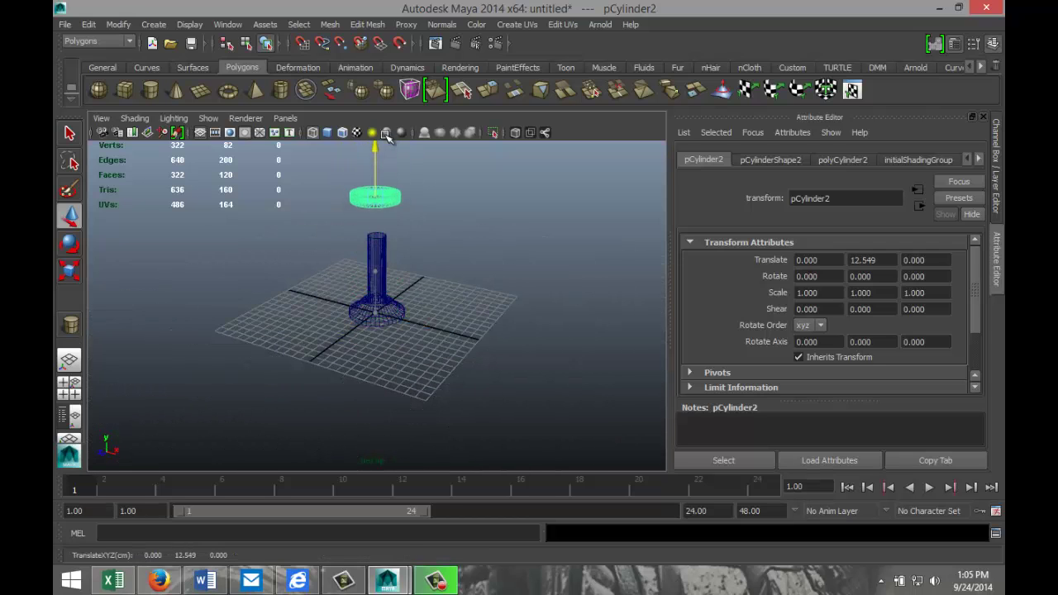
Set the pedestal's Translate X, Y and Z to 0.
{"action": "left_click", "coordinate": [379, 265]}
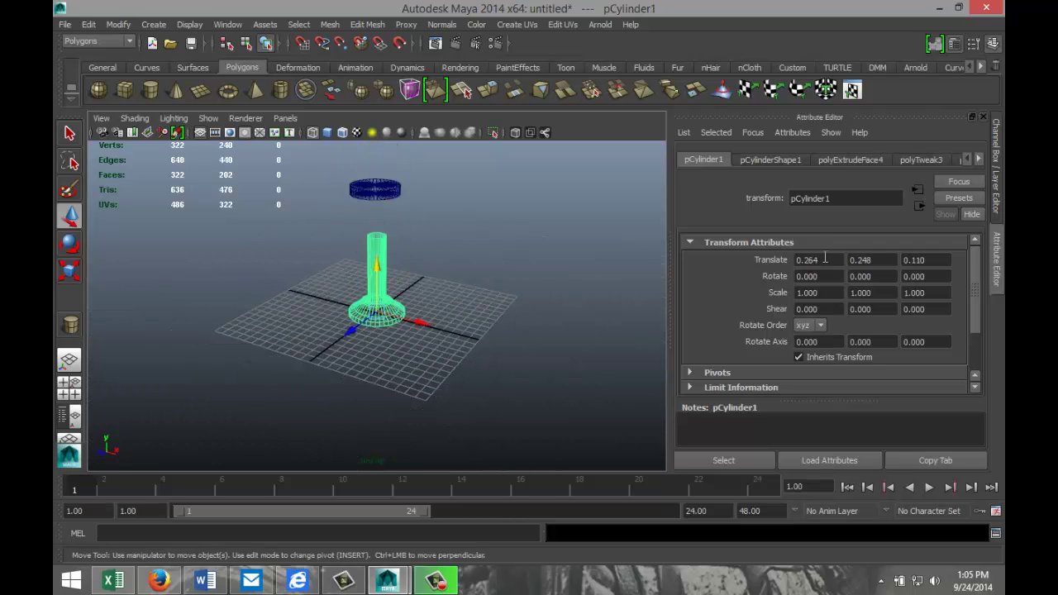
{"action": "left_click", "coordinate": [808, 259]}
{"action": "type", "text": "0"}
{"action": "key", "text": "Tab"}
{"action": "type", "text": "0"}
{"action": "left_click", "coordinate": [906, 259]}
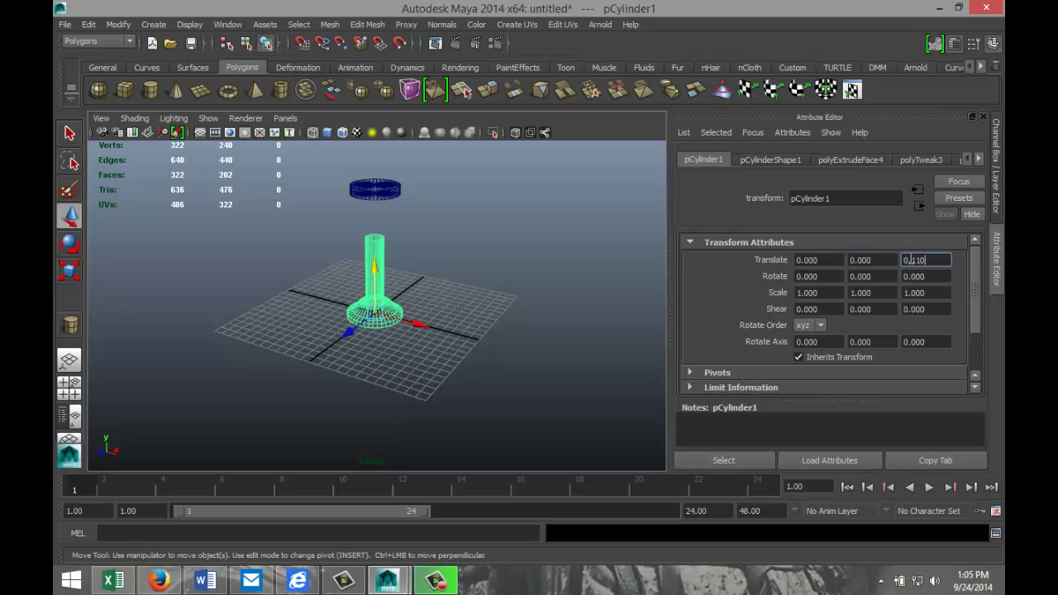
{"action": "type", "text": "0"}
{"action": "left_click", "coordinate": [865, 262]}
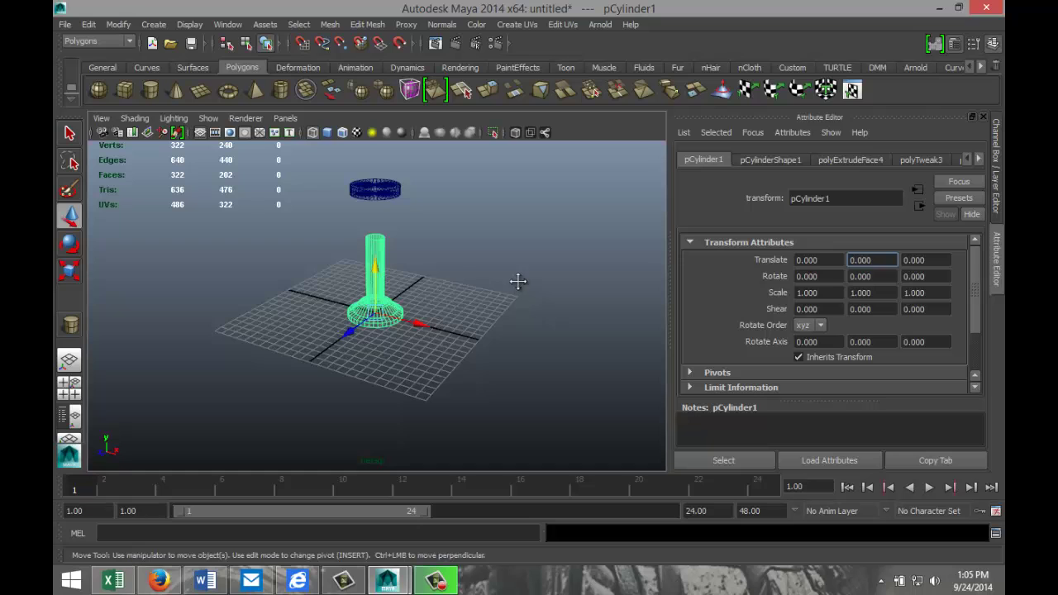
Back in shaded view, lower the disc onto the column top at Translate Y 8.334.
{"action": "left_click_drag", "start_coordinate": [518, 282], "coordinate": [506, 400], "text": "alt"}
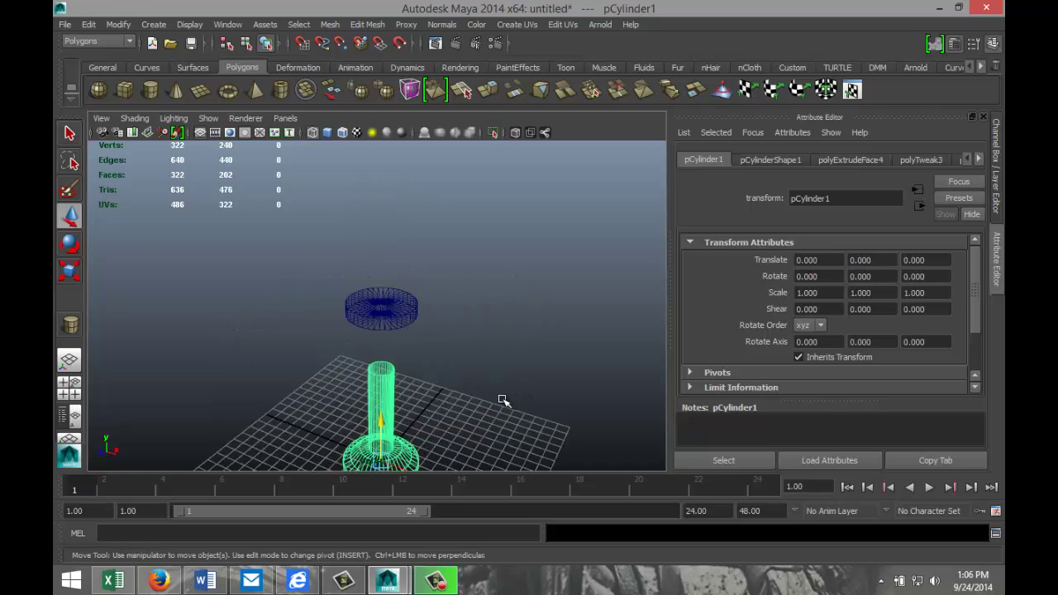
{"action": "left_click", "coordinate": [497, 370]}
{"action": "key", "text": "5"}
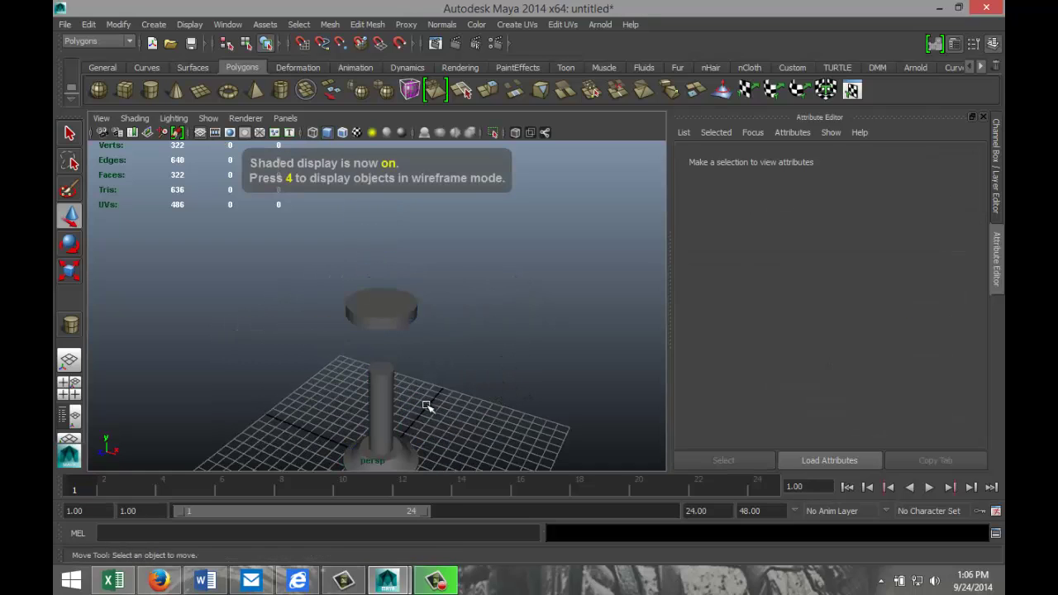
{"action": "left_click", "coordinate": [404, 319]}
{"action": "left_click_drag", "start_coordinate": [382, 262], "coordinate": [397, 332]}
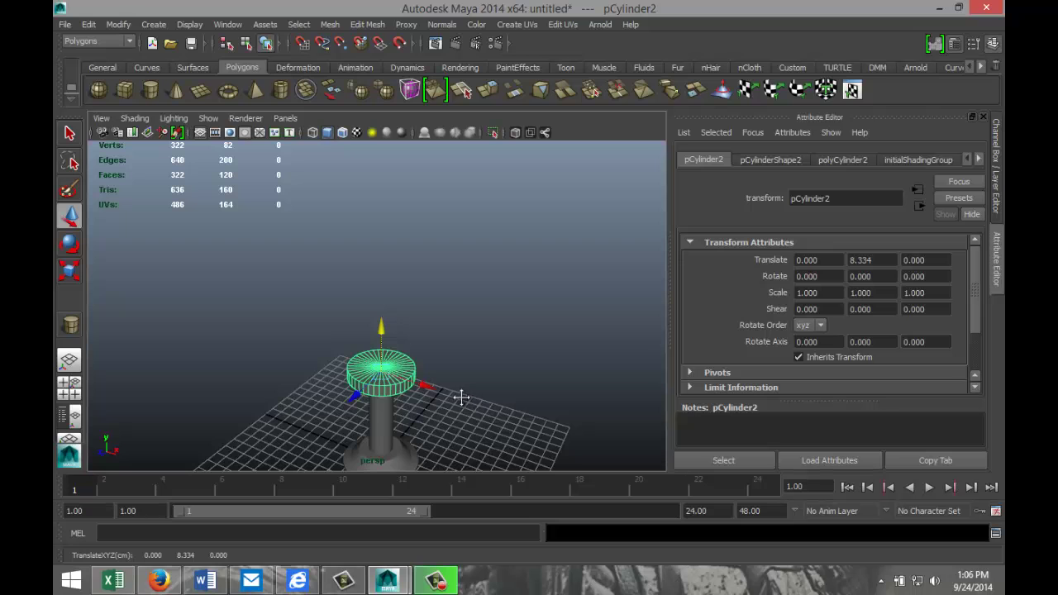
{"action": "scroll", "coordinate": [462, 397], "scroll_direction": "up", "scroll_amount": 8}
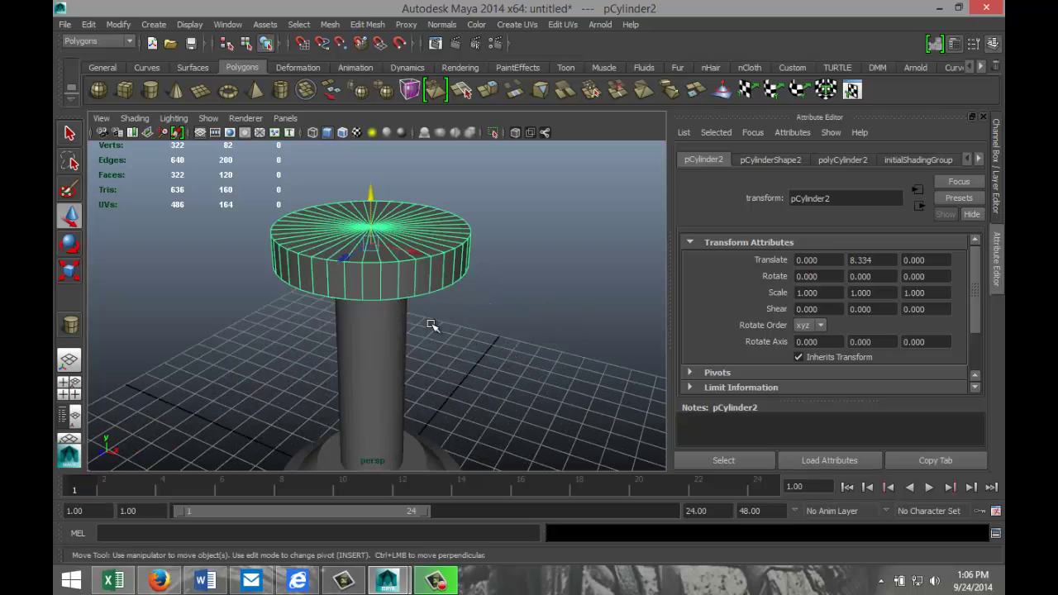
Bevel the disc's top and bottom rim edge loops with offset 0.5 and 1 segment.
{"action": "right_click_drag", "start_coordinate": [375, 265], "coordinate": [375, 234]}
{"action": "double_click", "coordinate": [370, 265]}
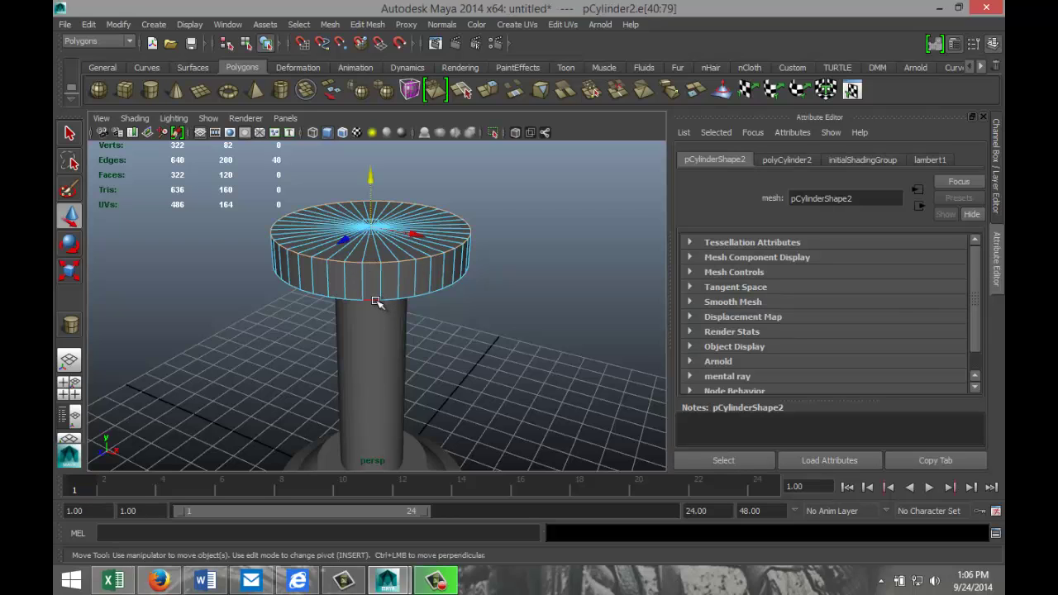
{"action": "double_click", "coordinate": [376, 303], "text": "shift"}
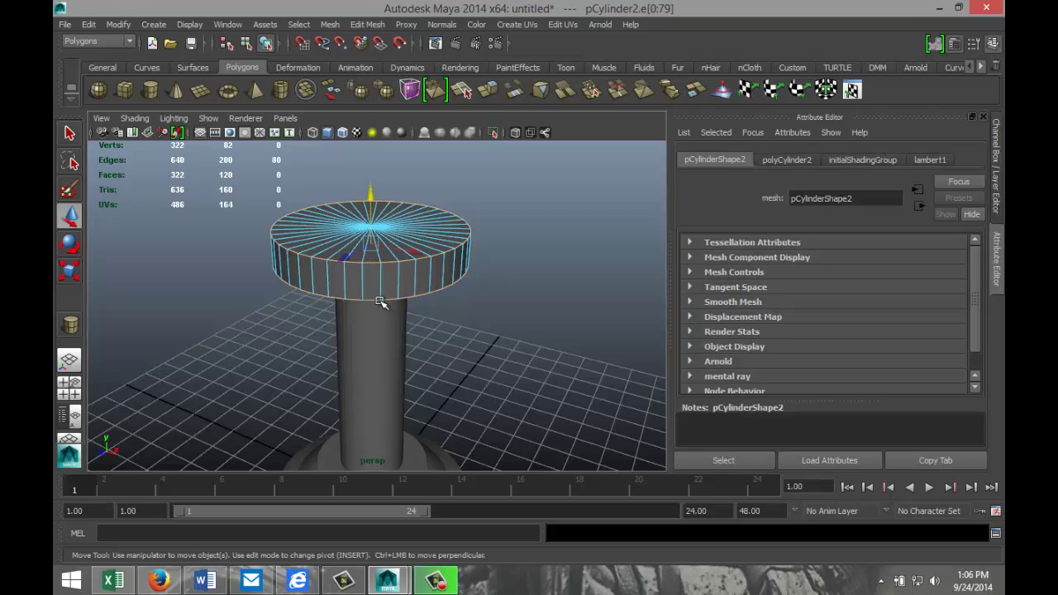
{"action": "left_click", "coordinate": [371, 26]}
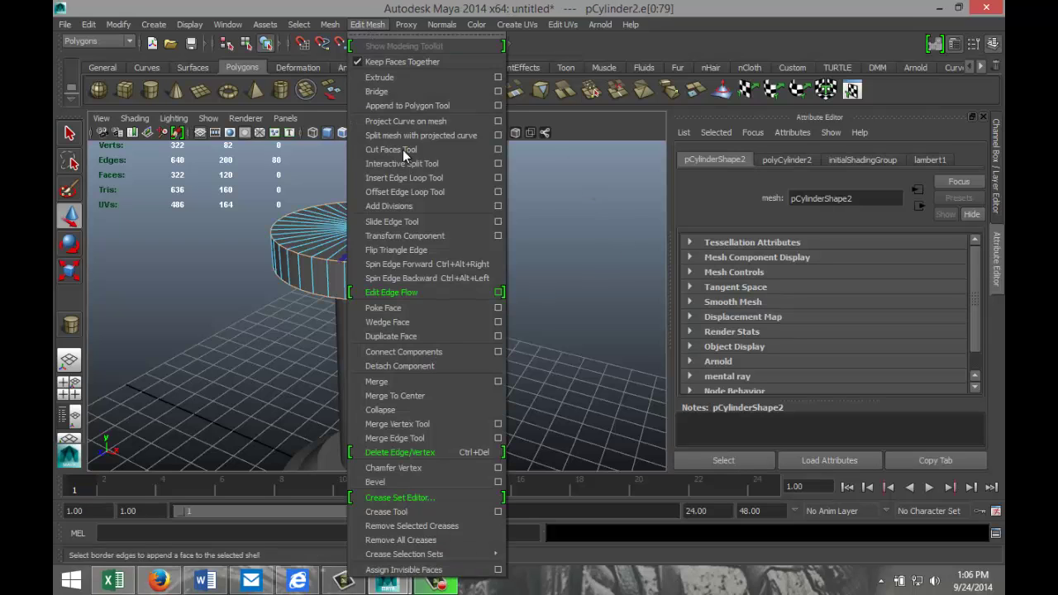
{"action": "left_click", "coordinate": [416, 480]}
{"action": "scroll", "coordinate": [541, 347], "scroll_direction": "down", "scroll_amount": 2}
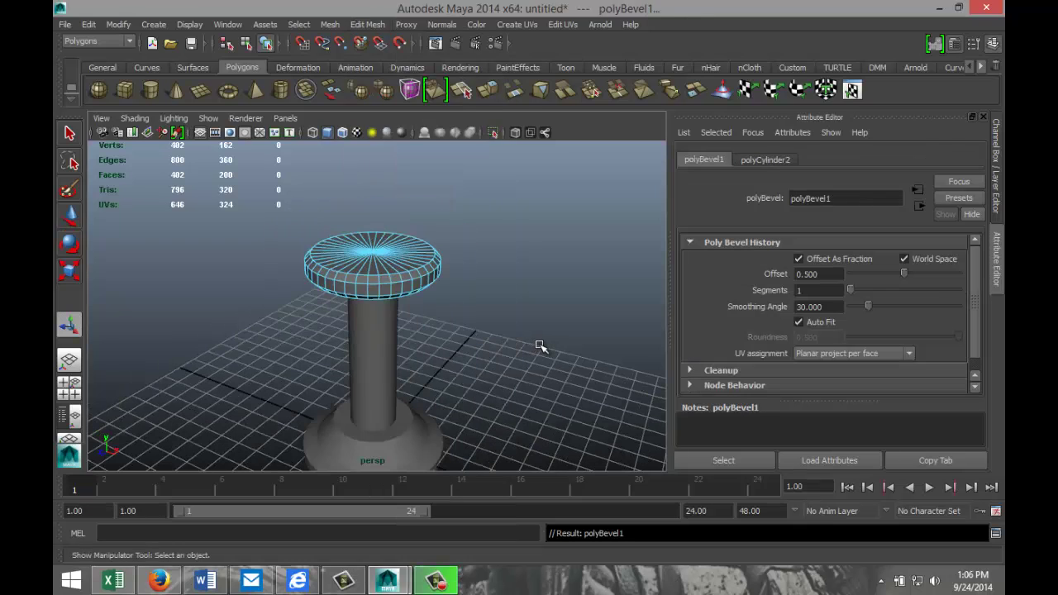
{"action": "scroll", "coordinate": [541, 348], "scroll_direction": "down", "scroll_amount": 2}
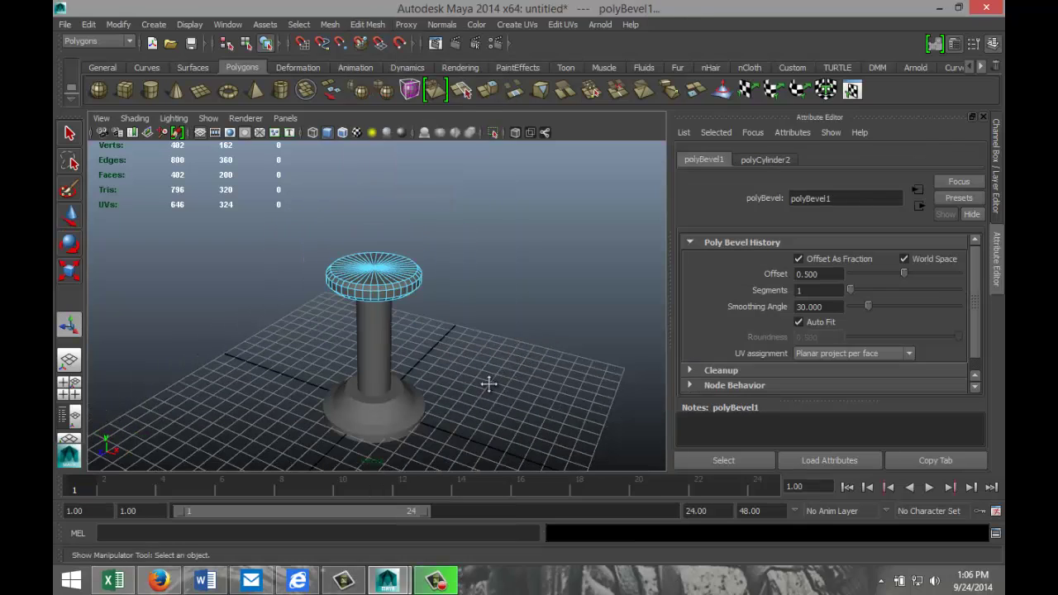
{"action": "scroll", "coordinate": [501, 331], "scroll_direction": "up", "scroll_amount": 3}
{"action": "scroll", "coordinate": [501, 359], "scroll_direction": "up", "scroll_amount": 4}
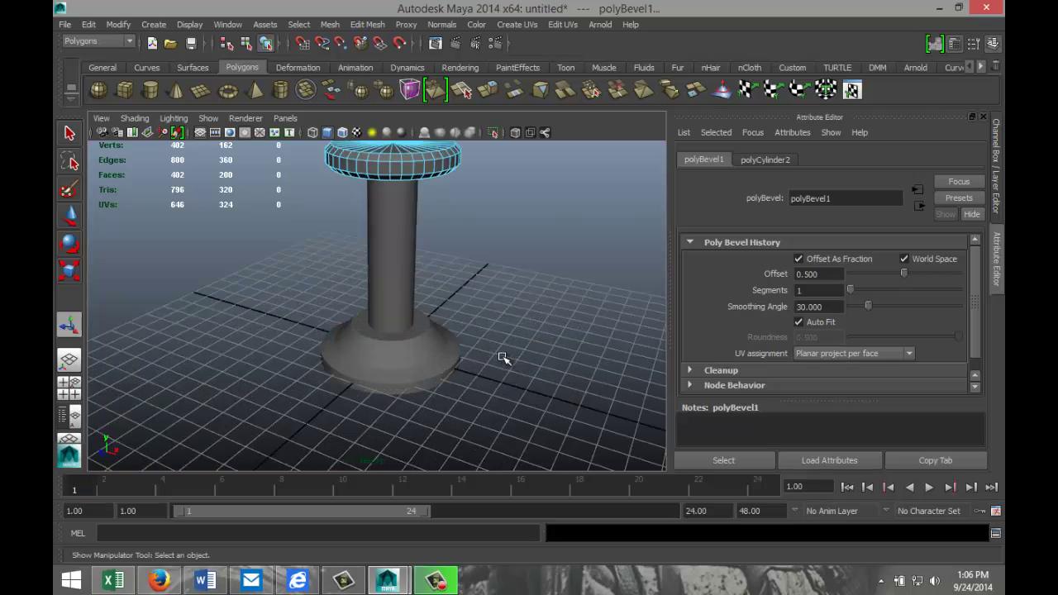
{"action": "left_click", "coordinate": [420, 381]}
{"action": "right_click_drag", "start_coordinate": [410, 377], "coordinate": [410, 237]}
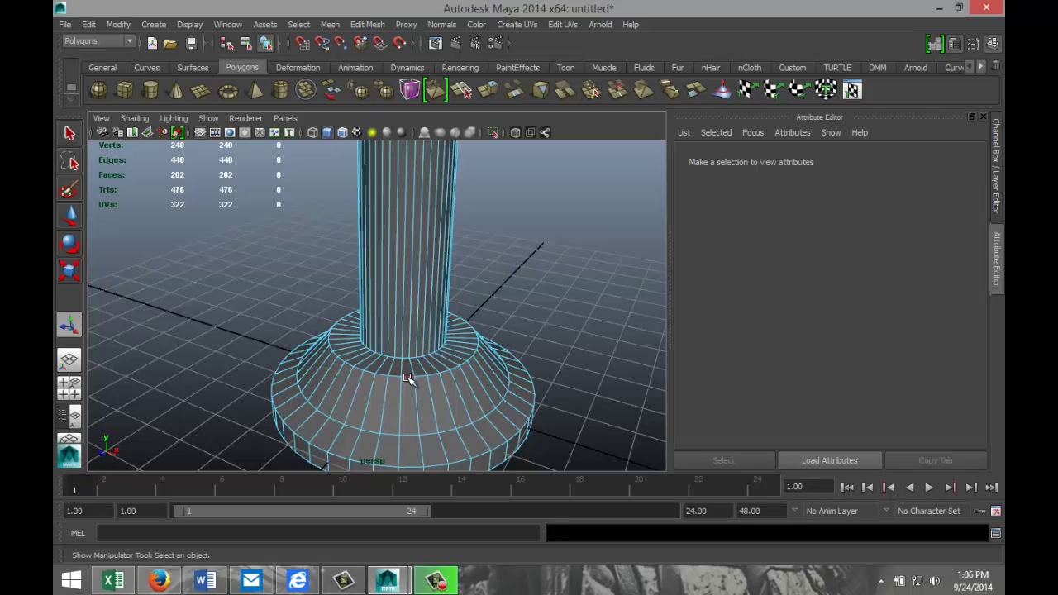
Bevel the pedestal base's top and bottom edge loops with offset 0.5 and 1 segment.
{"action": "double_click", "coordinate": [407, 379]}
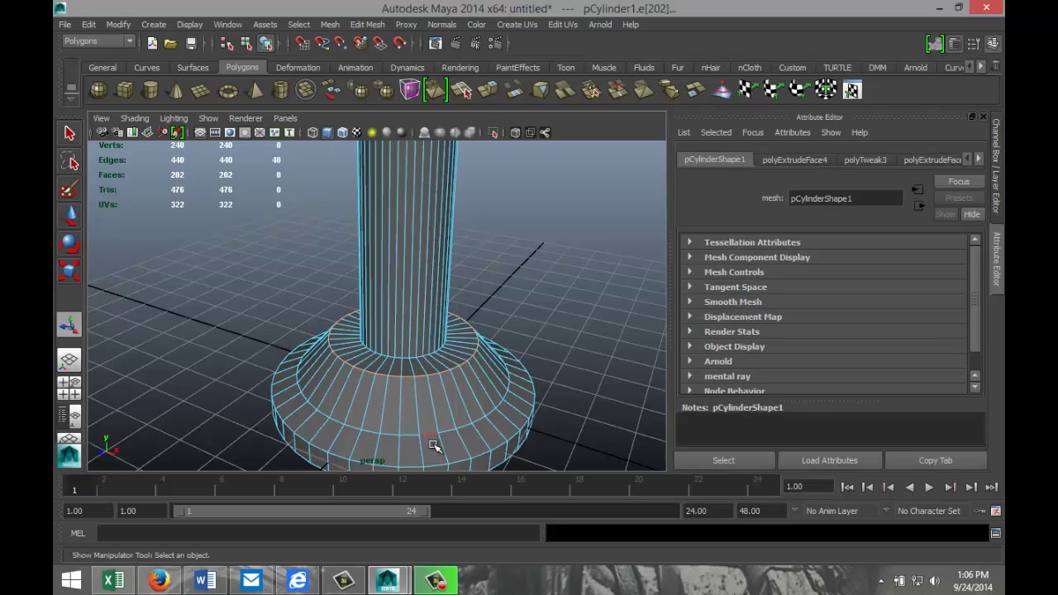
{"action": "double_click", "coordinate": [441, 464], "text": "shift"}
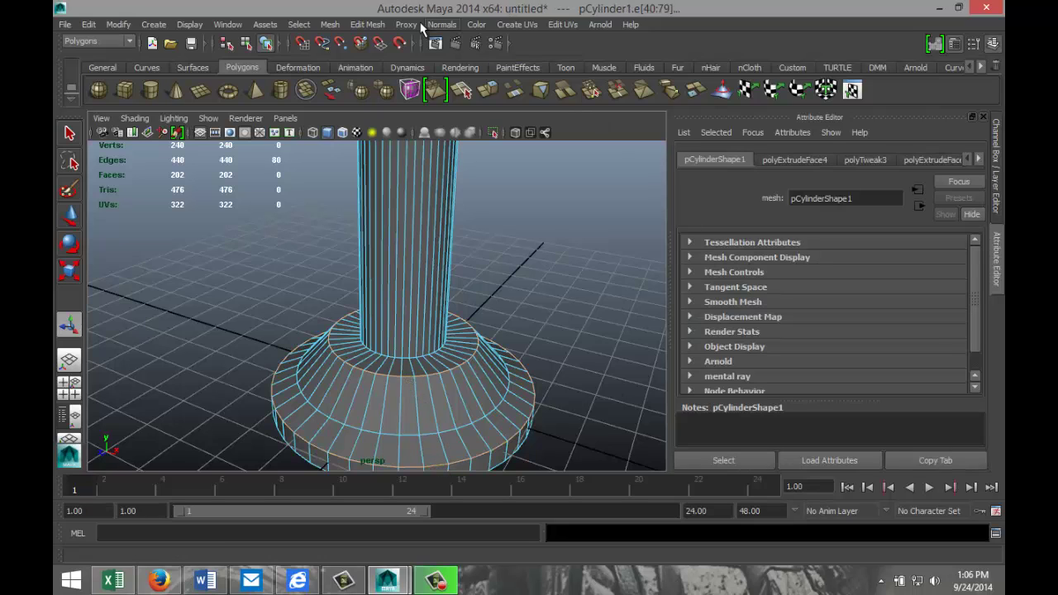
{"action": "left_click", "coordinate": [368, 24]}
{"action": "left_click", "coordinate": [431, 478]}
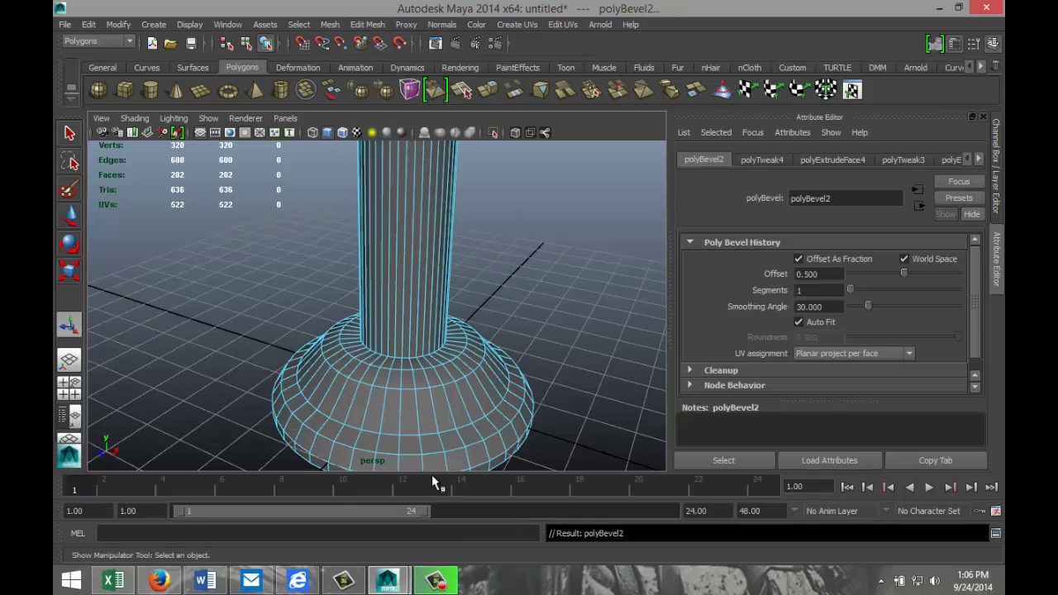
{"action": "scroll", "coordinate": [571, 347], "scroll_direction": "down", "scroll_amount": 3}
{"action": "scroll", "coordinate": [501, 293], "scroll_direction": "down", "scroll_amount": 2}
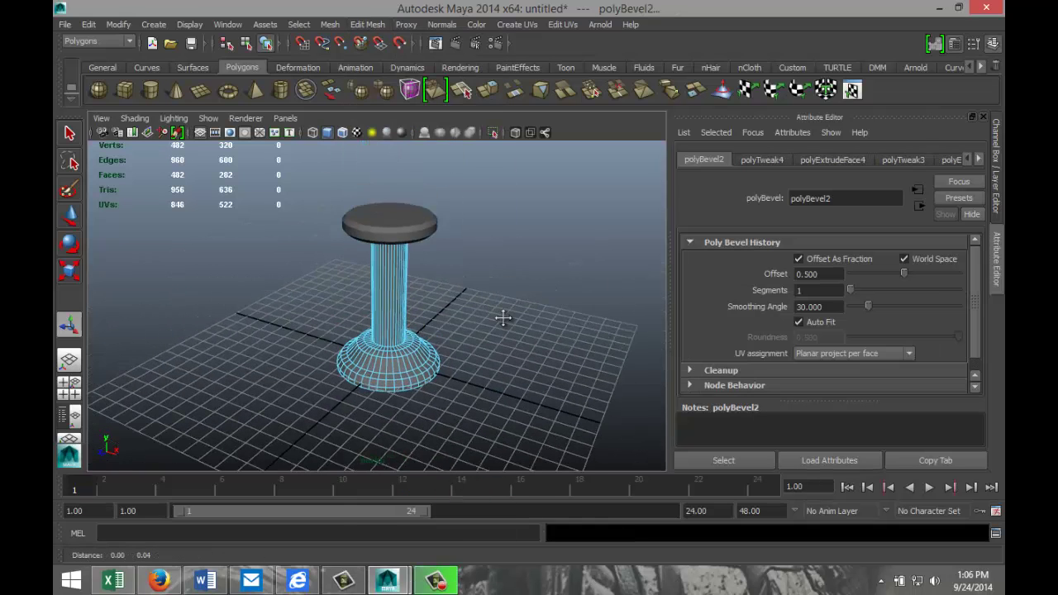
{"action": "left_click_drag", "start_coordinate": [502, 314], "coordinate": [507, 336], "text": "alt"}
{"action": "scroll", "coordinate": [513, 323], "scroll_direction": "up", "scroll_amount": 2}
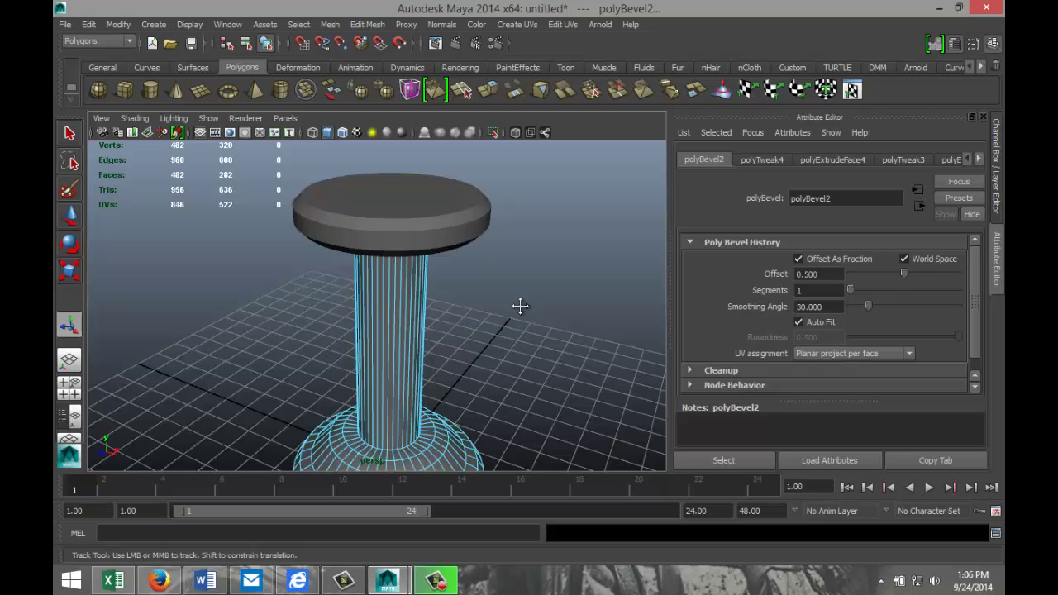
{"action": "scroll", "coordinate": [514, 351], "scroll_direction": "up", "scroll_amount": 2}
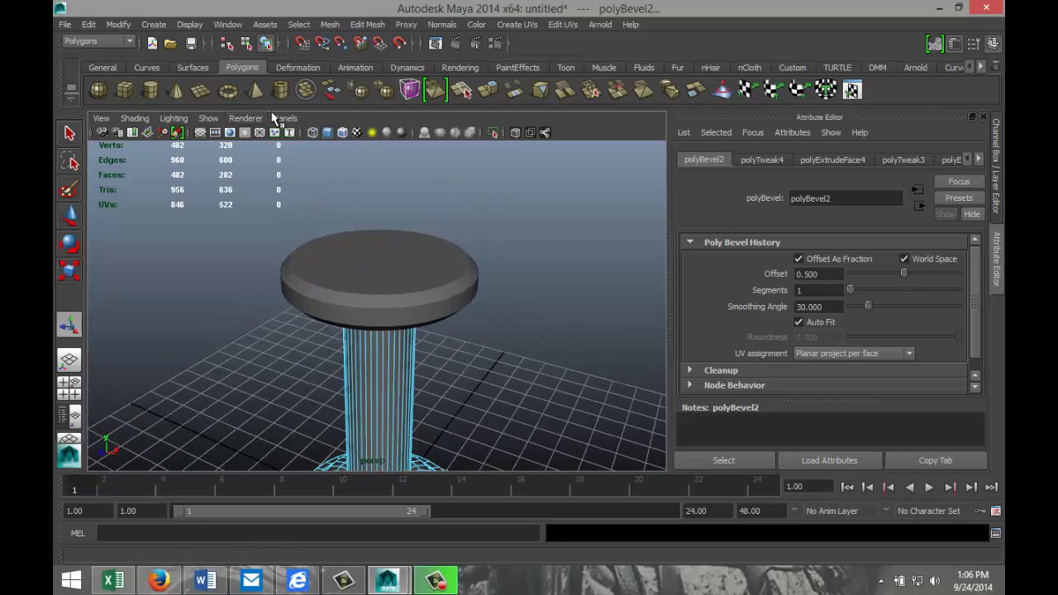
Create a polygon sphere and enter 40 for its axis and height subdivisions.
{"action": "left_click", "coordinate": [99, 91]}
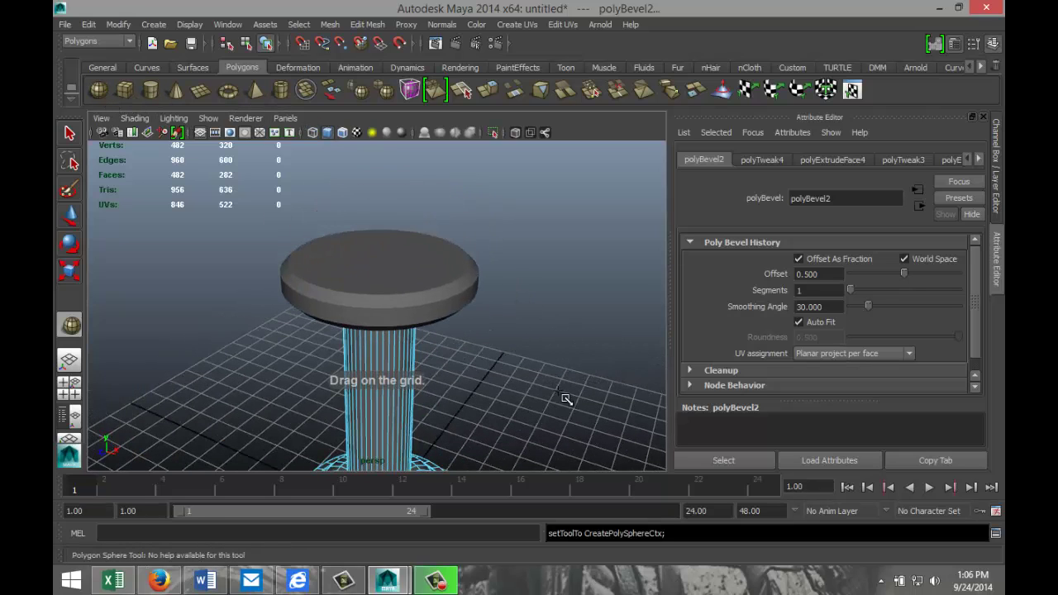
{"action": "left_click", "coordinate": [557, 391]}
{"action": "left_click_drag", "start_coordinate": [579, 401], "coordinate": [597, 403]}
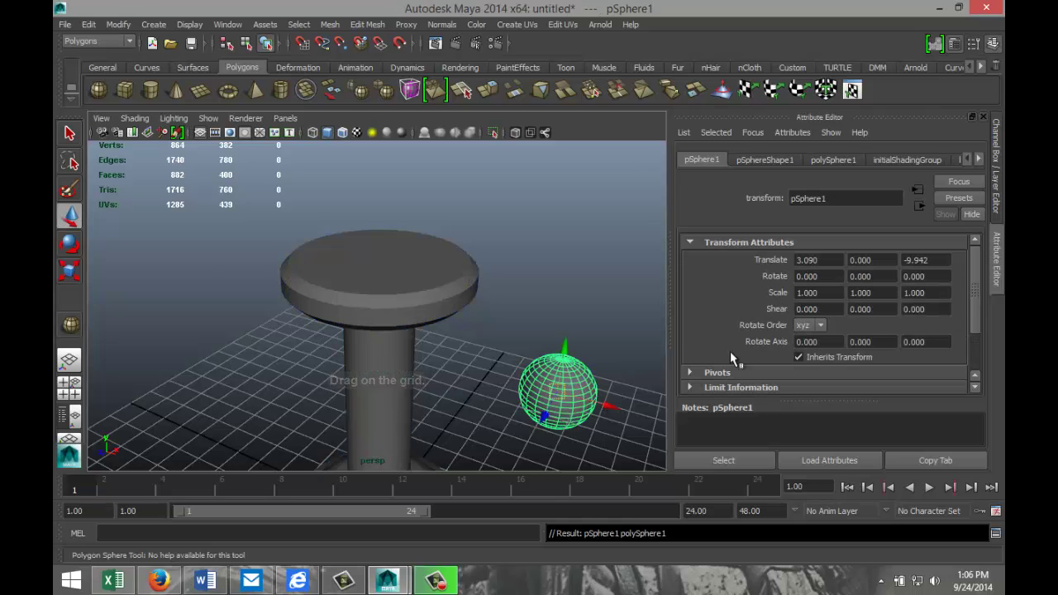
{"action": "left_click", "coordinate": [828, 161]}
{"action": "left_click", "coordinate": [819, 284]}
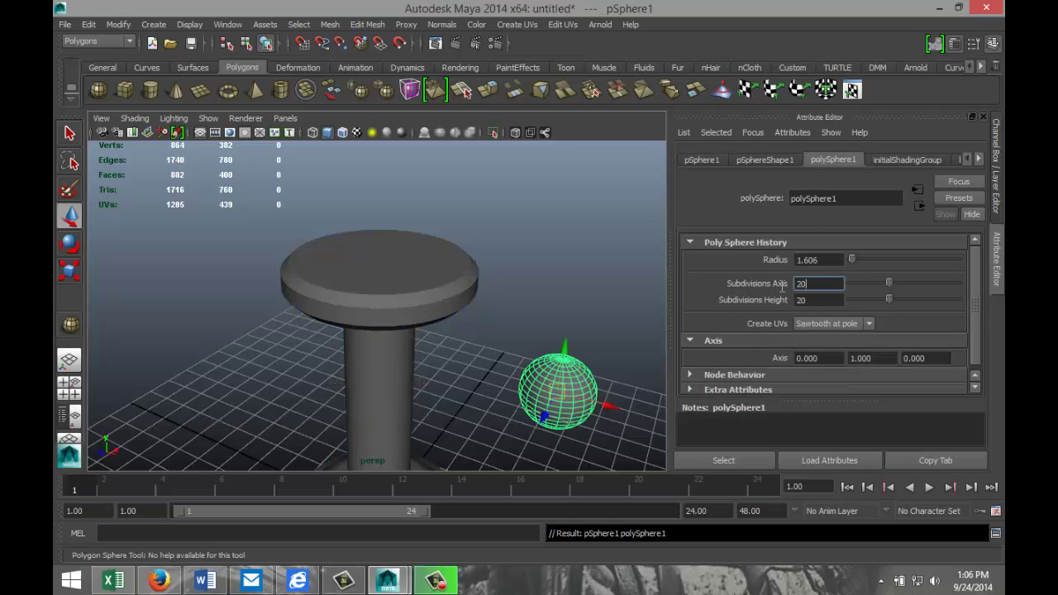
{"action": "type", "text": "40"}
{"action": "key", "text": "Tab"}
{"action": "type", "text": "40"}
{"action": "left_click", "coordinate": [579, 295]}
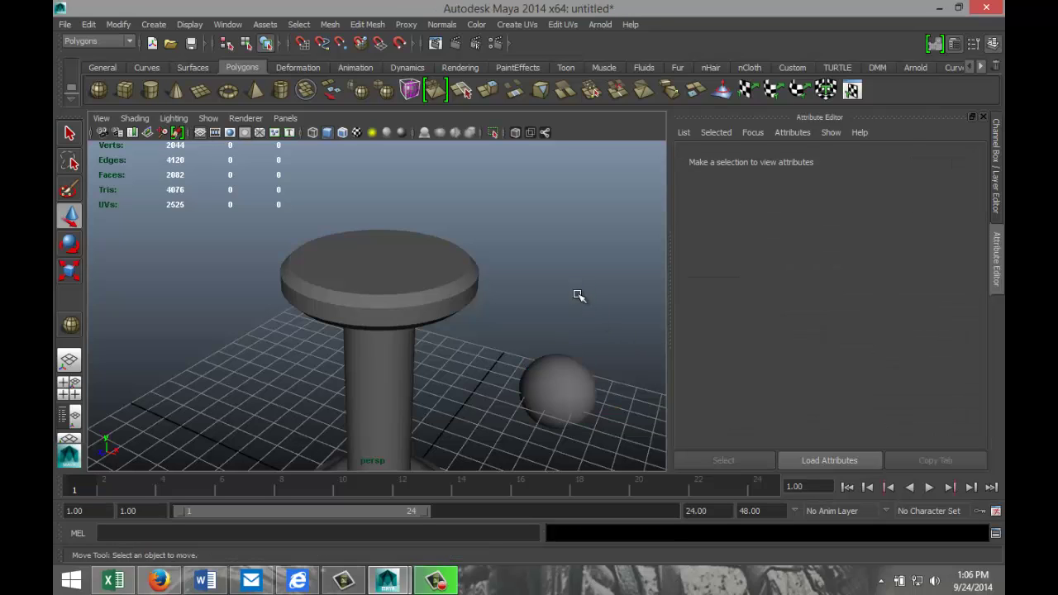
{"action": "left_click", "coordinate": [569, 384]}
Move the sphere to the origin with Translate X, Y and Z set to 0.
{"action": "left_click", "coordinate": [702, 160]}
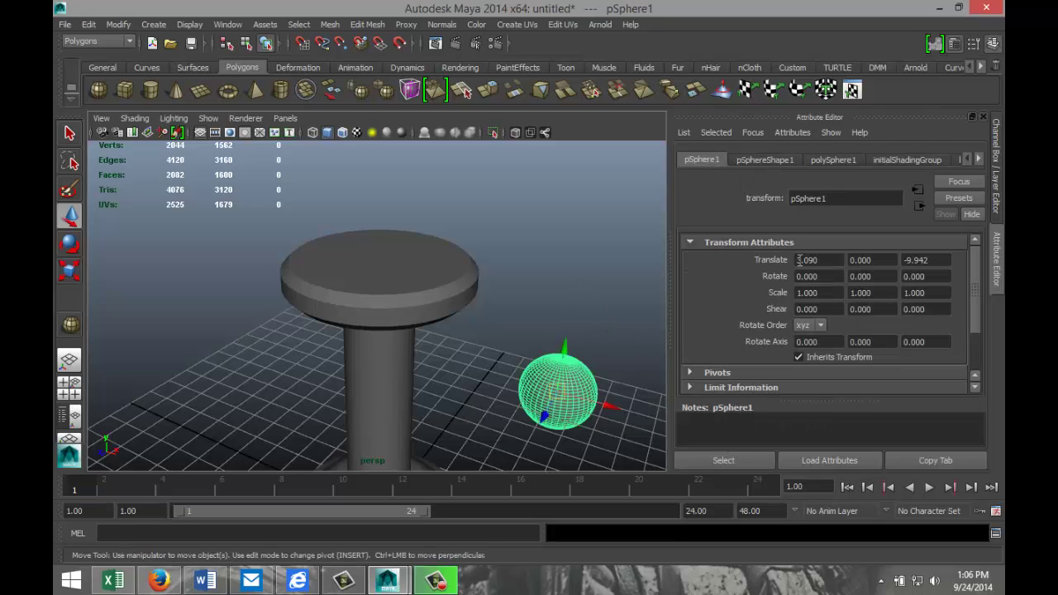
{"action": "left_click", "coordinate": [833, 262]}
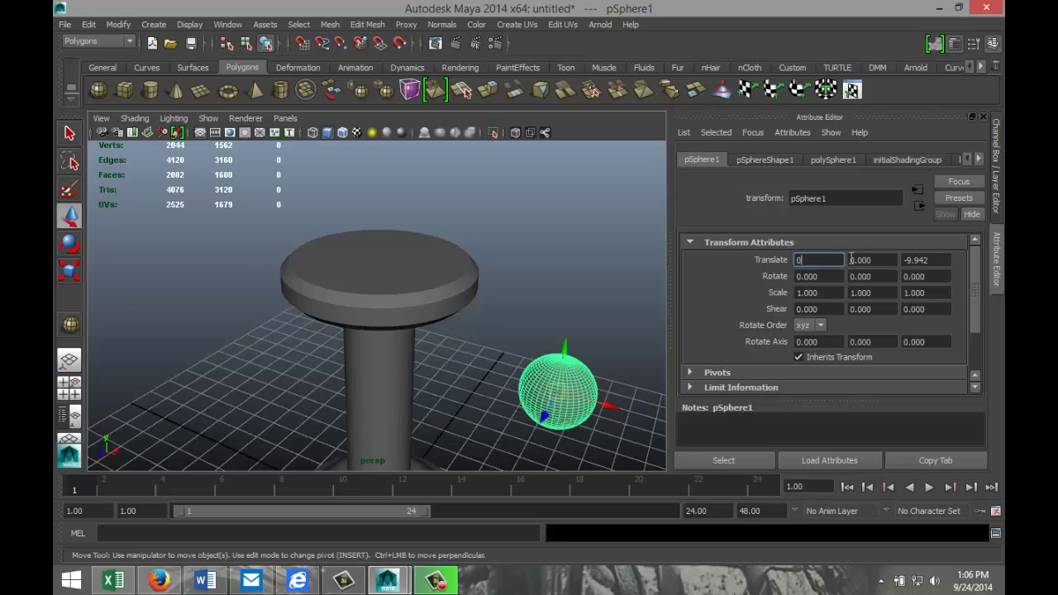
{"action": "type", "text": "0"}
{"action": "key", "text": "Tab"}
{"action": "type", "text": "0"}
{"action": "key", "text": "Tab"}
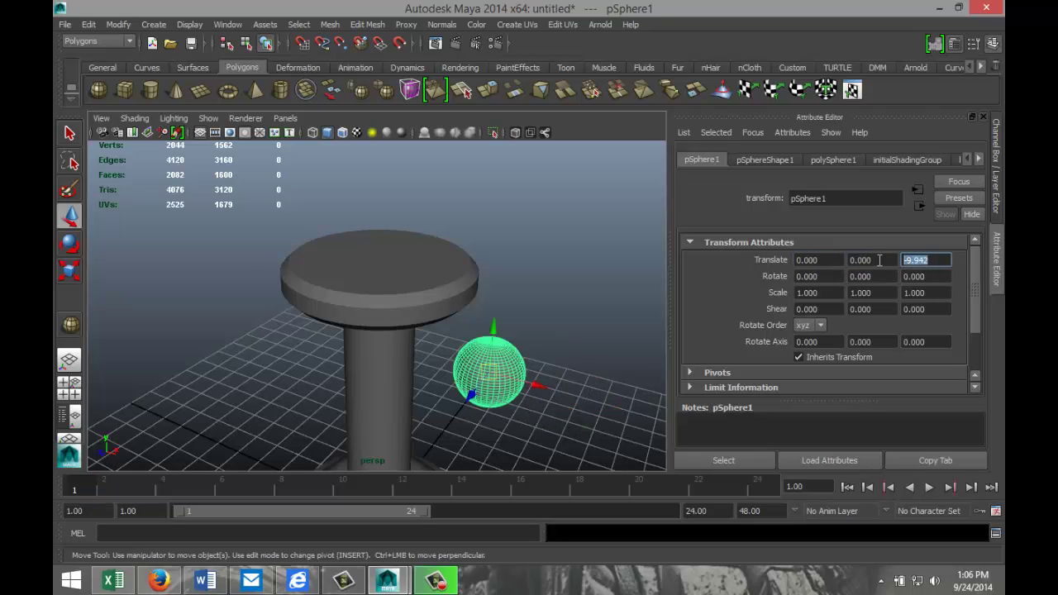
{"action": "type", "text": "0"}
{"action": "left_click", "coordinate": [866, 259]}
{"action": "scroll", "coordinate": [438, 382], "scroll_direction": "down", "scroll_amount": 4}
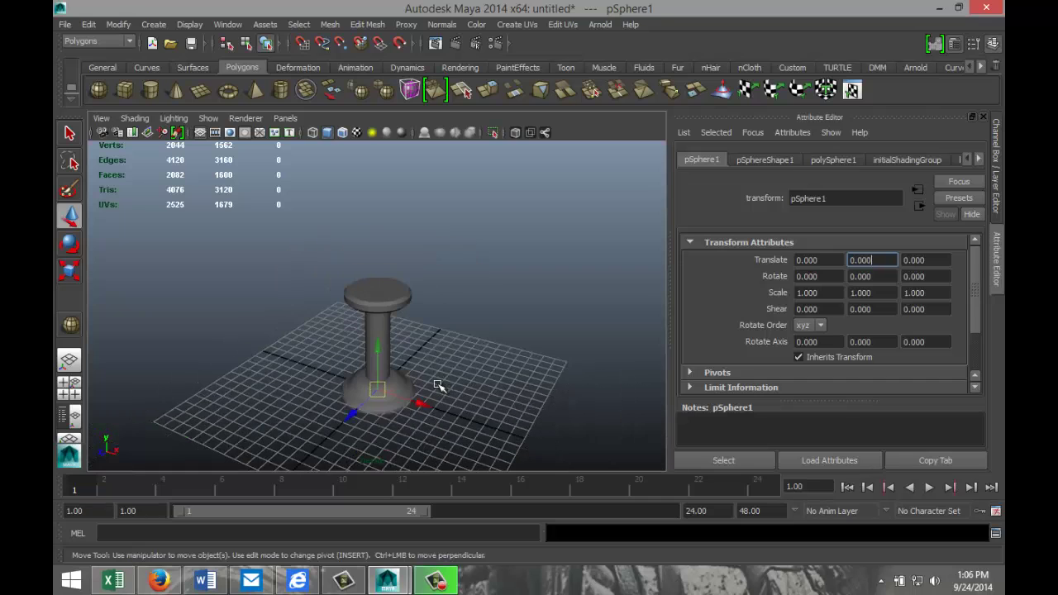
{"action": "type", "text": "4"}
{"action": "left_click", "coordinate": [538, 354]}
{"action": "left_click", "coordinate": [377, 390]}
Switch to wireframe display and zoom in to see inside the pedestal.
{"action": "key", "text": "3"}
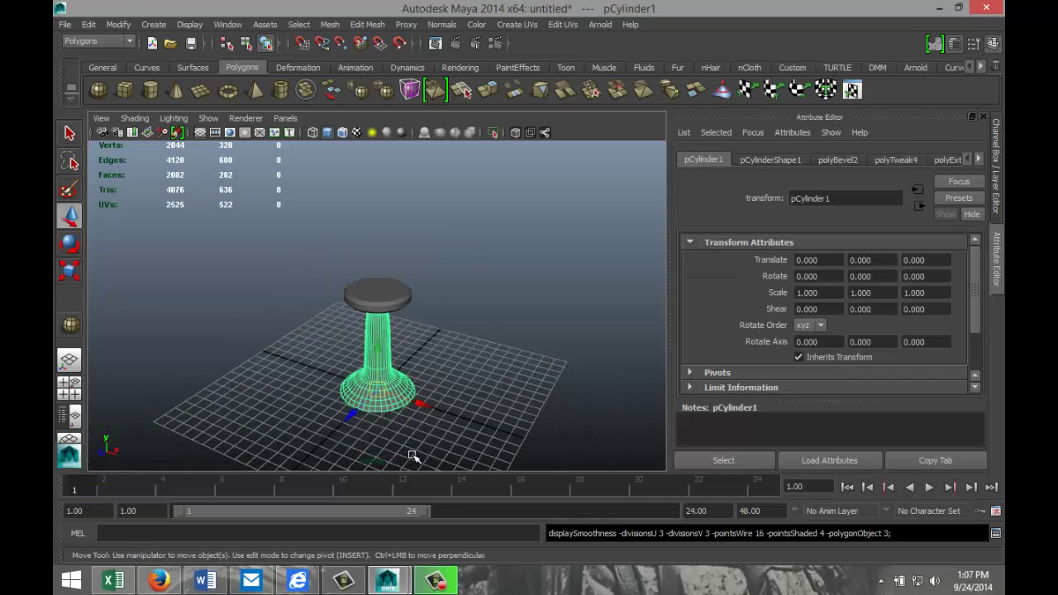
{"action": "key", "text": "ctrl+z"}
{"action": "scroll", "coordinate": [458, 439], "scroll_direction": "up", "scroll_amount": 3}
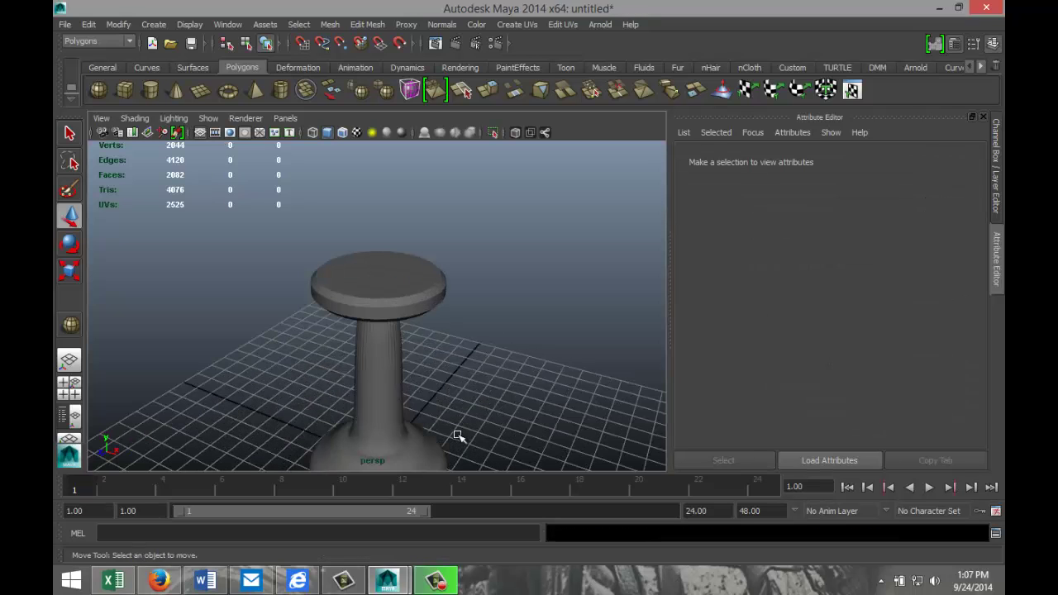
{"action": "key", "text": "4"}
{"action": "scroll", "coordinate": [469, 434], "scroll_direction": "up", "scroll_amount": 5}
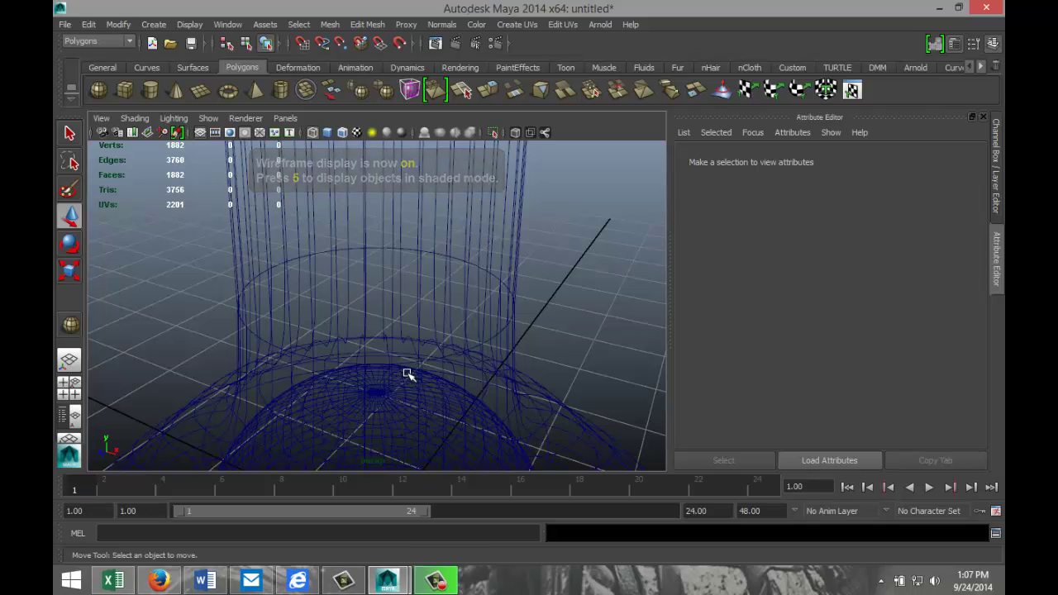
{"action": "left_click", "coordinate": [437, 397]}
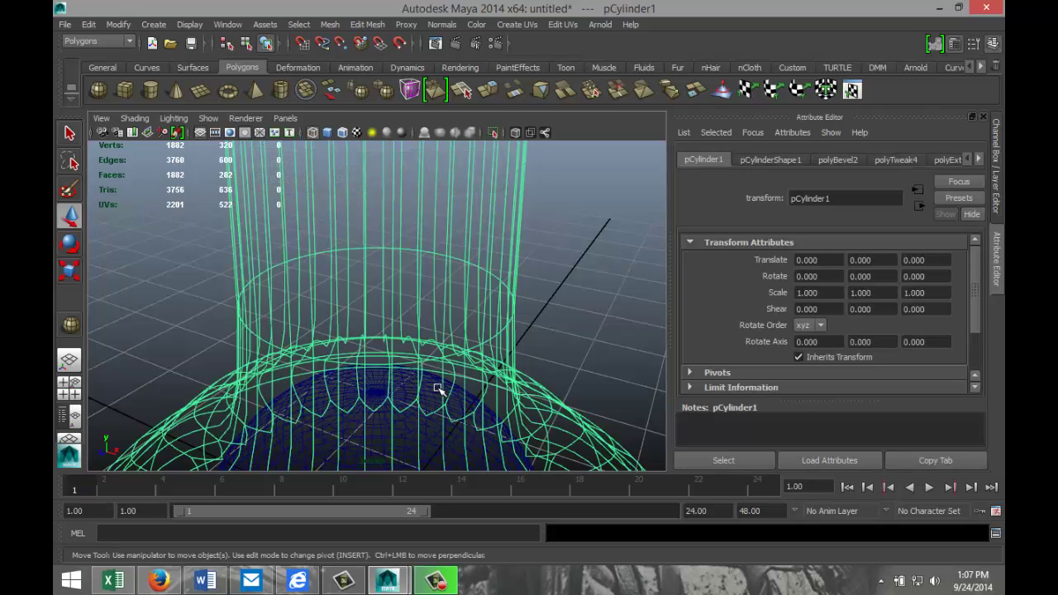
{"action": "left_click", "coordinate": [485, 383]}
{"action": "left_click", "coordinate": [427, 397]}
{"action": "scroll", "coordinate": [432, 397], "scroll_direction": "down", "scroll_amount": 5}
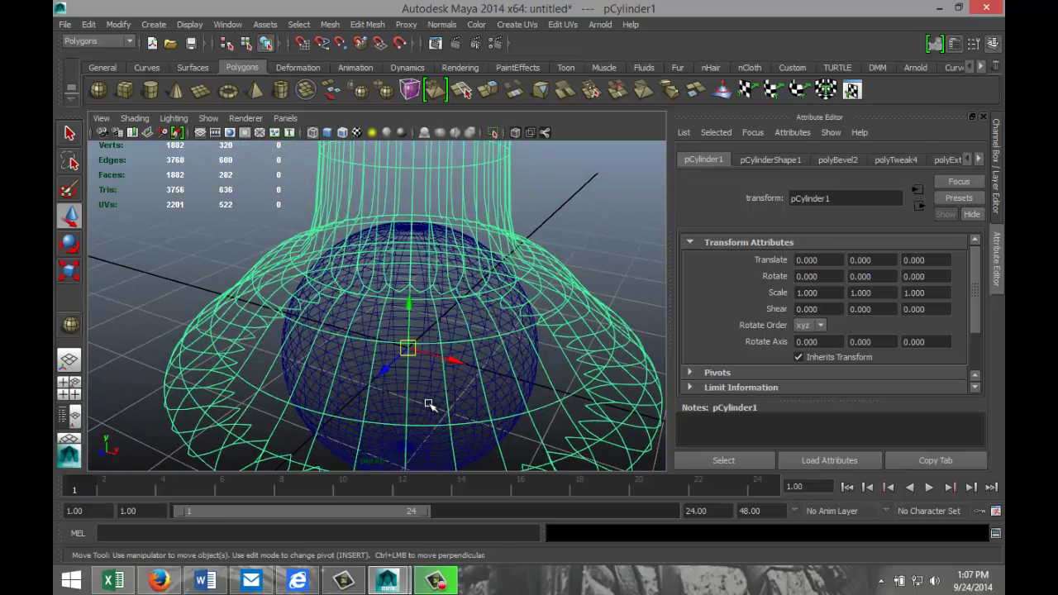
{"action": "right_click_drag", "start_coordinate": [429, 404], "coordinate": [447, 296]}
{"action": "scroll", "coordinate": [436, 437], "scroll_direction": "down", "scroll_amount": 4}
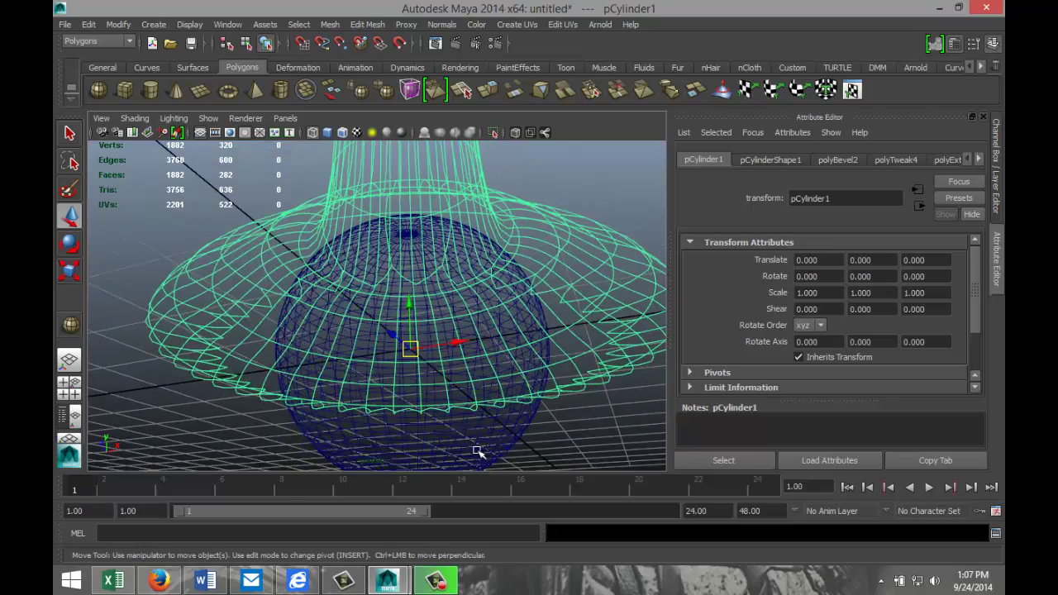
Select the sphere hidden in the base and raise it to Translate Y 9.274 on the top disc.
{"action": "left_click", "coordinate": [480, 453]}
{"action": "scroll", "coordinate": [453, 359], "scroll_direction": "down", "scroll_amount": 3}
{"action": "left_click_drag", "start_coordinate": [534, 210], "coordinate": [358, 178], "text": "alt"}
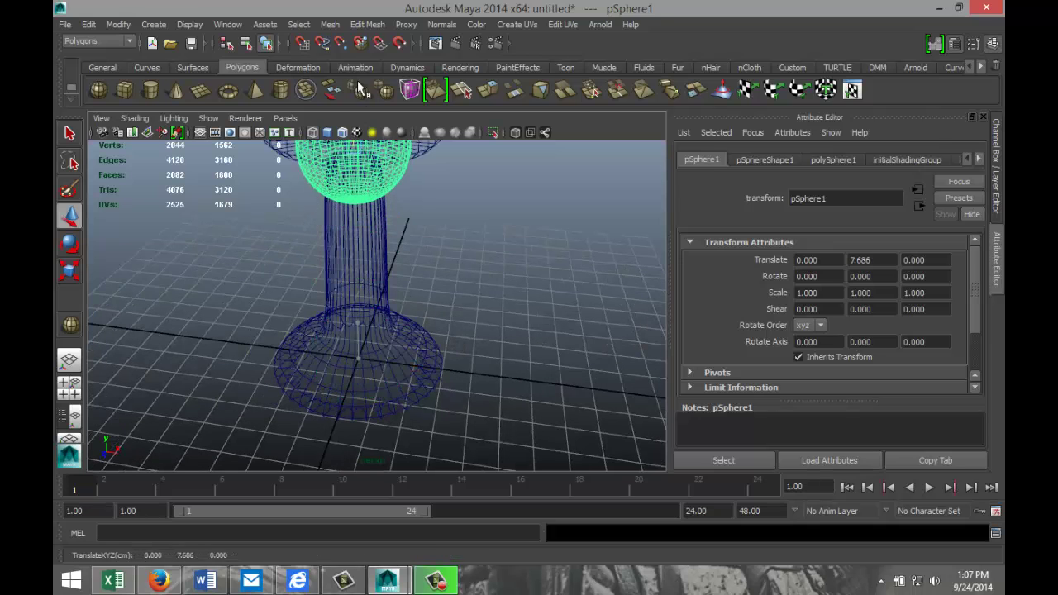
{"action": "middle_click_drag", "start_coordinate": [456, 224], "coordinate": [503, 352], "text": "alt"}
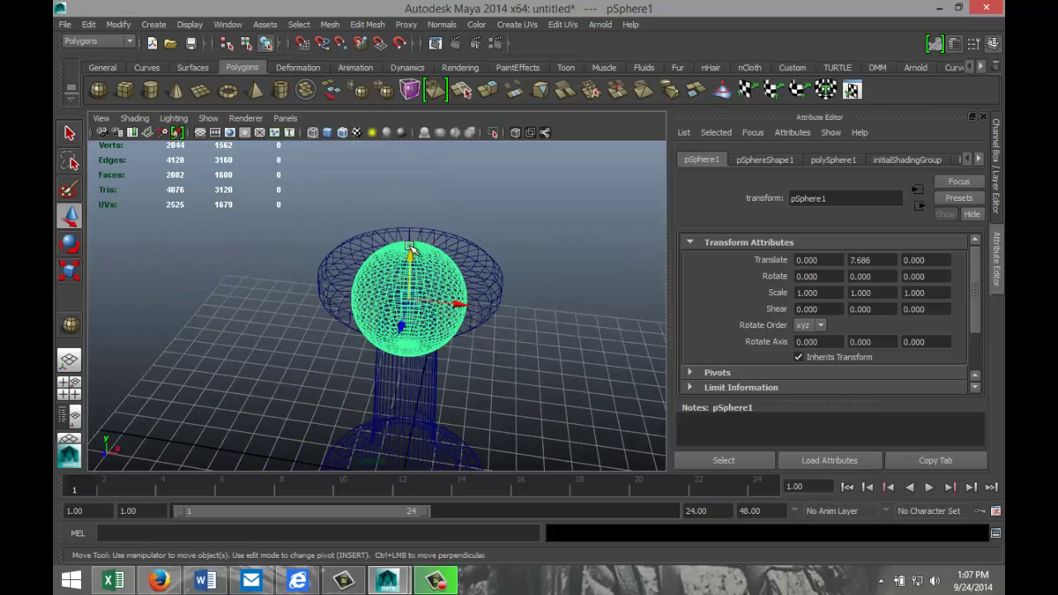
{"action": "left_click_drag", "start_coordinate": [412, 246], "coordinate": [422, 198]}
Back in shaded view, scale the sphere to 1.681, 0.741, 1.681 into a flat dome.
{"action": "key", "text": "5"}
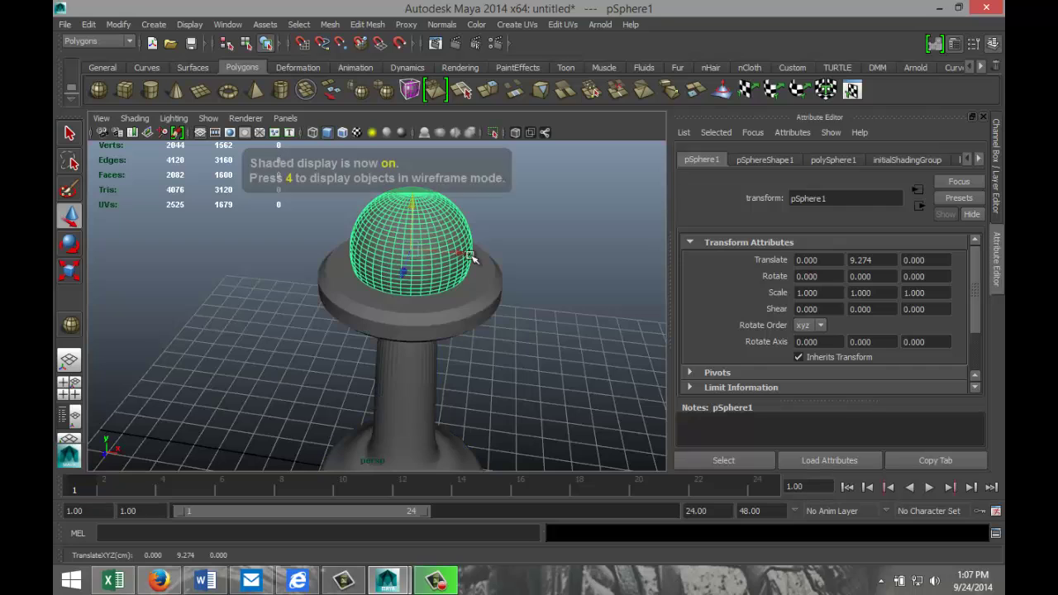
{"action": "middle_click_drag", "start_coordinate": [486, 345], "coordinate": [477, 386], "text": "alt"}
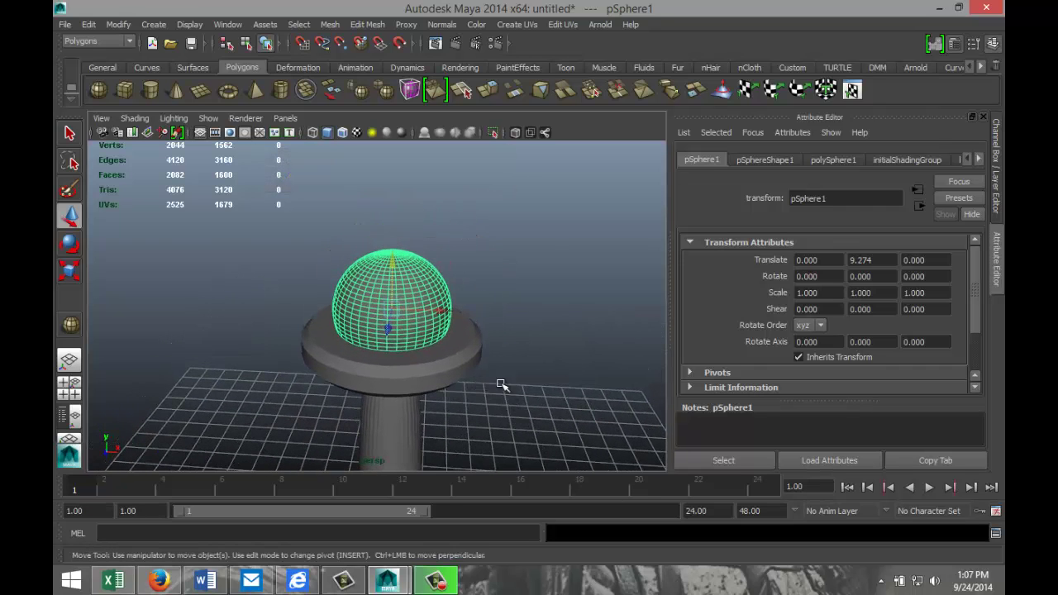
{"action": "key", "text": "r"}
{"action": "left_click_drag", "start_coordinate": [393, 245], "coordinate": [451, 319]}
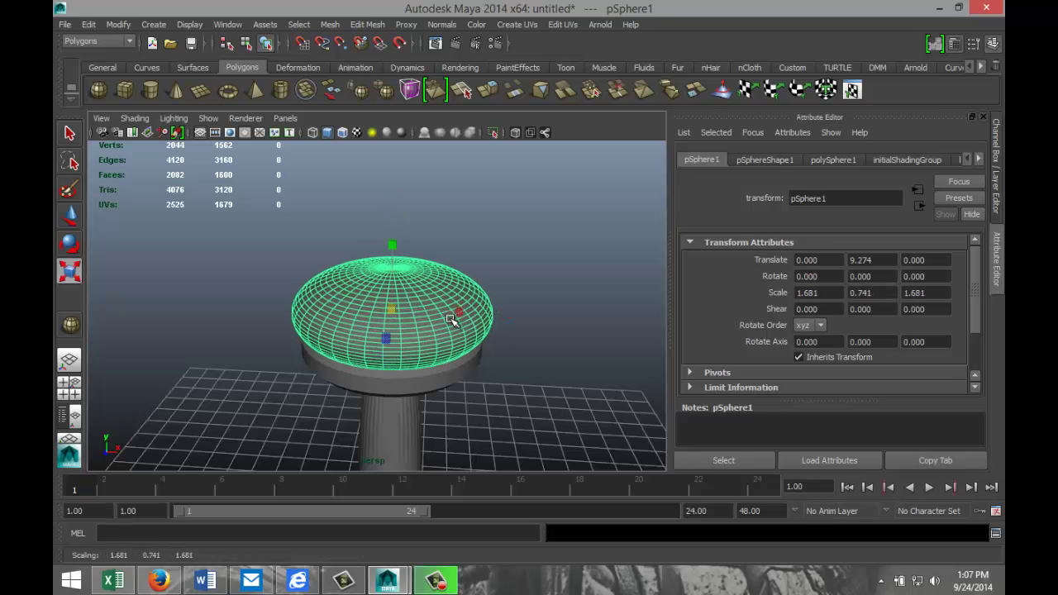
{"action": "left_click_drag", "start_coordinate": [504, 389], "coordinate": [491, 371], "text": "alt"}
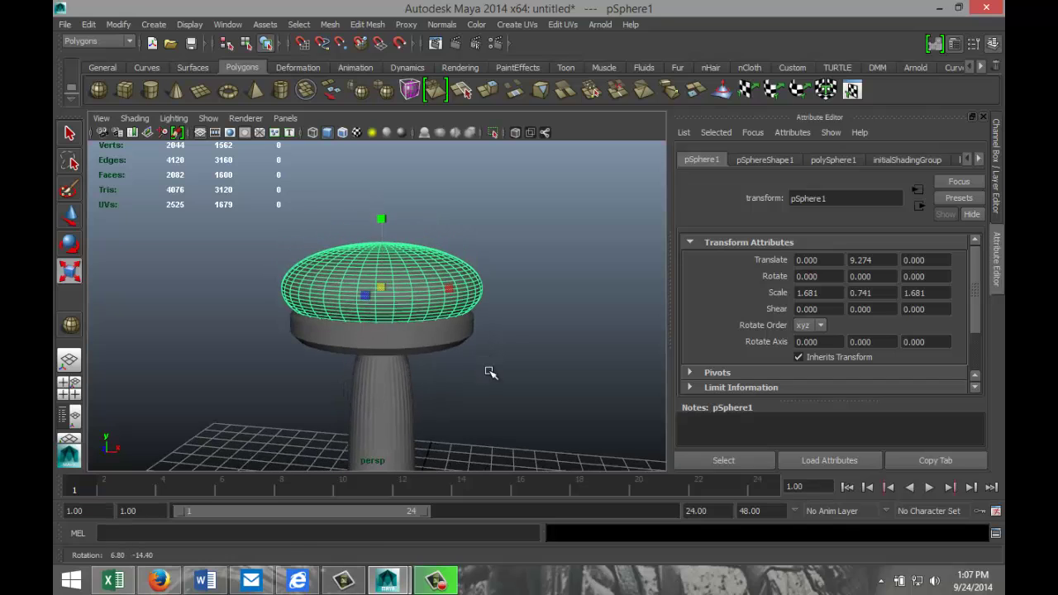
{"action": "left_click", "coordinate": [523, 338]}
{"action": "left_click_drag", "start_coordinate": [505, 307], "coordinate": [522, 348], "text": "alt"}
{"action": "scroll", "coordinate": [523, 348], "scroll_direction": "down", "scroll_amount": 3}
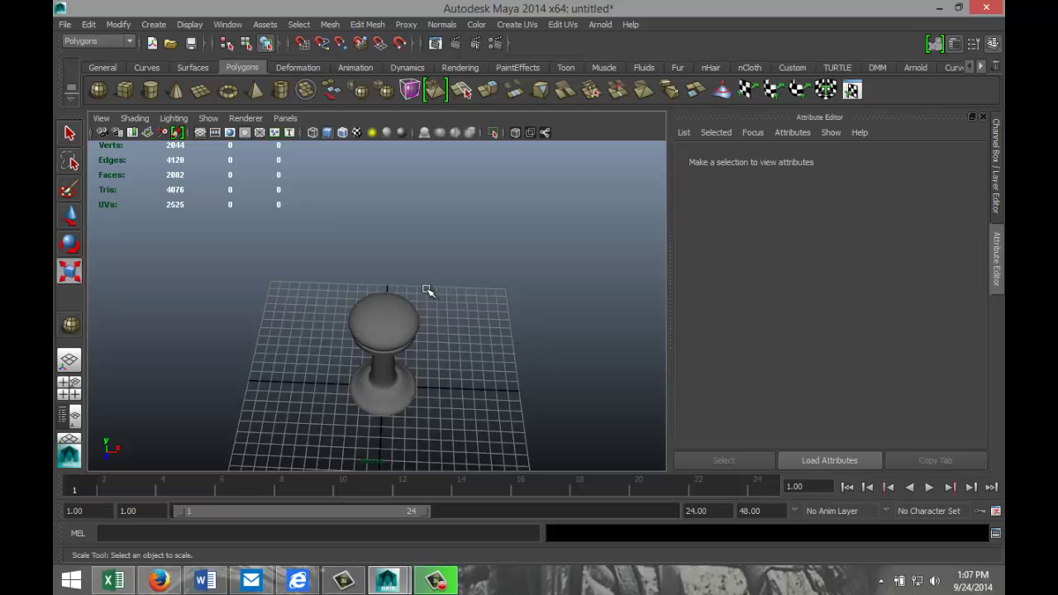
Draw a long thin polygon cylinder and give it 40 axis subdivisions.
{"action": "left_click", "coordinate": [151, 91]}
{"action": "left_click_drag", "start_coordinate": [493, 439], "coordinate": [503, 362]}
{"action": "left_click", "coordinate": [840, 157]}
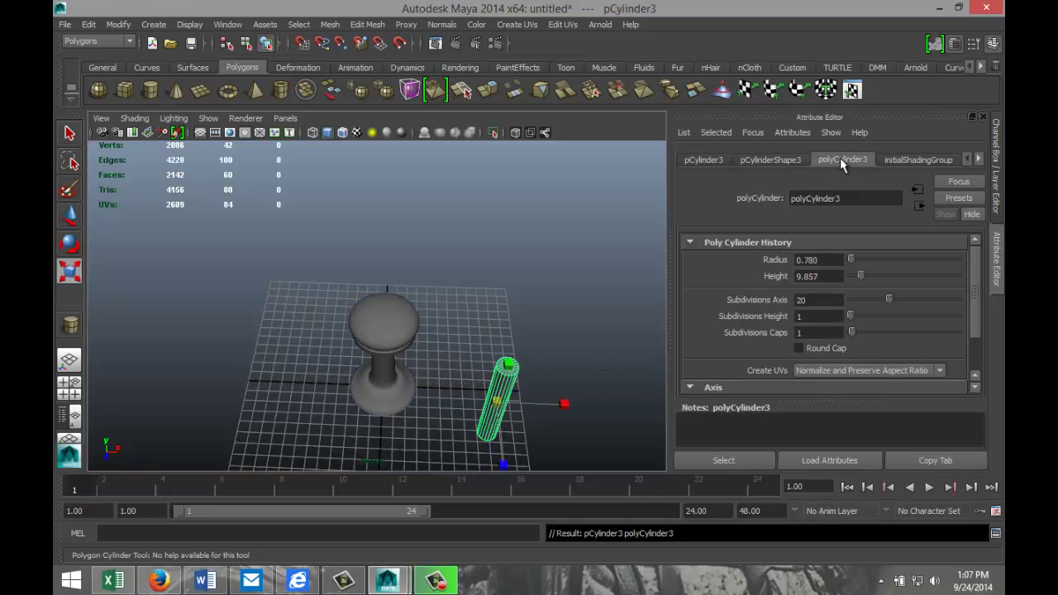
{"action": "double_click", "coordinate": [827, 301]}
{"action": "type", "text": "40"}
{"action": "key", "text": "Return"}
Rotate the cylinder to -90 on Z so it lies horizontally.
{"action": "key", "text": "r"}
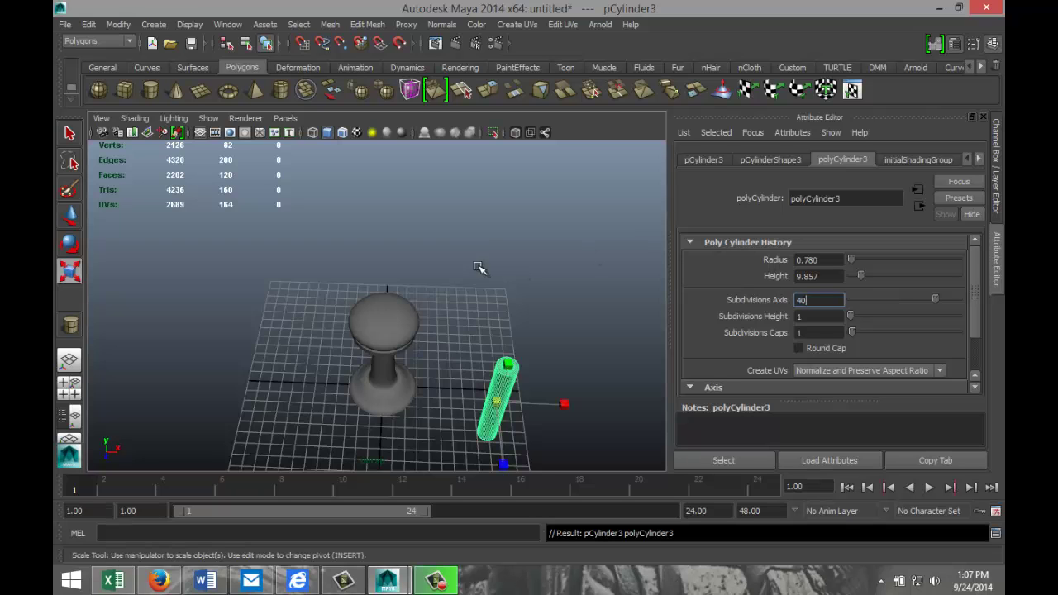
{"action": "left_click_drag", "start_coordinate": [470, 334], "coordinate": [466, 310], "text": "alt"}
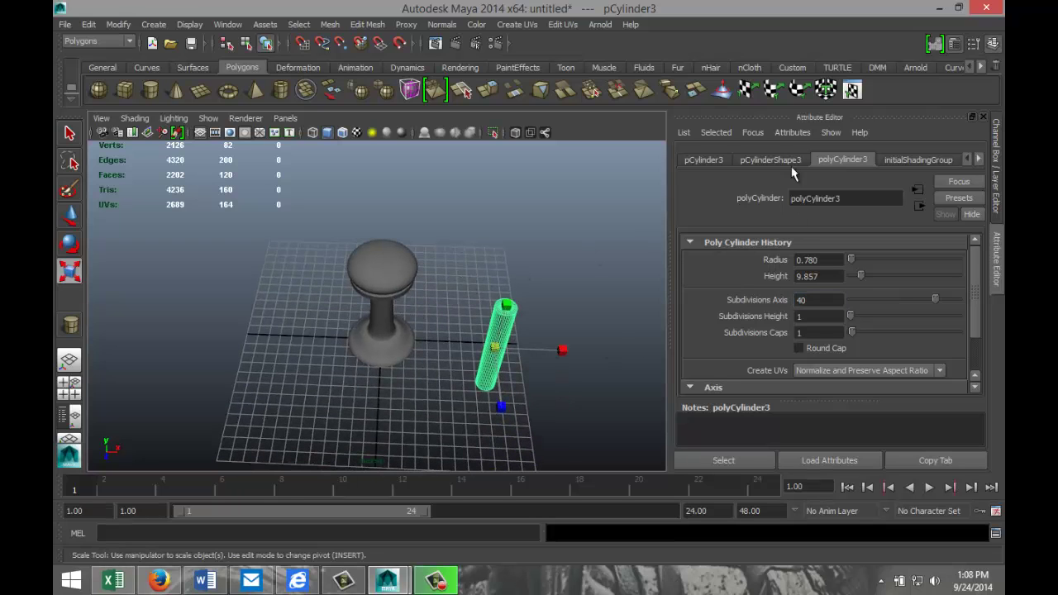
{"action": "left_click", "coordinate": [703, 160]}
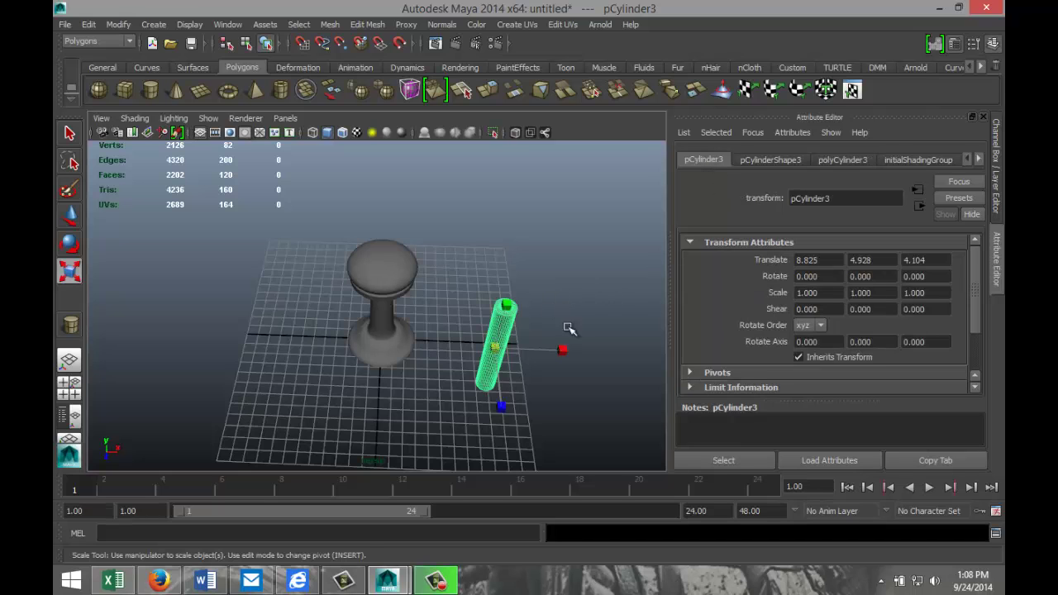
{"action": "key", "text": "e"}
{"action": "left_click_drag", "start_coordinate": [544, 307], "coordinate": [553, 402]}
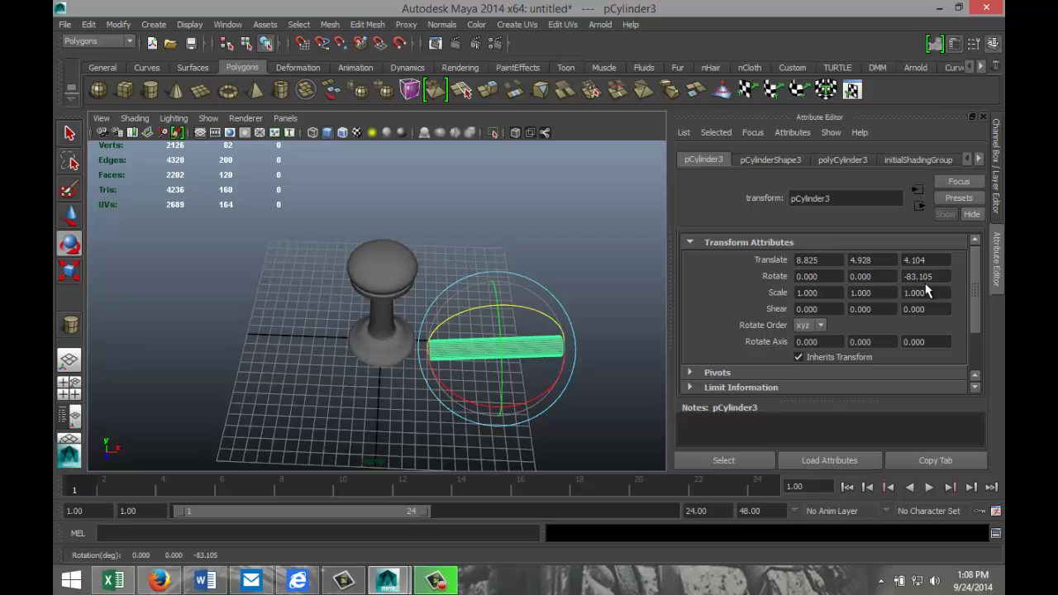
{"action": "left_click", "coordinate": [923, 277]}
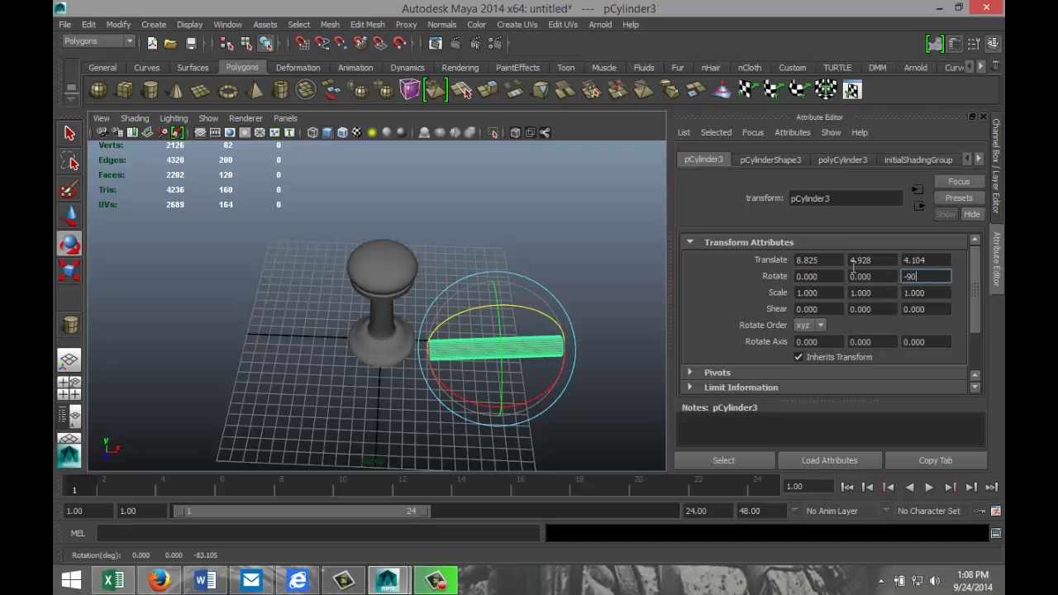
{"action": "key", "text": "Return"}
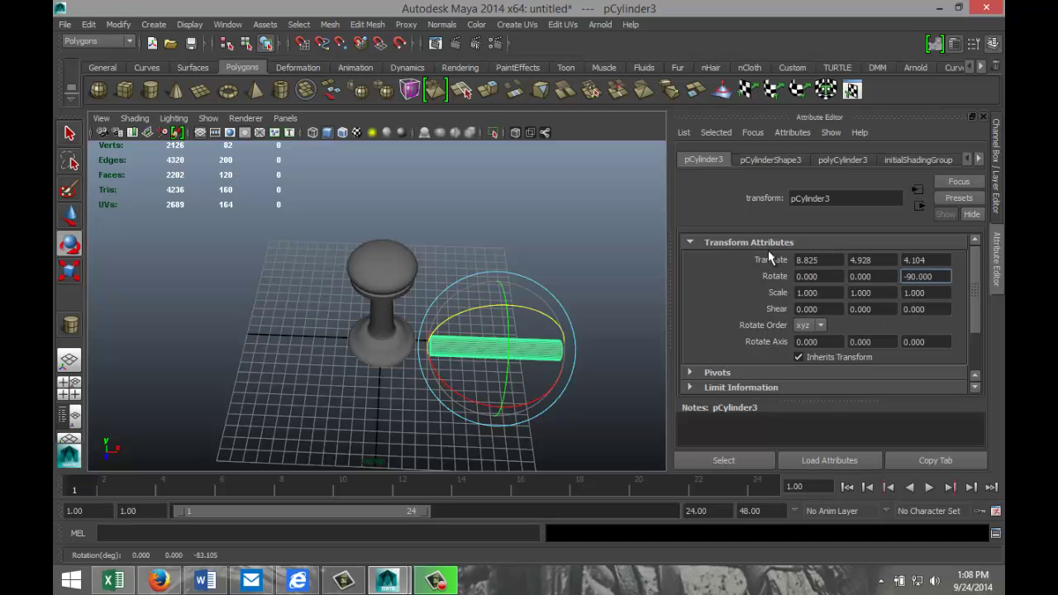
Set the cylinder's Translate X, Y and Z to 0, centring it through the base, then reselect it.
{"action": "left_click", "coordinate": [837, 260]}
{"action": "type", "text": "0"}
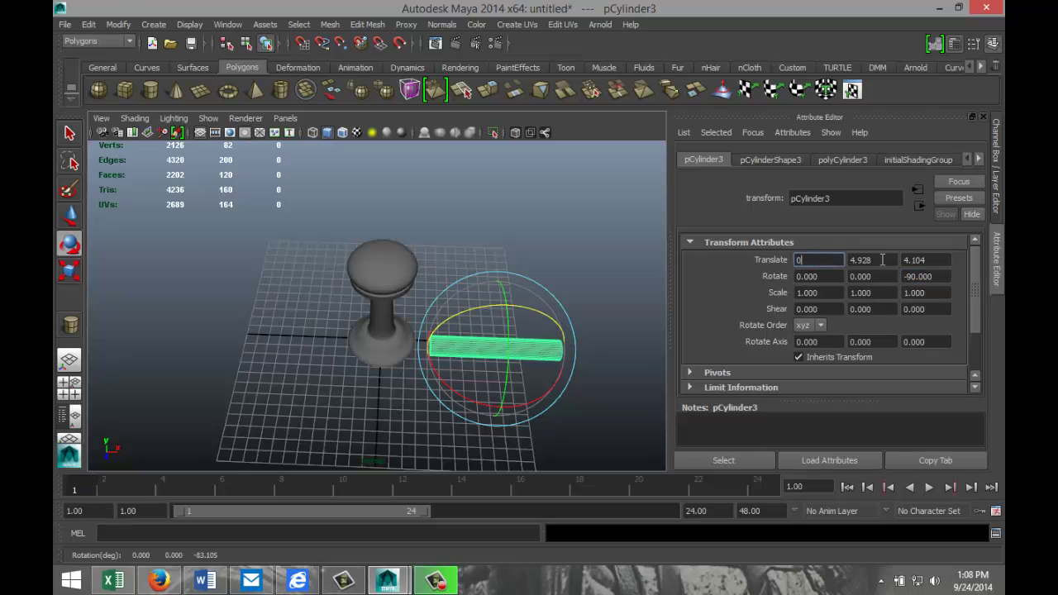
{"action": "key", "text": "Tab"}
{"action": "type", "text": "0"}
{"action": "key", "text": "Tab"}
{"action": "type", "text": "0"}
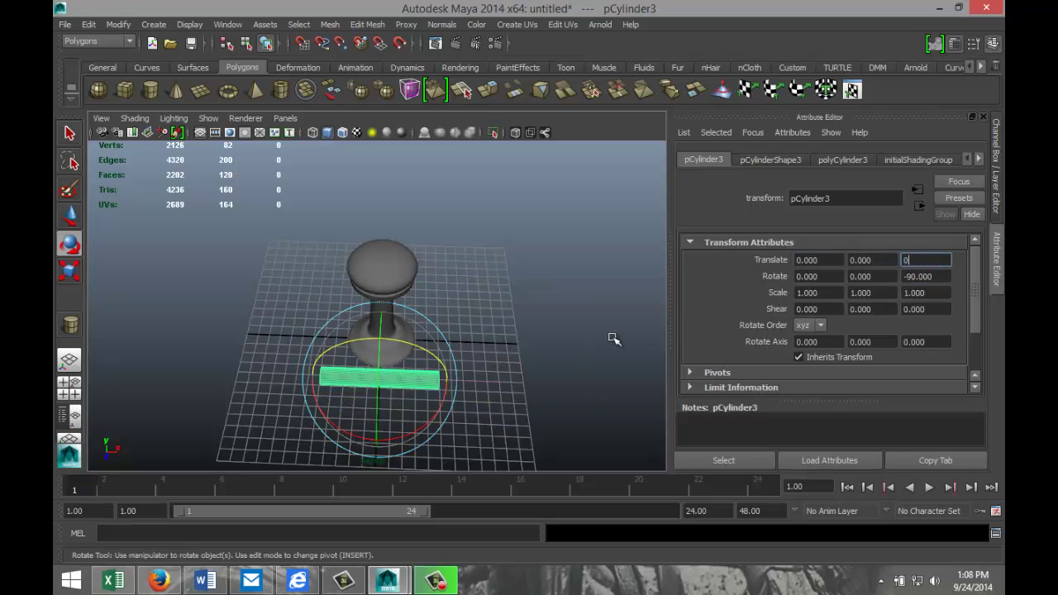
{"action": "left_click", "coordinate": [572, 335]}
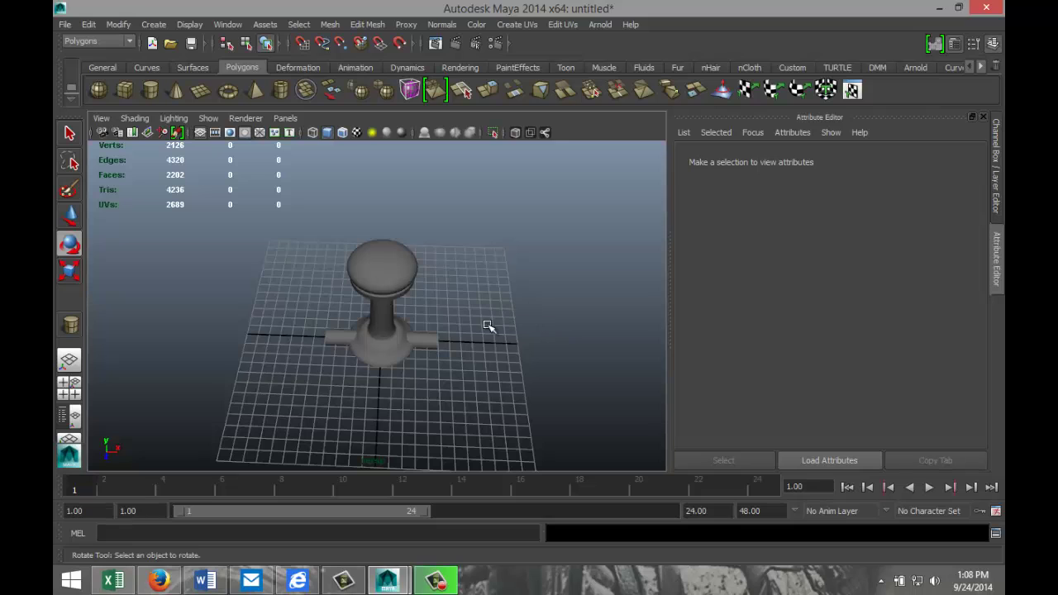
{"action": "left_click", "coordinate": [439, 342]}
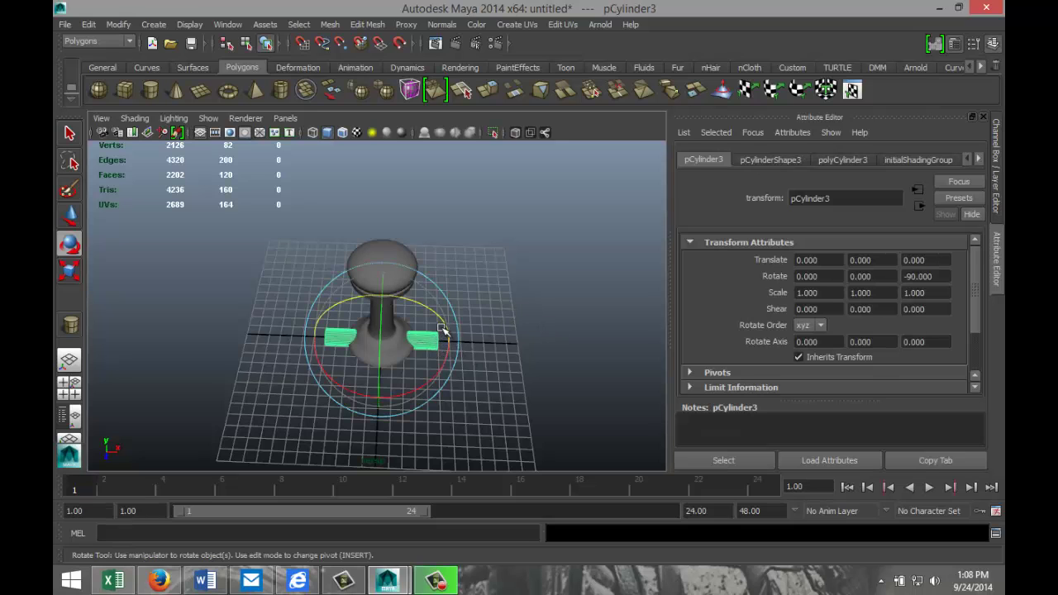
Raise the blade cylinder to Translate Y 9.528 and scale it uniformly to 0.644.
{"action": "key", "text": "w"}
{"action": "left_click_drag", "start_coordinate": [377, 307], "coordinate": [379, 218]}
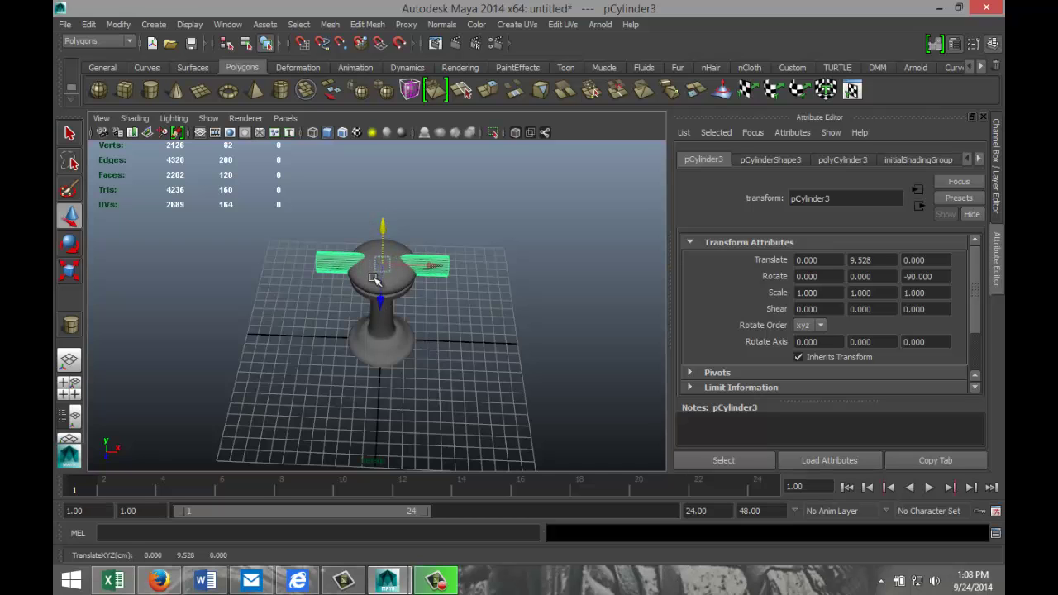
{"action": "left_click", "coordinate": [70, 389]}
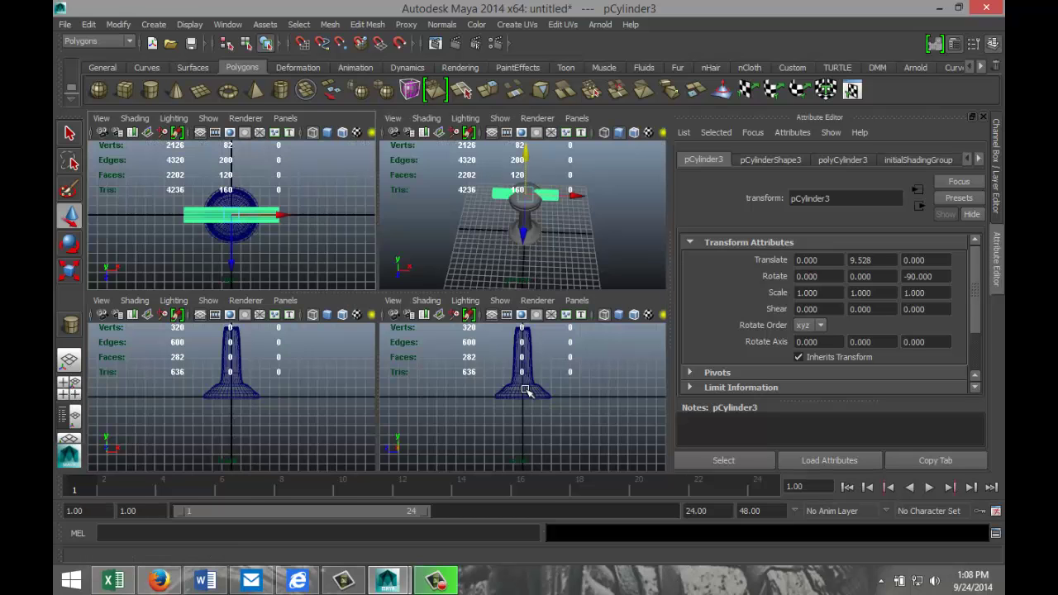
{"action": "key", "text": "space"}
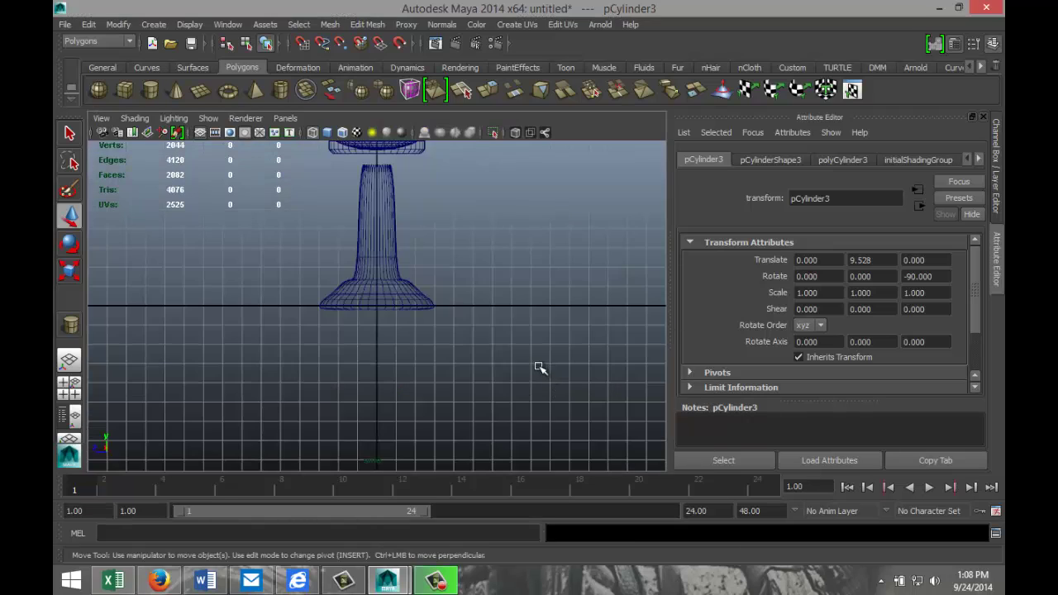
{"action": "key", "text": "f"}
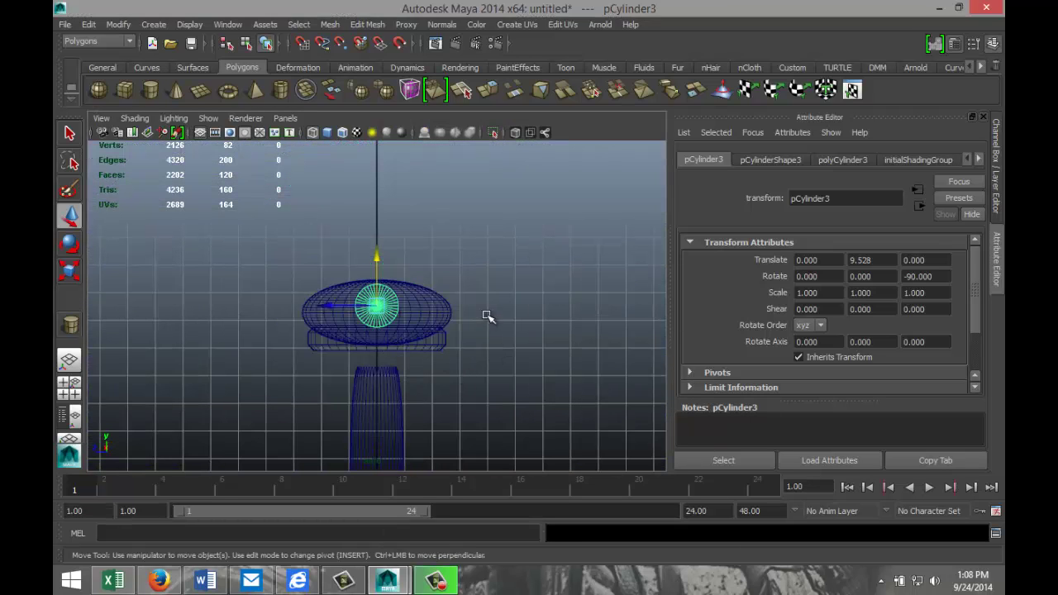
{"action": "key", "text": "r"}
{"action": "left_click_drag", "start_coordinate": [379, 308], "coordinate": [333, 318]}
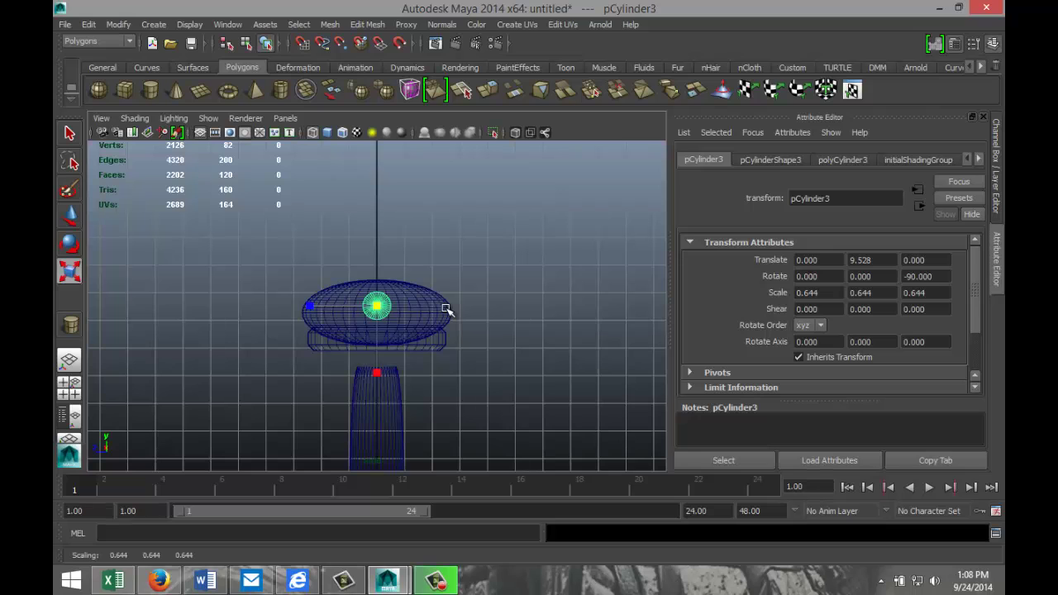
Lower the tabletop ring and cap together to Translate Y 7.663 over the blades.
{"action": "left_click", "coordinate": [440, 342], "text": "shift"}
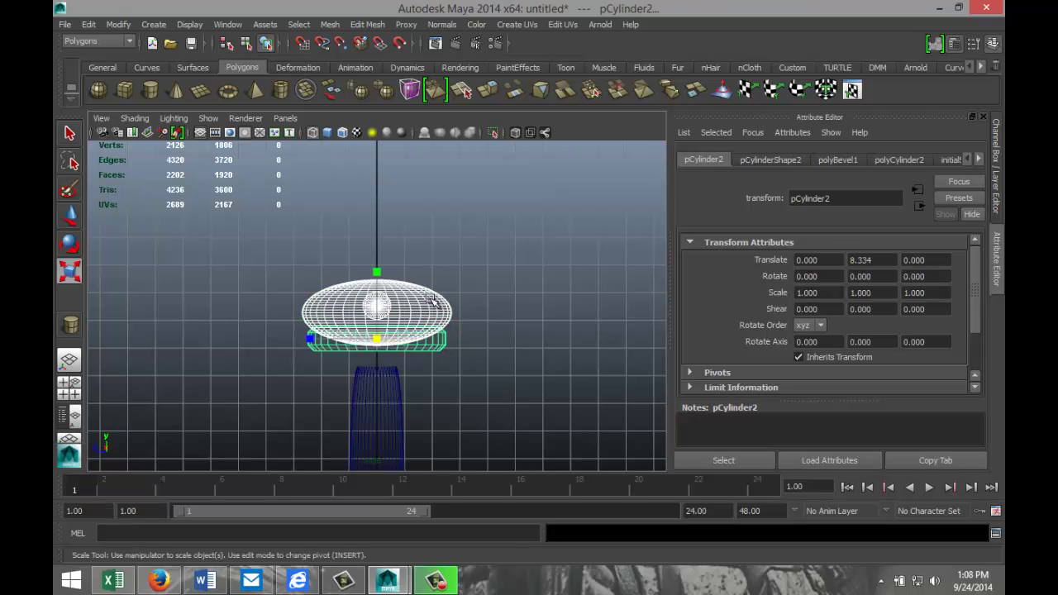
{"action": "key", "text": "w"}
{"action": "left_click_drag", "start_coordinate": [377, 290], "coordinate": [378, 310]}
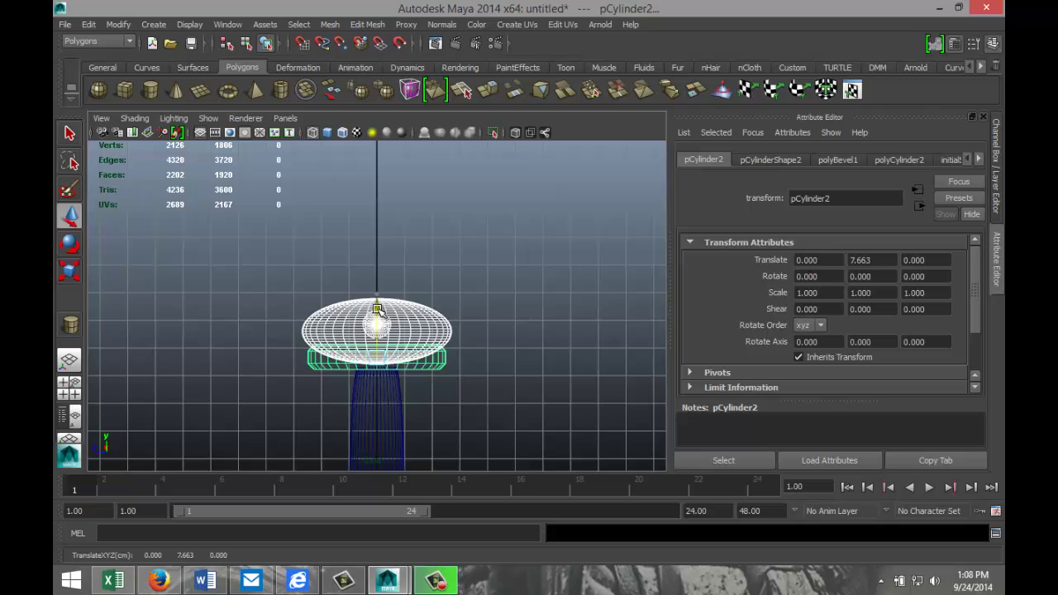
{"action": "left_click", "coordinate": [81, 385]}
{"action": "key", "text": "space"}
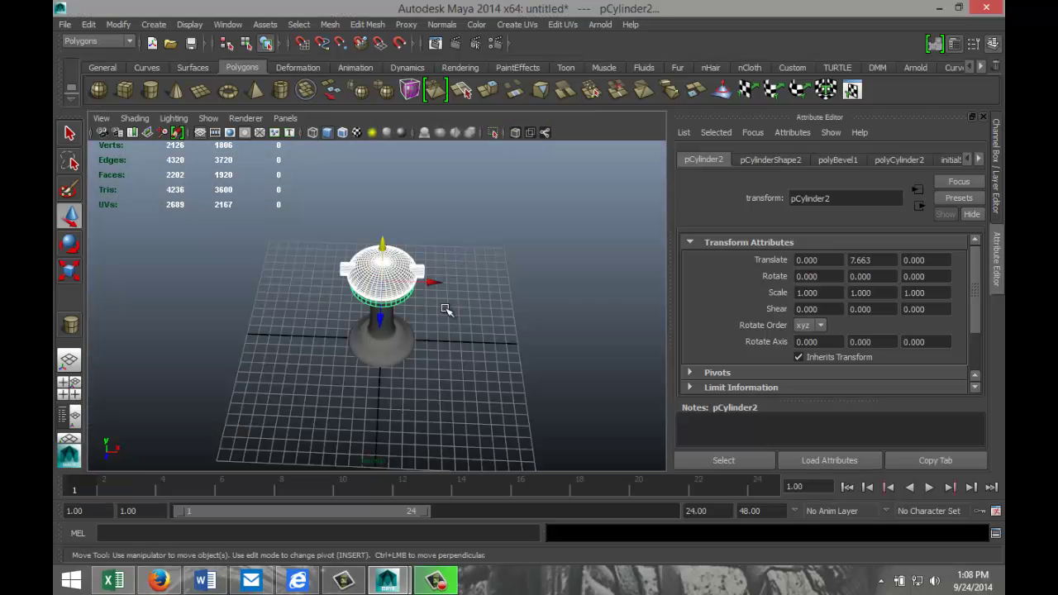
{"action": "left_click", "coordinate": [488, 316]}
{"action": "scroll", "coordinate": [491, 326], "scroll_direction": "up", "scroll_amount": 5}
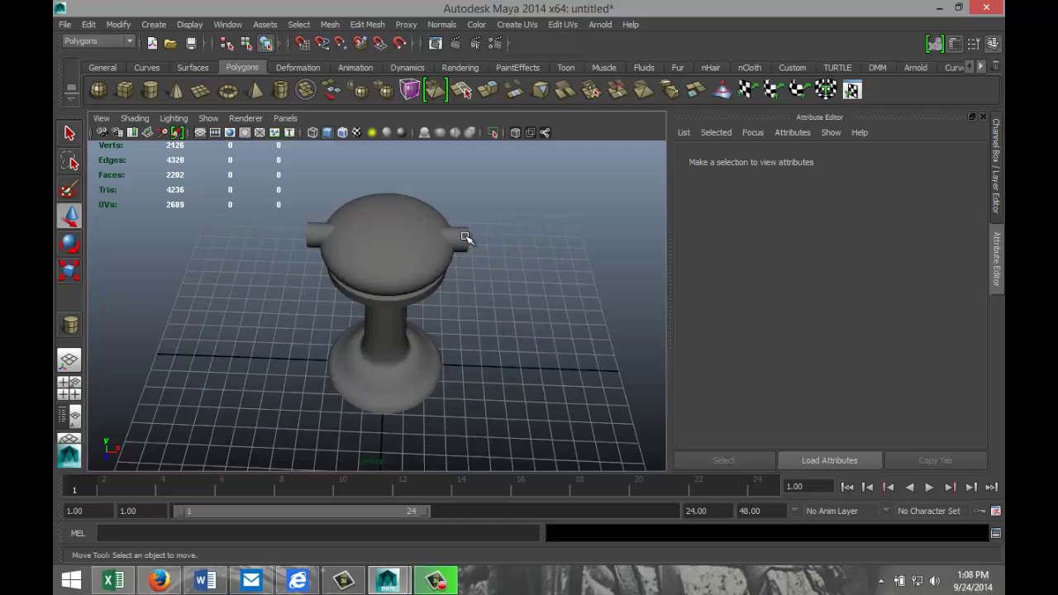
Scale the side blade cylinder to 0.227, 0.739, 0.227, making a thin, slightly longer rod.
{"action": "left_click", "coordinate": [466, 238]}
{"action": "key", "text": "r"}
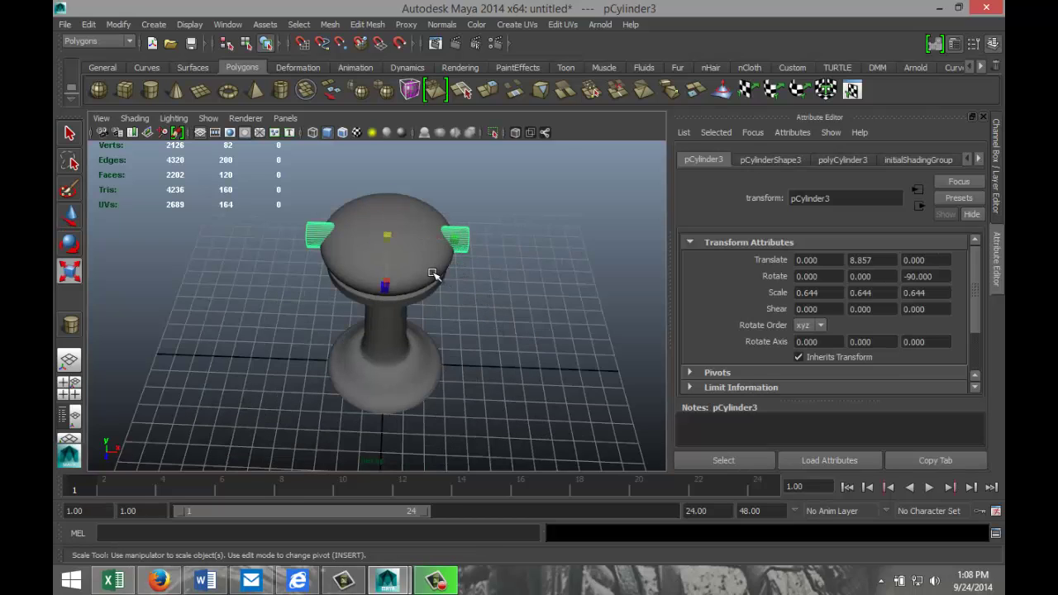
{"action": "left_click_drag", "start_coordinate": [459, 238], "coordinate": [464, 244]}
{"action": "left_click_drag", "start_coordinate": [420, 326], "coordinate": [439, 283], "text": "alt"}
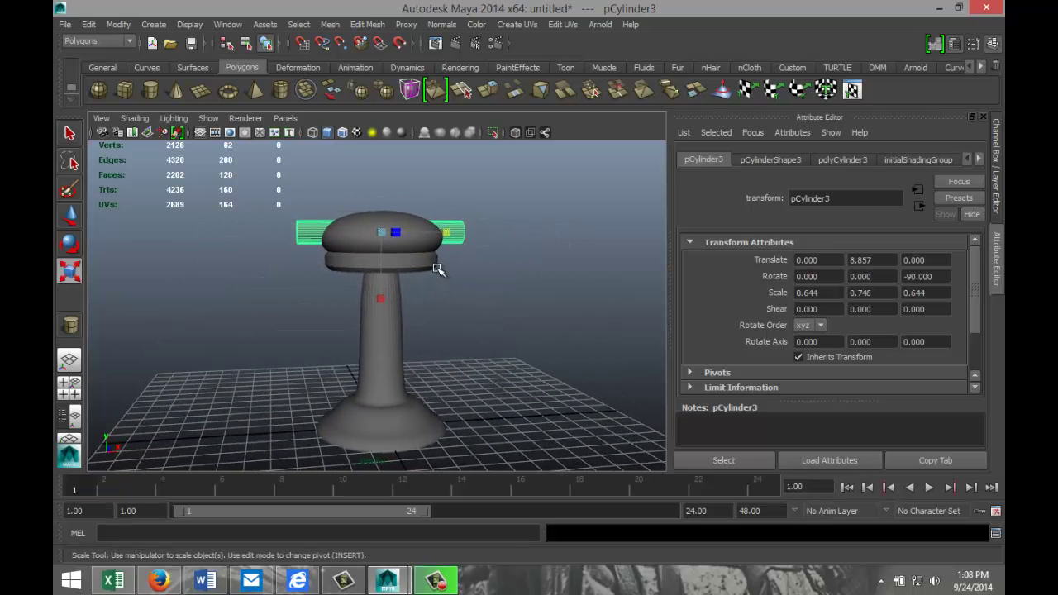
{"action": "left_click_drag", "start_coordinate": [381, 235], "coordinate": [555, 237]}
{"action": "left_click_drag", "start_coordinate": [528, 305], "coordinate": [503, 371], "text": "alt"}
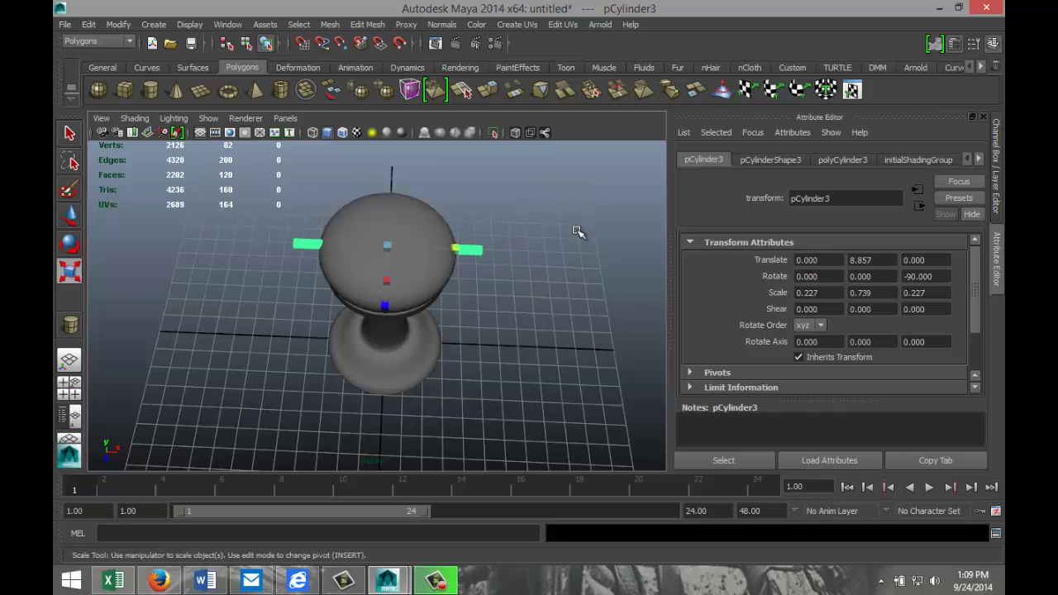
Duplicate the thin blade rod and rotate the copy to 90 on X so it crosses the first.
{"action": "key", "text": "ctrl+d"}
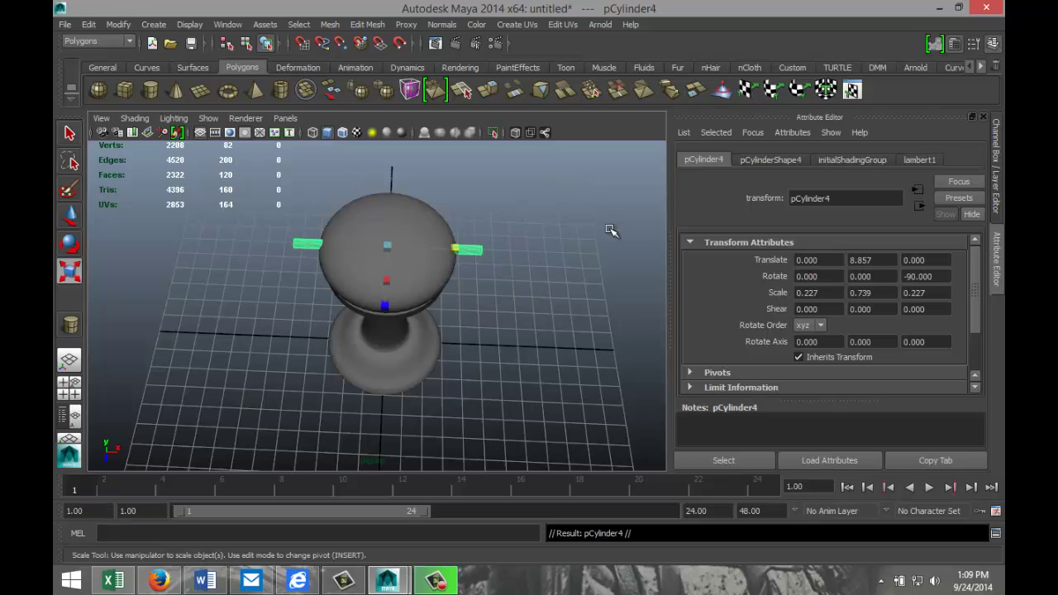
{"action": "key", "text": "e"}
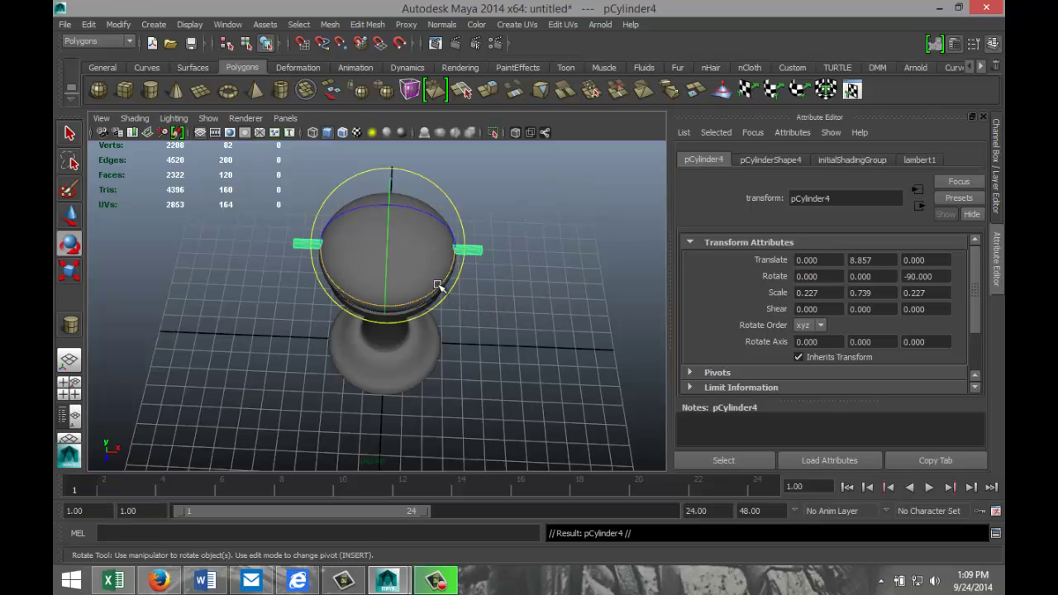
{"action": "left_click_drag", "start_coordinate": [439, 285], "coordinate": [331, 307]}
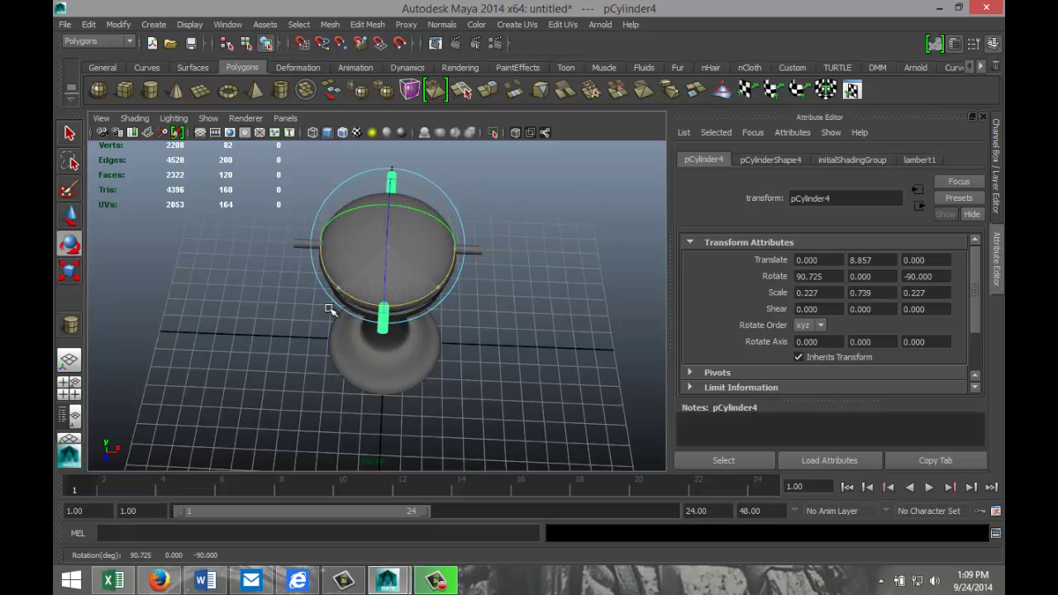
{"action": "left_click", "coordinate": [824, 277]}
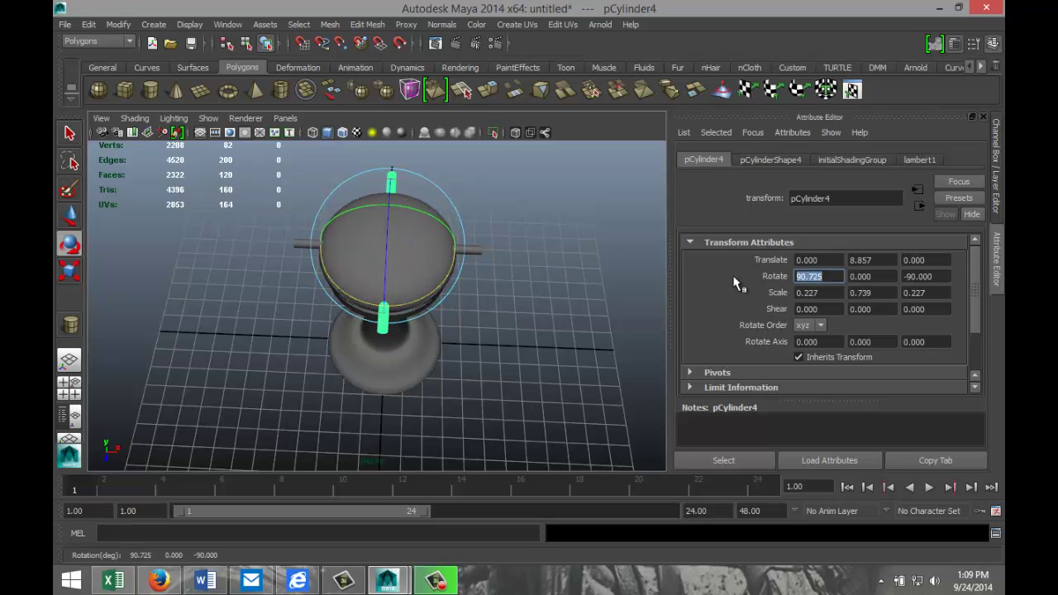
{"action": "key", "text": "Return"}
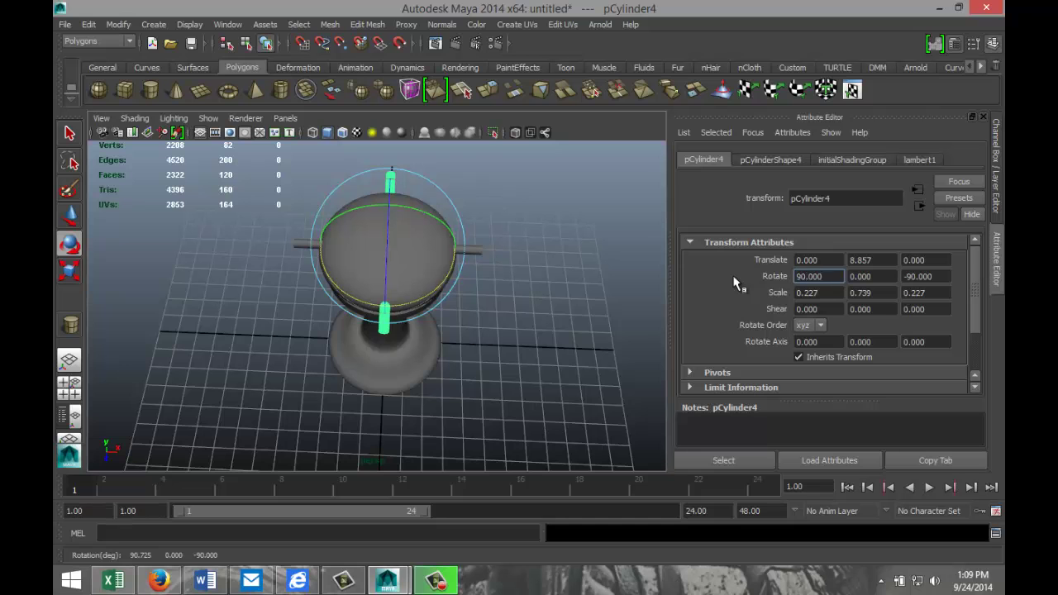
{"action": "left_click", "coordinate": [490, 331]}
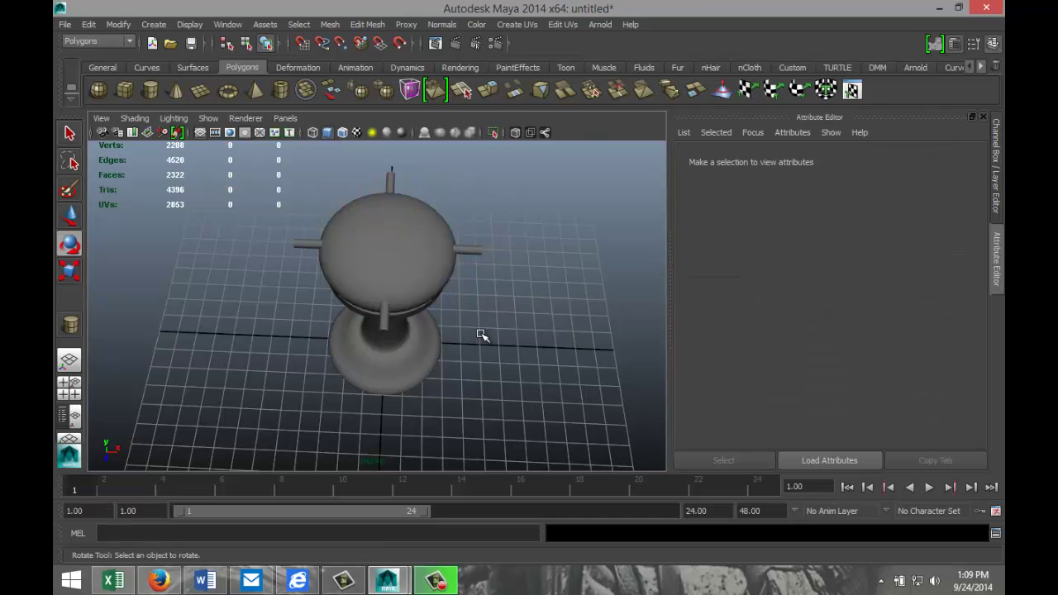
{"action": "left_click_drag", "start_coordinate": [482, 334], "coordinate": [522, 305], "text": "alt"}
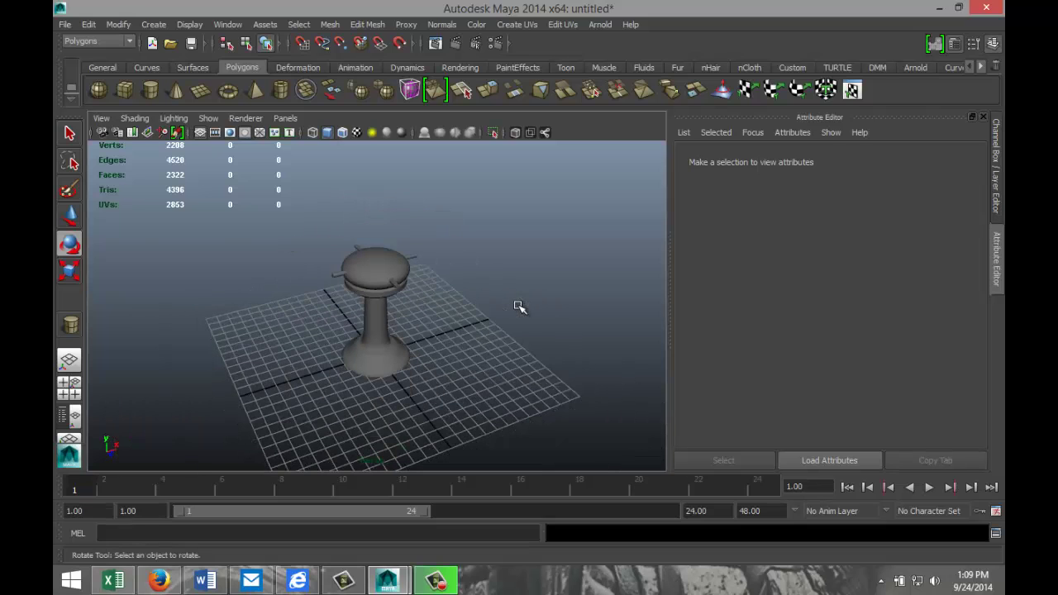
{"action": "scroll", "coordinate": [520, 307], "scroll_direction": "up", "scroll_amount": 2}
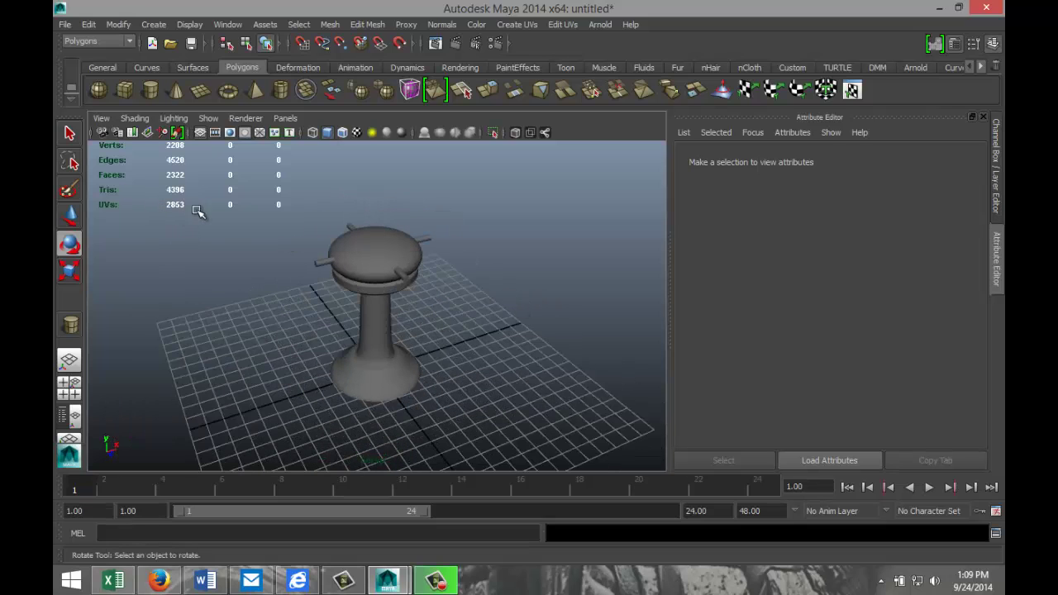
Drag out a polygon cube beside the pedestal and set its width and depth to 3, height 1.378.
{"action": "left_click", "coordinate": [124, 91]}
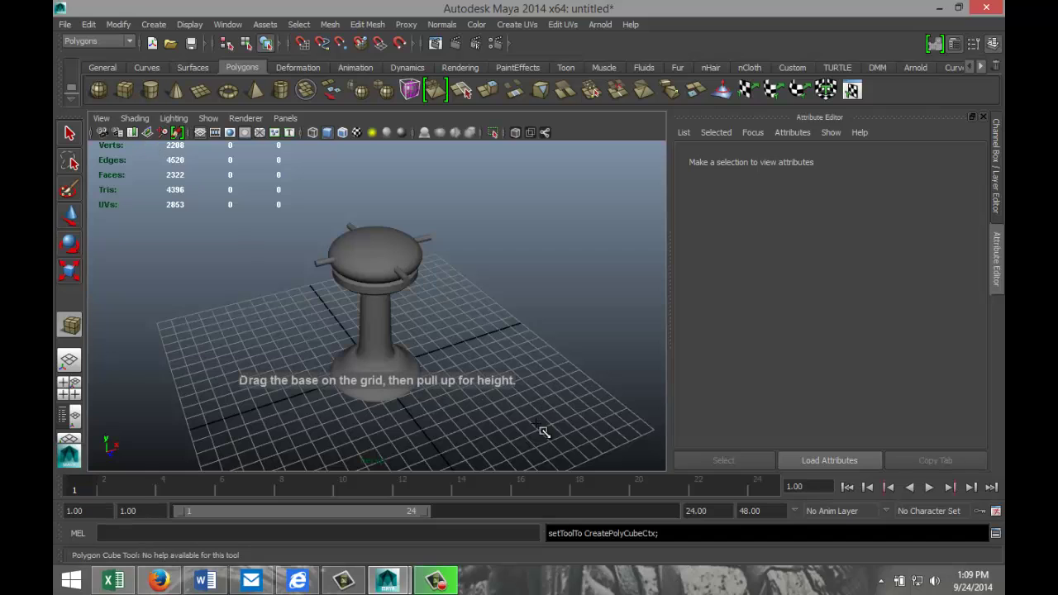
{"action": "left_click_drag", "start_coordinate": [515, 416], "coordinate": [587, 406]}
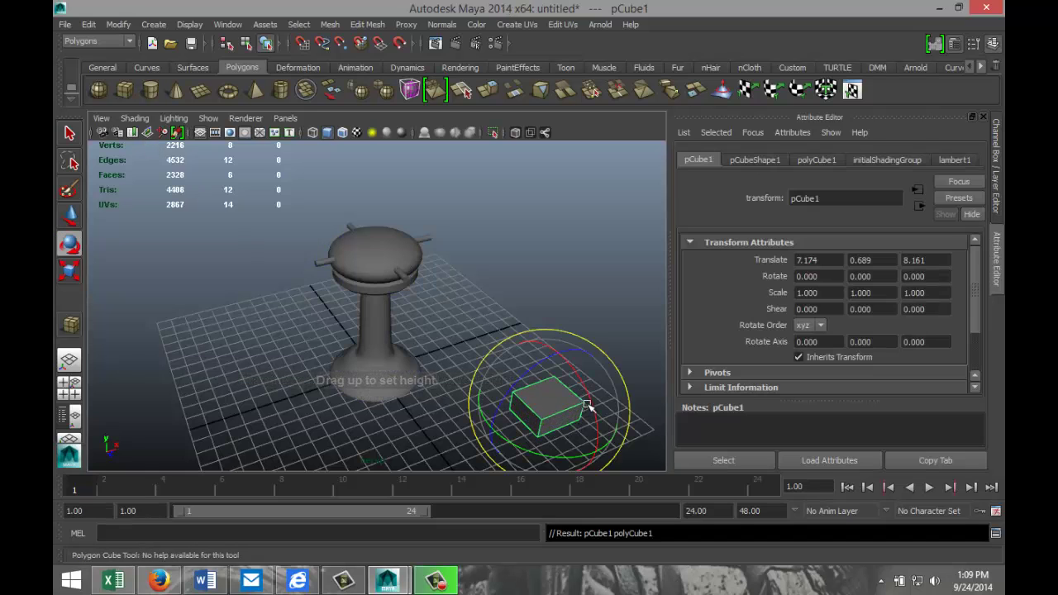
{"action": "left_click", "coordinate": [815, 161]}
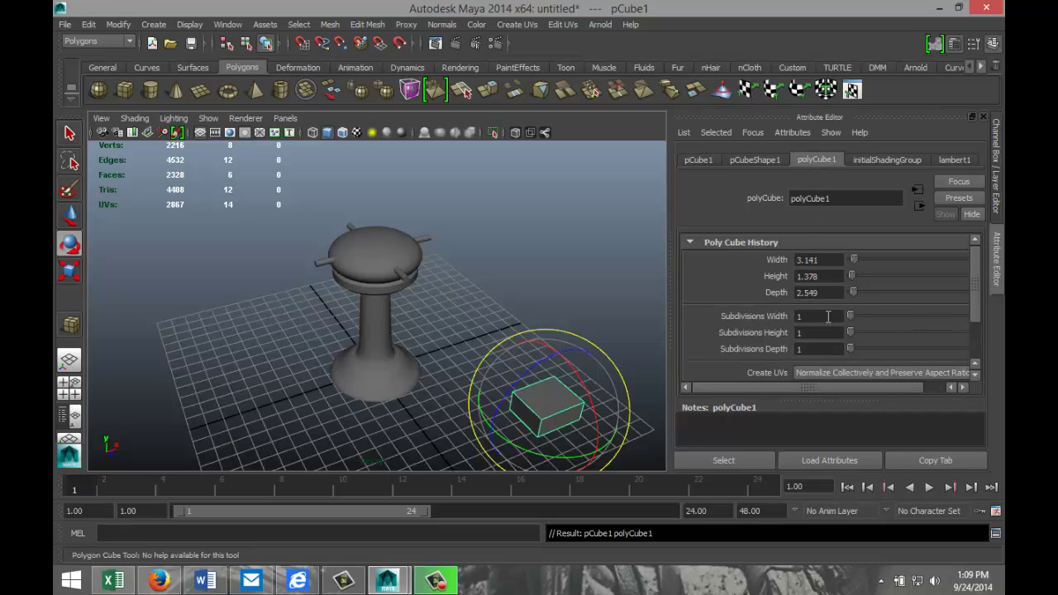
{"action": "left_click", "coordinate": [832, 260]}
{"action": "type", "text": "3"}
{"action": "left_click", "coordinate": [831, 294]}
{"action": "type", "text": "3"}
{"action": "left_click", "coordinate": [824, 276]}
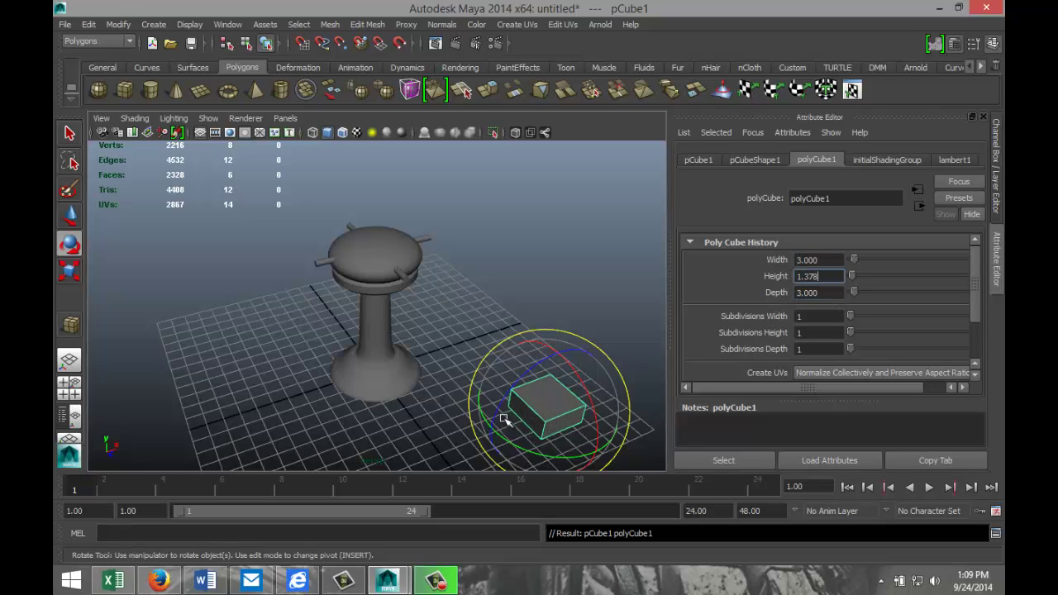
{"action": "left_click", "coordinate": [69, 389]}
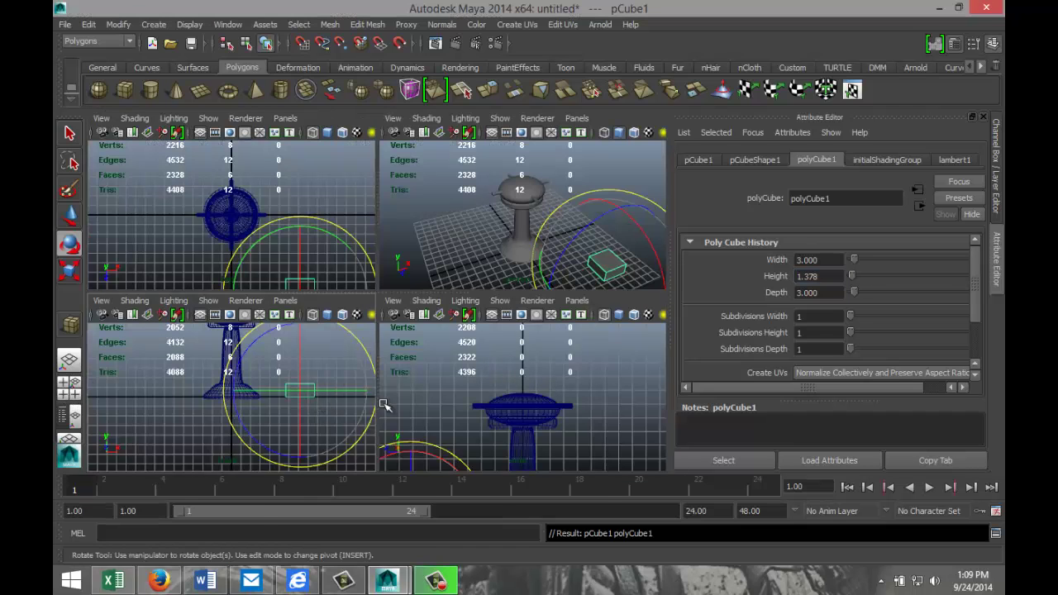
{"action": "key", "text": "space"}
{"action": "left_click", "coordinate": [575, 386]}
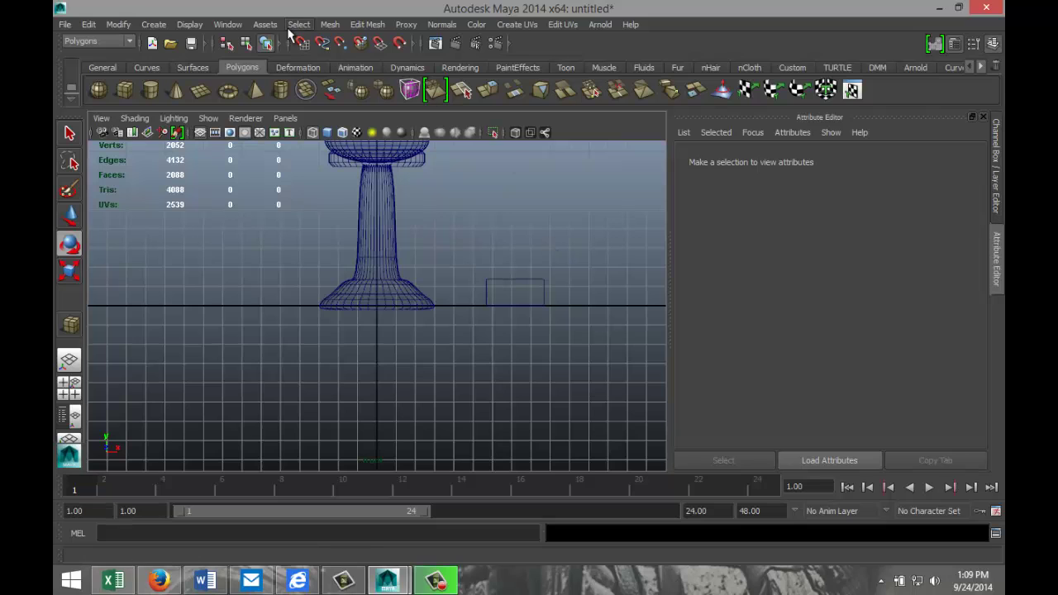
Insert two horizontal edge loops around the small box with the Insert Edge Loop Tool.
{"action": "left_click", "coordinate": [370, 25]}
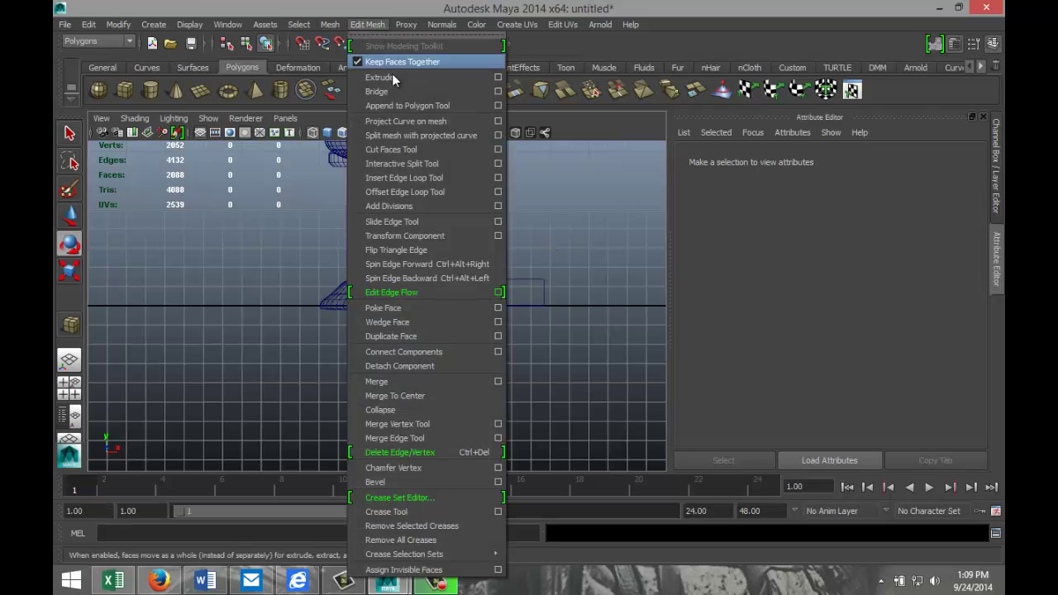
{"action": "left_click", "coordinate": [423, 177]}
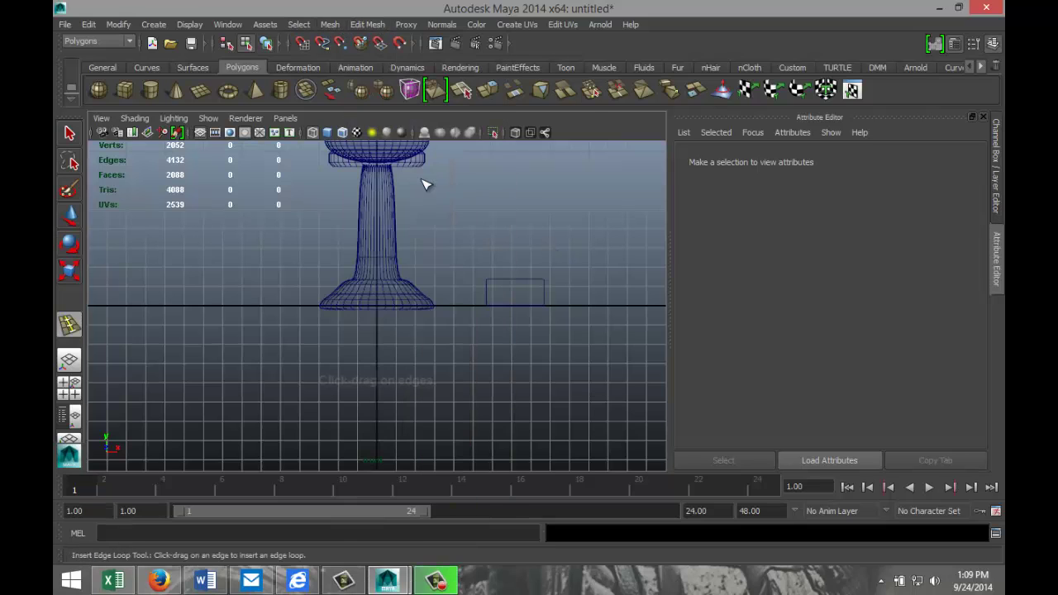
{"action": "left_click", "coordinate": [545, 288]}
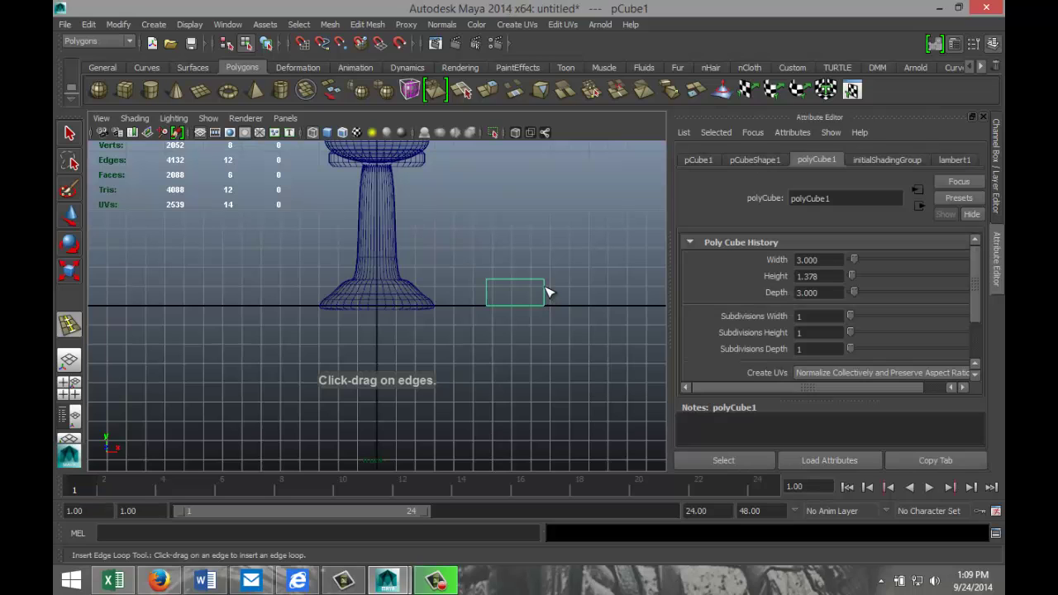
{"action": "left_click", "coordinate": [545, 293]}
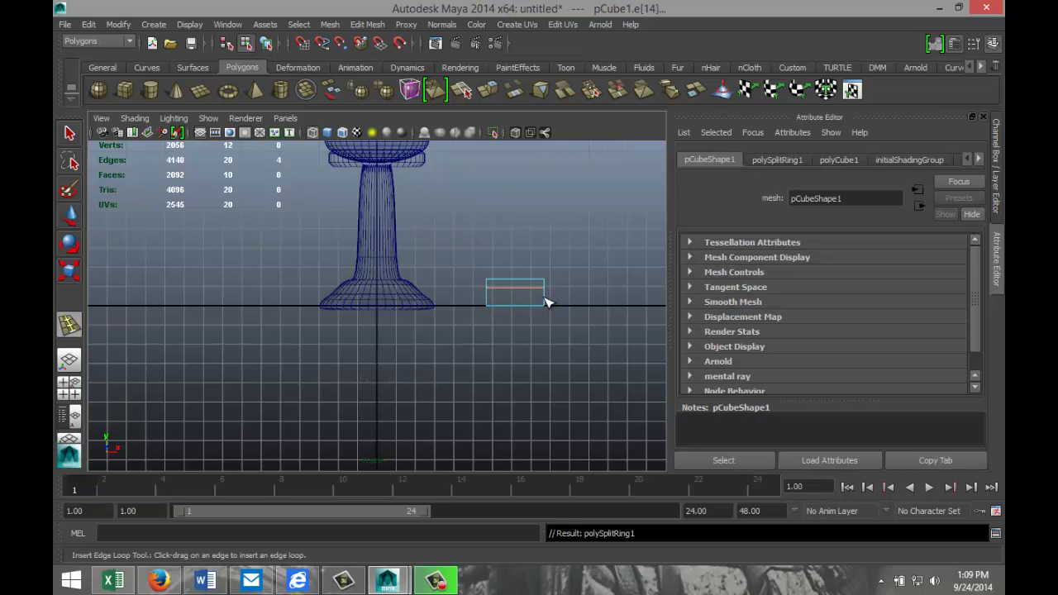
{"action": "left_click", "coordinate": [546, 302]}
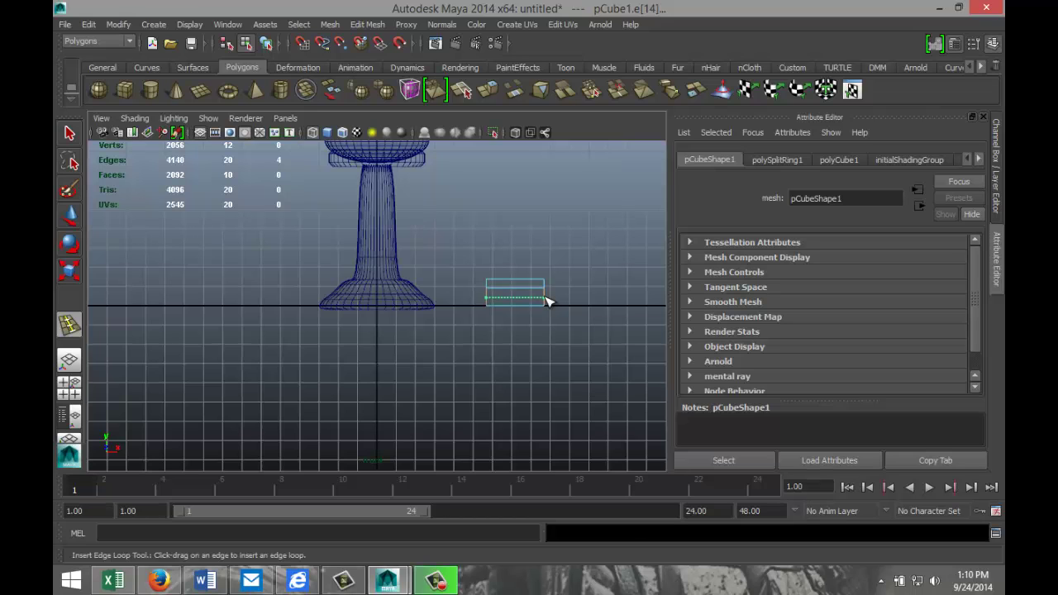
{"action": "left_click_drag", "start_coordinate": [545, 303], "coordinate": [538, 310]}
{"action": "left_click", "coordinate": [70, 383]}
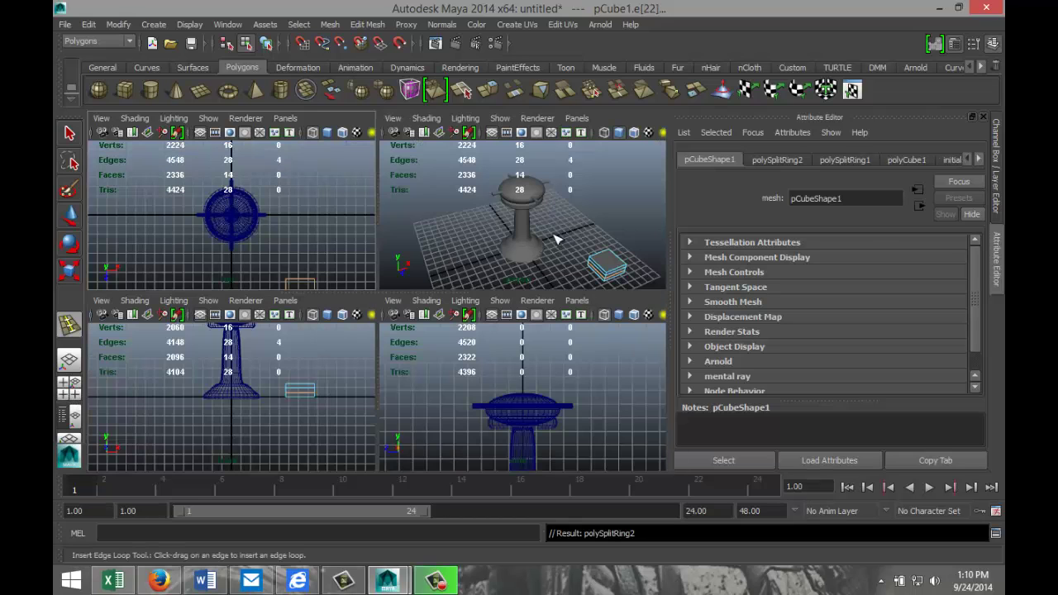
{"action": "key", "text": "space"}
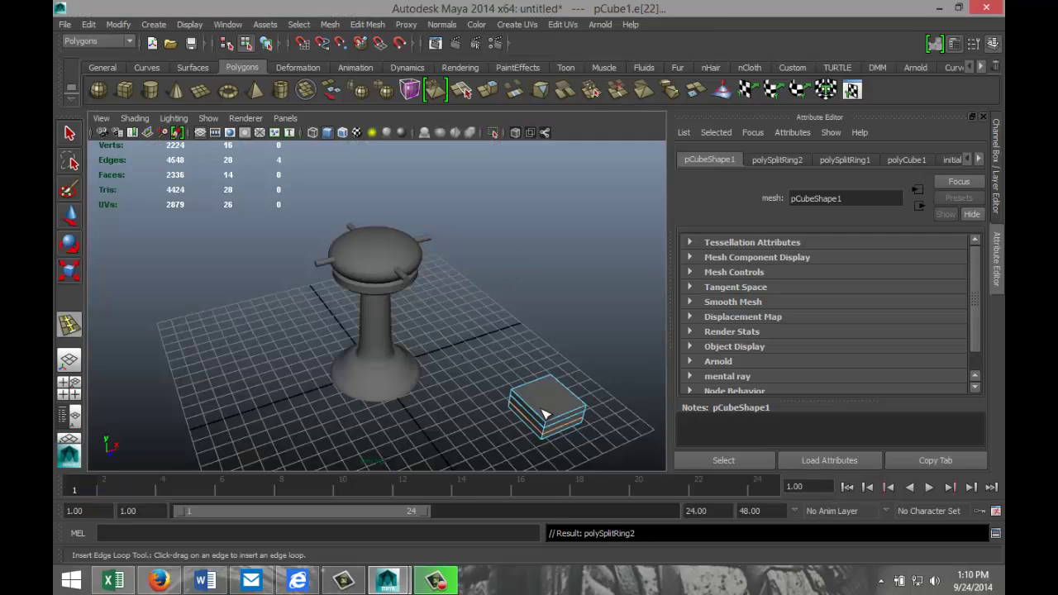
Undo an extra third edge loop and reselect the box.
{"action": "right_click_drag", "start_coordinate": [542, 271], "coordinate": [585, 276]}
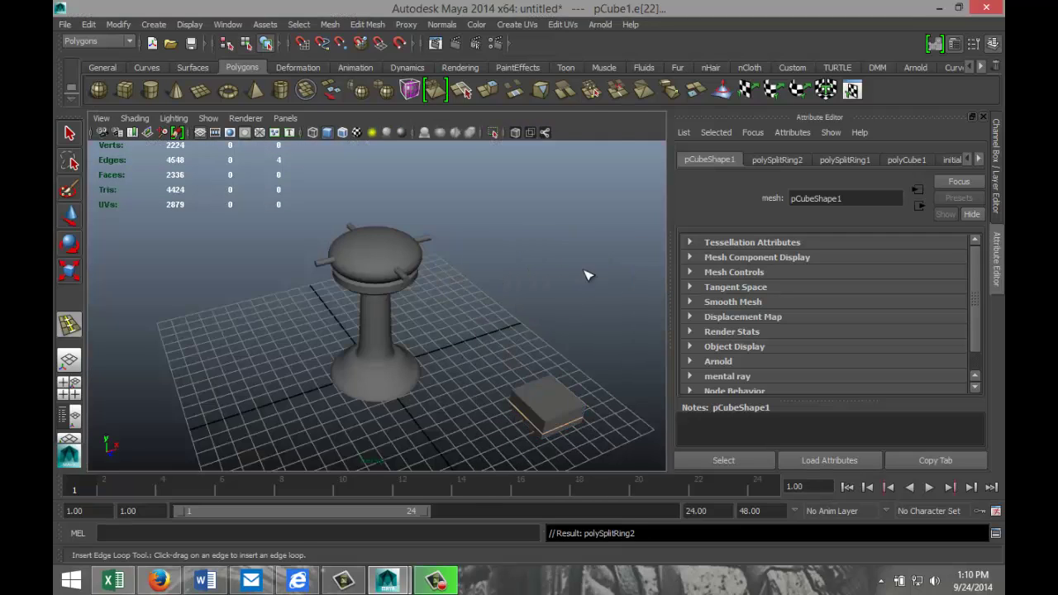
{"action": "left_click", "coordinate": [559, 419]}
{"action": "key", "text": "q"}
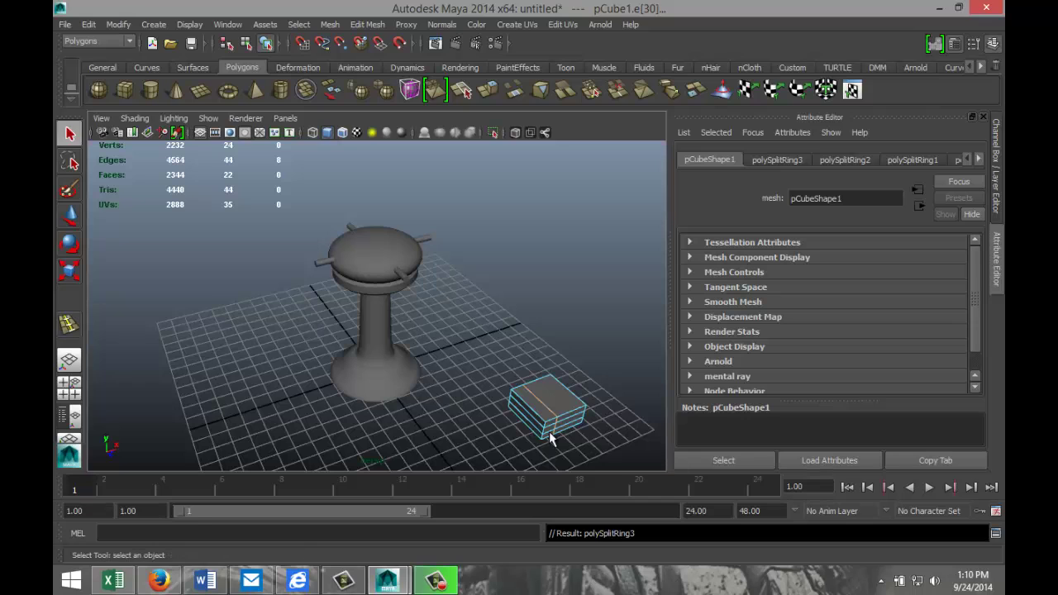
{"action": "key", "text": "ctrl+z"}
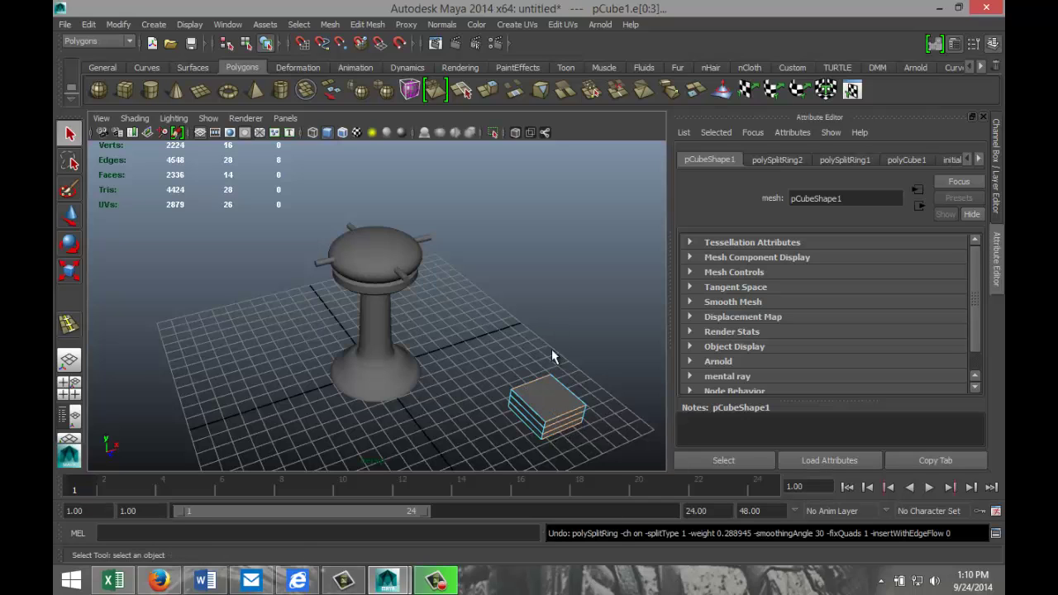
{"action": "right_click_drag", "start_coordinate": [556, 400], "coordinate": [619, 249]}
{"action": "left_click", "coordinate": [618, 249]}
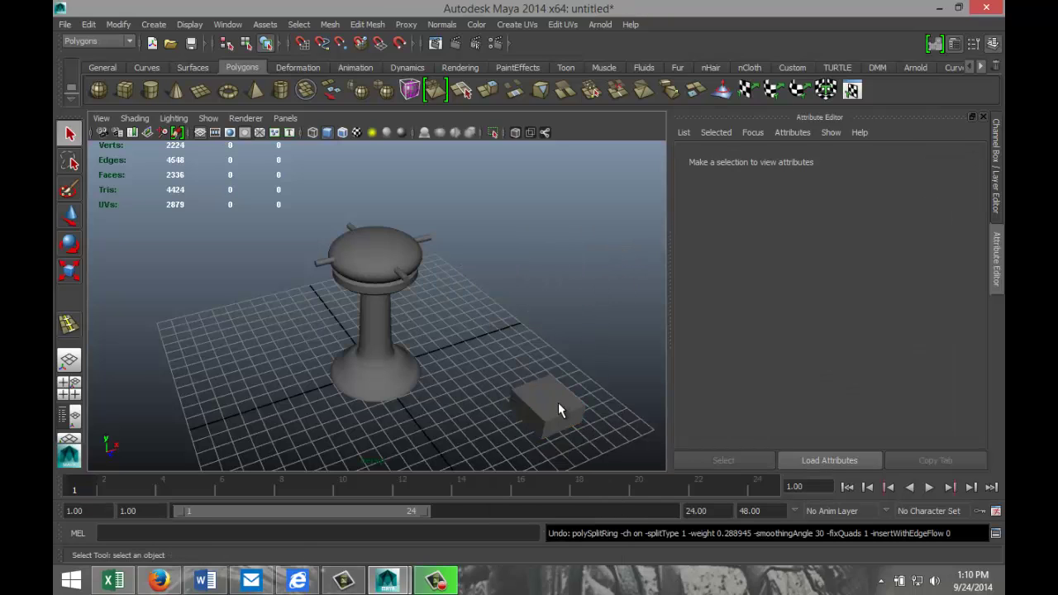
{"action": "left_click", "coordinate": [559, 403]}
Select the upper and lower band faces on one side of the box.
{"action": "key", "text": "f"}
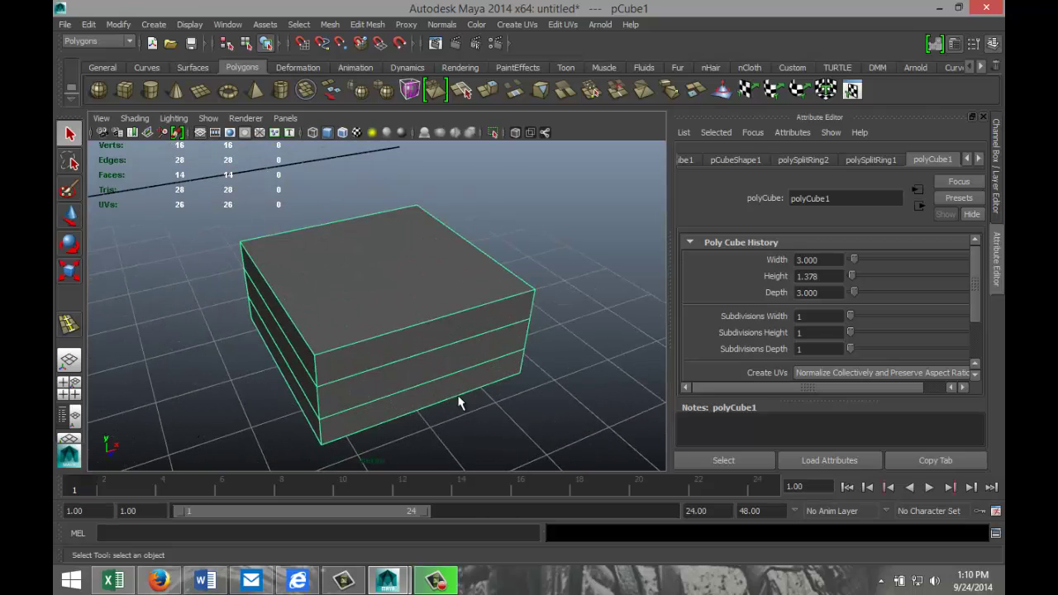
{"action": "left_click_drag", "start_coordinate": [265, 408], "coordinate": [338, 379], "text": "alt"}
{"action": "right_click", "coordinate": [338, 362]}
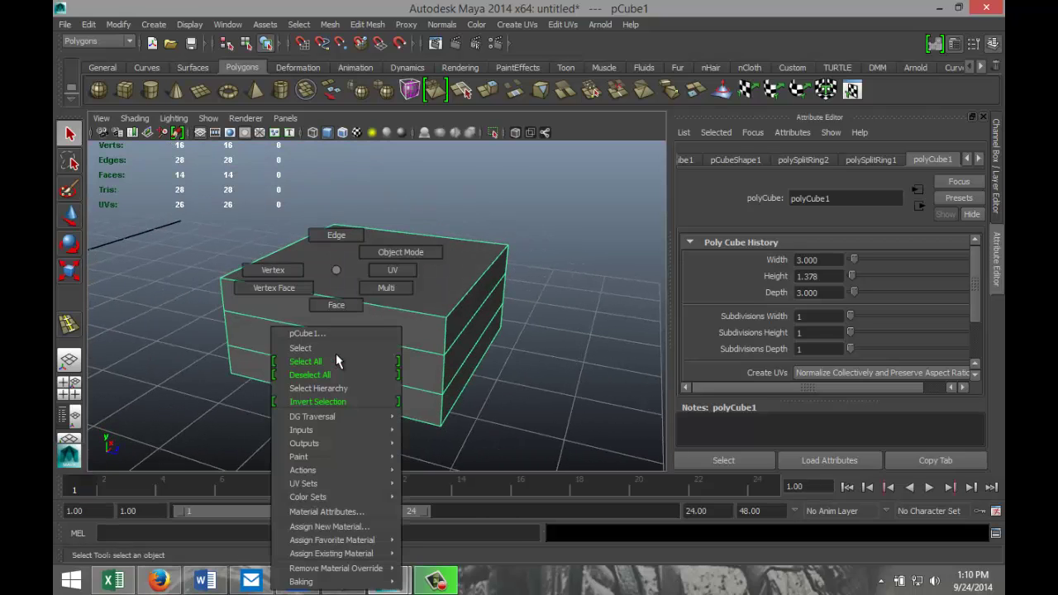
{"action": "right_click_drag", "start_coordinate": [337, 353], "coordinate": [340, 310]}
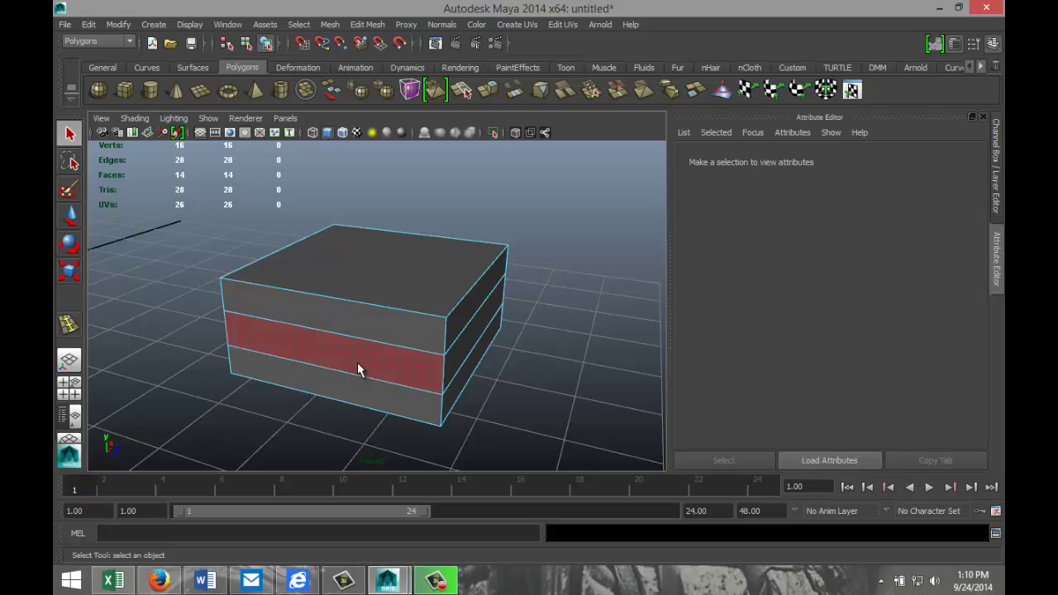
{"action": "left_click", "coordinate": [357, 364]}
{"action": "mouse_move", "coordinate": [362, 371]}
{"action": "left_mouse_down", "text": "alt"}
{"action": "mouse_move", "coordinate": [456, 414]}
{"action": "mouse_move", "coordinate": [371, 368]}
{"action": "left_mouse_up", "text": "alt"}
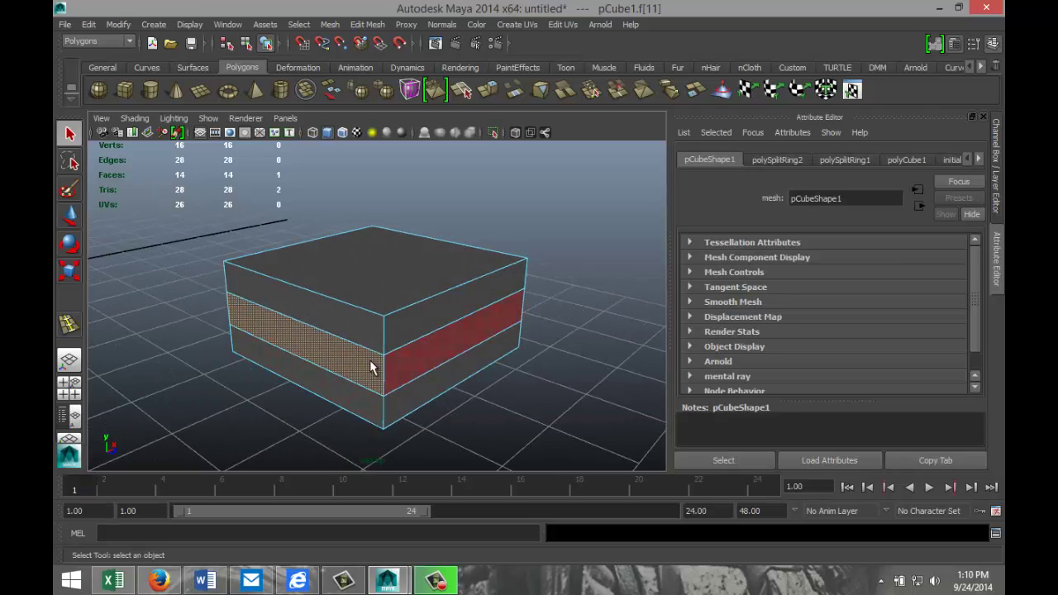
{"action": "left_click", "coordinate": [364, 409], "text": "shift"}
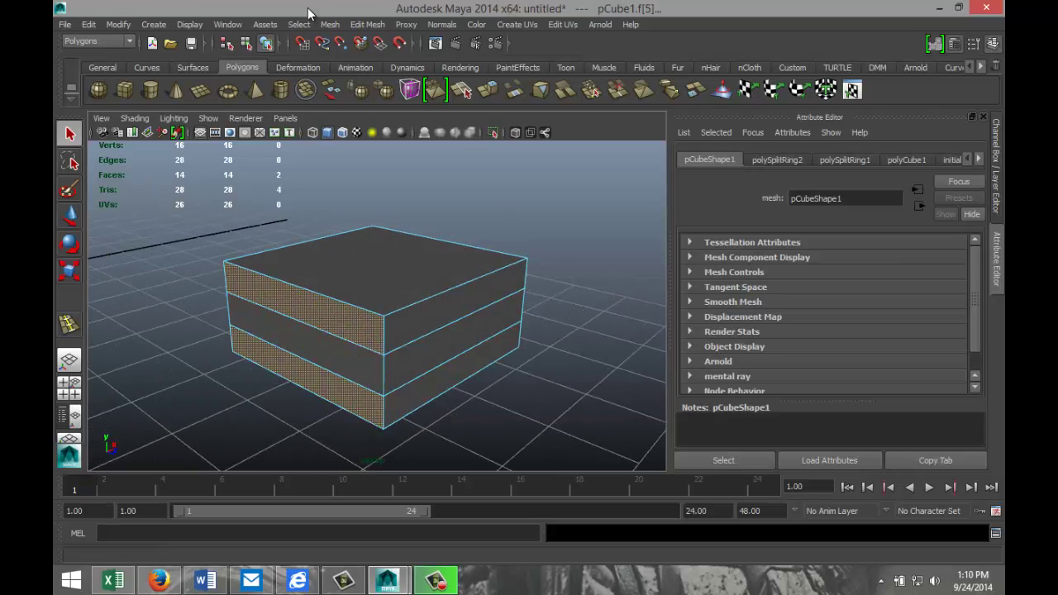
Extrude the two band faces and pull them out along X into long slabs.
{"action": "left_click", "coordinate": [368, 24]}
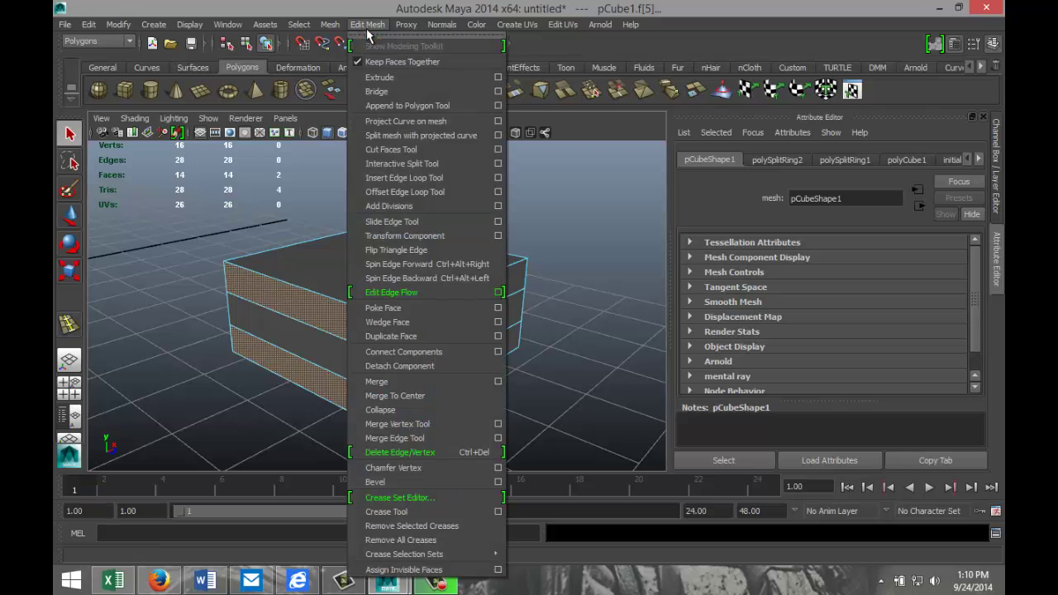
{"action": "left_click", "coordinate": [397, 76]}
{"action": "key", "text": "w"}
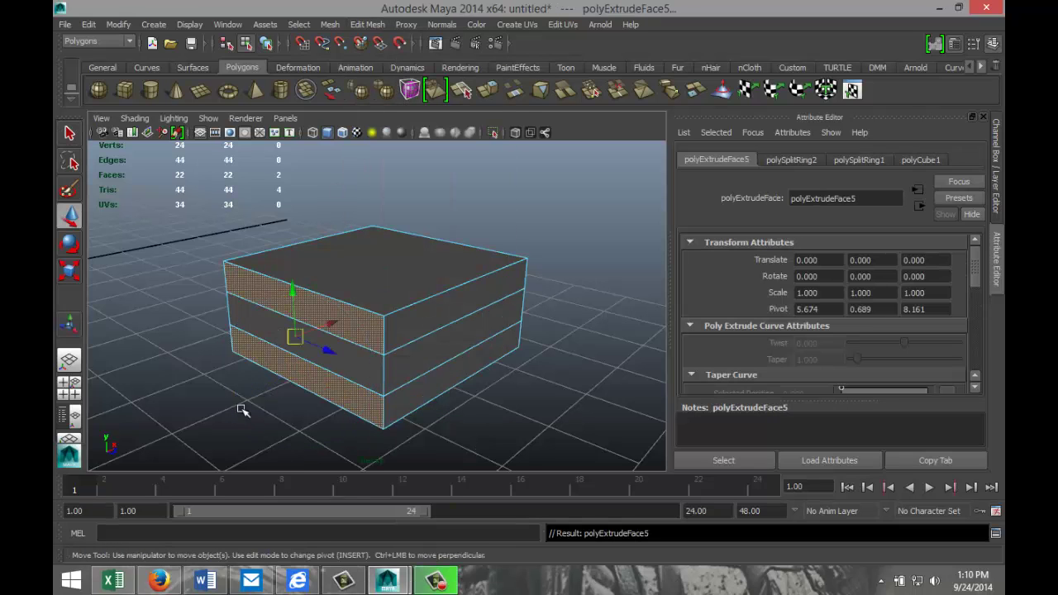
{"action": "left_click_drag", "start_coordinate": [332, 324], "coordinate": [242, 366]}
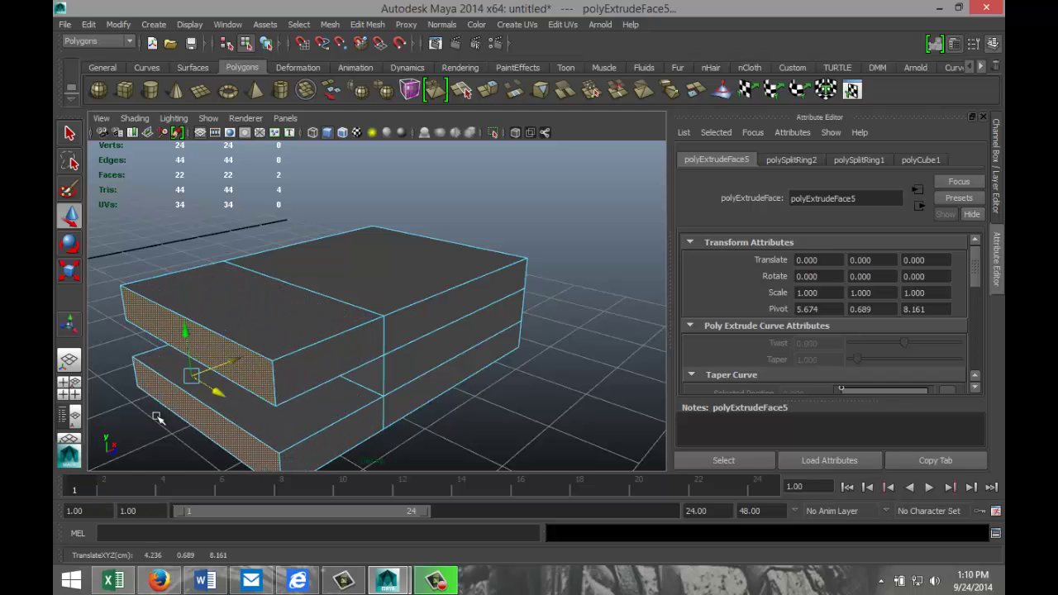
{"action": "left_click", "coordinate": [69, 385]}
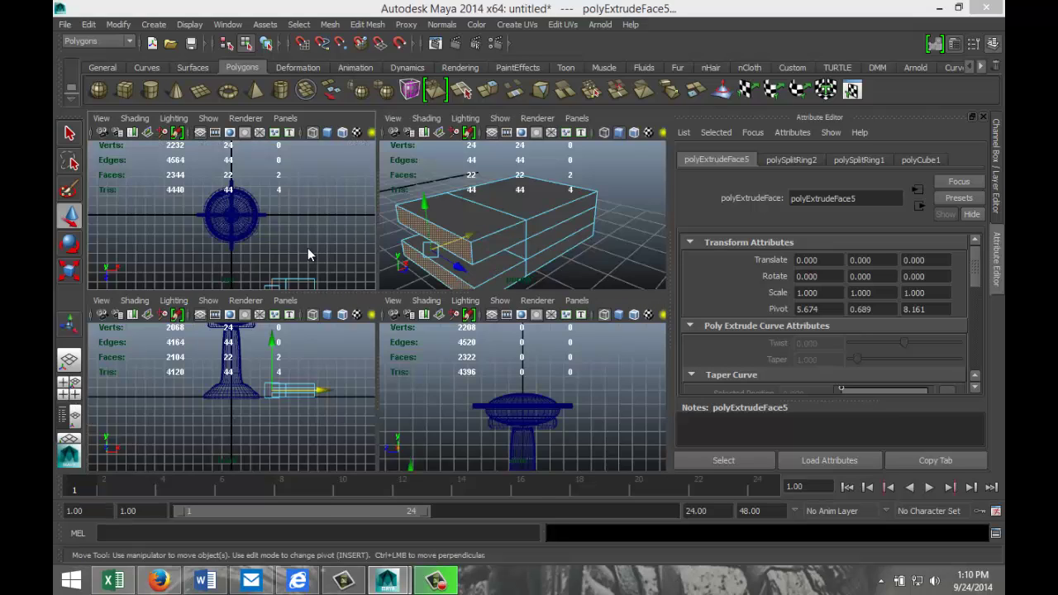
{"action": "key", "text": "space"}
{"action": "scroll", "coordinate": [433, 319], "scroll_direction": "down", "scroll_amount": 3}
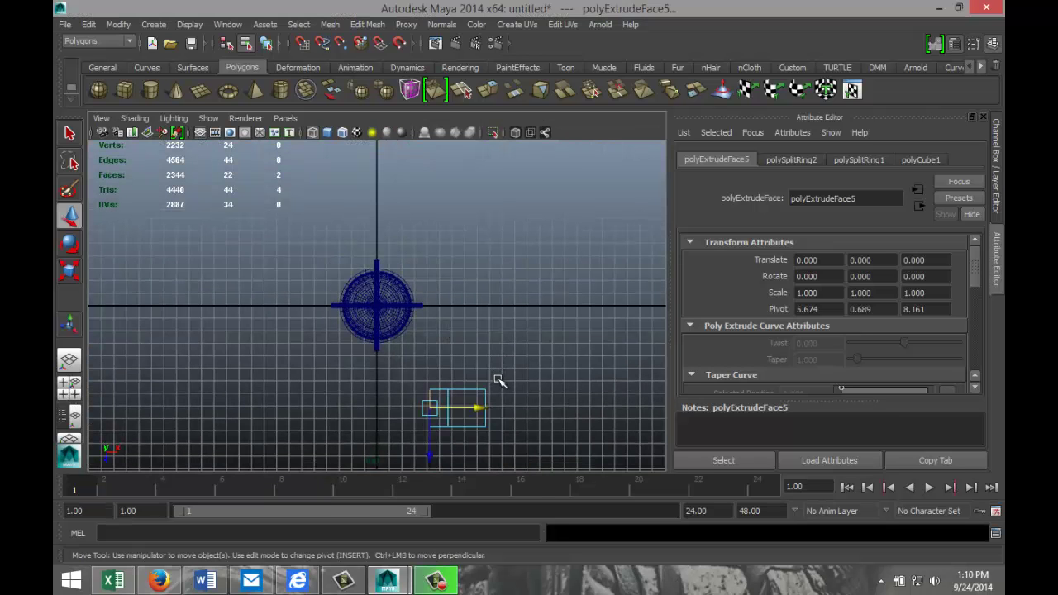
{"action": "key", "text": "f"}
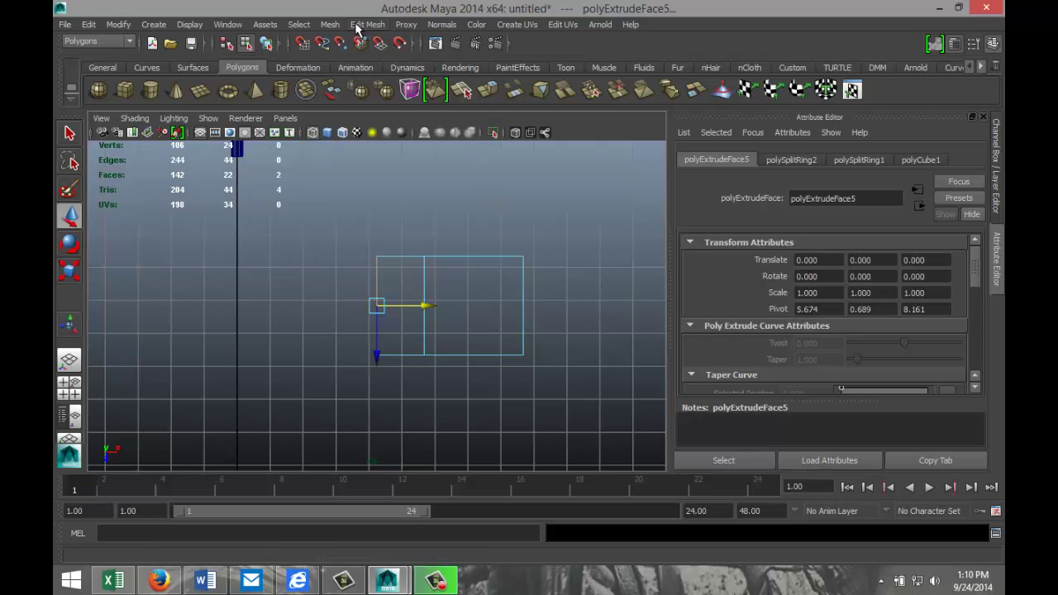
In top view, insert two lengthwise edge loops on the slabs, one near each long edge.
{"action": "left_click", "coordinate": [367, 24]}
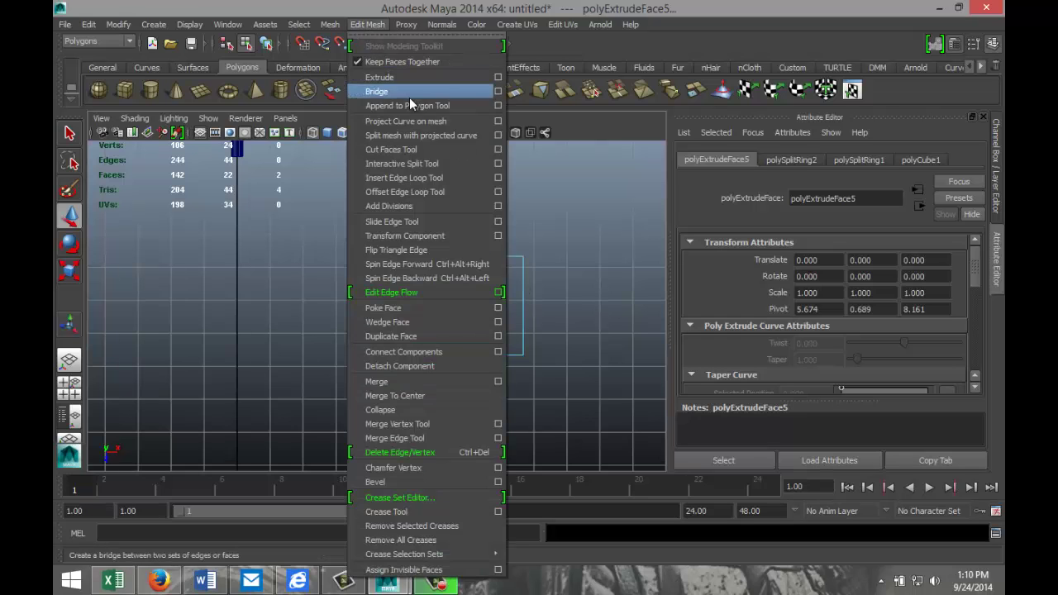
{"action": "left_click", "coordinate": [428, 178]}
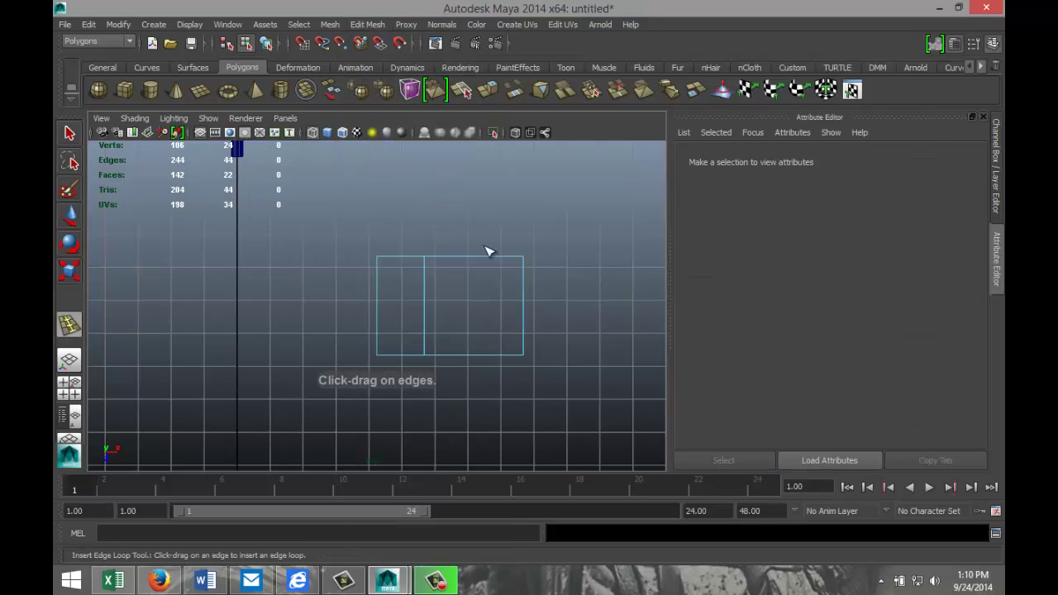
{"action": "left_click", "coordinate": [528, 284]}
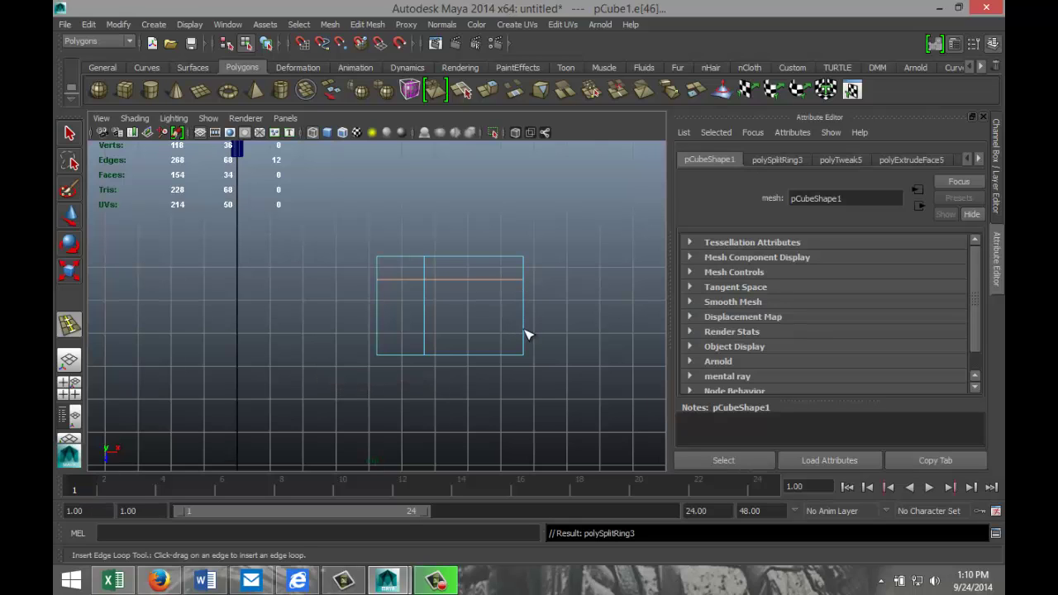
{"action": "left_click_drag", "start_coordinate": [522, 331], "coordinate": [524, 330]}
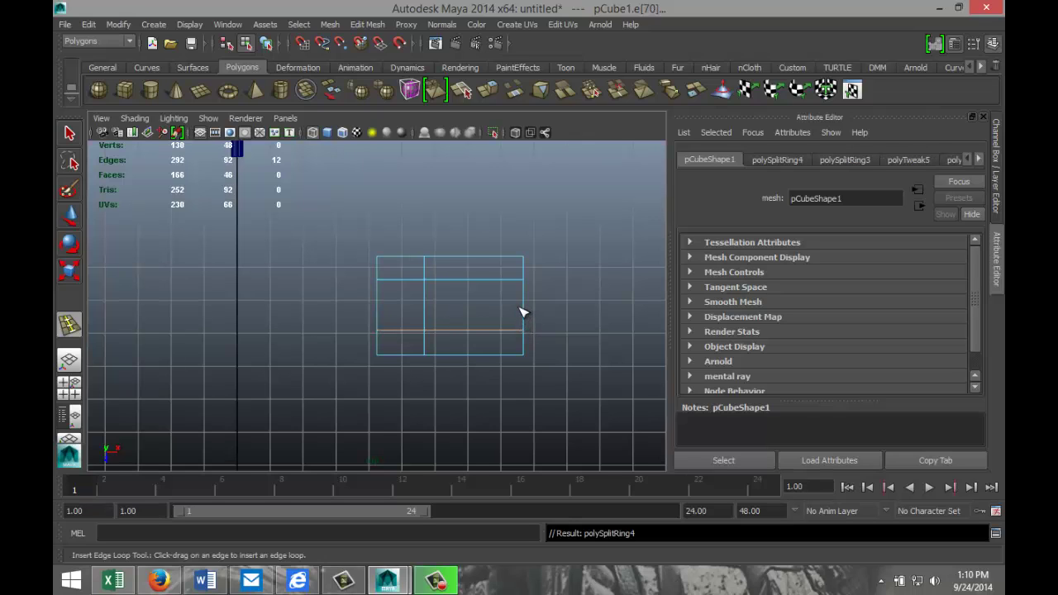
{"action": "key", "text": "q"}
{"action": "right_click_drag", "start_coordinate": [522, 314], "coordinate": [515, 240]}
Try pushing a far-end edge outward along X, undo it, and select the four end edges.
{"action": "left_click", "coordinate": [522, 310]}
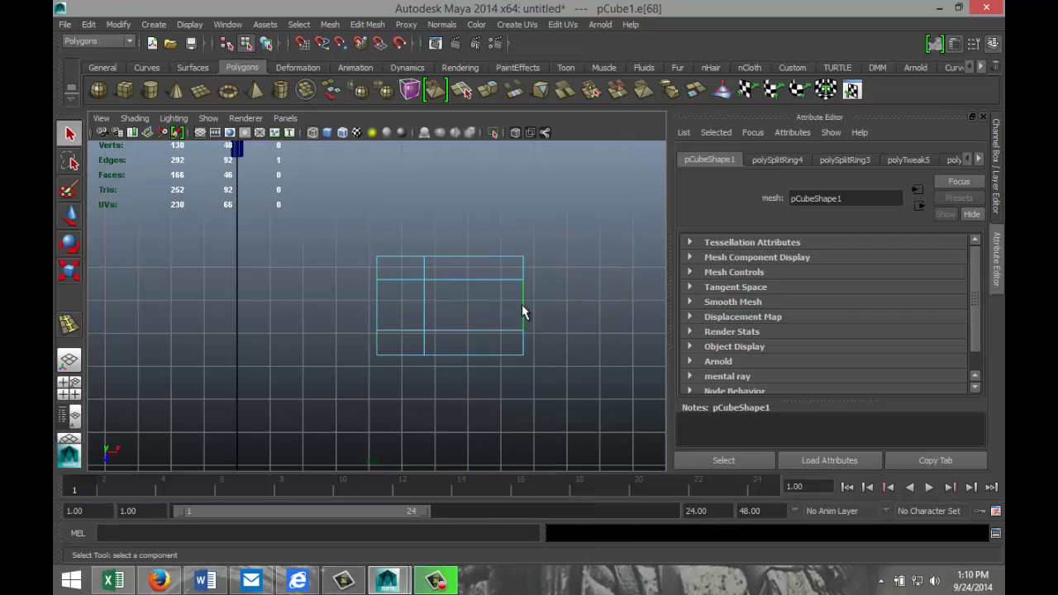
{"action": "key", "text": "w"}
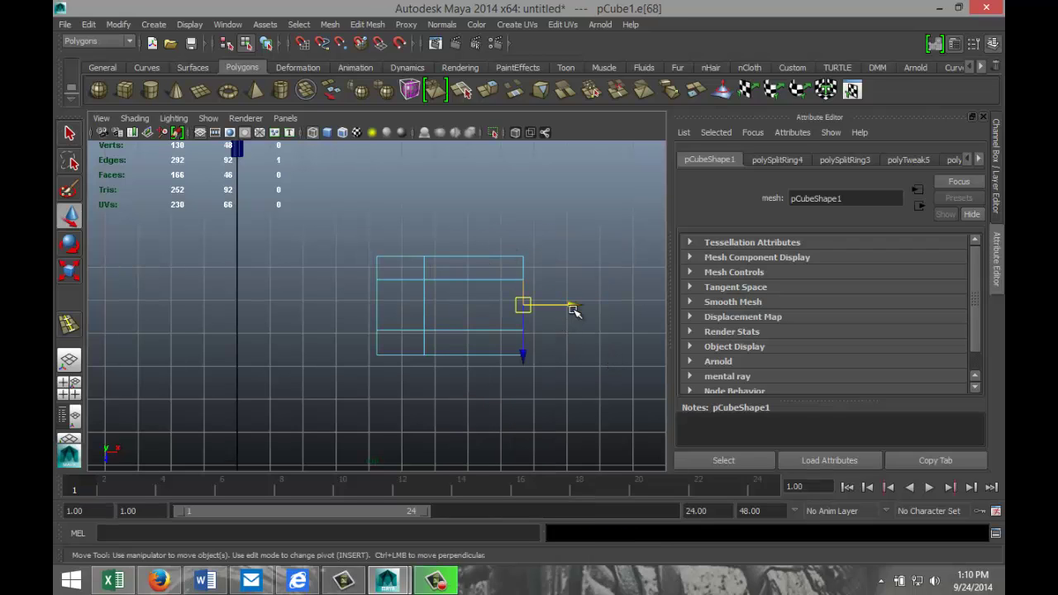
{"action": "left_click_drag", "start_coordinate": [571, 306], "coordinate": [584, 309]}
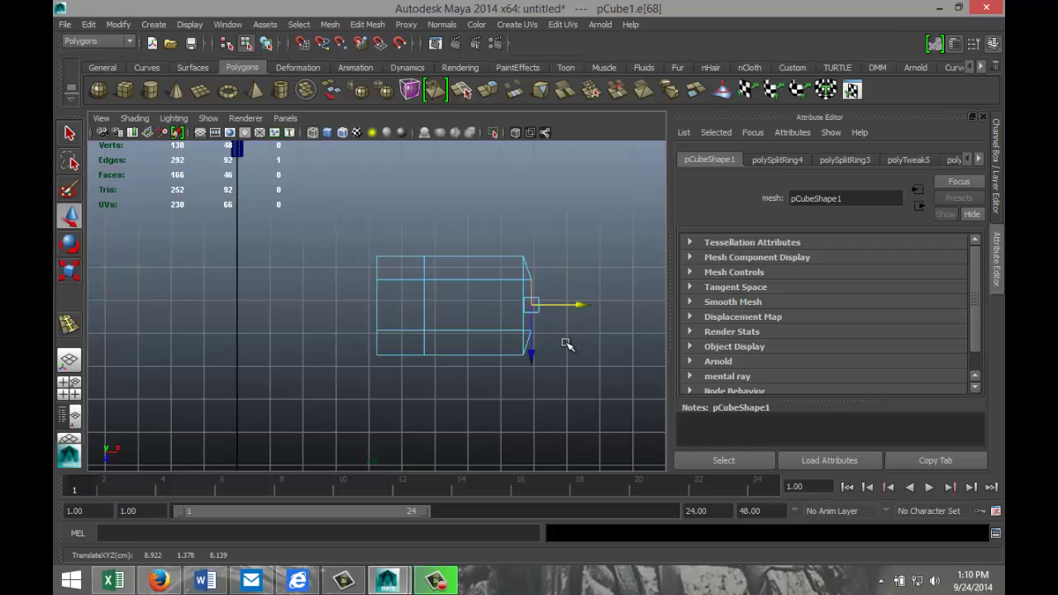
{"action": "key", "text": "ctrl+z"}
{"action": "left_click_drag", "start_coordinate": [491, 298], "coordinate": [585, 309]}
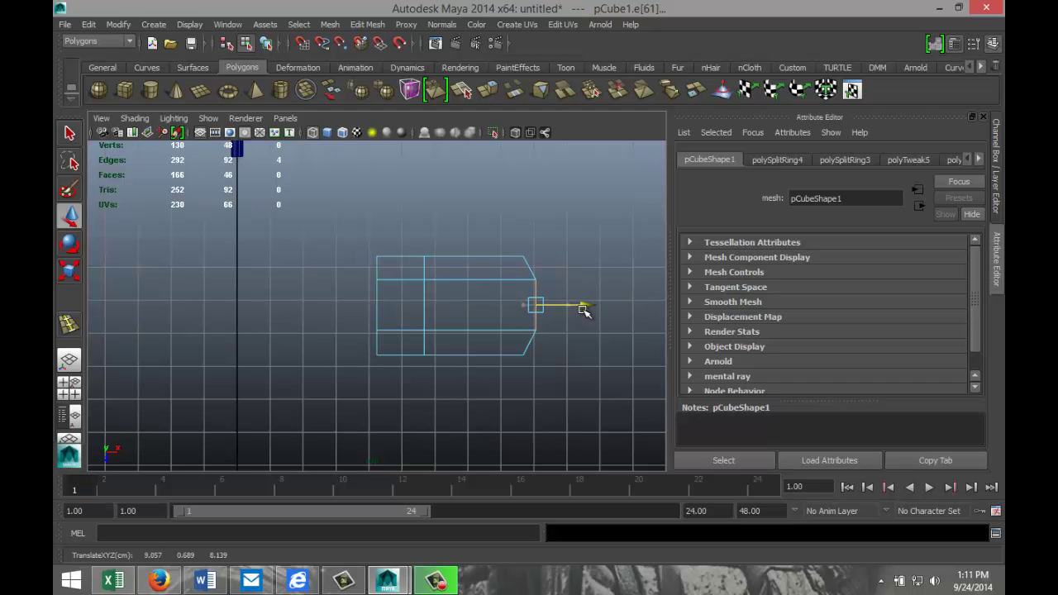
In perspective view, select two edges on the lower slab.
{"action": "left_click", "coordinate": [69, 389]}
{"action": "key", "text": "space"}
{"action": "scroll", "coordinate": [401, 347], "scroll_direction": "down", "scroll_amount": 2}
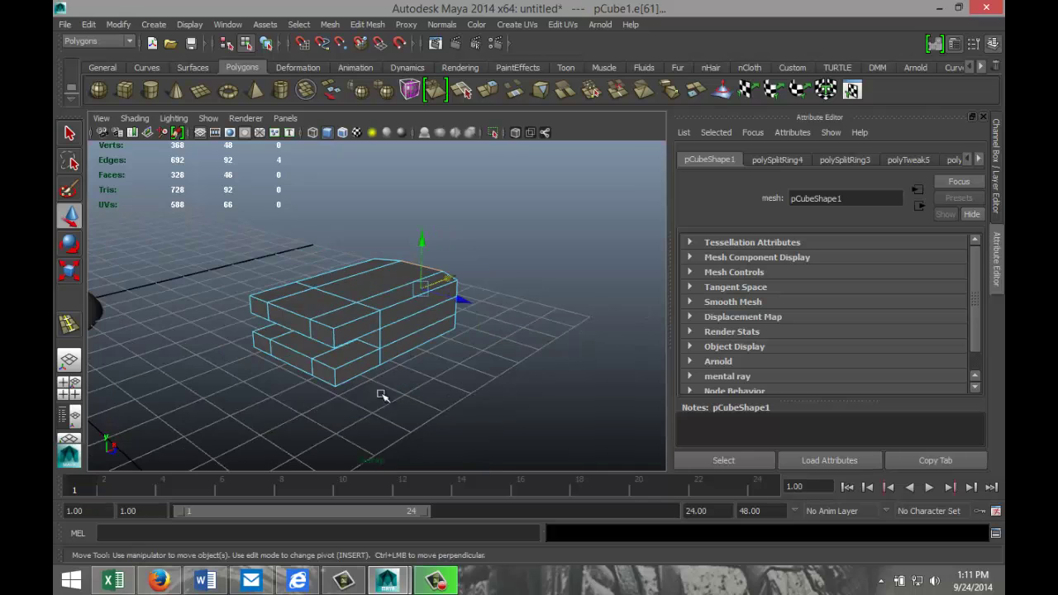
{"action": "left_click_drag", "start_coordinate": [370, 403], "coordinate": [265, 320], "text": "alt"}
{"action": "left_click", "coordinate": [385, 378]}
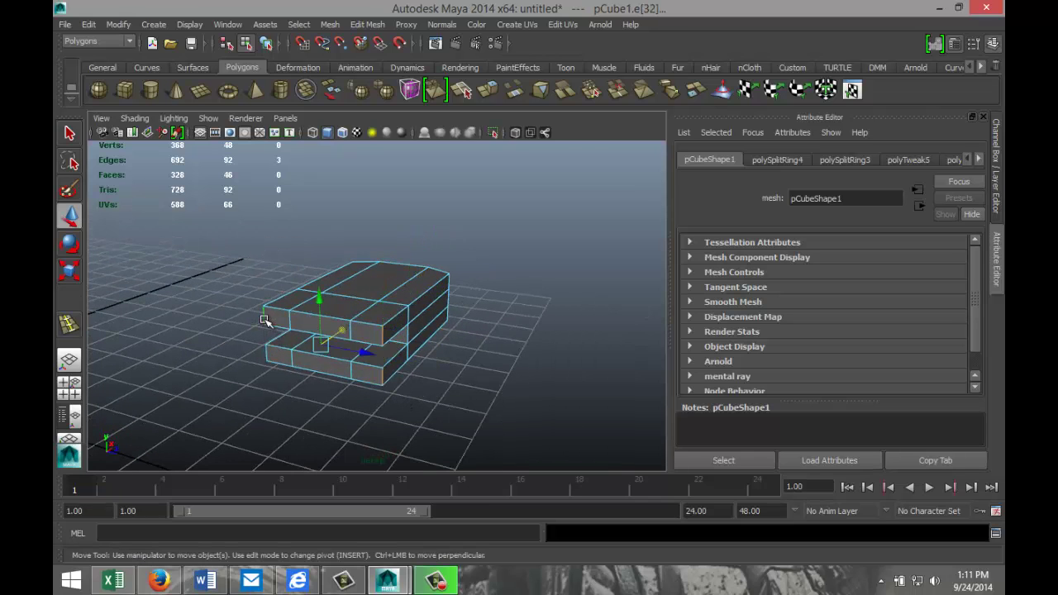
{"action": "left_click", "coordinate": [267, 353], "text": "shift"}
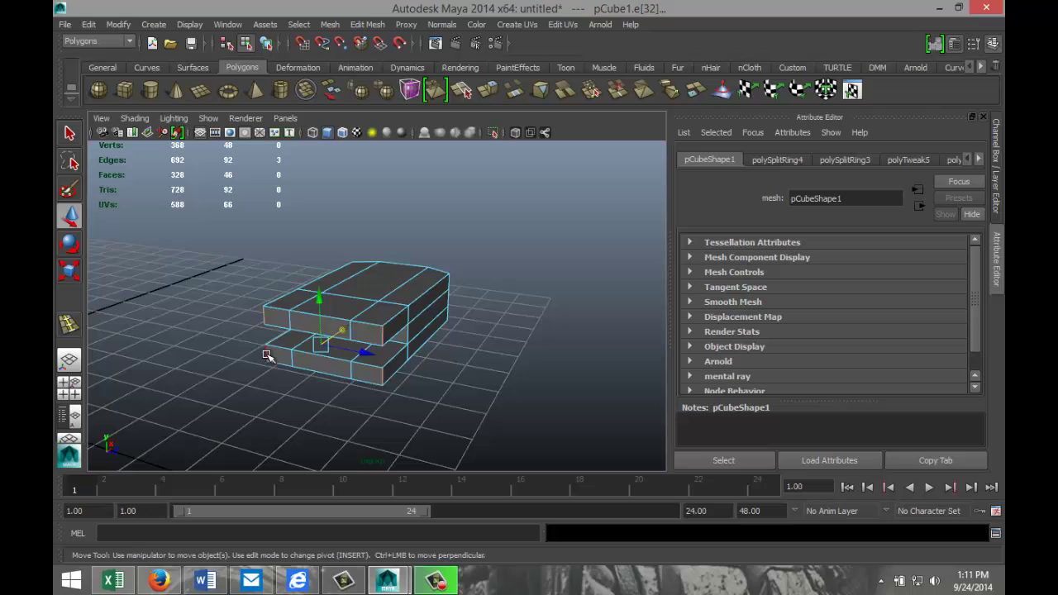
Bevel the slab end's selected corner edges with 3 segments at offset 0.95.
{"action": "left_click", "coordinate": [379, 24]}
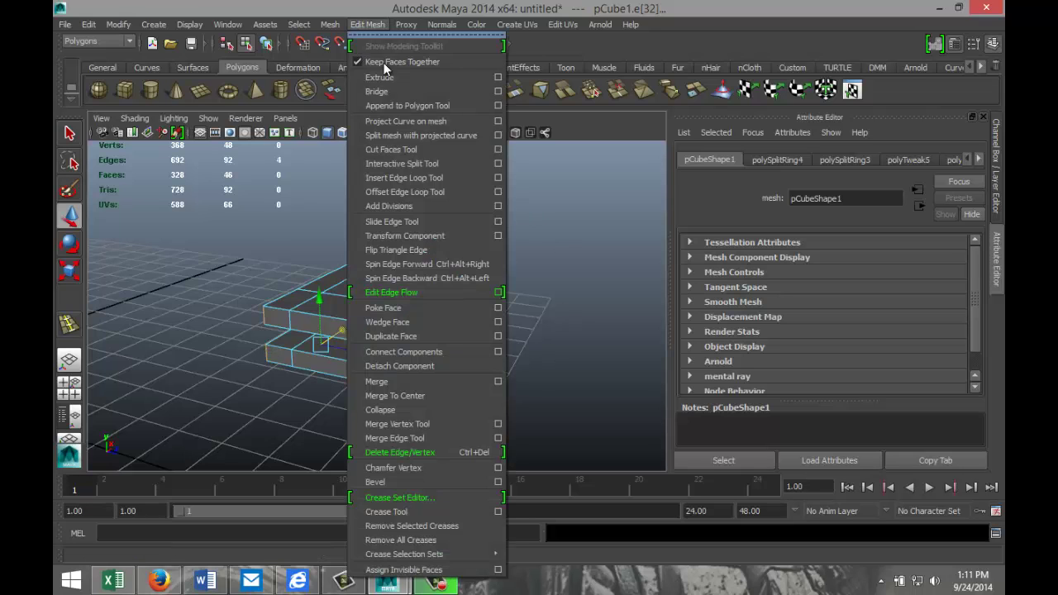
{"action": "left_click", "coordinate": [409, 483]}
{"action": "mouse_move", "coordinate": [494, 381]}
{"action": "left_mouse_down", "text": "alt"}
{"action": "mouse_move", "coordinate": [504, 395]}
{"action": "mouse_move", "coordinate": [488, 395]}
{"action": "left_mouse_up", "text": "alt"}
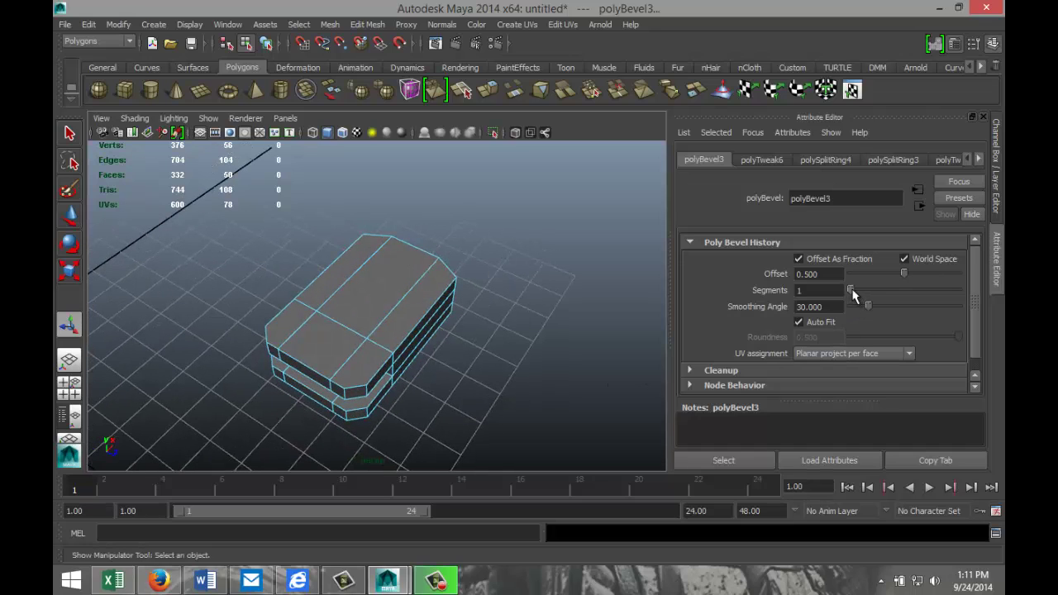
{"action": "left_click_drag", "start_coordinate": [853, 290], "coordinate": [956, 286]}
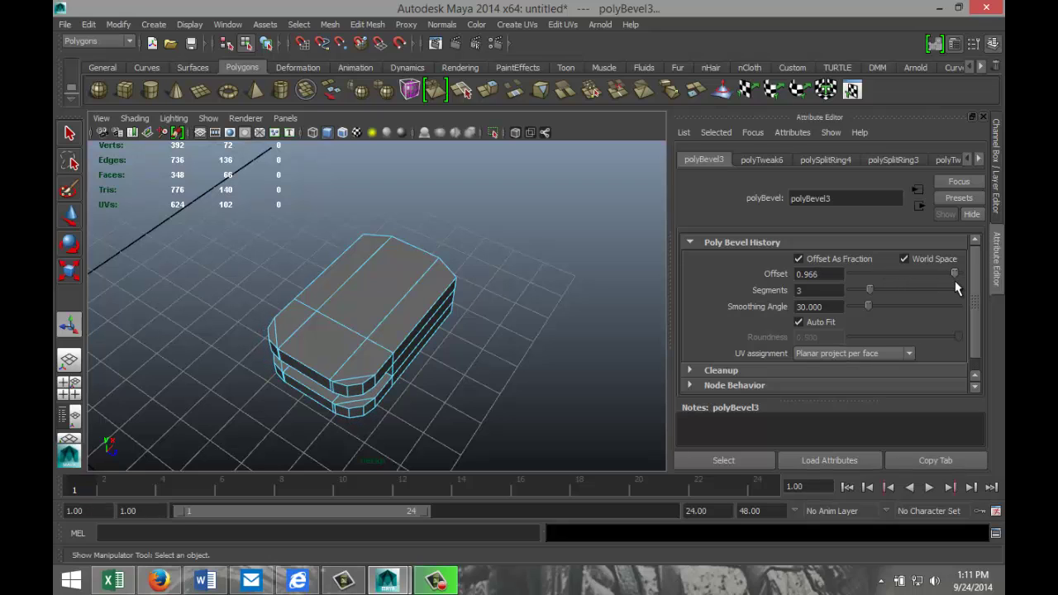
{"action": "double_click", "coordinate": [842, 275]}
{"action": "type", "text": "0.95"}
{"action": "key", "text": "Return"}
Deselect the block and orbit around it to inspect the rounded edges.
{"action": "left_click", "coordinate": [501, 370]}
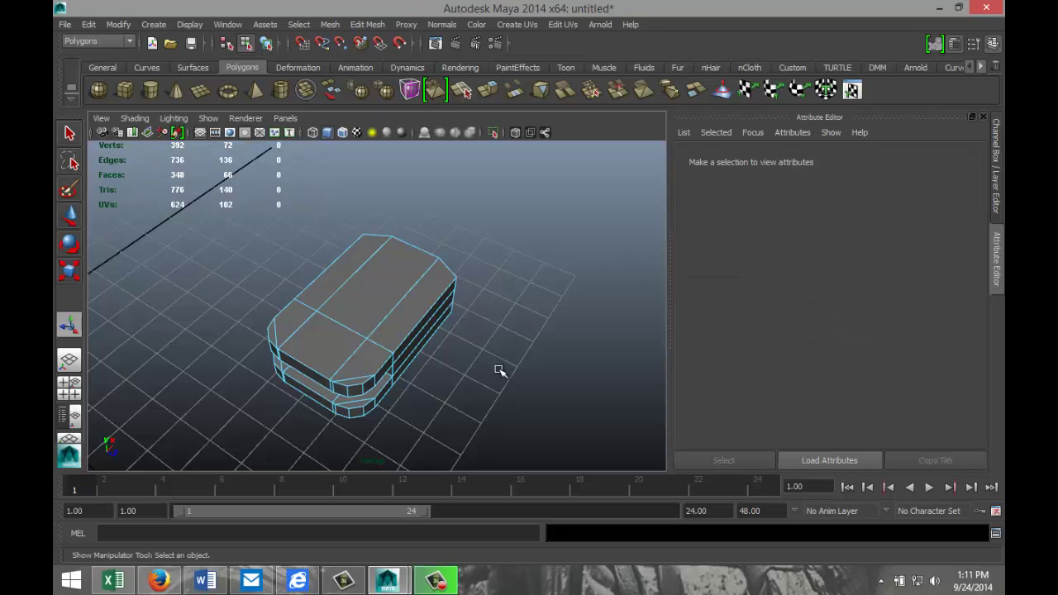
{"action": "left_click_drag", "start_coordinate": [522, 347], "coordinate": [444, 314], "text": "alt"}
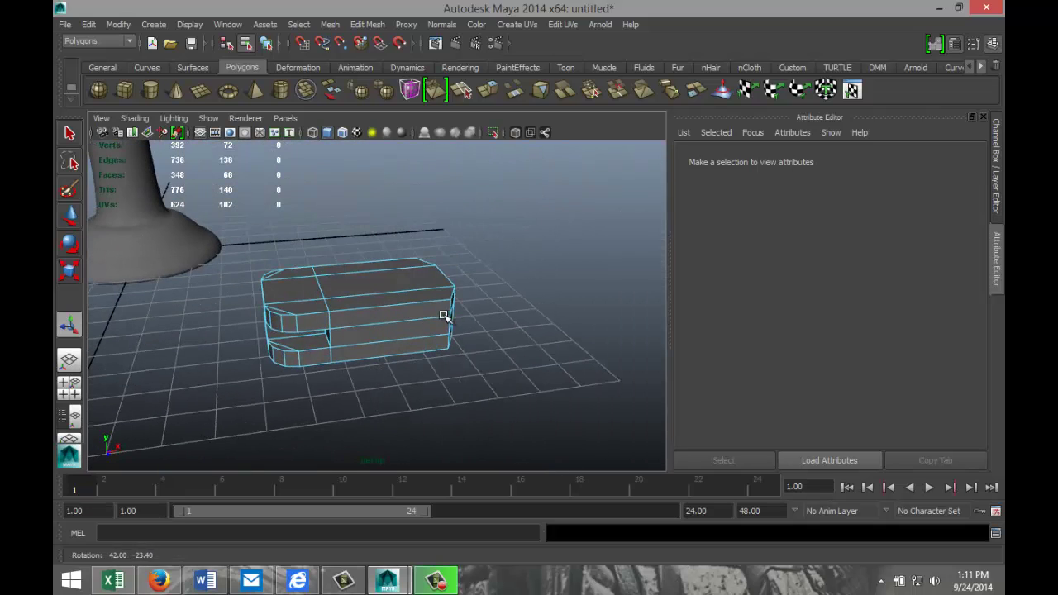
{"action": "right_click_drag", "start_coordinate": [401, 271], "coordinate": [453, 258]}
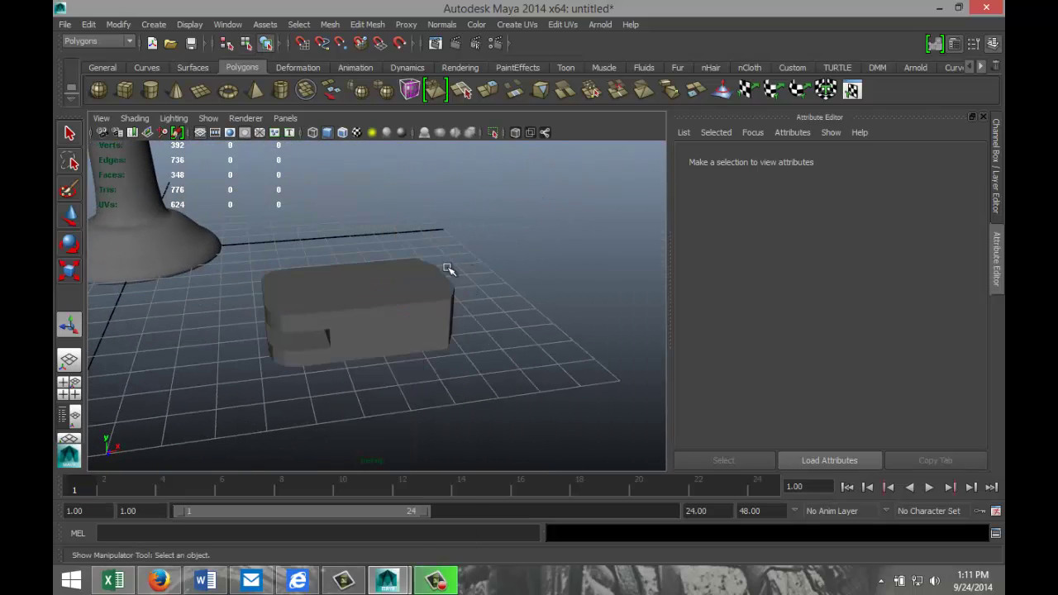
Select the beveled block in Object Mode and maximize the top view.
{"action": "left_click", "coordinate": [415, 301]}
{"action": "key", "text": "a"}
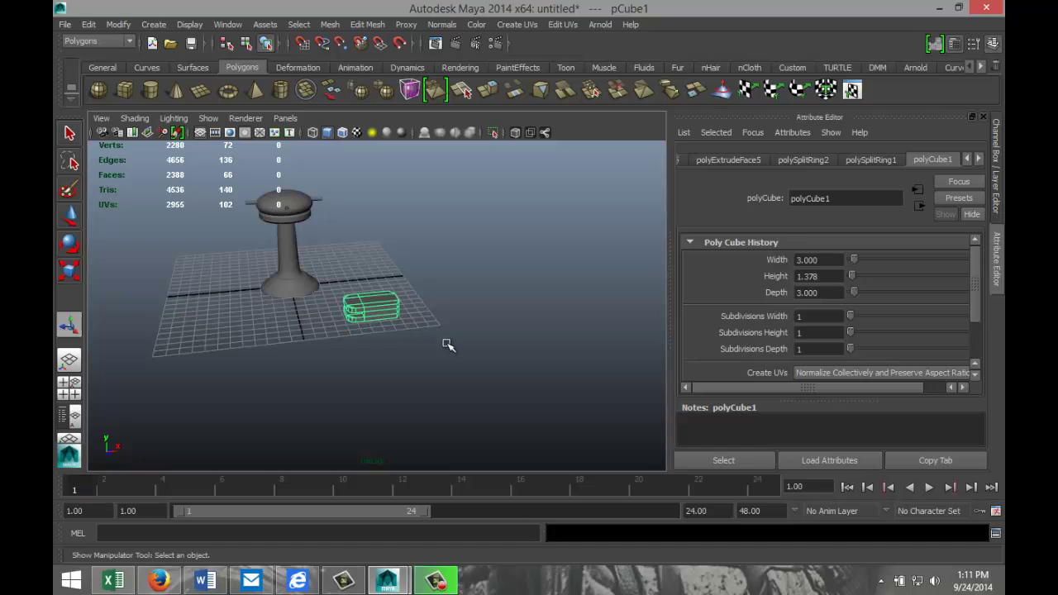
{"action": "left_click_drag", "start_coordinate": [446, 344], "coordinate": [418, 367], "text": "alt"}
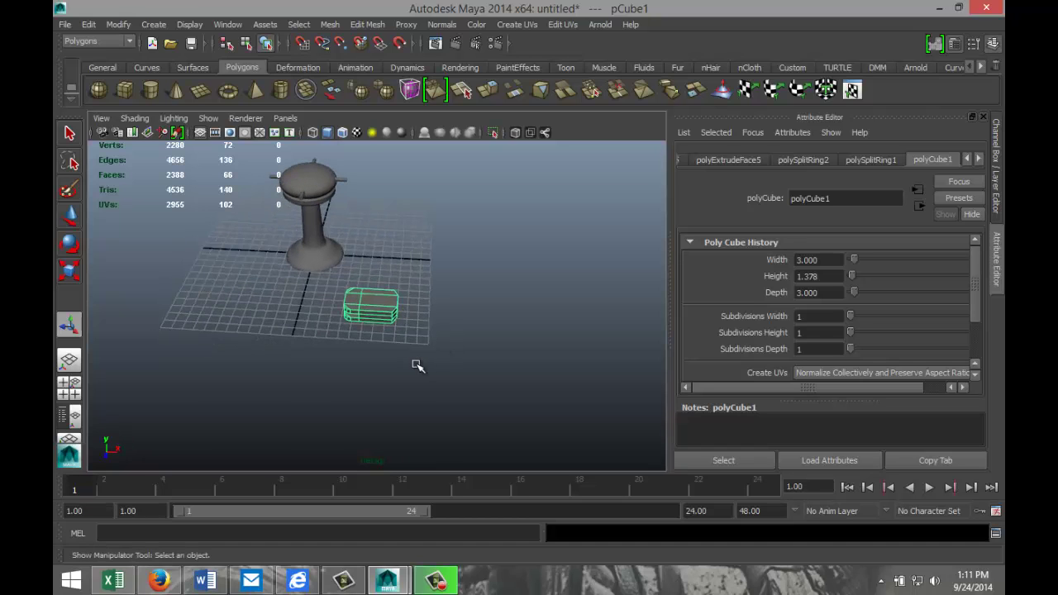
{"action": "left_click", "coordinate": [68, 387]}
{"action": "key", "text": "space"}
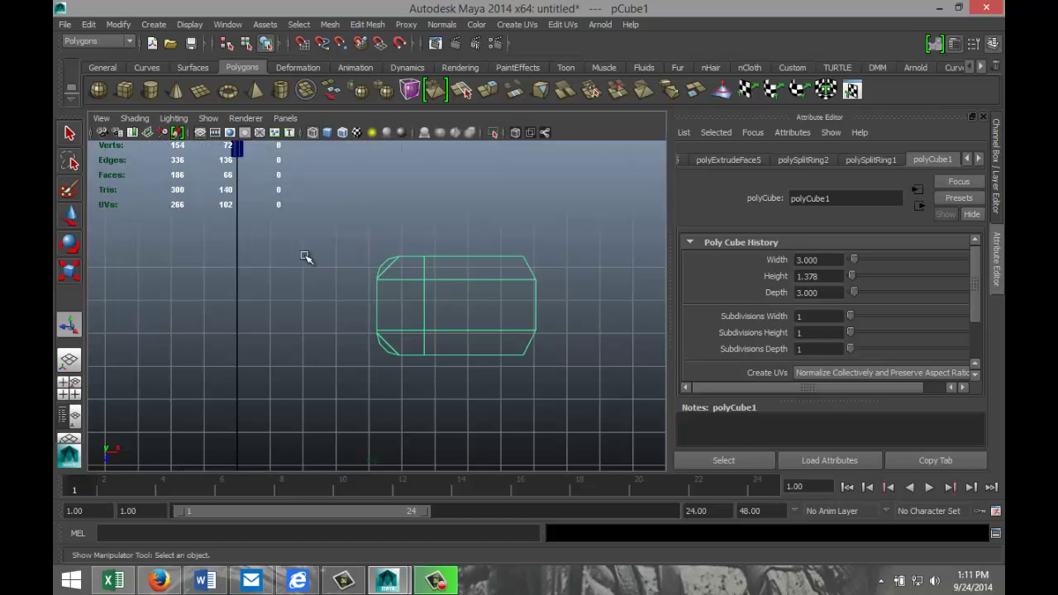
{"action": "scroll", "coordinate": [335, 264], "scroll_direction": "down", "scroll_amount": 5}
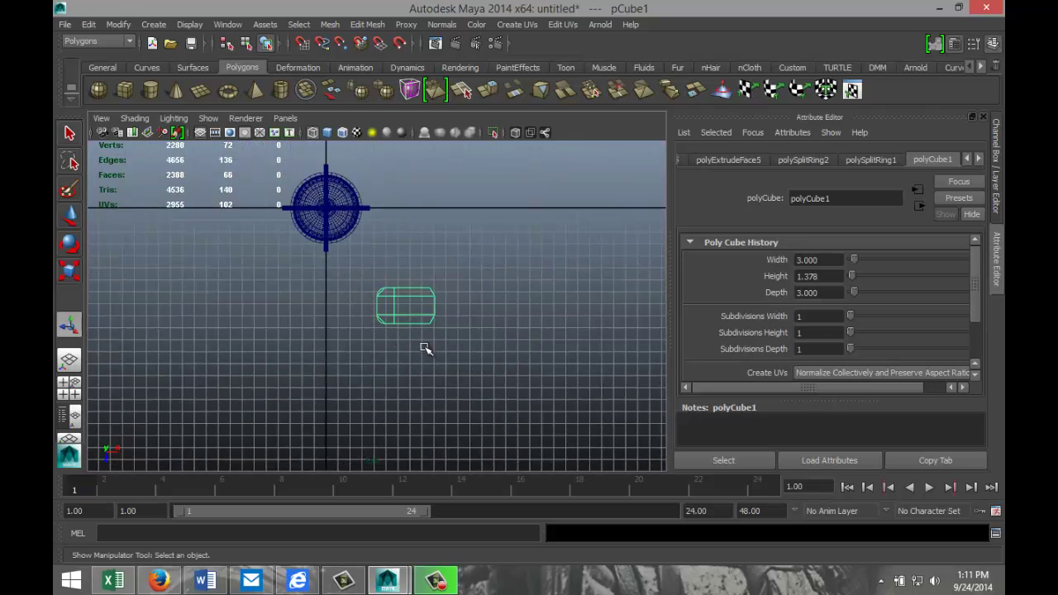
Move the block up beside the tower and shrink it to scale 0.272.
{"action": "key", "text": "w"}
{"action": "left_click_drag", "start_coordinate": [414, 308], "coordinate": [263, 210]}
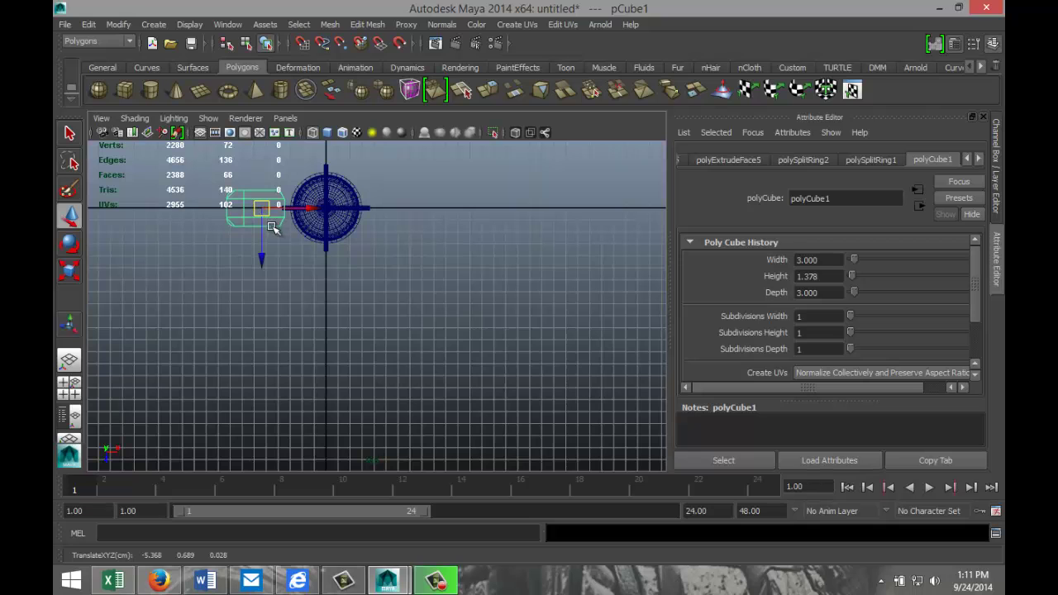
{"action": "key", "text": "f"}
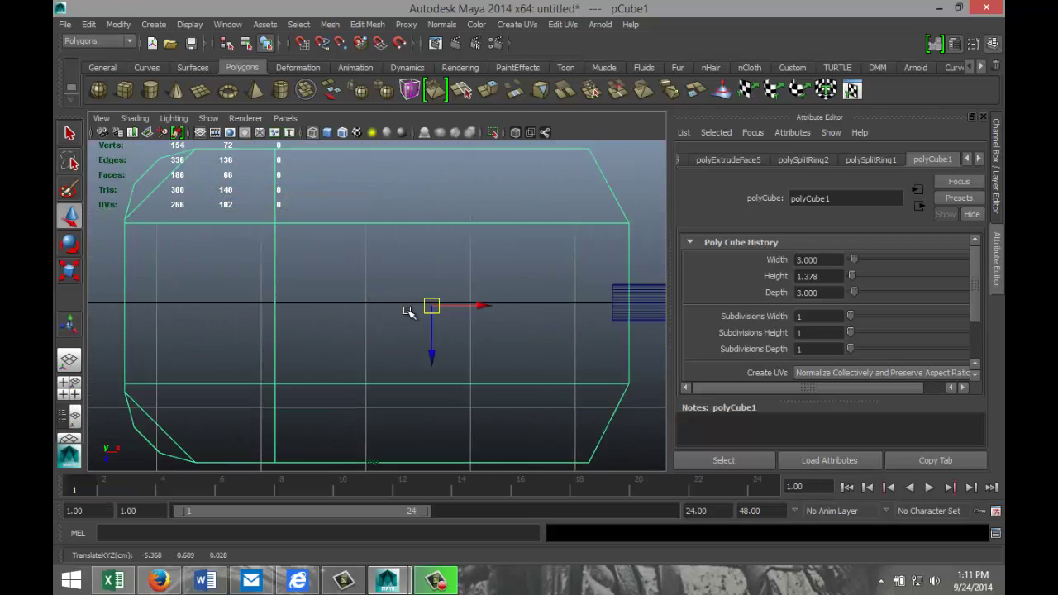
{"action": "scroll", "coordinate": [437, 306], "scroll_direction": "down", "scroll_amount": 5}
{"action": "key", "text": "r"}
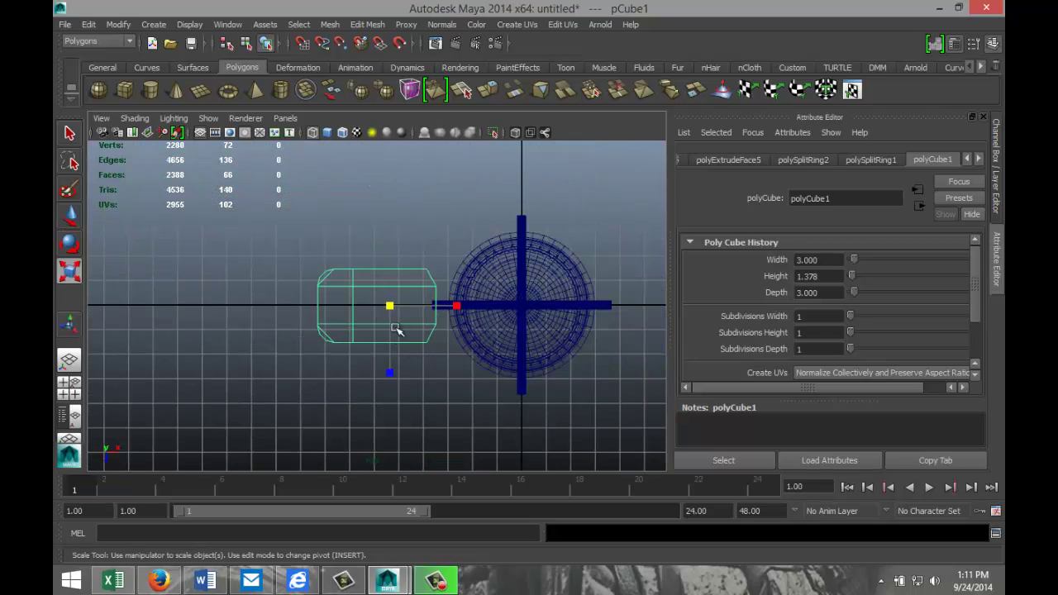
{"action": "left_click_drag", "start_coordinate": [391, 306], "coordinate": [329, 308]}
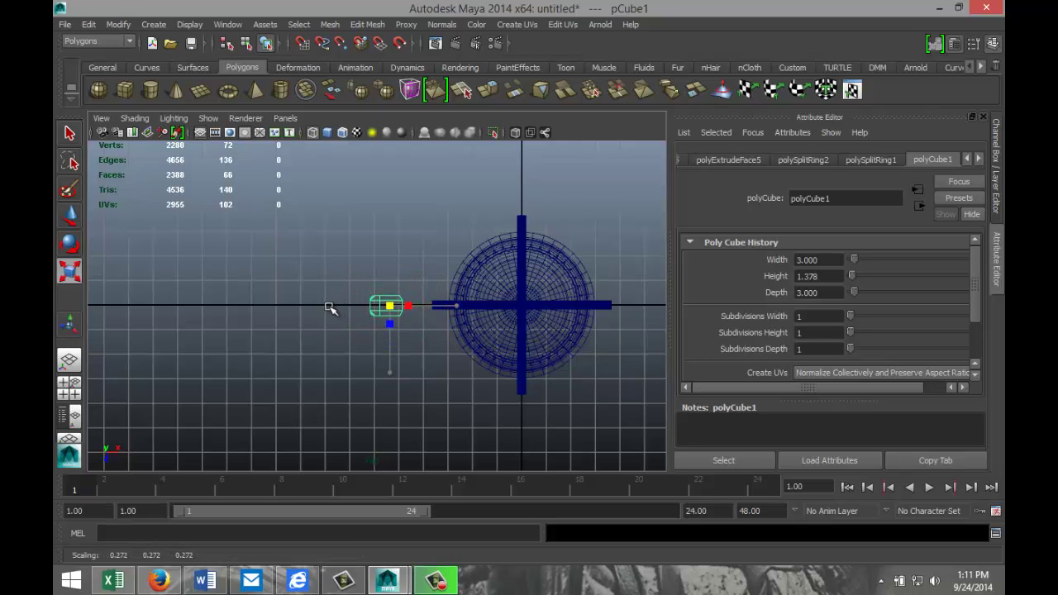
Position the block on the tower's centre line at translate -4.066, 0.689, -0.001.
{"action": "key", "text": "w"}
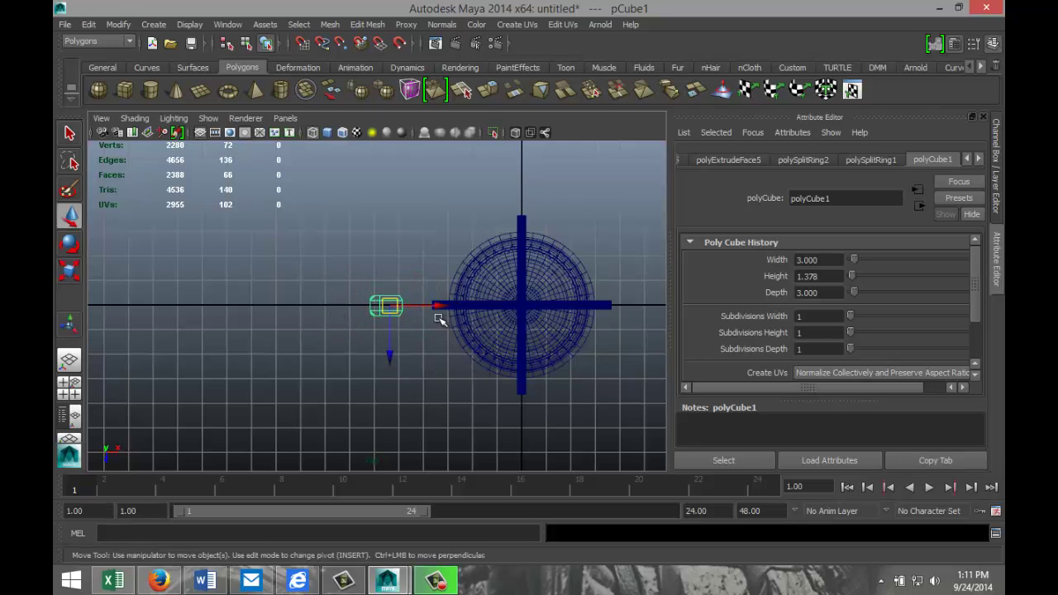
{"action": "left_click_drag", "start_coordinate": [432, 302], "coordinate": [461, 309]}
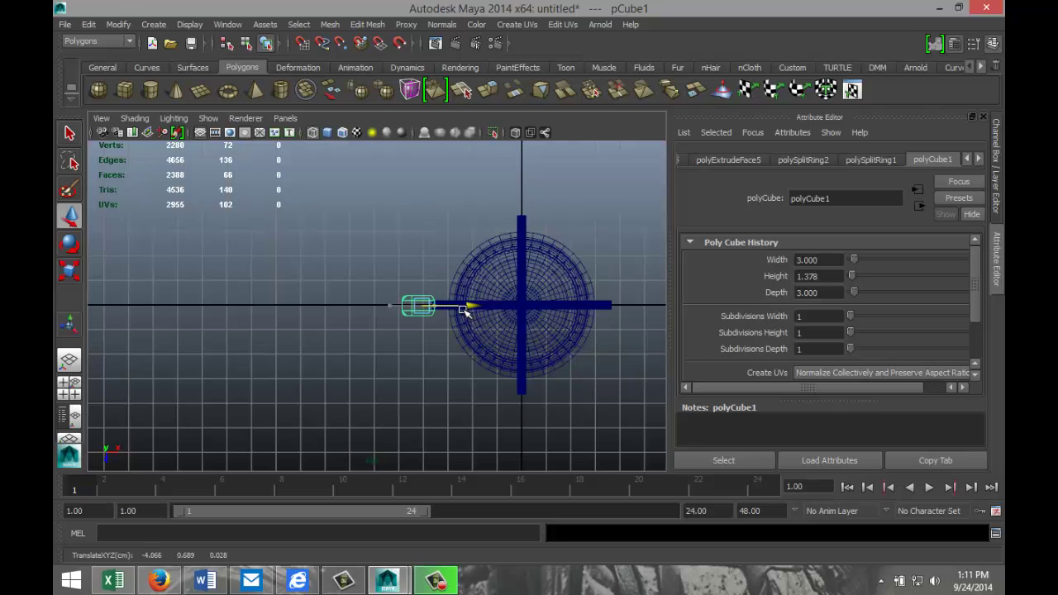
{"action": "key", "text": "f"}
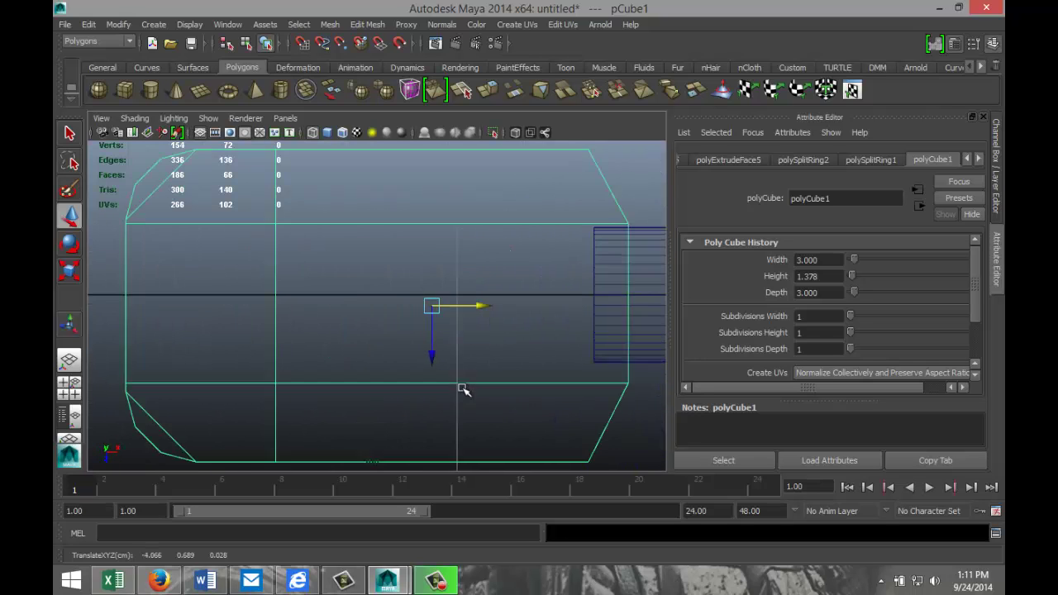
{"action": "scroll", "coordinate": [465, 382], "scroll_direction": "up", "scroll_amount": 5}
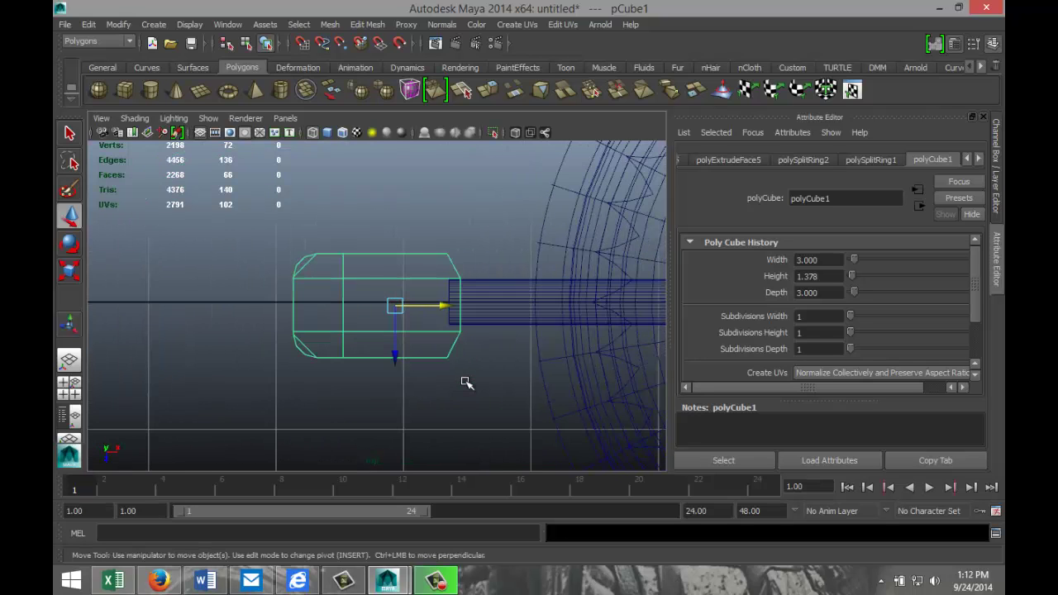
{"action": "left_click_drag", "start_coordinate": [403, 354], "coordinate": [403, 349]}
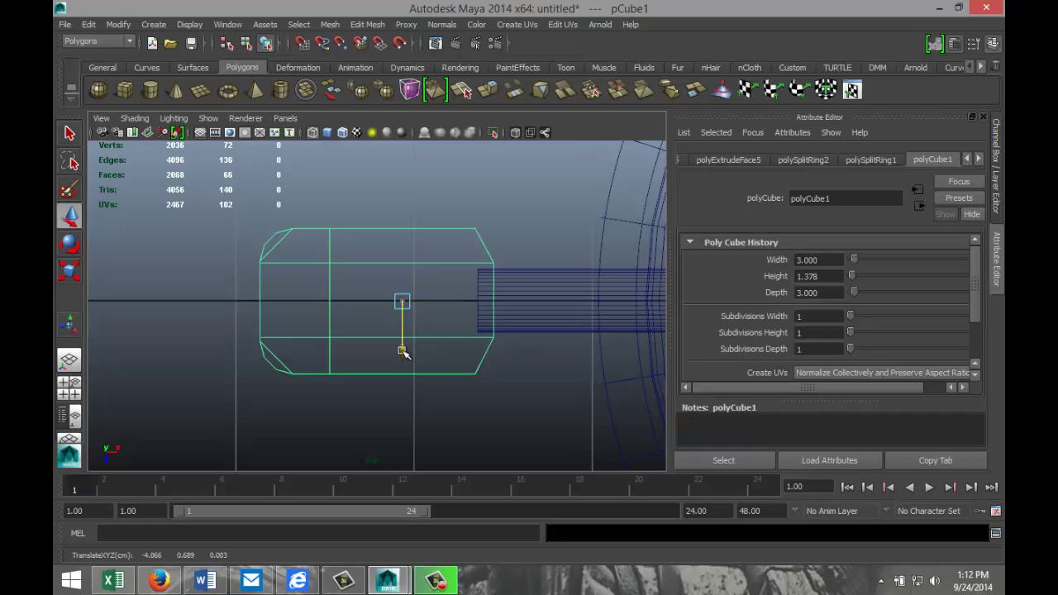
{"action": "left_click_drag", "start_coordinate": [403, 351], "coordinate": [403, 350]}
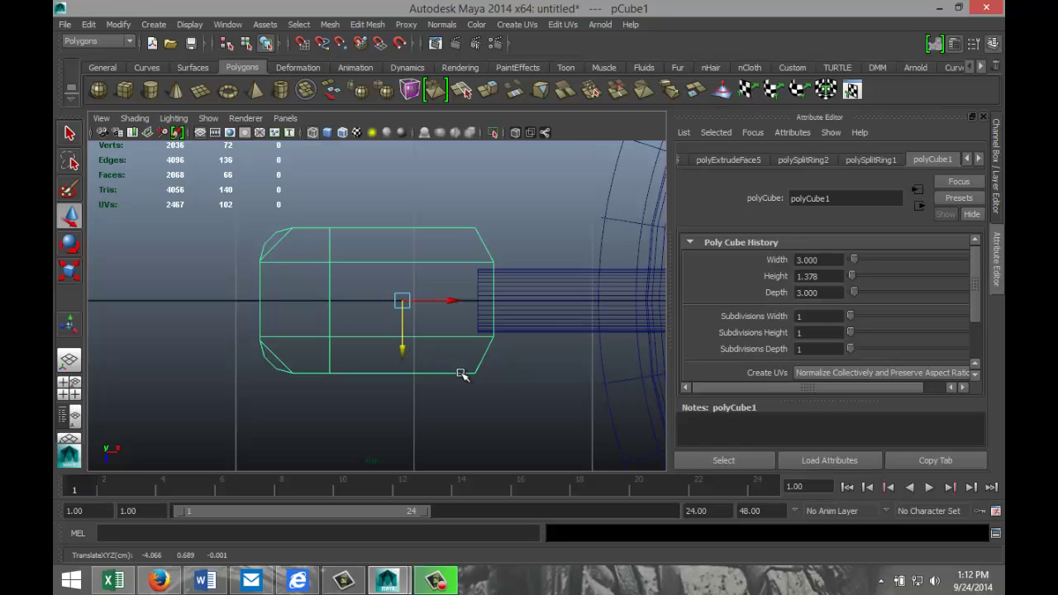
Show the block's transform attributes in the Attribute Editor.
{"action": "left_click", "coordinate": [968, 160]}
{"action": "left_click", "coordinate": [967, 160]}
{"action": "left_click", "coordinate": [968, 160]}
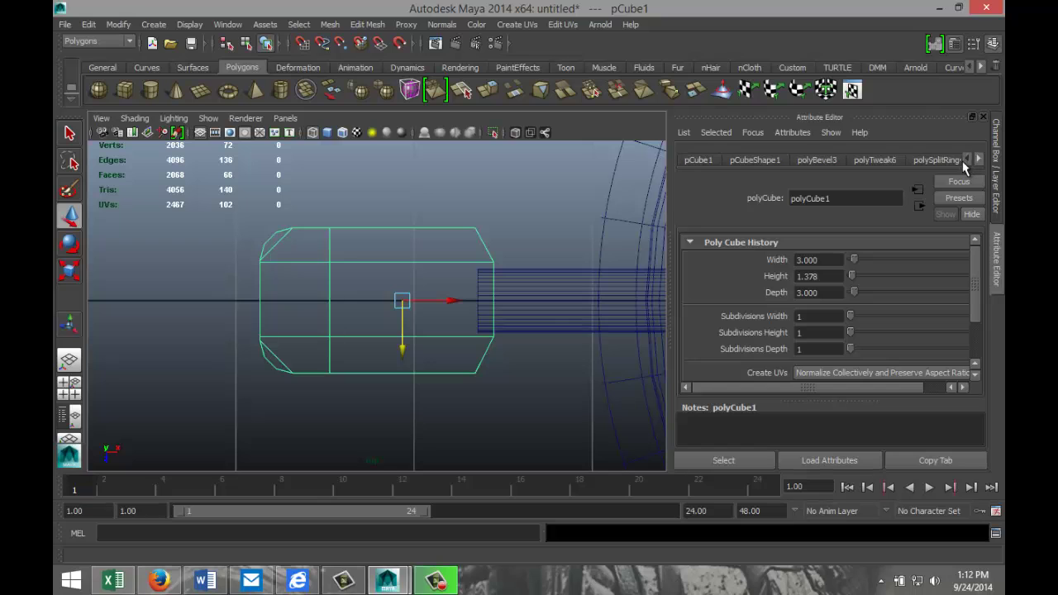
{"action": "left_click", "coordinate": [699, 162]}
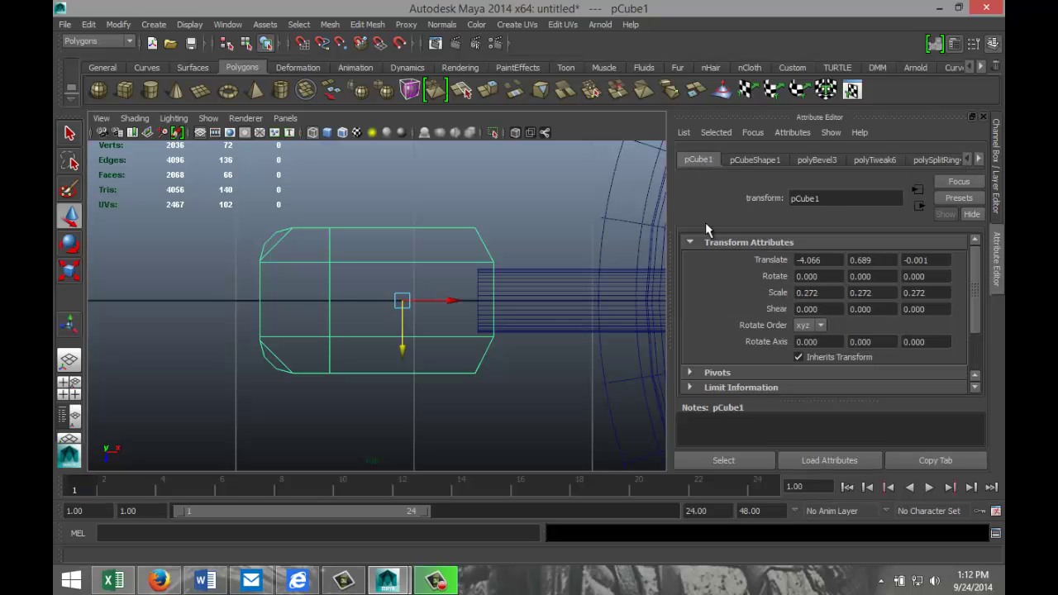
{"action": "scroll", "coordinate": [464, 349], "scroll_direction": "down", "scroll_amount": 5}
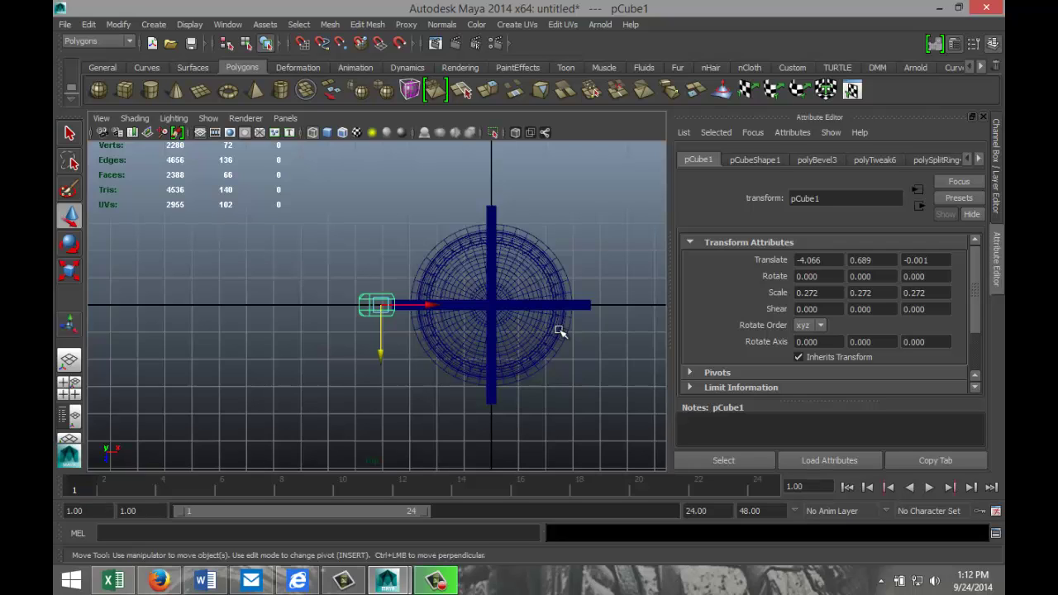
Duplicate the block as pCube2 on the tower's opposite side, rotated -180 on Y.
{"action": "key", "text": "ctrl+d"}
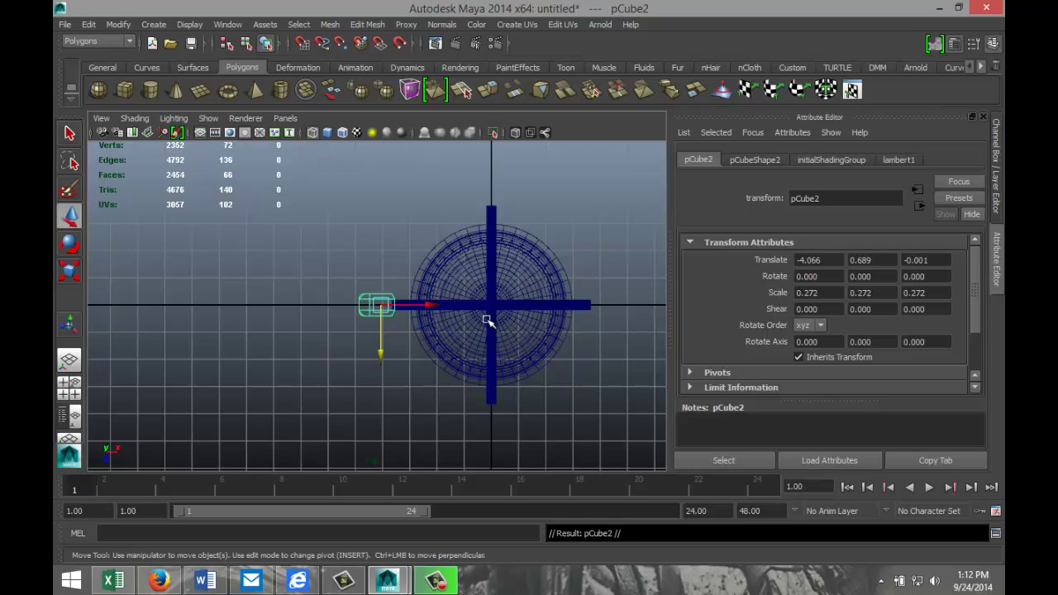
{"action": "left_click_drag", "start_coordinate": [433, 307], "coordinate": [676, 317]}
{"action": "scroll", "coordinate": [570, 355], "scroll_direction": "down", "scroll_amount": 2}
{"action": "key", "text": "e"}
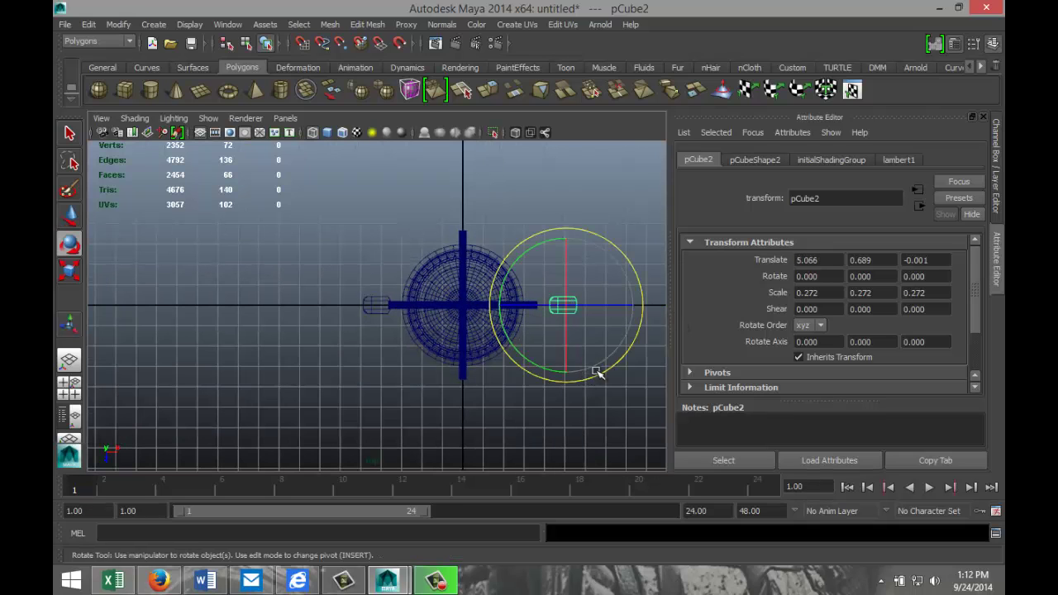
{"action": "left_click_drag", "start_coordinate": [520, 253], "coordinate": [600, 342]}
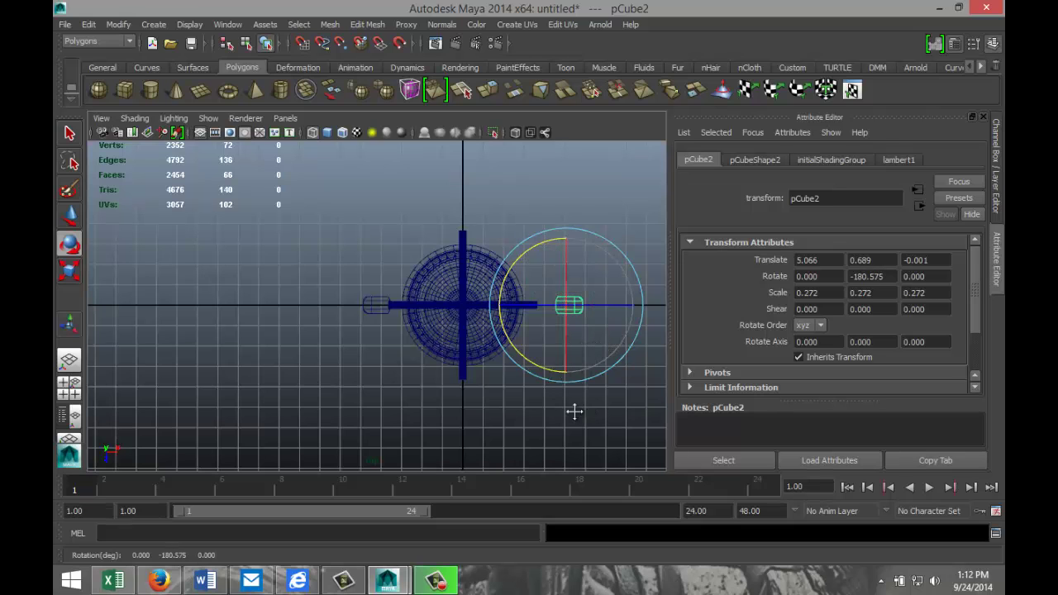
{"action": "scroll", "coordinate": [515, 397], "scroll_direction": "up", "scroll_amount": 10}
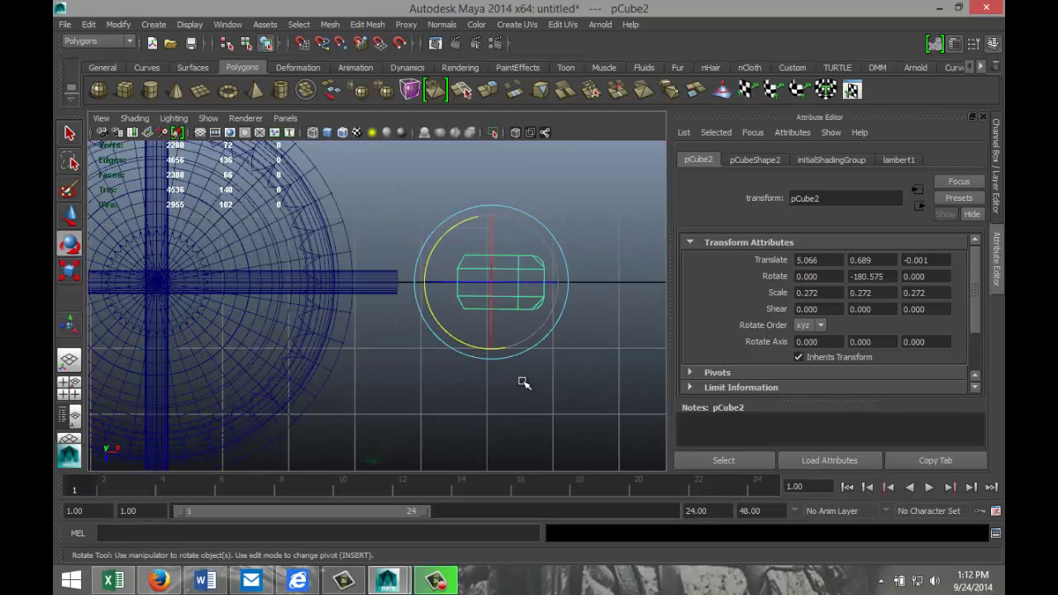
{"action": "left_click_drag", "start_coordinate": [455, 338], "coordinate": [455, 339]}
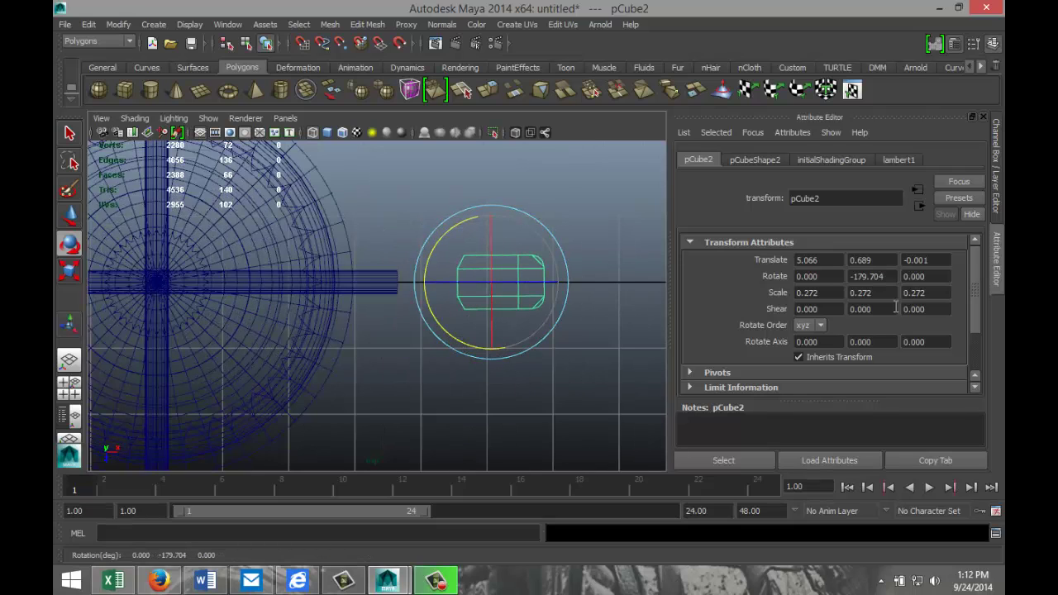
{"action": "left_click", "coordinate": [890, 280]}
{"action": "type", "text": "-"}
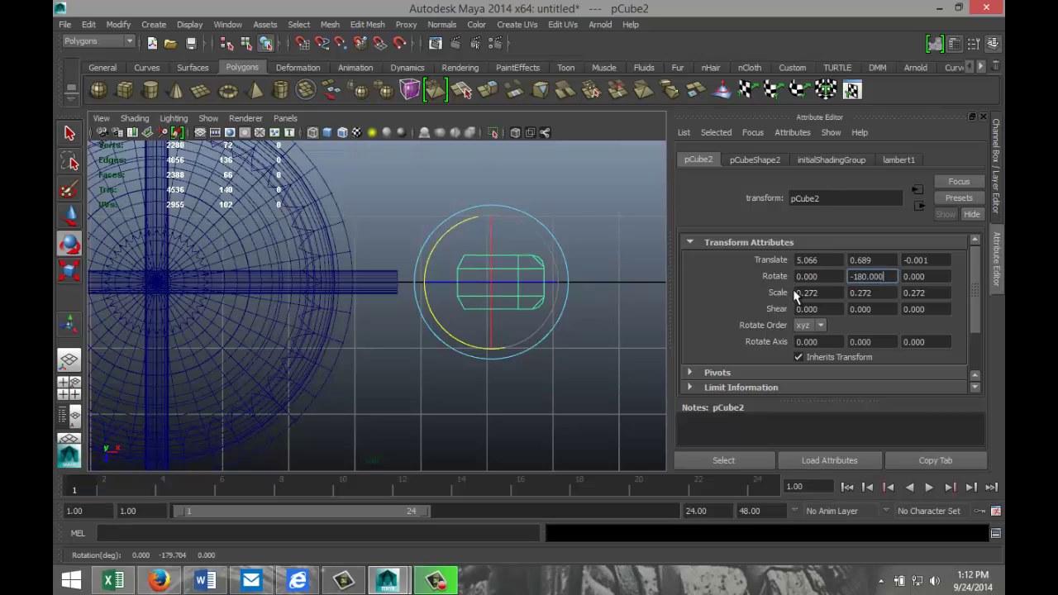
{"action": "scroll", "coordinate": [428, 417], "scroll_direction": "down", "scroll_amount": 5}
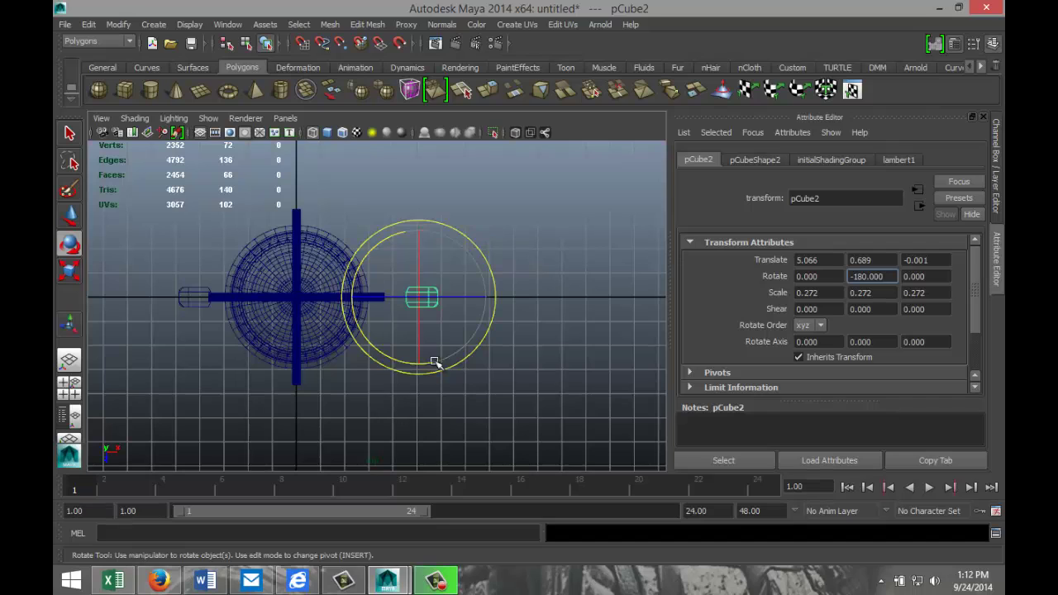
Place the right block at Translate X 4.066, then select both blocks.
{"action": "left_click", "coordinate": [195, 302]}
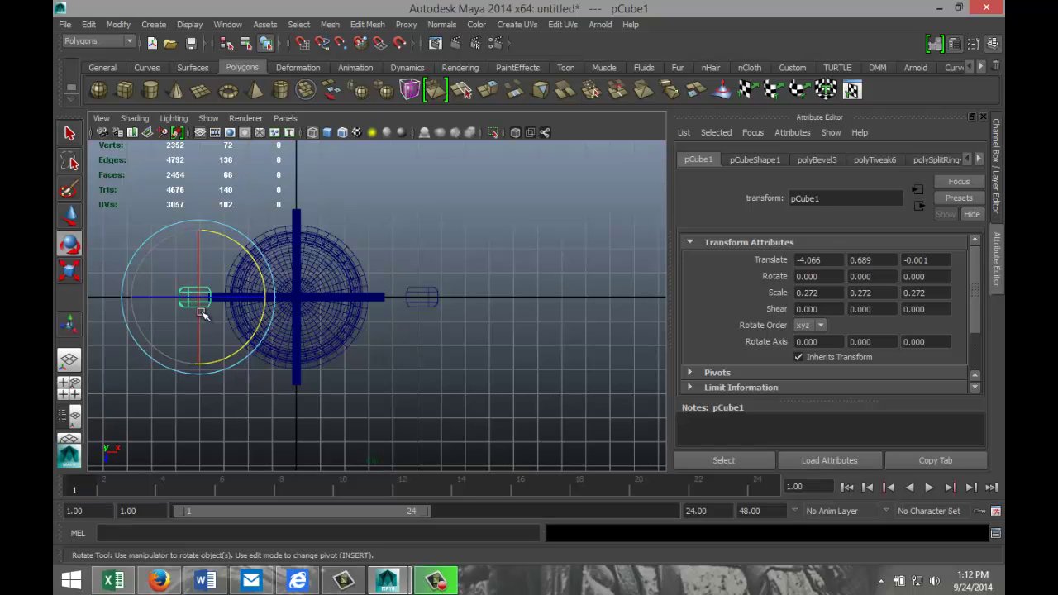
{"action": "left_click", "coordinate": [418, 303]}
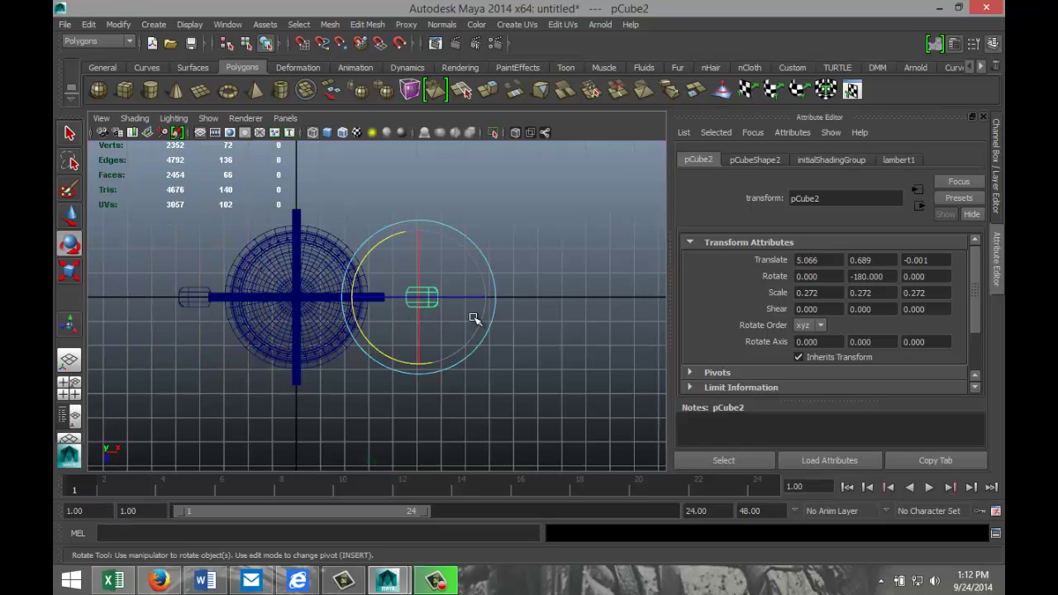
{"action": "key", "text": "w"}
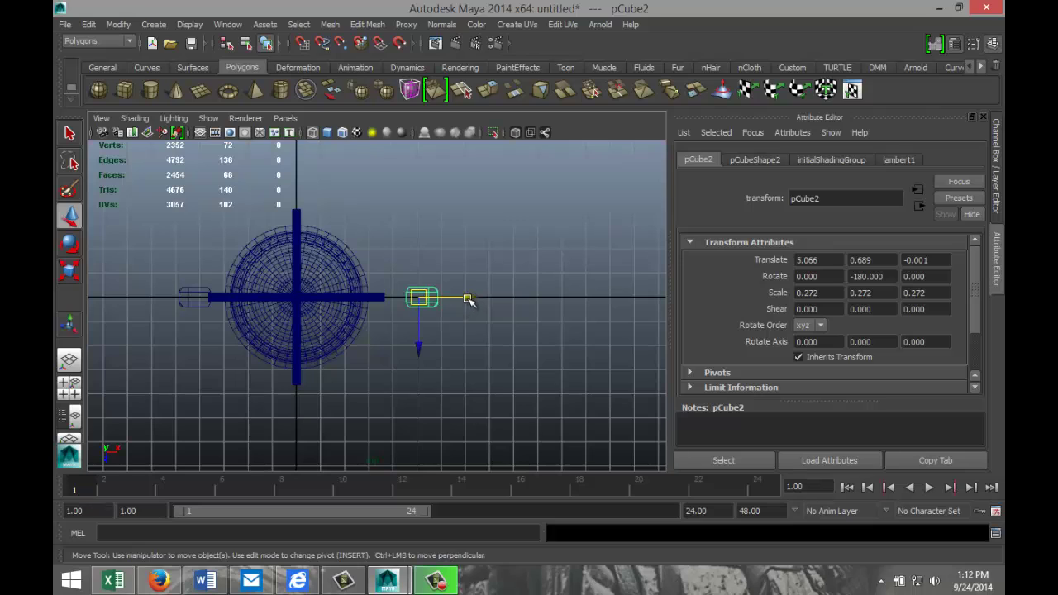
{"action": "left_click_drag", "start_coordinate": [468, 300], "coordinate": [444, 301]}
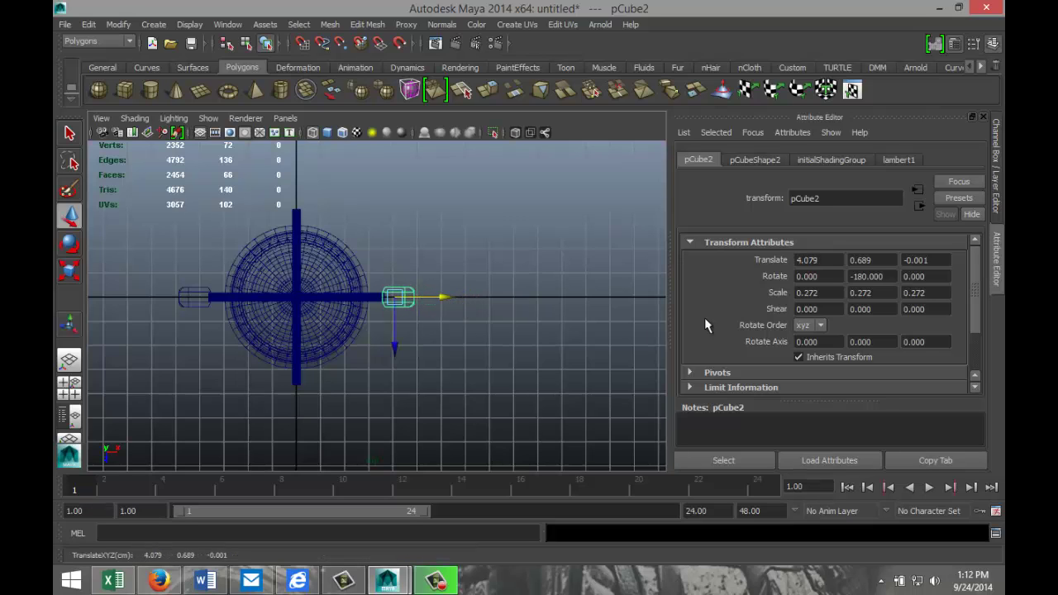
{"action": "left_click_drag", "start_coordinate": [835, 260], "coordinate": [737, 257]}
{"action": "type", "text": "4.066"}
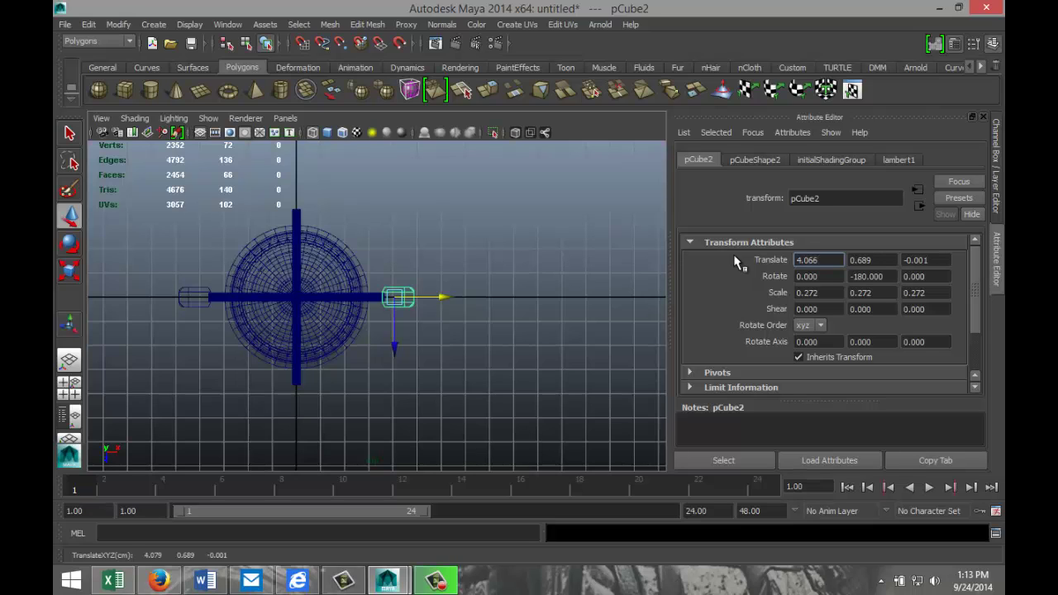
{"action": "left_click", "coordinate": [517, 356]}
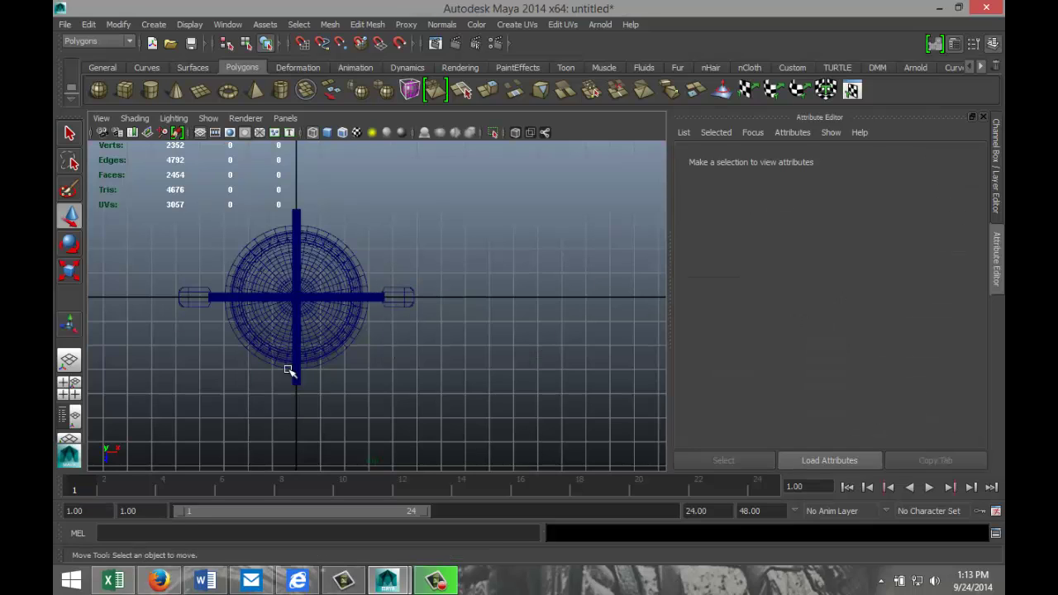
{"action": "left_click", "coordinate": [189, 305]}
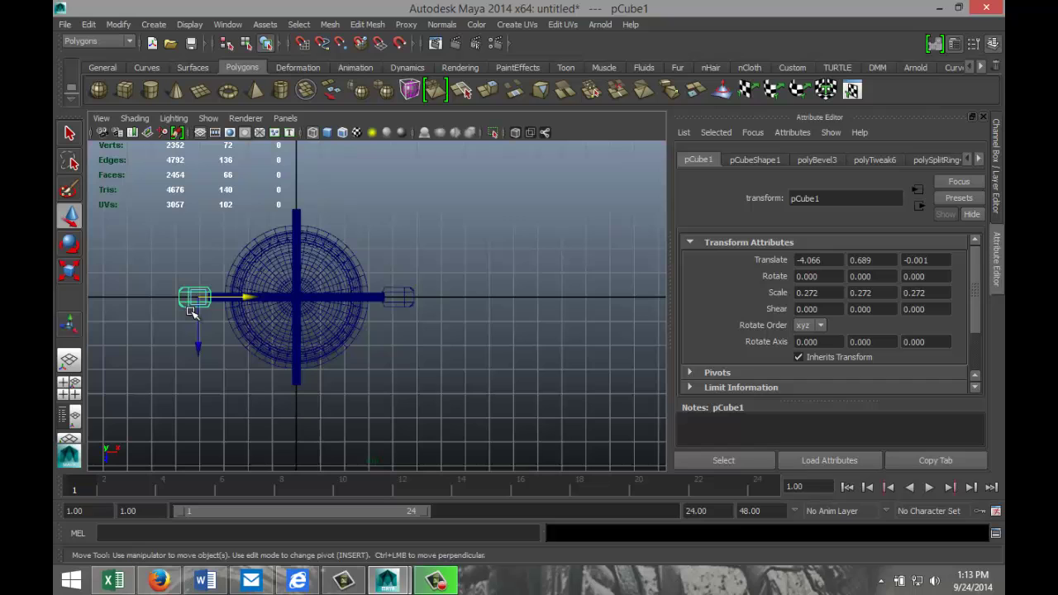
{"action": "left_click", "coordinate": [390, 306]}
Combine the two blocks into one mesh, duplicate it, and set the copy's Rotate Y to -90.
{"action": "left_click", "coordinate": [330, 24]}
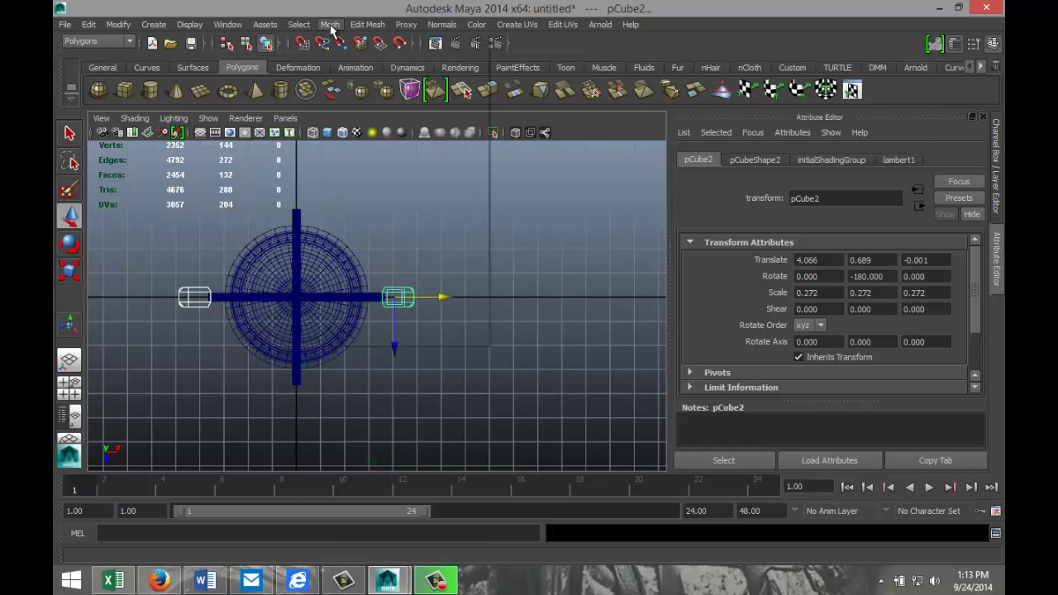
{"action": "left_click", "coordinate": [352, 47]}
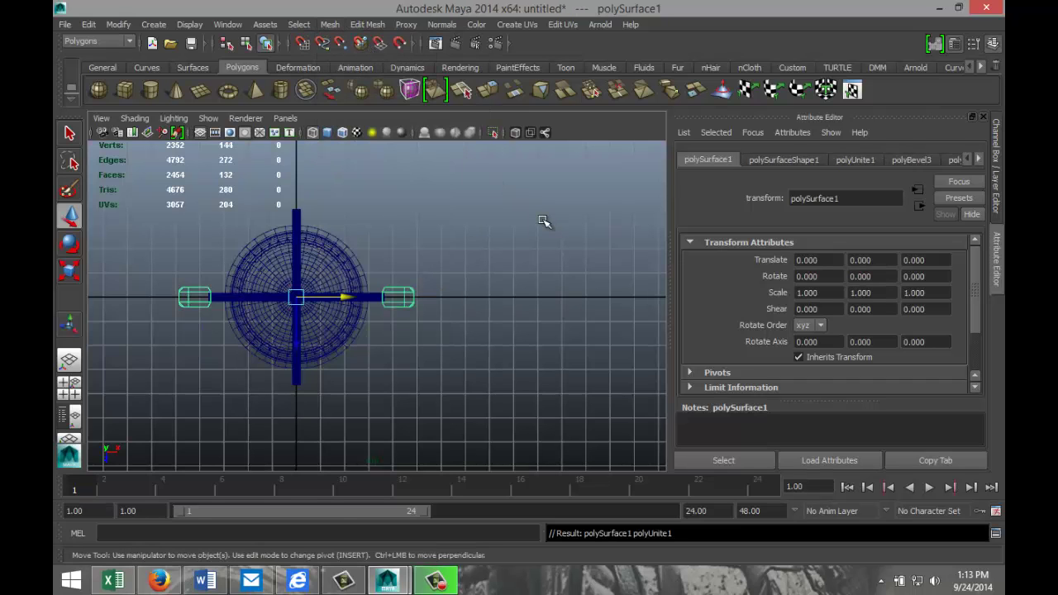
{"action": "key", "text": "ctrl+d"}
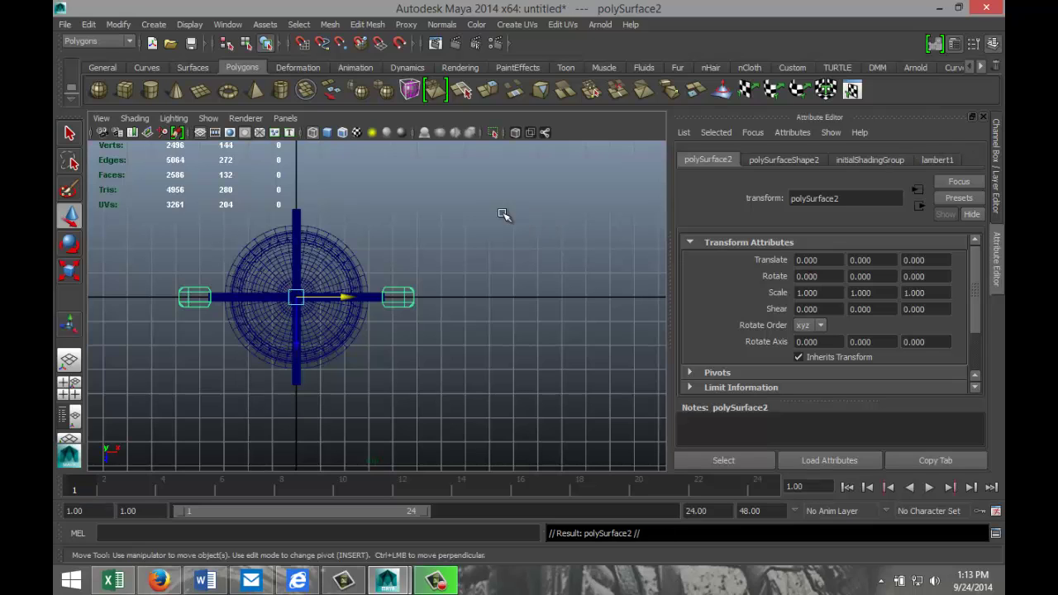
{"action": "key", "text": "e"}
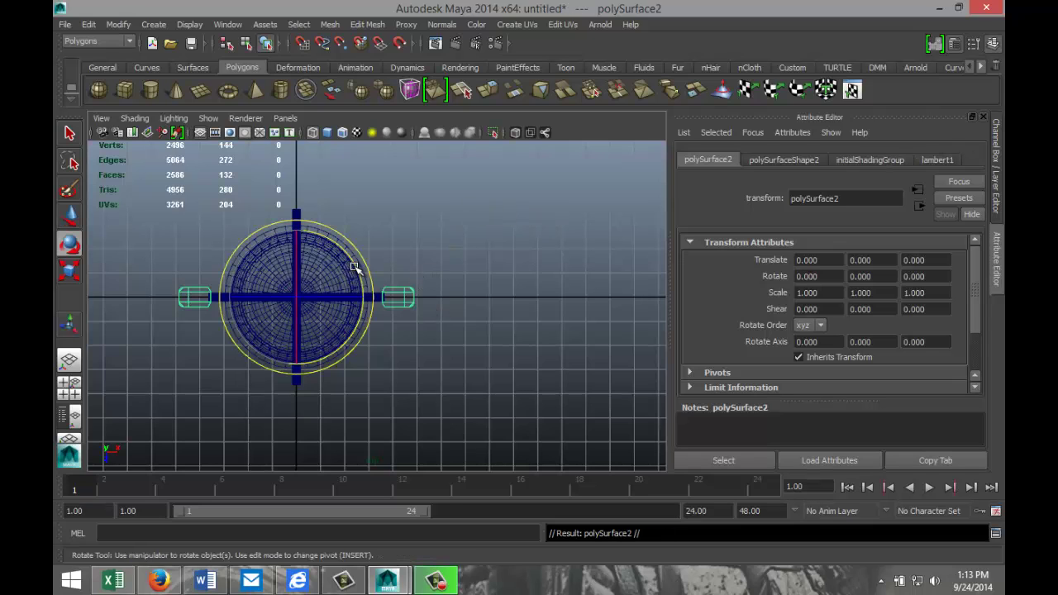
{"action": "left_click_drag", "start_coordinate": [359, 276], "coordinate": [320, 348]}
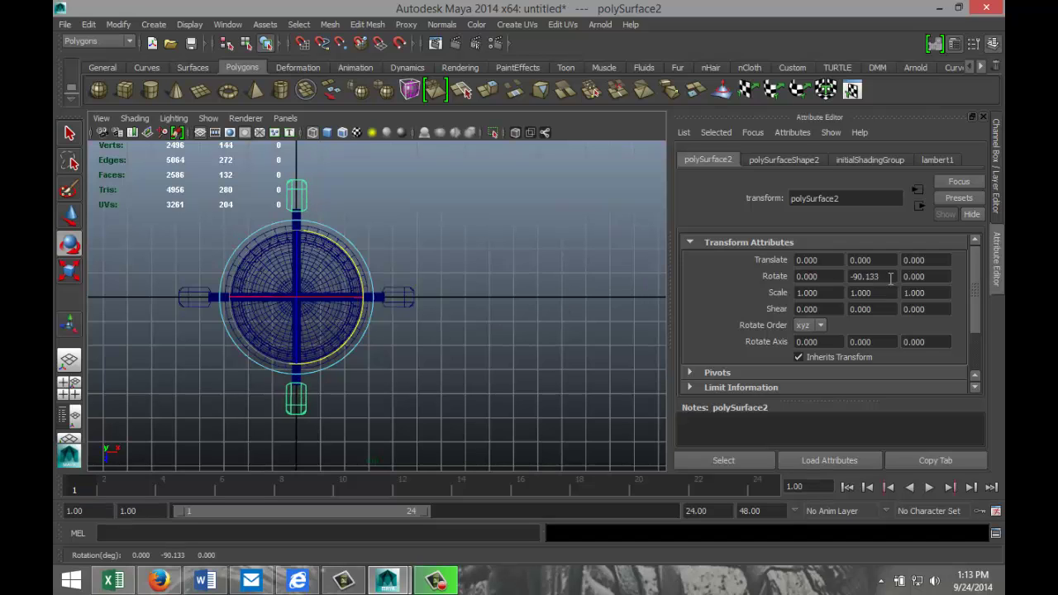
{"action": "left_click_drag", "start_coordinate": [891, 279], "coordinate": [762, 278]}
{"action": "key", "text": "Return"}
{"action": "left_click", "coordinate": [508, 361]}
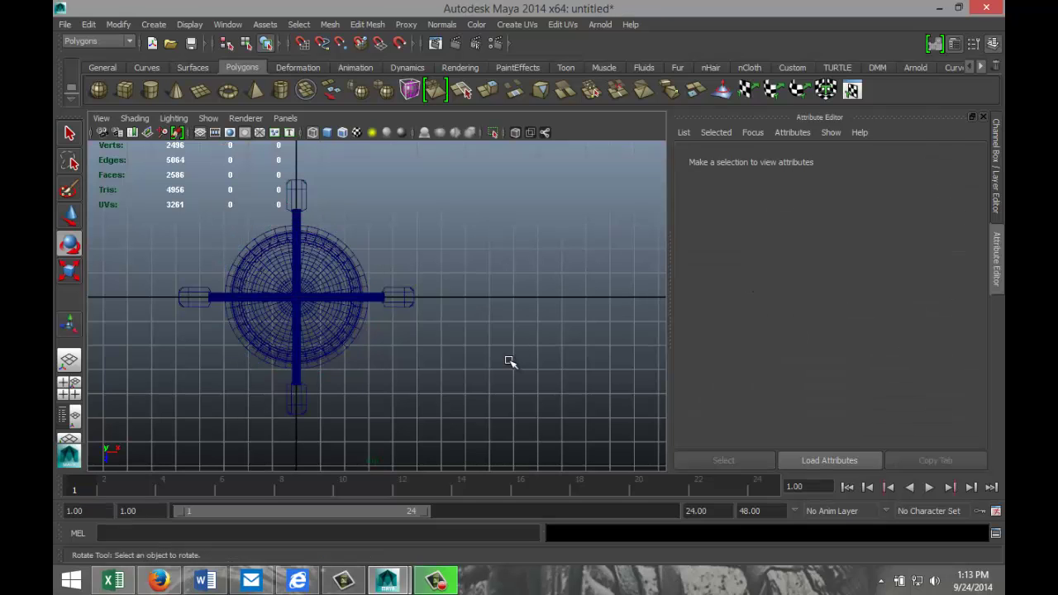
Maximize the perspective view and select the rotated pair of blocks.
{"action": "left_click", "coordinate": [69, 387]}
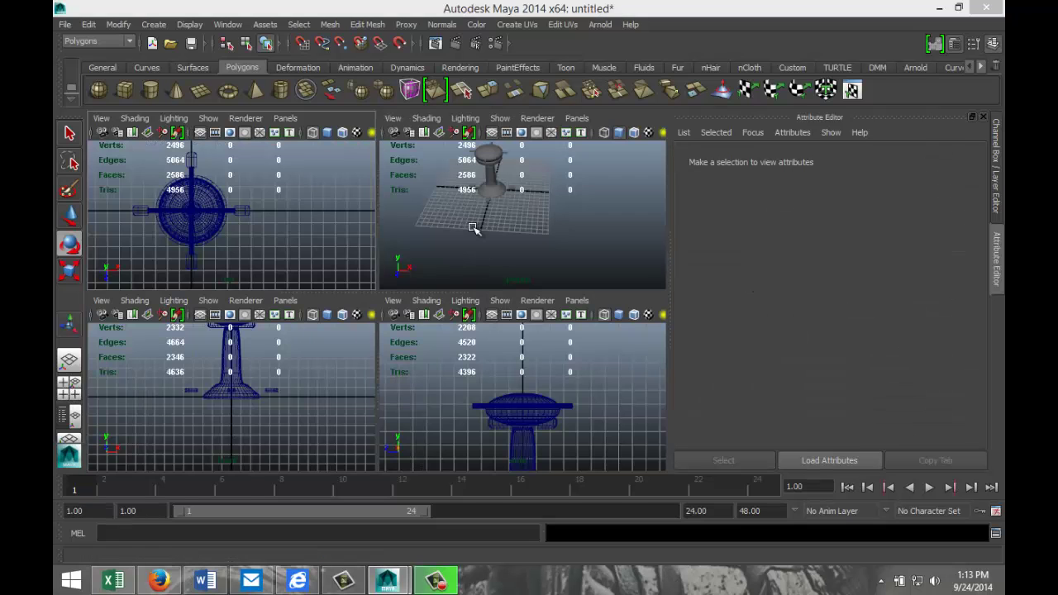
{"action": "key", "text": "space"}
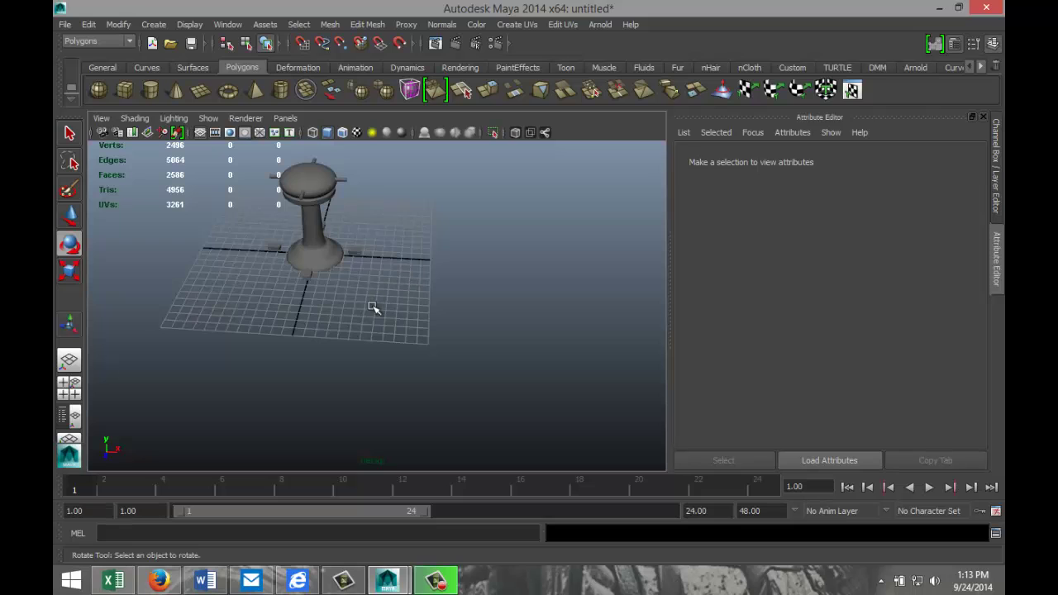
{"action": "left_click_drag", "start_coordinate": [373, 306], "coordinate": [432, 315], "text": "alt"}
{"action": "left_click", "coordinate": [289, 305]}
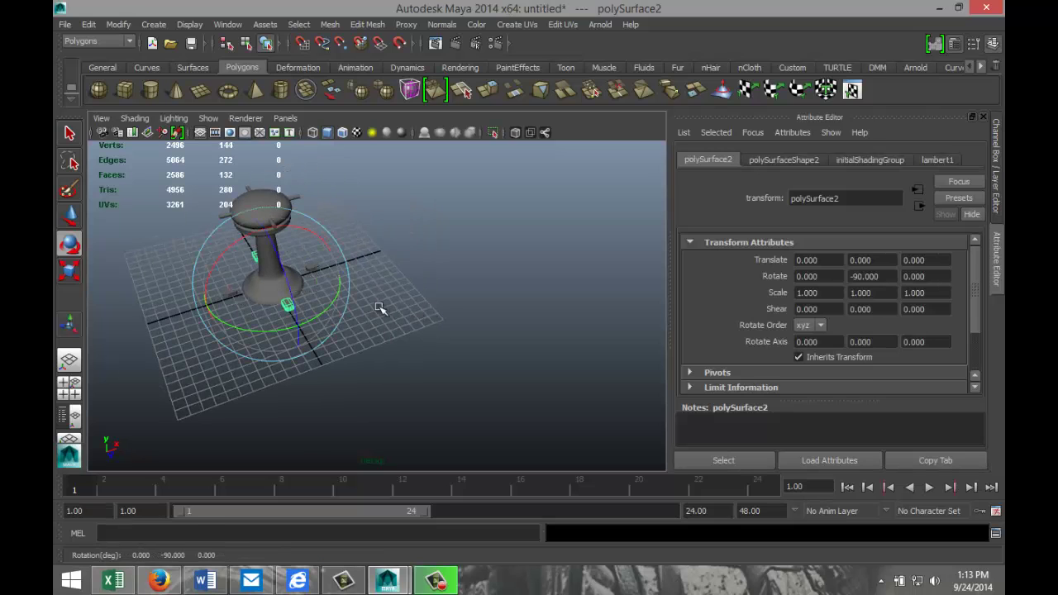
Select both block pairs and raise them up to seat height.
{"action": "key", "text": "f"}
{"action": "left_click", "coordinate": [476, 300], "text": "shift"}
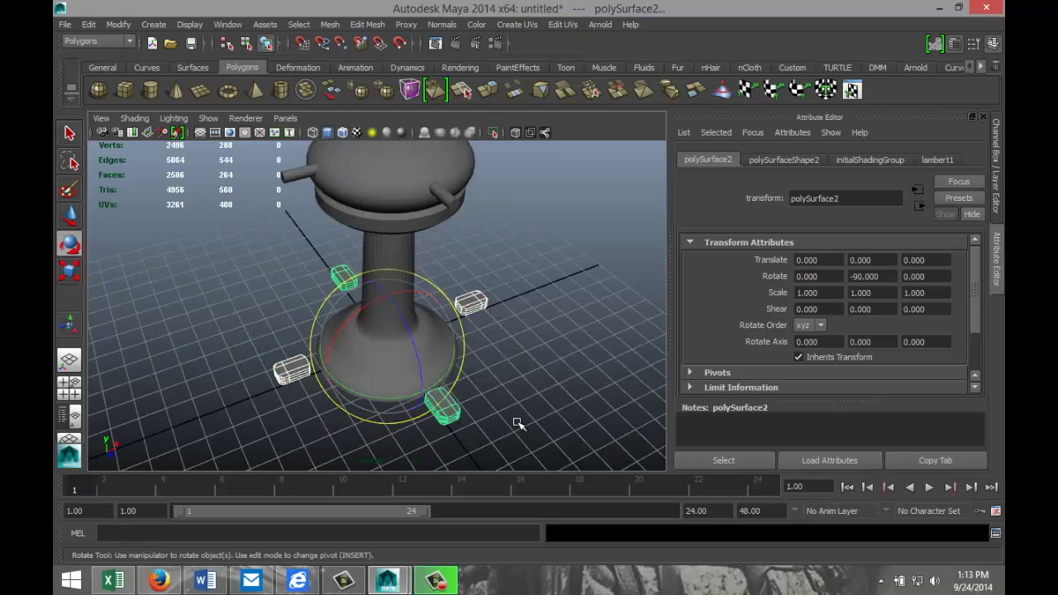
{"action": "scroll", "coordinate": [508, 404], "scroll_direction": "down", "scroll_amount": 5}
{"action": "key", "text": "w"}
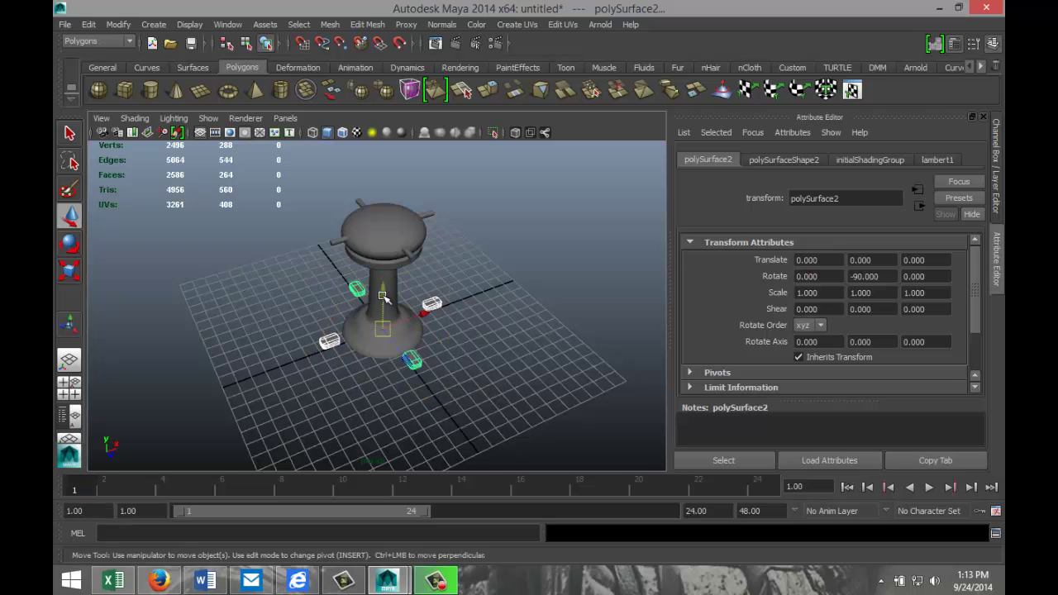
{"action": "left_click_drag", "start_coordinate": [383, 285], "coordinate": [373, 196]}
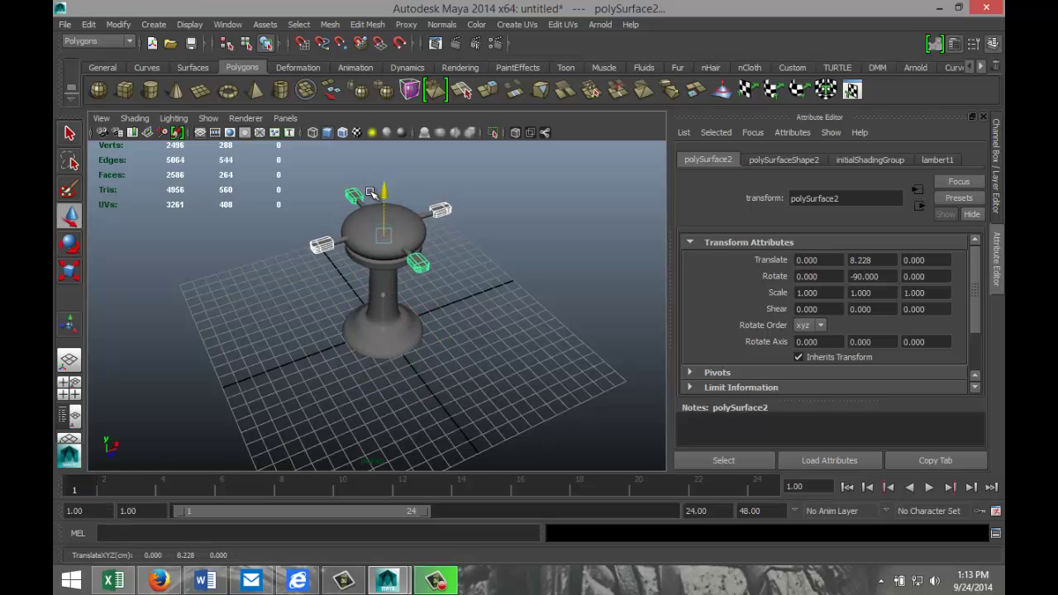
{"action": "scroll", "coordinate": [428, 308], "scroll_direction": "up", "scroll_amount": 5}
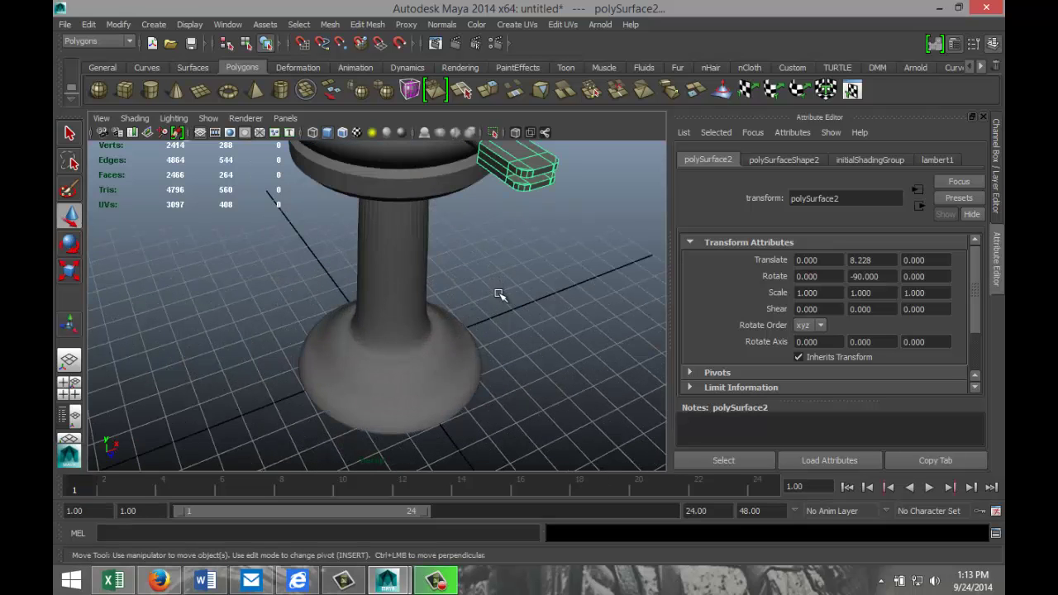
Check in the front view and settle the blocks at translate Y 8.187 around the seat.
{"action": "left_click_drag", "start_coordinate": [499, 293], "coordinate": [465, 362], "text": "alt"}
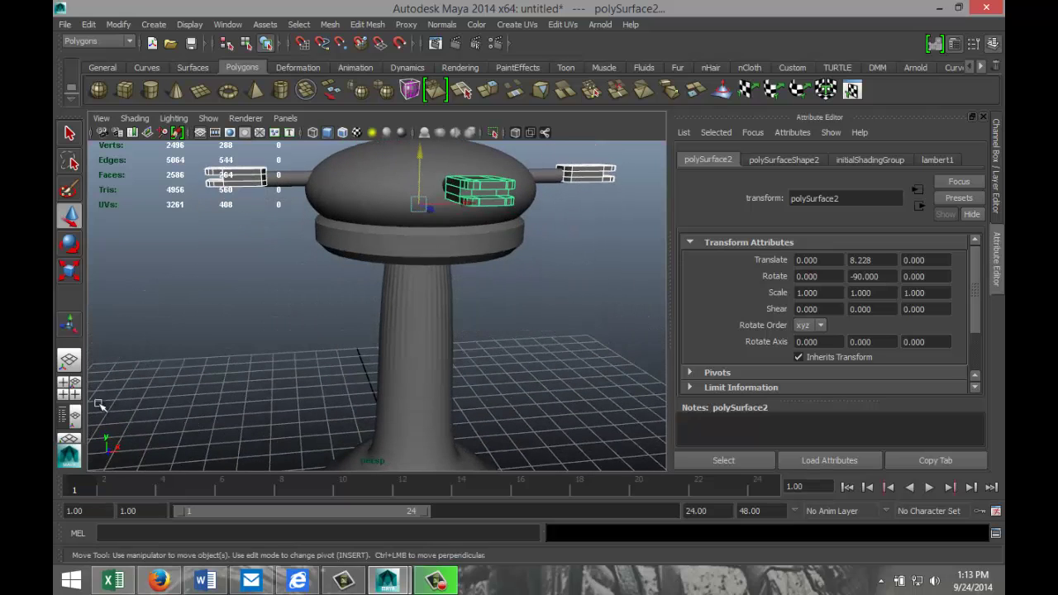
{"action": "left_click", "coordinate": [69, 385]}
{"action": "key", "text": "space"}
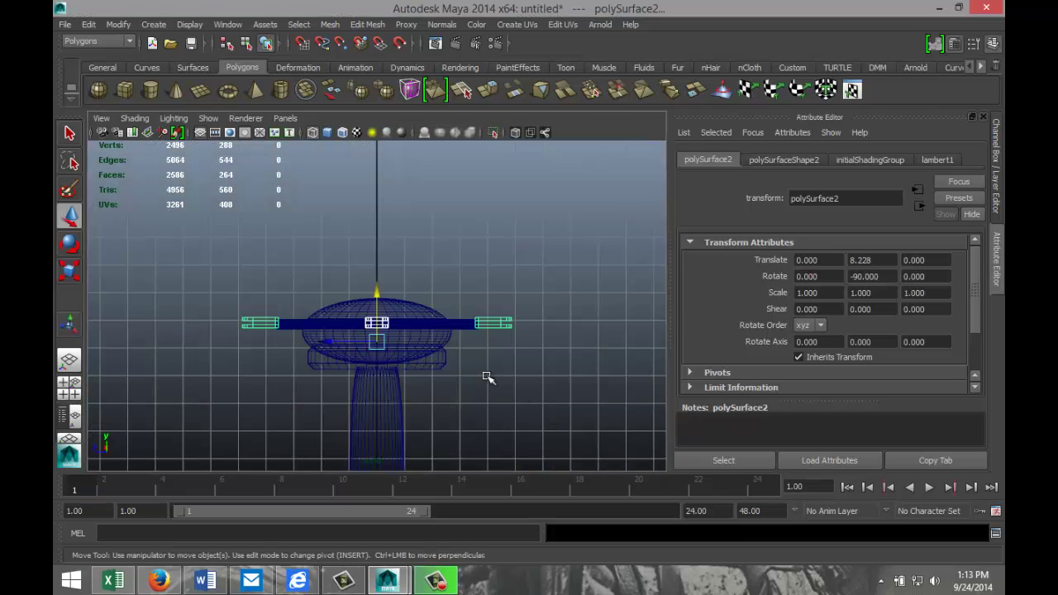
{"action": "scroll", "coordinate": [438, 350], "scroll_direction": "up", "scroll_amount": 4}
{"action": "left_click_drag", "start_coordinate": [373, 324], "coordinate": [376, 328]}
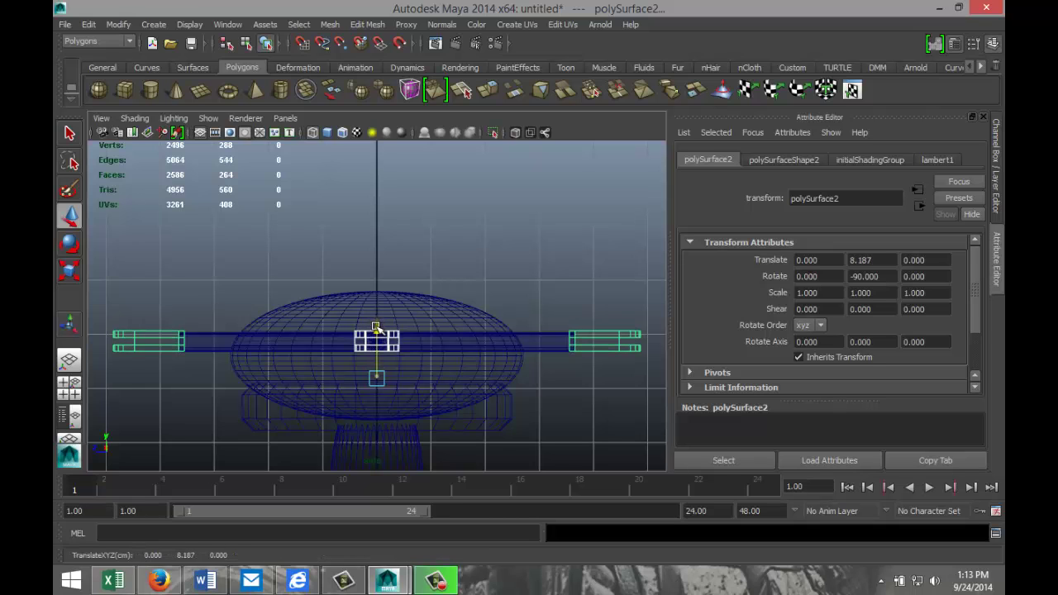
{"action": "left_click", "coordinate": [70, 389]}
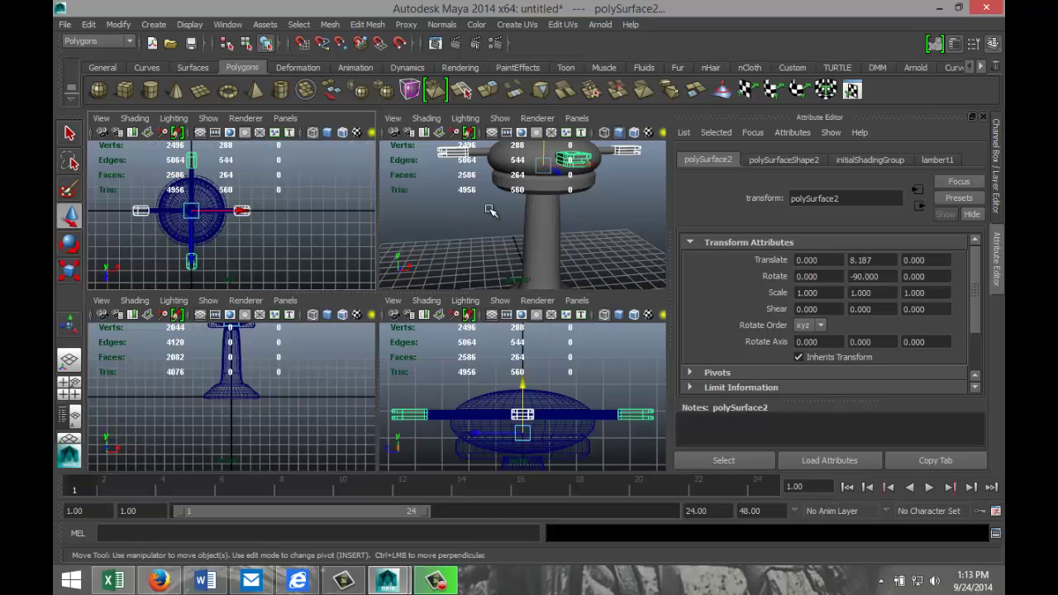
{"action": "key", "text": "space"}
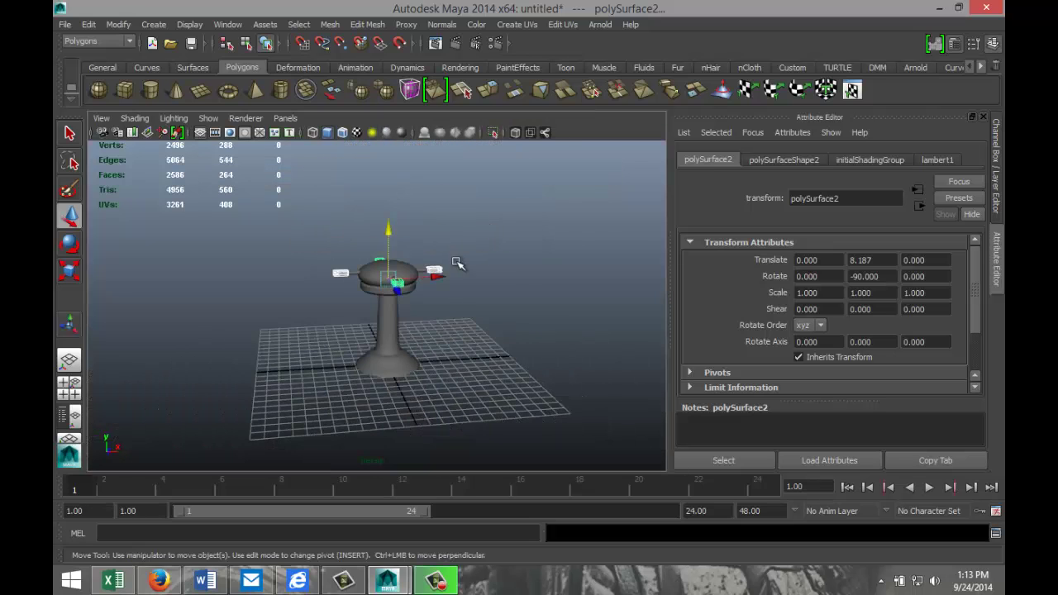
{"action": "mouse_move", "coordinate": [447, 292]}
{"action": "left_mouse_down", "text": "alt"}
{"action": "mouse_move", "coordinate": [459, 309]}
{"action": "mouse_move", "coordinate": [534, 331]}
{"action": "mouse_move", "coordinate": [553, 285]}
{"action": "left_mouse_up", "text": "alt"}
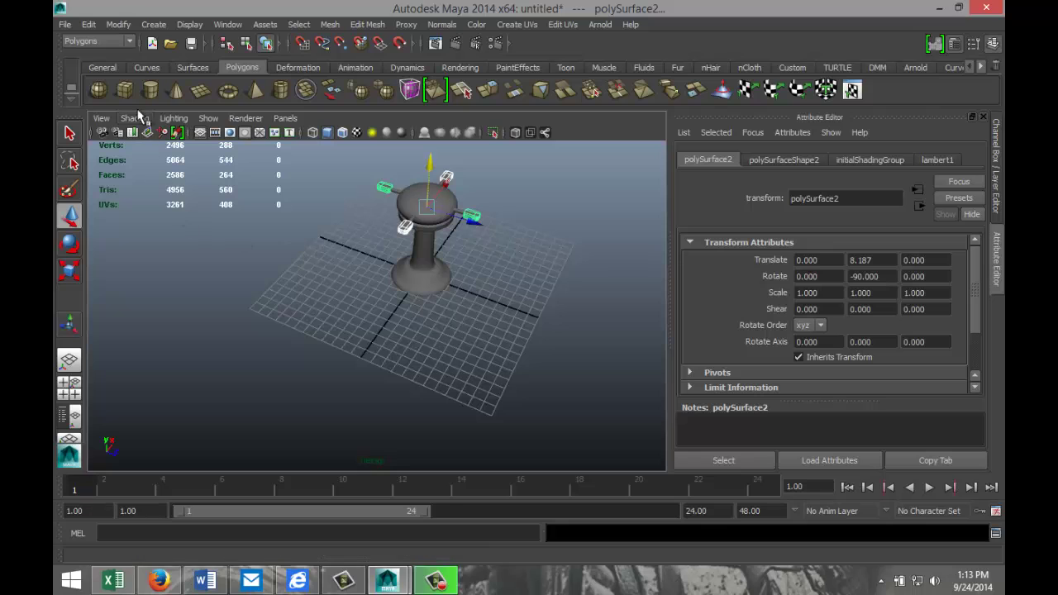
Draw a long, thin flat box, pCube3, on the grid beside the pedestal.
{"action": "left_click", "coordinate": [124, 90]}
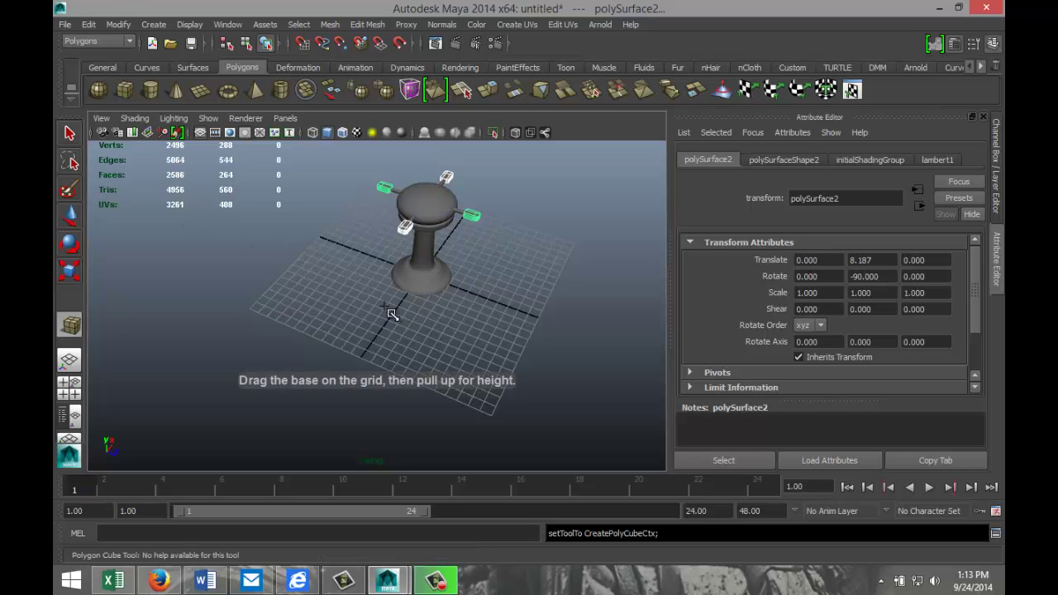
{"action": "left_click_drag", "start_coordinate": [396, 314], "coordinate": [290, 350]}
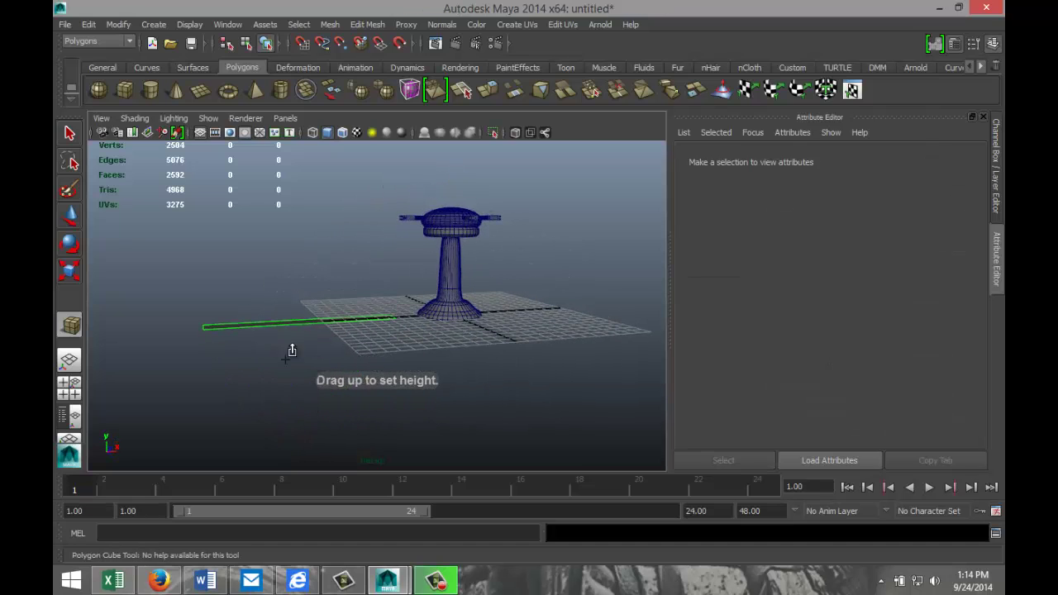
{"action": "left_click_drag", "start_coordinate": [216, 318], "coordinate": [211, 325]}
Switch the plank to edge mode and pick its front top edge.
{"action": "key", "text": "w"}
{"action": "scroll", "coordinate": [296, 382], "scroll_direction": "up", "scroll_amount": 4}
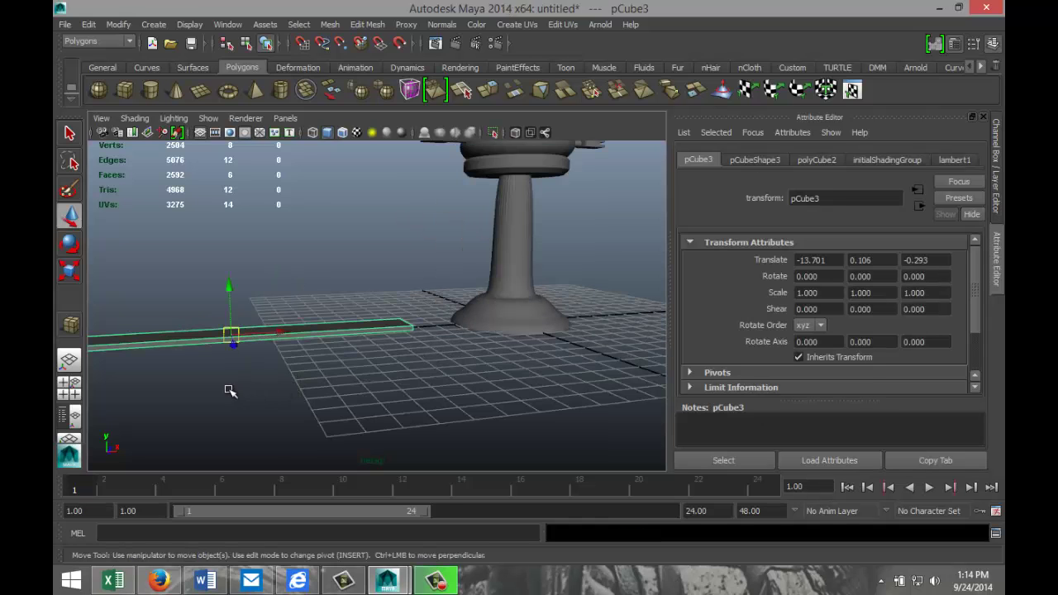
{"action": "left_click_drag", "start_coordinate": [229, 391], "coordinate": [346, 322], "text": "alt"}
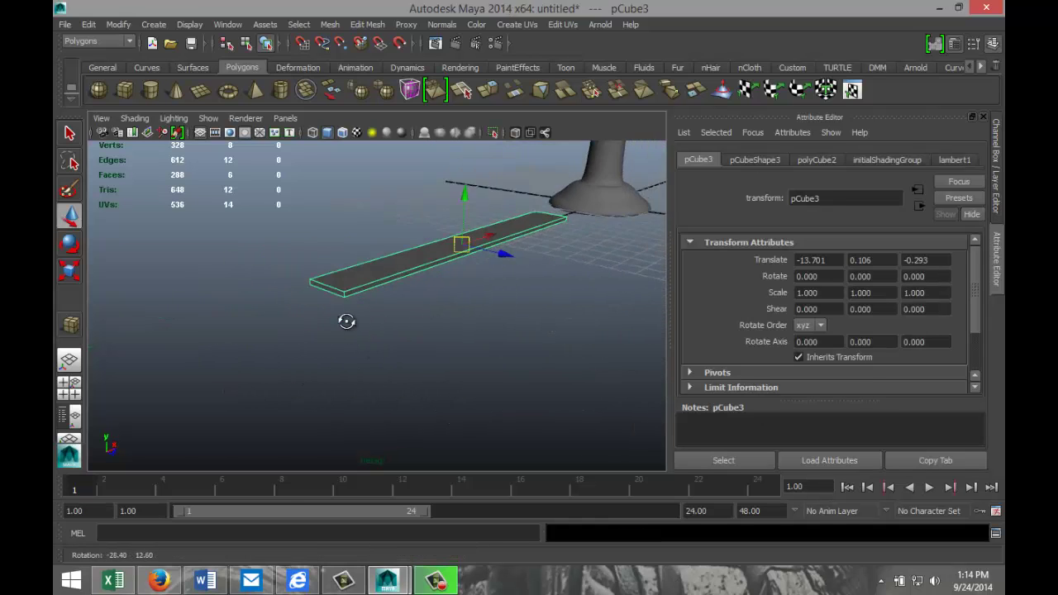
{"action": "scroll", "coordinate": [355, 331], "scroll_direction": "up", "scroll_amount": 5}
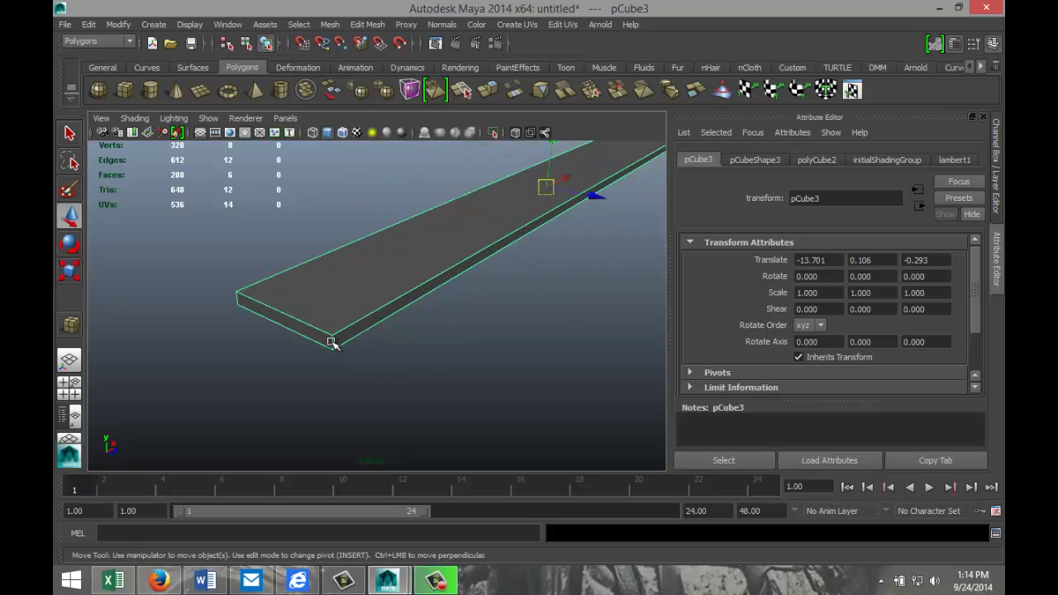
{"action": "right_click_drag", "start_coordinate": [331, 343], "coordinate": [334, 239]}
{"action": "left_click", "coordinate": [331, 341]}
Bevel the plank's front top edge with 9 segments at offset 0.980.
{"action": "left_click", "coordinate": [240, 299]}
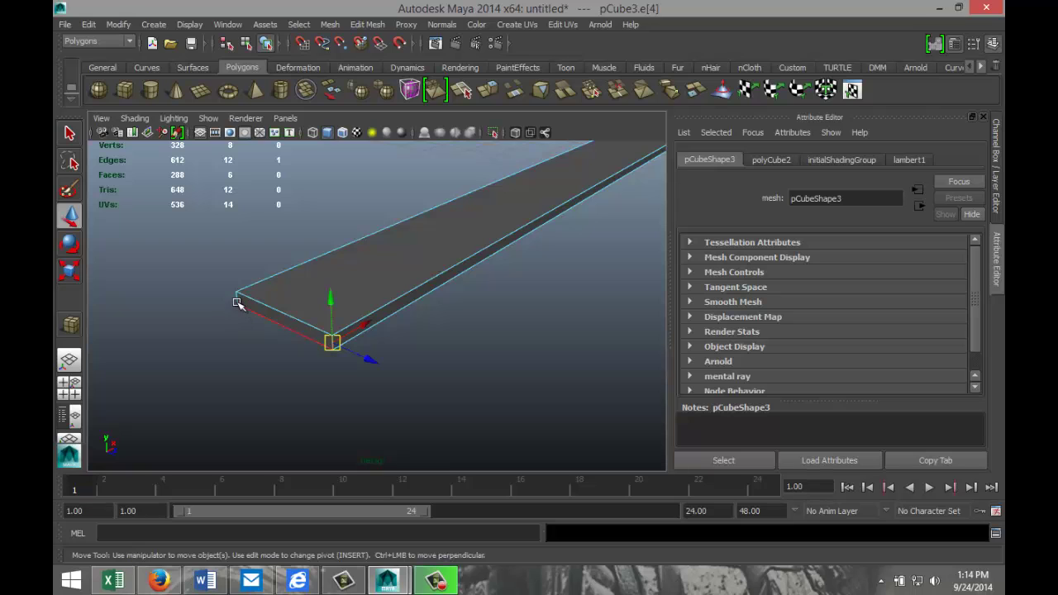
{"action": "left_click", "coordinate": [367, 24]}
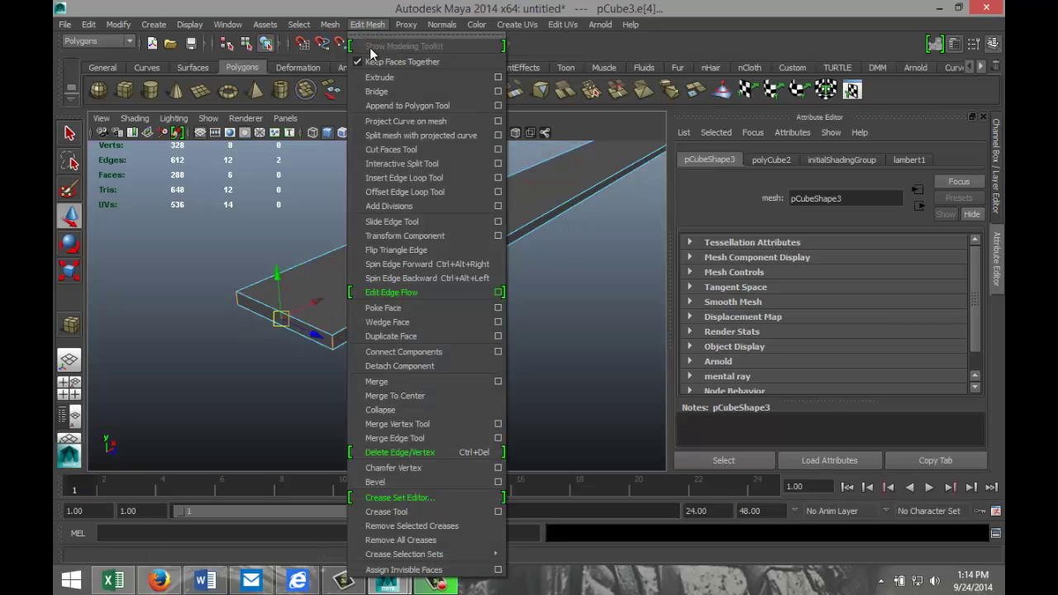
{"action": "left_click", "coordinate": [436, 482]}
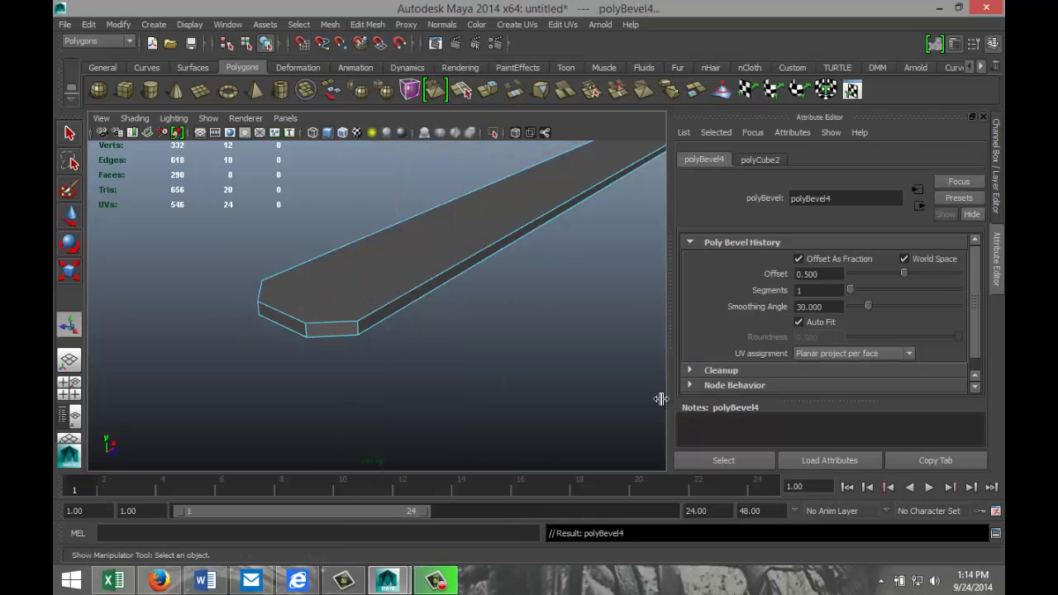
{"action": "left_click_drag", "start_coordinate": [850, 287], "coordinate": [958, 282]}
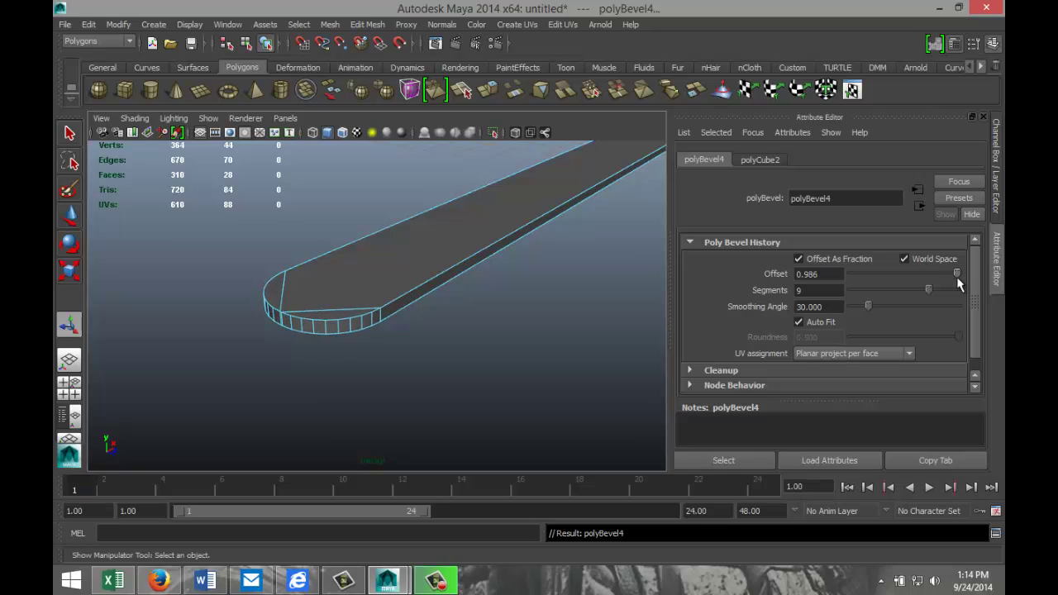
{"action": "left_click", "coordinate": [836, 275]}
{"action": "type", "text": "0.980"}
View the plank edge-on and return to Object Mode with the plank selected.
{"action": "scroll", "coordinate": [506, 337], "scroll_direction": "down", "scroll_amount": 3}
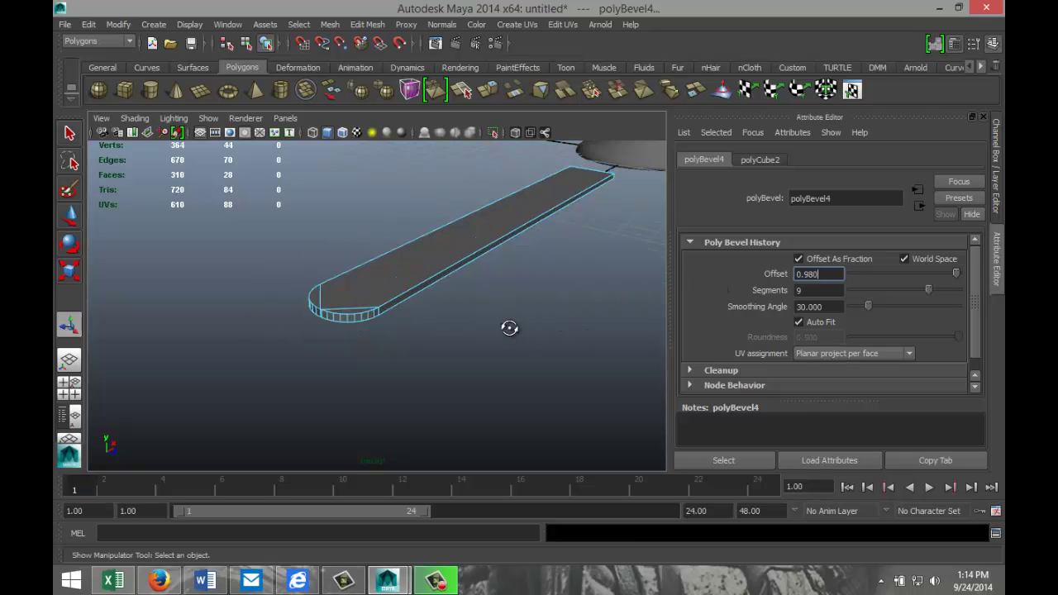
{"action": "scroll", "coordinate": [507, 326], "scroll_direction": "up", "scroll_amount": 2}
{"action": "scroll", "coordinate": [466, 355], "scroll_direction": "down", "scroll_amount": 5}
{"action": "left_click_drag", "start_coordinate": [513, 348], "coordinate": [484, 315], "text": "alt"}
{"action": "right_click", "coordinate": [396, 286]}
{"action": "right_click_drag", "start_coordinate": [399, 287], "coordinate": [454, 253]}
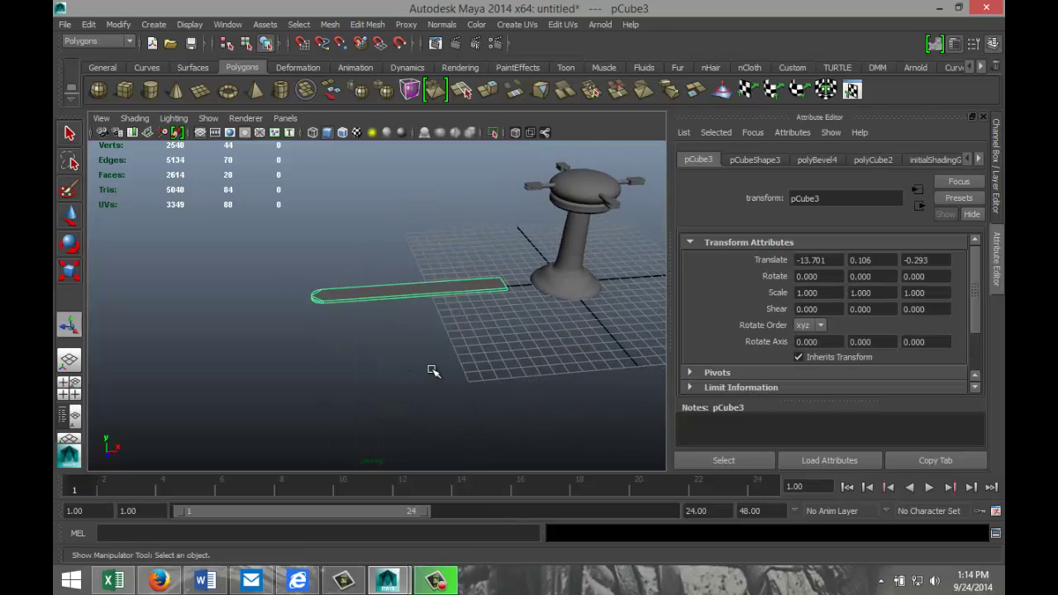
Flatten the plank vertically to Y scale 0.519.
{"action": "key", "text": "f"}
{"action": "key", "text": "r"}
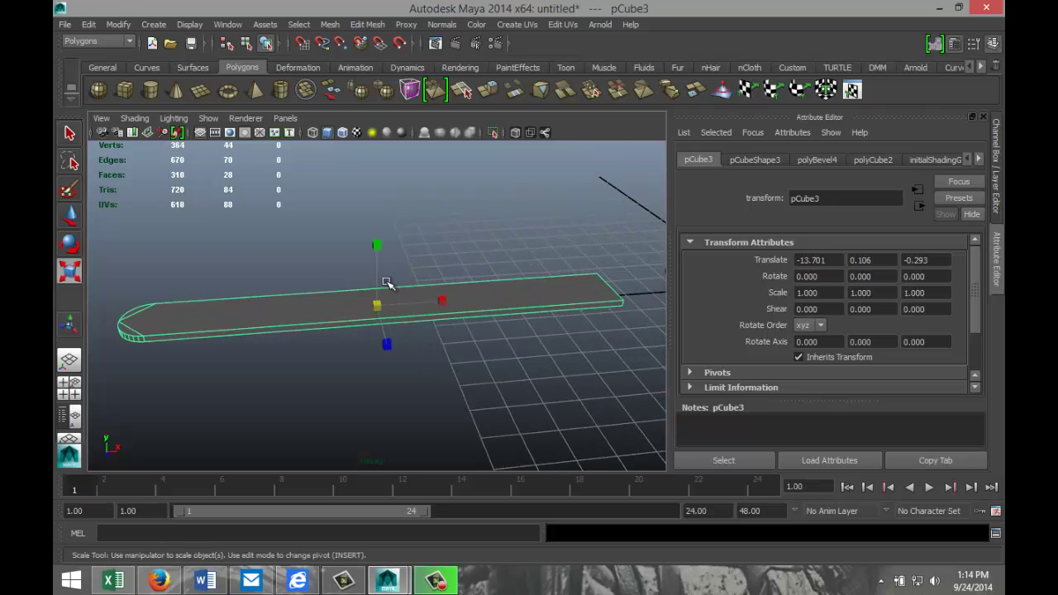
{"action": "left_click_drag", "start_coordinate": [378, 245], "coordinate": [379, 279]}
{"action": "scroll", "coordinate": [455, 363], "scroll_direction": "down", "scroll_amount": 3}
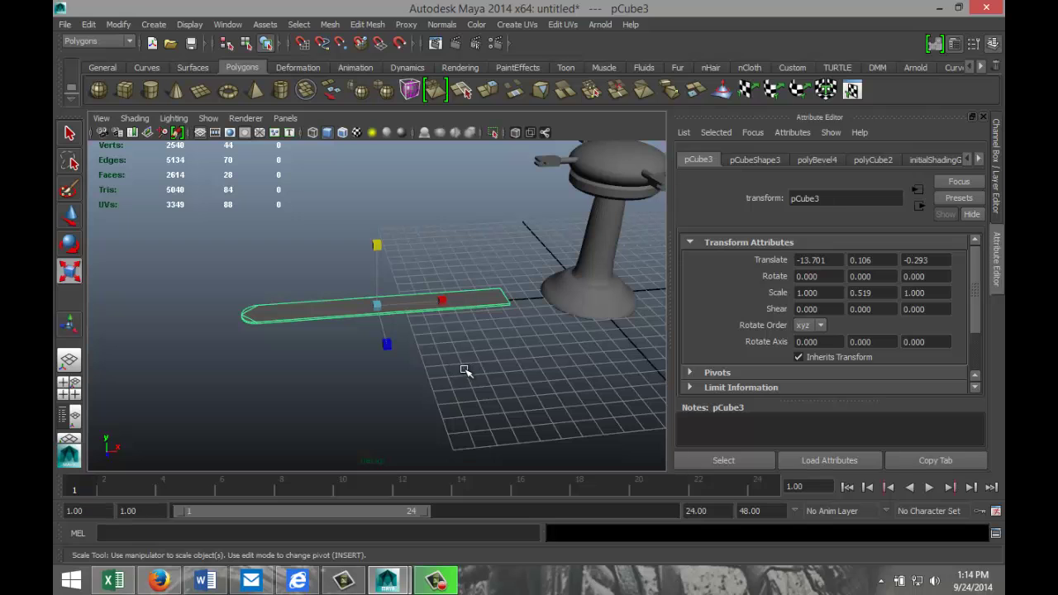
Stretch the plank lengthwise to X scale 1.752 and view it from the top.
{"action": "left_click_drag", "start_coordinate": [477, 371], "coordinate": [612, 421], "text": "alt"}
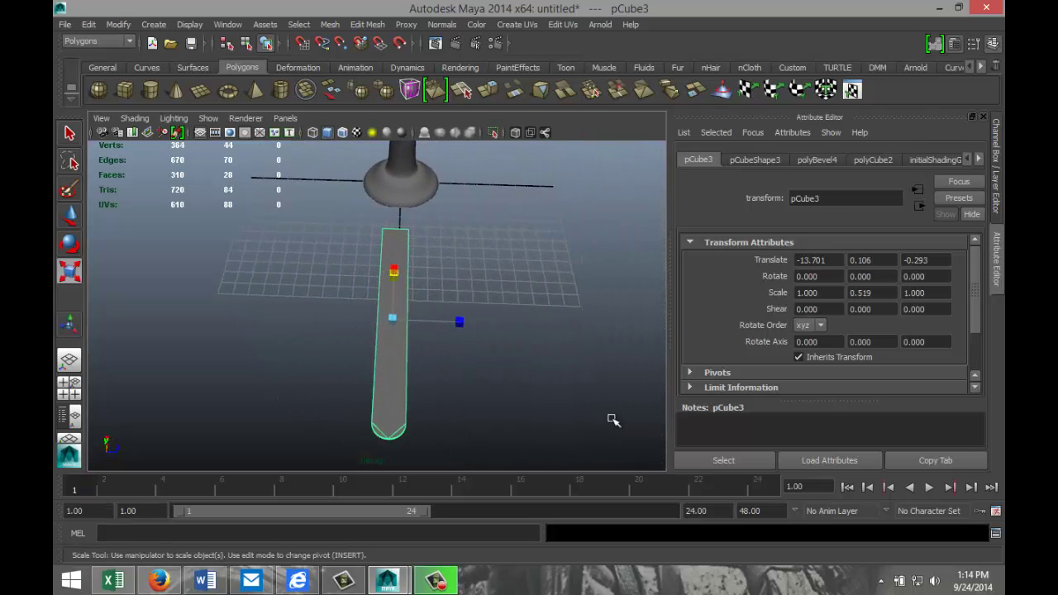
{"action": "left_click_drag", "start_coordinate": [494, 377], "coordinate": [497, 386], "text": "alt"}
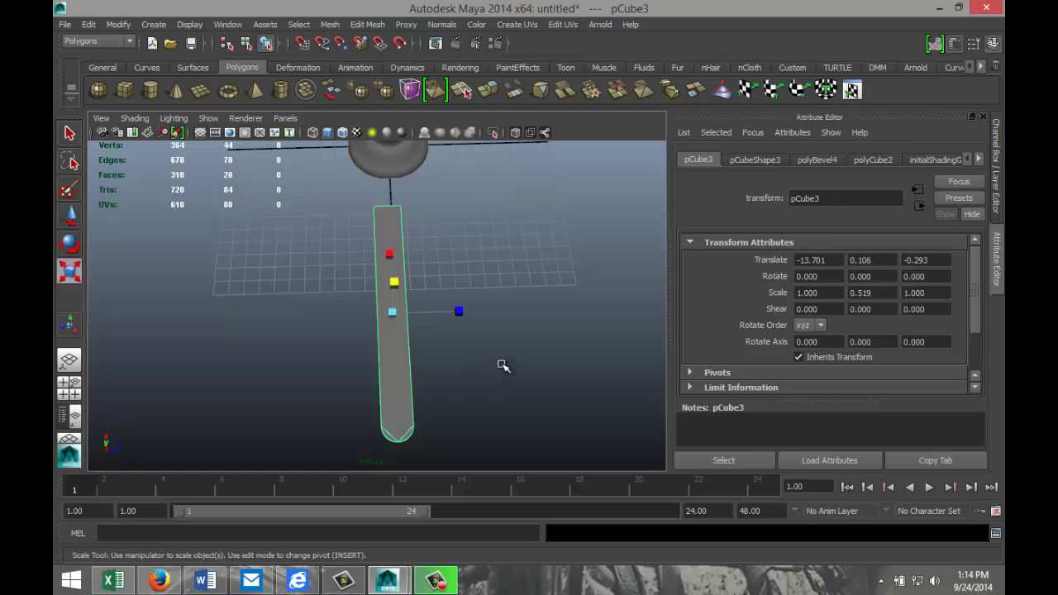
{"action": "left_click_drag", "start_coordinate": [503, 366], "coordinate": [333, 309], "text": "alt"}
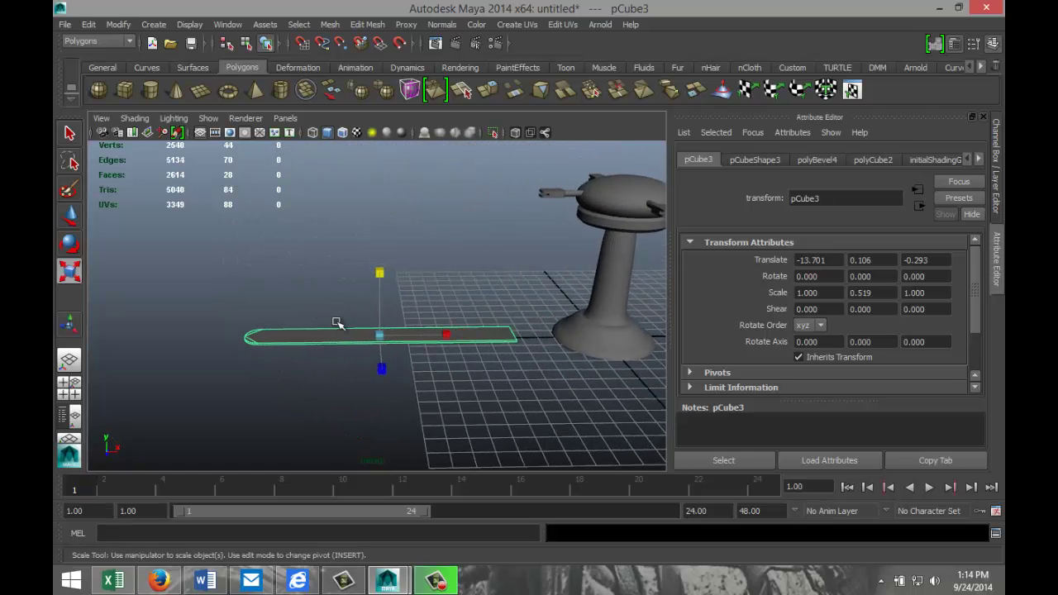
{"action": "scroll", "coordinate": [399, 355], "scroll_direction": "down", "scroll_amount": 5}
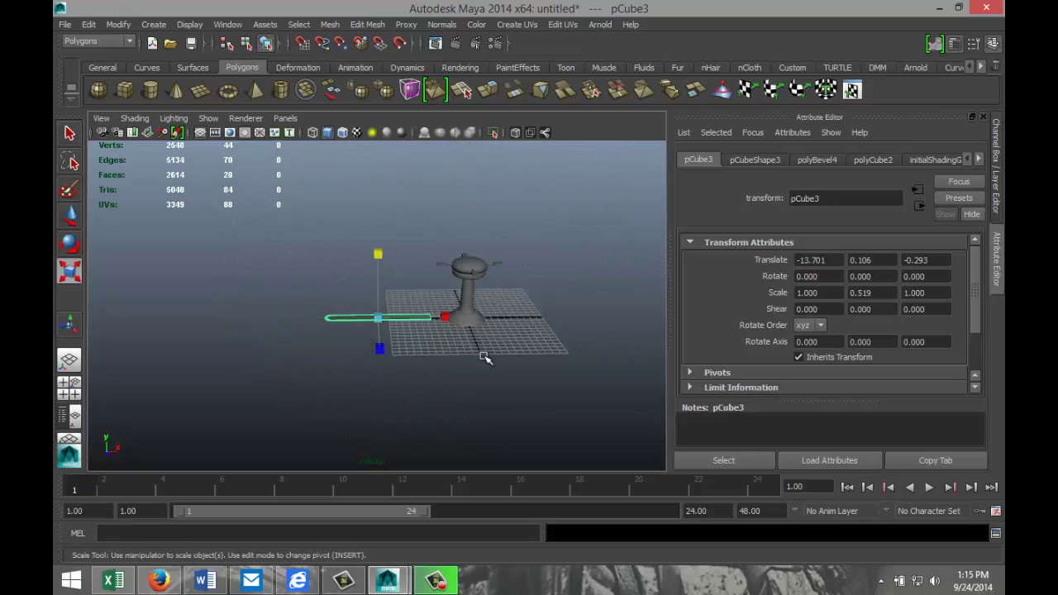
{"action": "left_click_drag", "start_coordinate": [446, 318], "coordinate": [494, 321]}
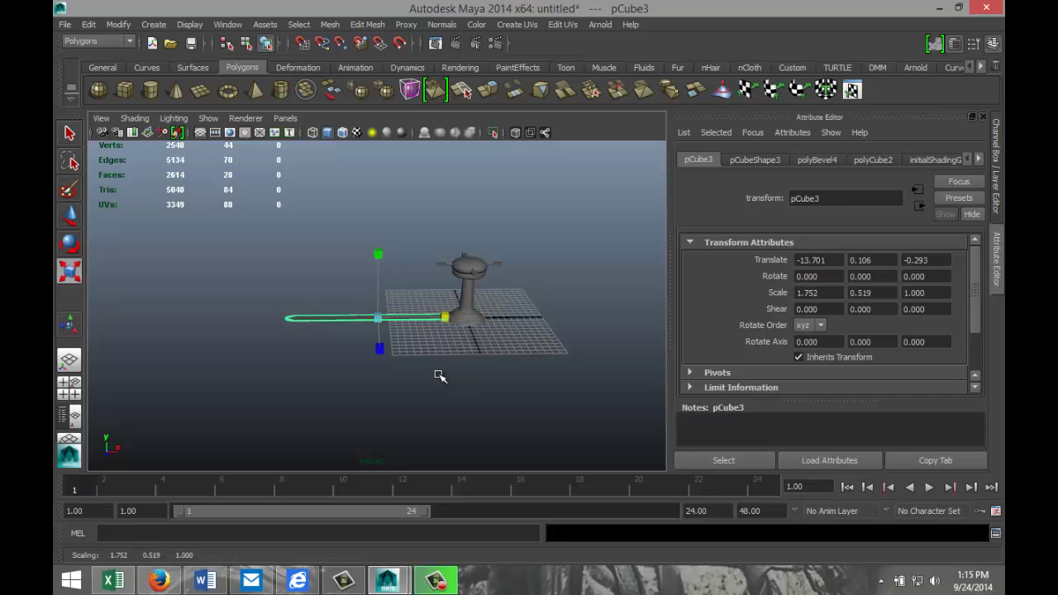
{"action": "left_click", "coordinate": [79, 394]}
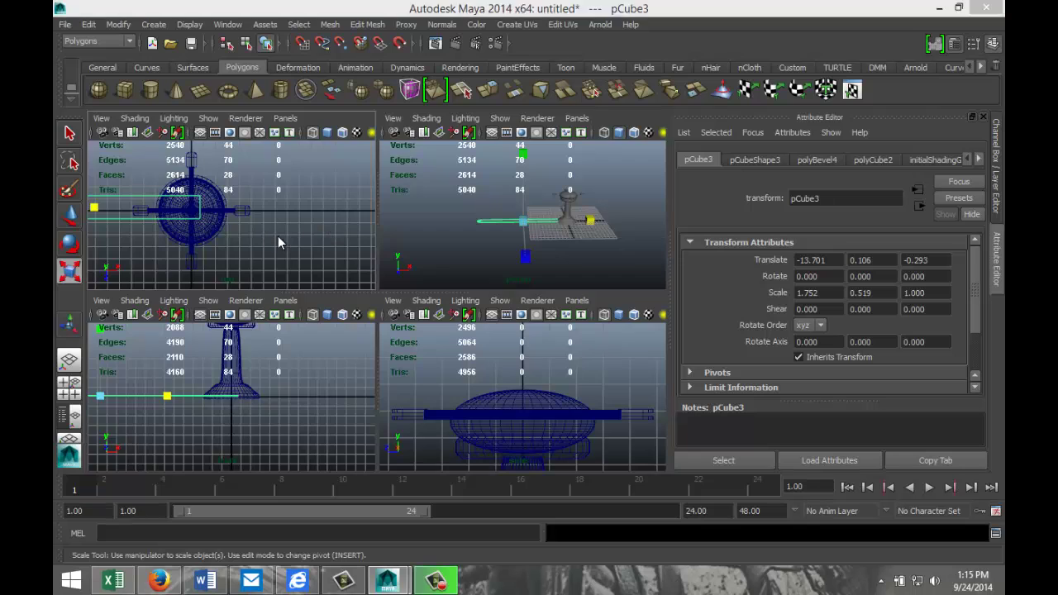
{"action": "key", "text": "space"}
{"action": "scroll", "coordinate": [348, 265], "scroll_direction": "down", "scroll_amount": 3}
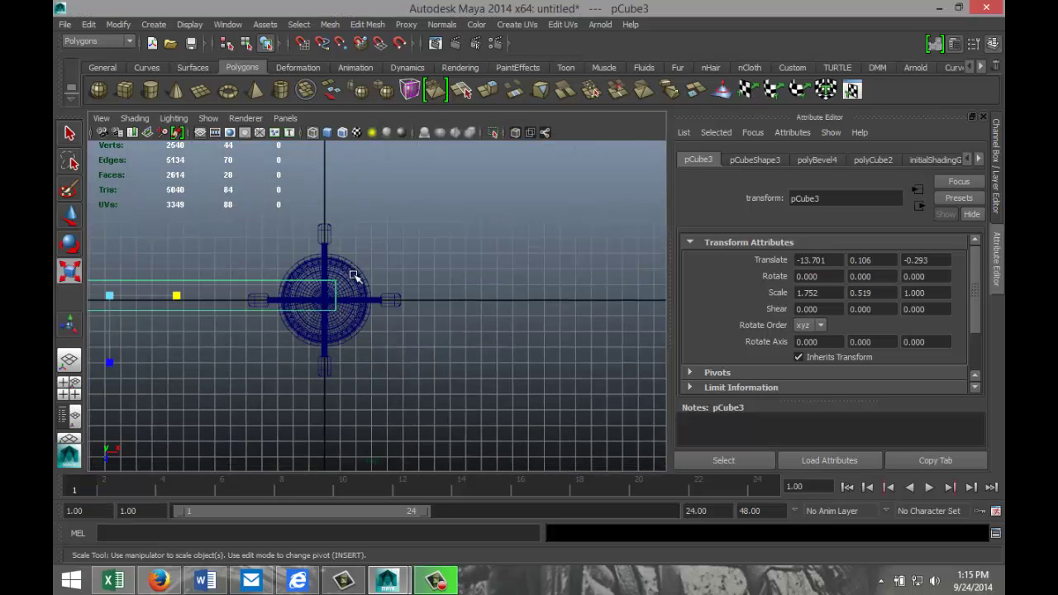
Move the plank left of the pedestal onto its axis at X -18.632.
{"action": "scroll", "coordinate": [296, 338], "scroll_direction": "down", "scroll_amount": 1}
{"action": "key", "text": "w"}
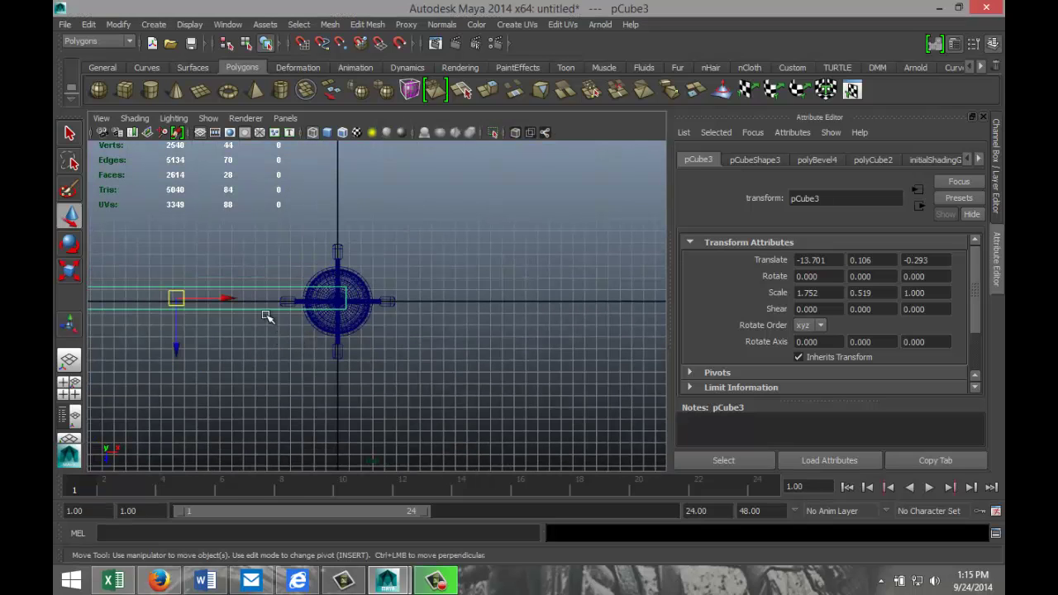
{"action": "left_click_drag", "start_coordinate": [229, 300], "coordinate": [173, 308]}
{"action": "left_click_drag", "start_coordinate": [118, 343], "coordinate": [117, 348]}
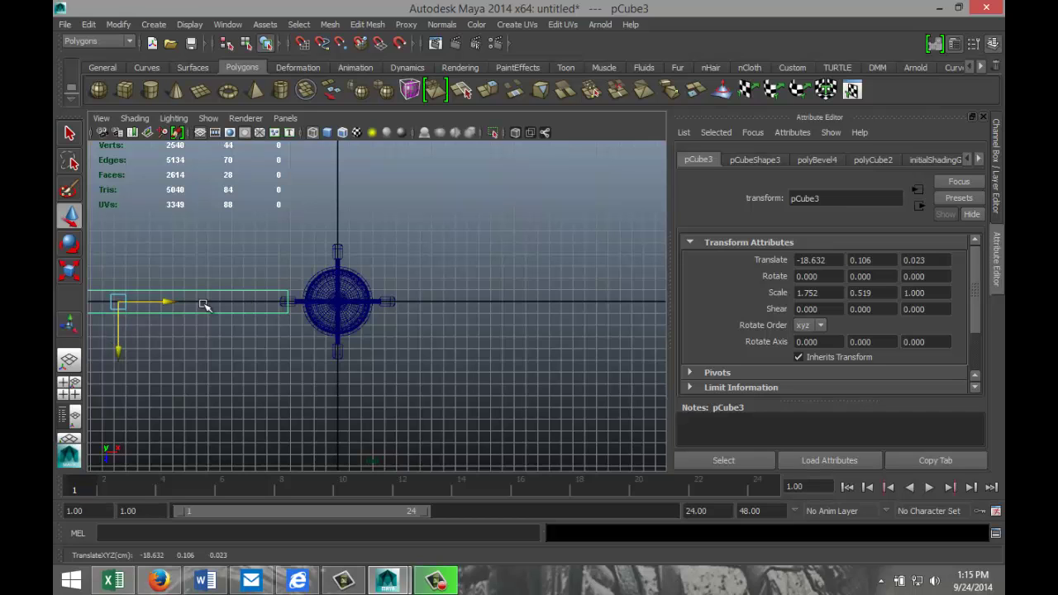
{"action": "right_click_drag", "start_coordinate": [324, 364], "coordinate": [496, 360], "text": "alt"}
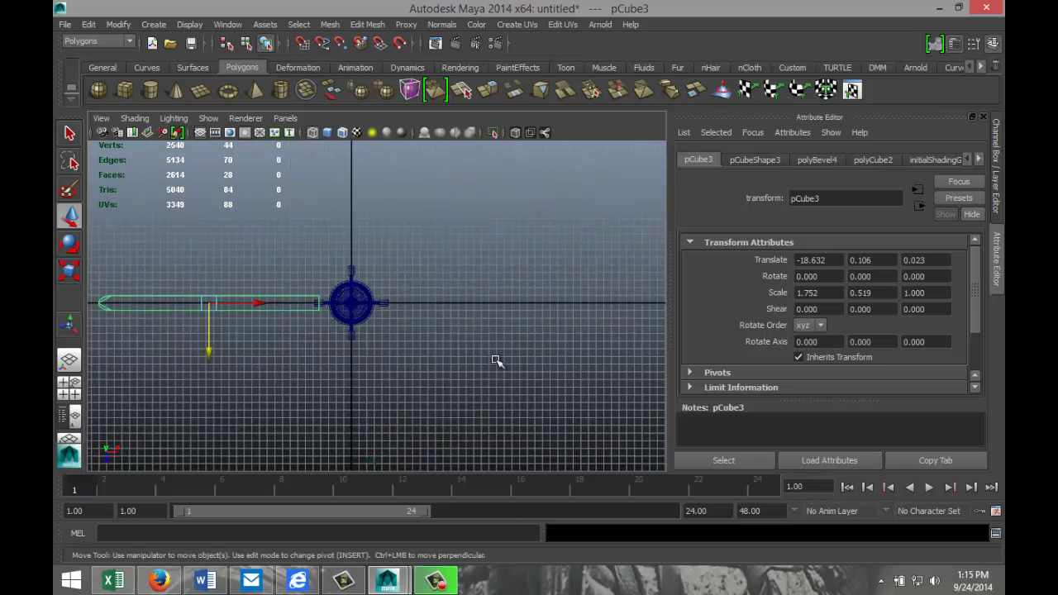
Duplicate the plank to the pedestal's right side and rotate the copy 180 on Y.
{"action": "key", "text": "ctrl+d"}
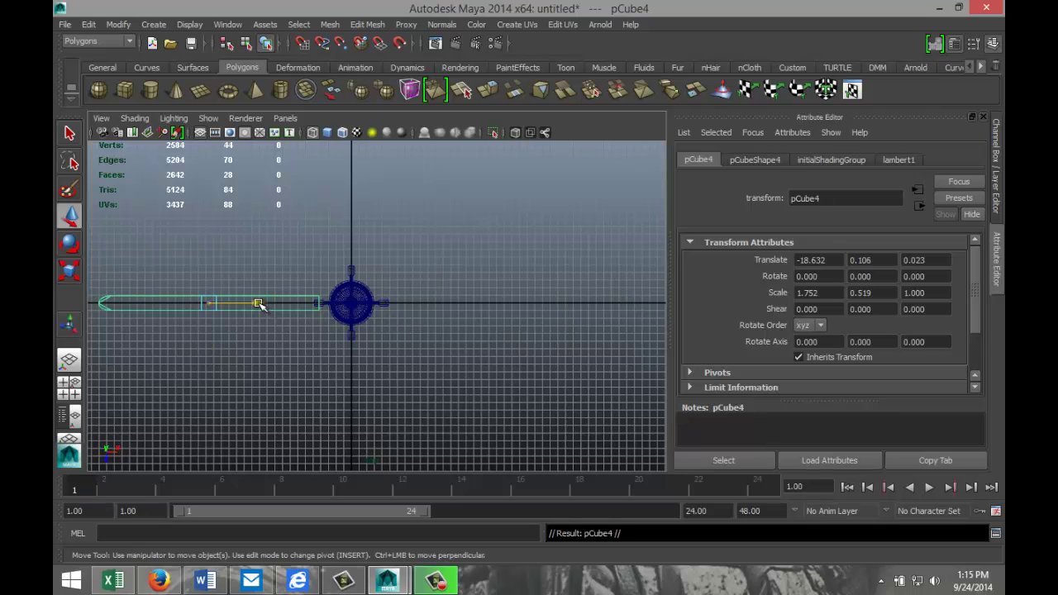
{"action": "left_click_drag", "start_coordinate": [258, 304], "coordinate": [566, 304]}
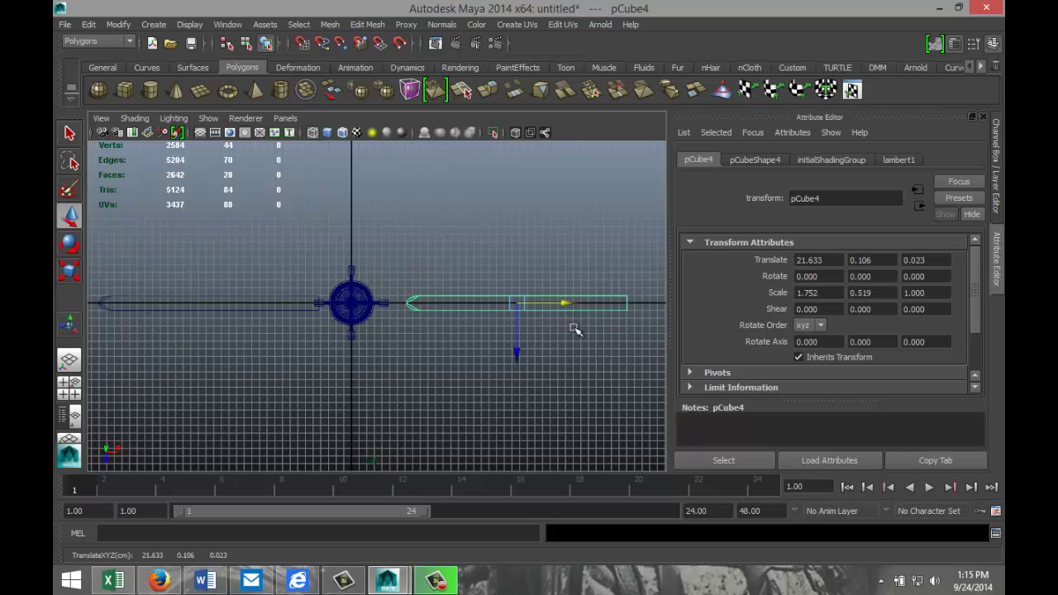
{"action": "key", "text": "e"}
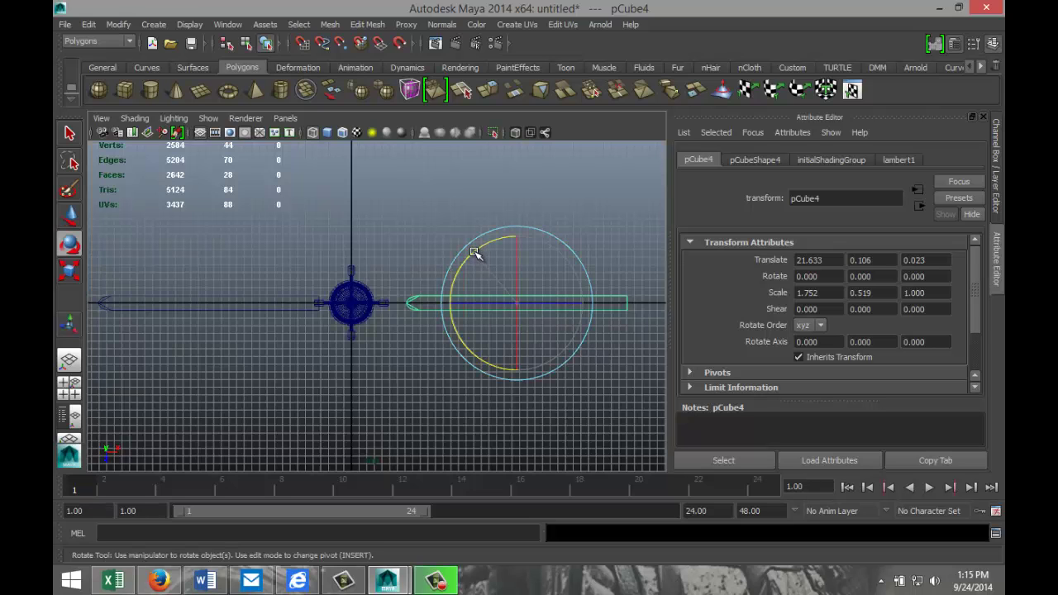
{"action": "left_click_drag", "start_coordinate": [474, 252], "coordinate": [570, 357]}
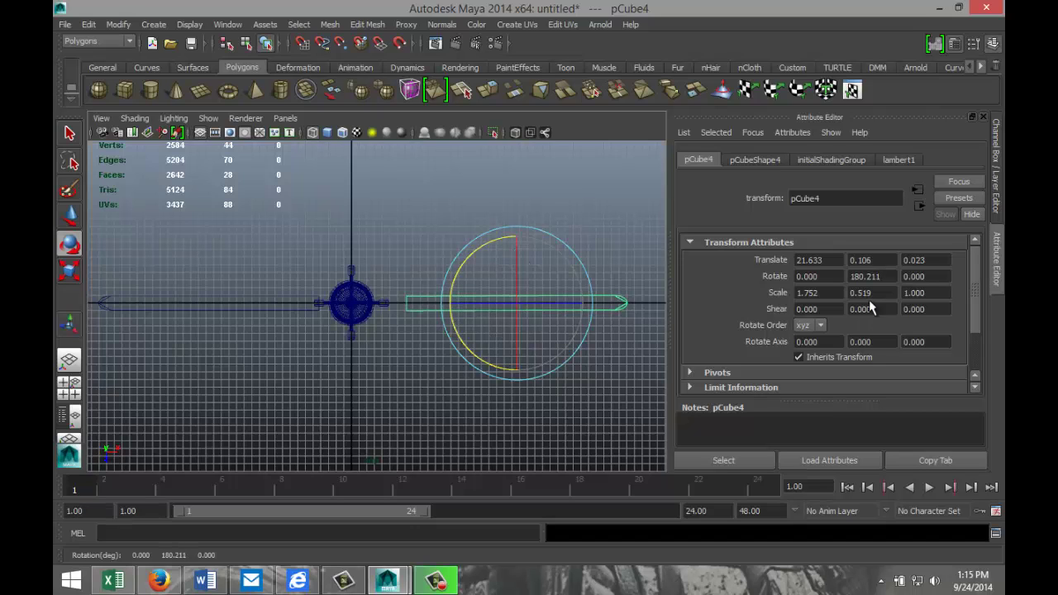
{"action": "double_click", "coordinate": [894, 276]}
{"action": "type", "text": "18"}
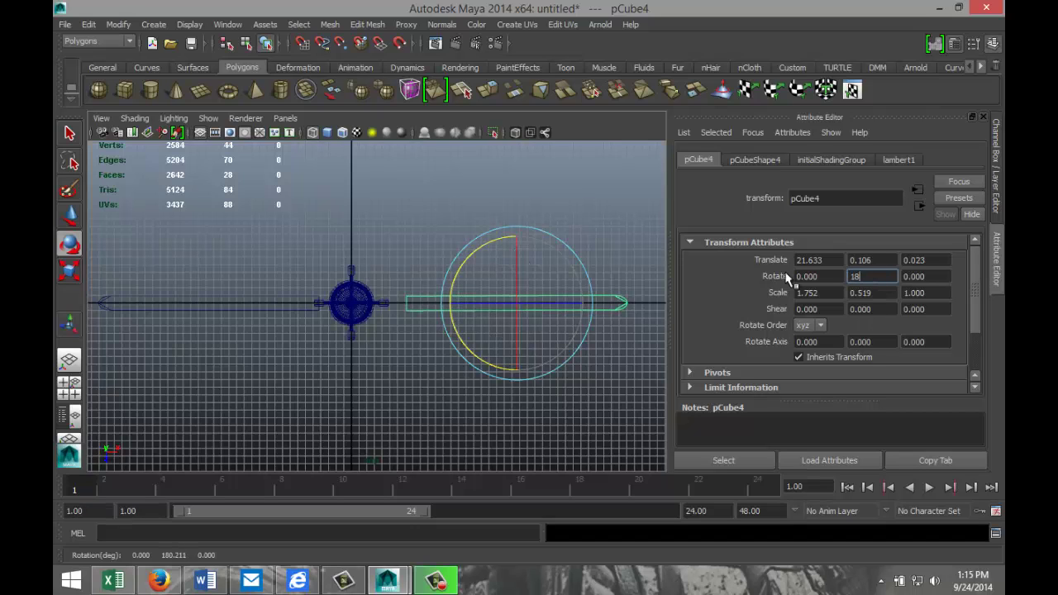
{"action": "type", "text": "0"}
{"action": "key", "text": "Return"}
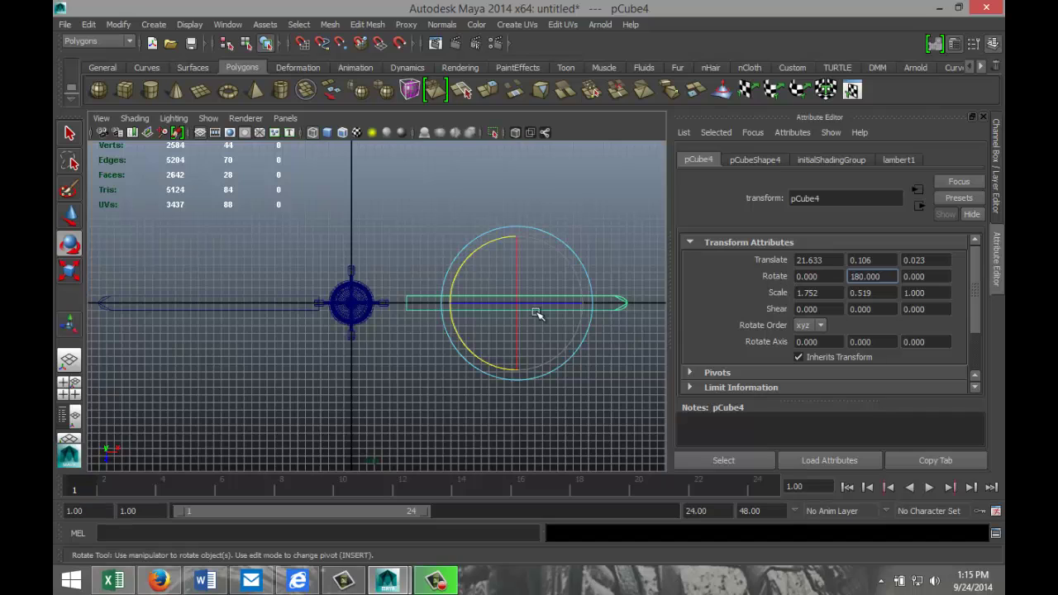
Place the copy at Translate X 18.632 and select both blades.
{"action": "left_click", "coordinate": [266, 315]}
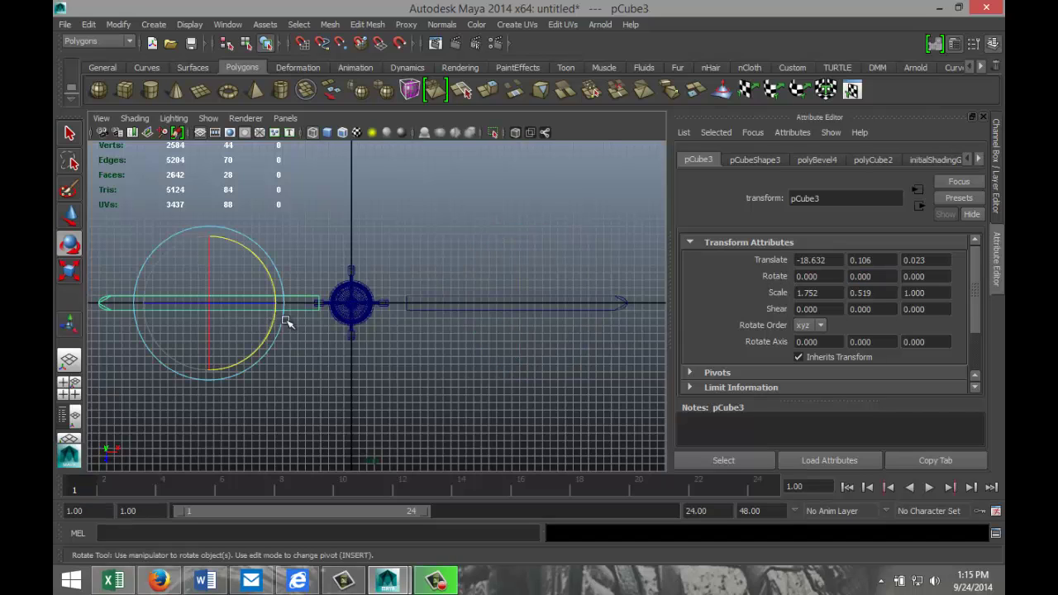
{"action": "left_click", "coordinate": [609, 315]}
{"action": "left_click", "coordinate": [827, 262]}
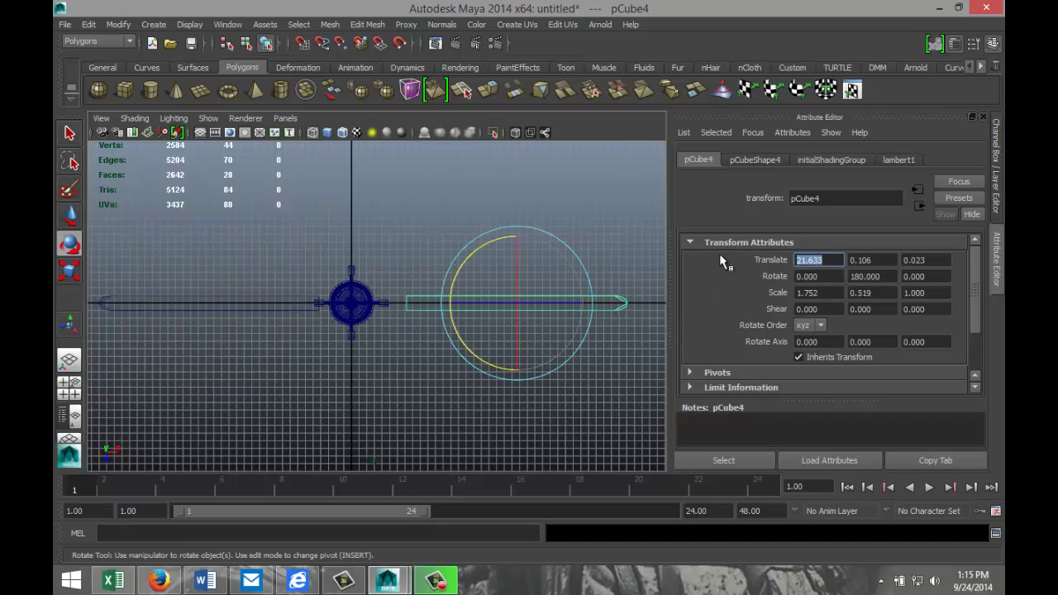
{"action": "type", "text": "18.632"}
{"action": "key", "text": "Return"}
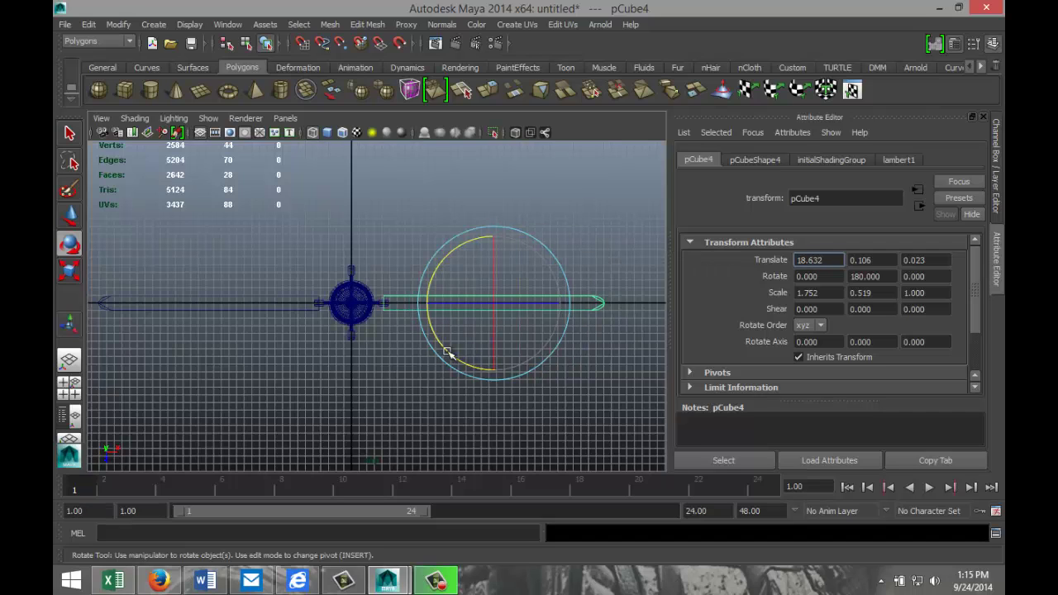
{"action": "left_click", "coordinate": [269, 306], "text": "shift"}
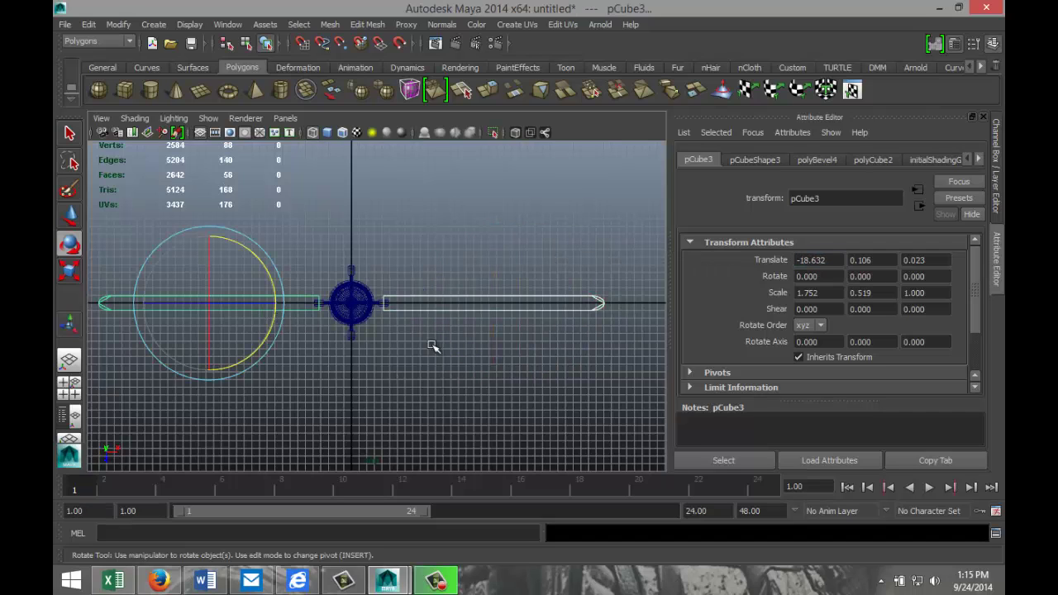
{"action": "left_click", "coordinate": [330, 24]}
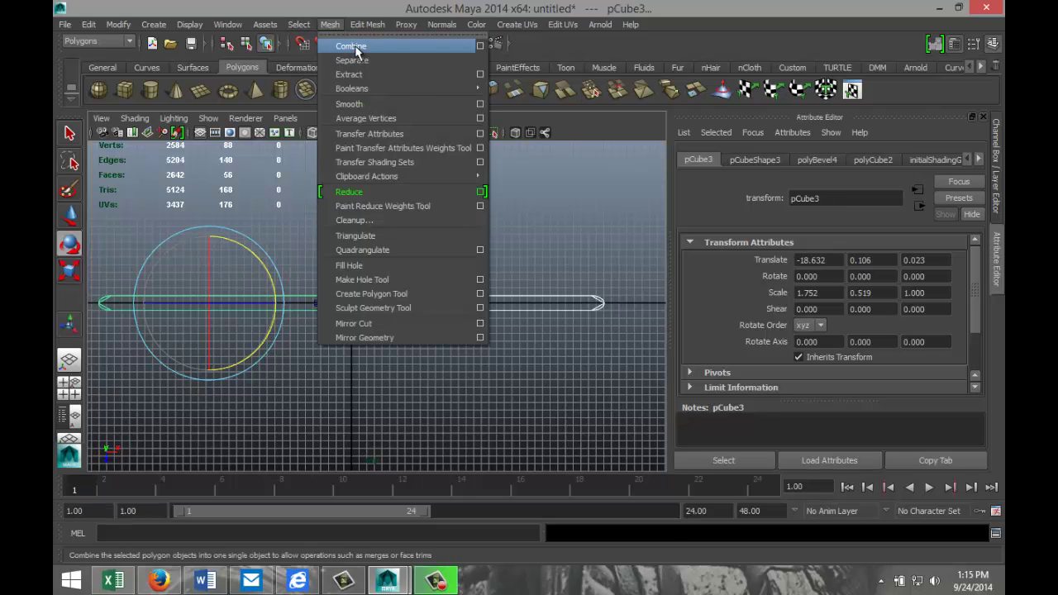
Combine the two blades into one mesh, duplicate it, and rotate the copy to -90 on Y.
{"action": "left_click", "coordinate": [355, 48]}
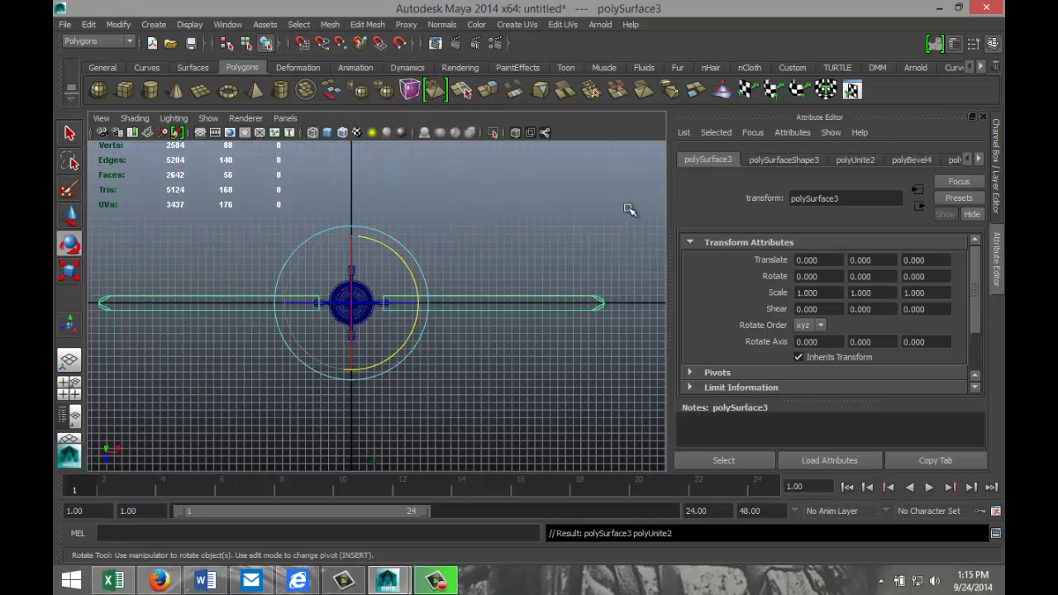
{"action": "key", "text": "ctrl+d"}
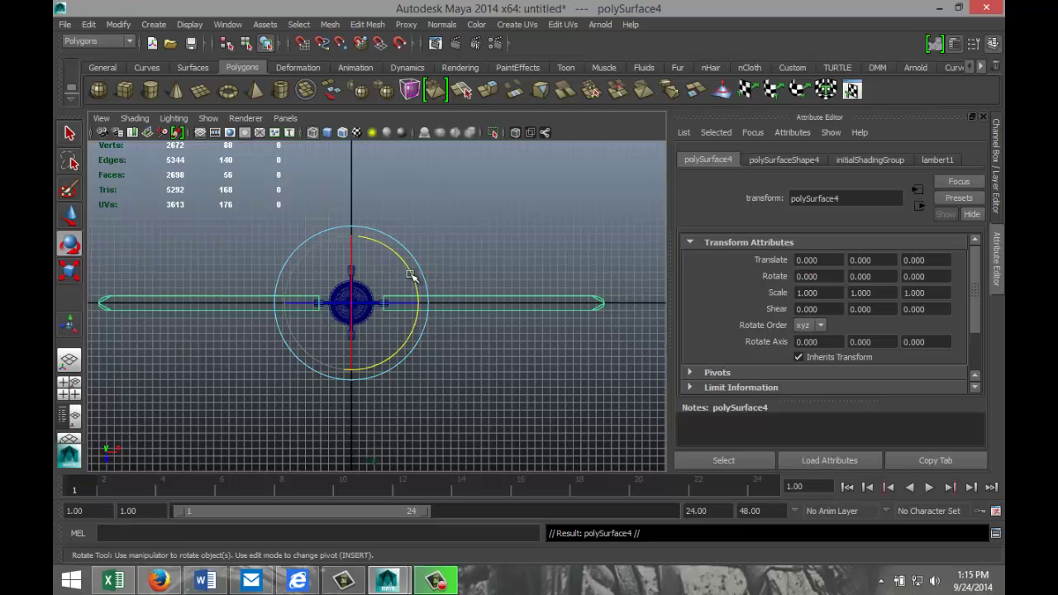
{"action": "left_click_drag", "start_coordinate": [419, 288], "coordinate": [372, 351]}
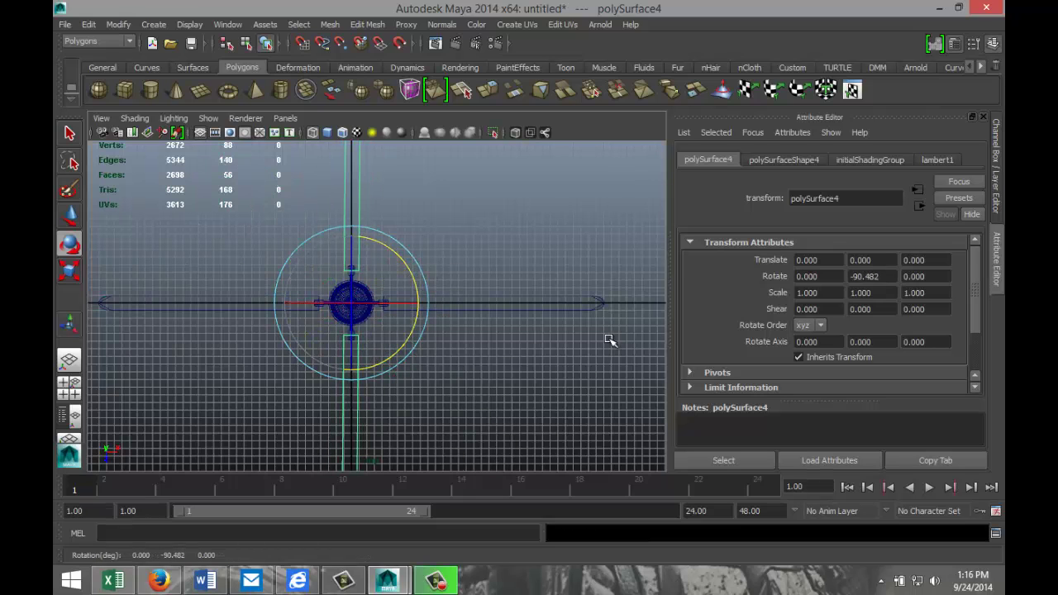
{"action": "left_click", "coordinate": [884, 279]}
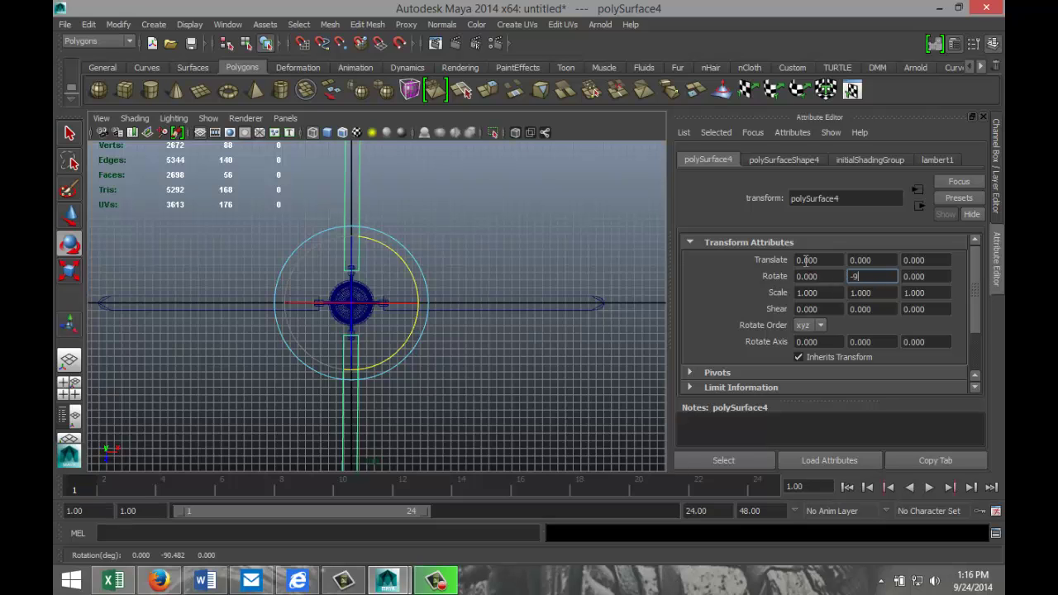
{"action": "type", "text": "-90"}
{"action": "key", "text": "Return"}
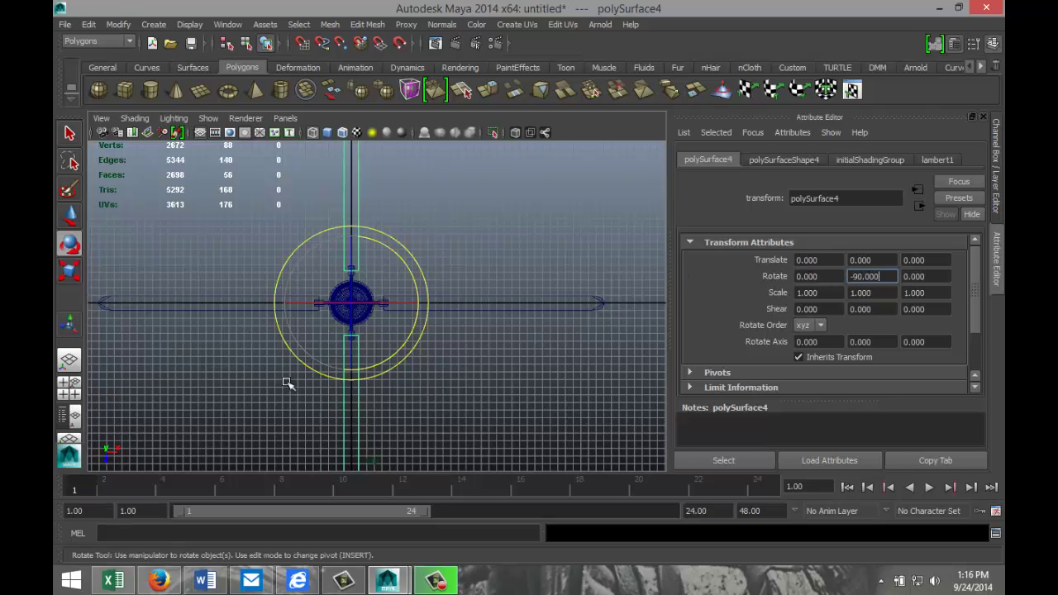
Select the other blade pair in the perspective view, then switch to an orthographic side view.
{"action": "left_click", "coordinate": [73, 389]}
{"action": "key", "text": "space"}
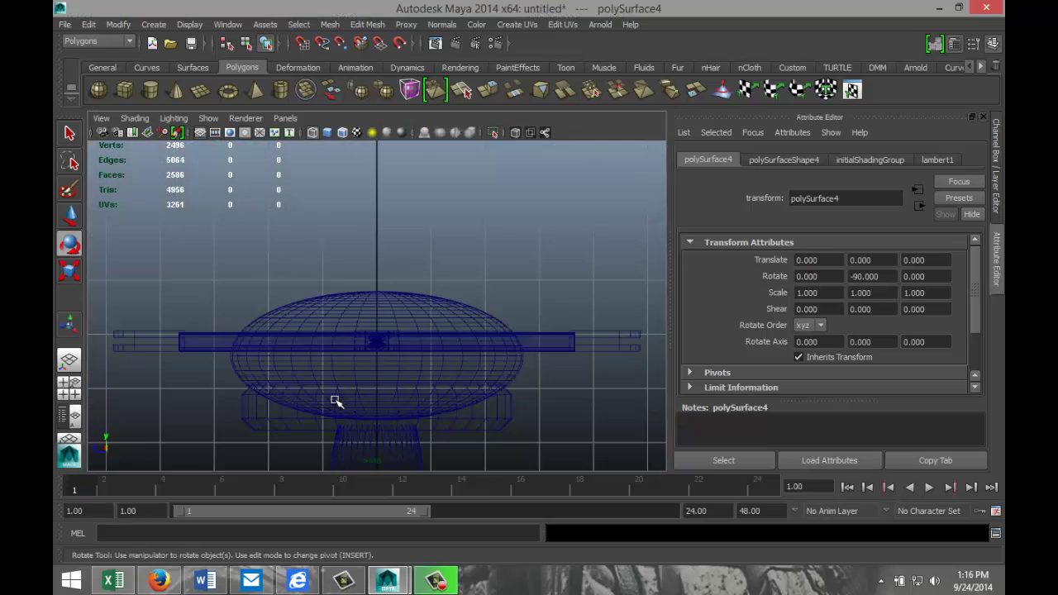
{"action": "scroll", "coordinate": [304, 395], "scroll_direction": "down", "scroll_amount": 6}
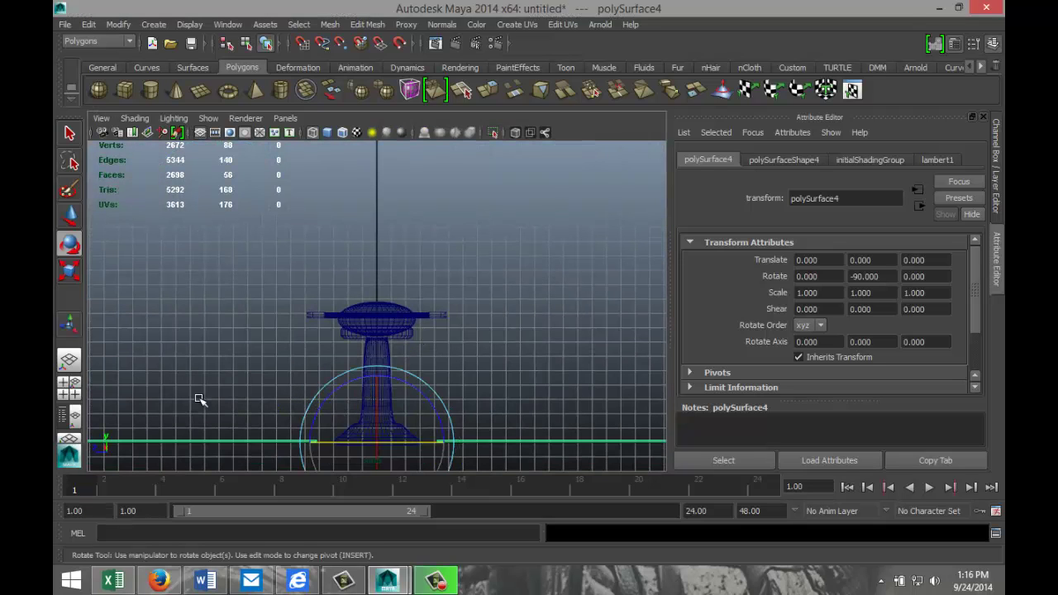
{"action": "key", "text": "space"}
{"action": "key", "text": "space"}
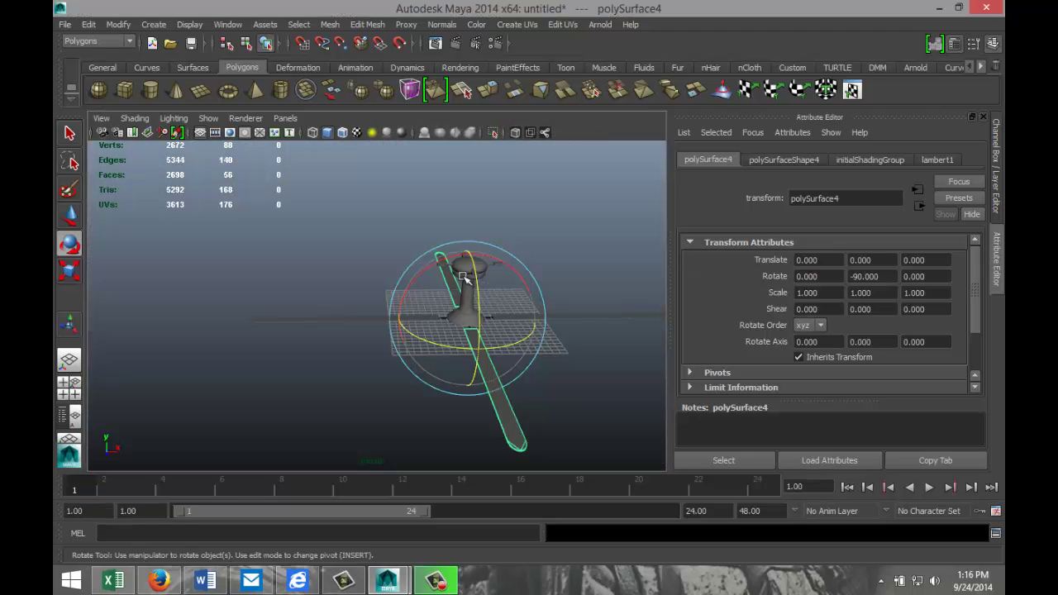
{"action": "left_click", "coordinate": [300, 321]}
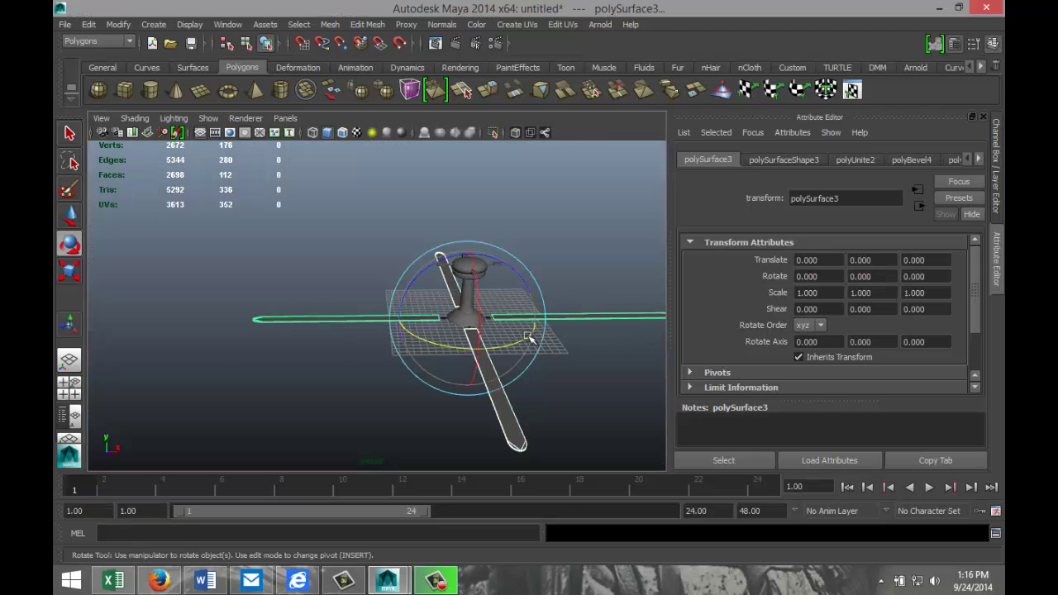
{"action": "key", "text": "space"}
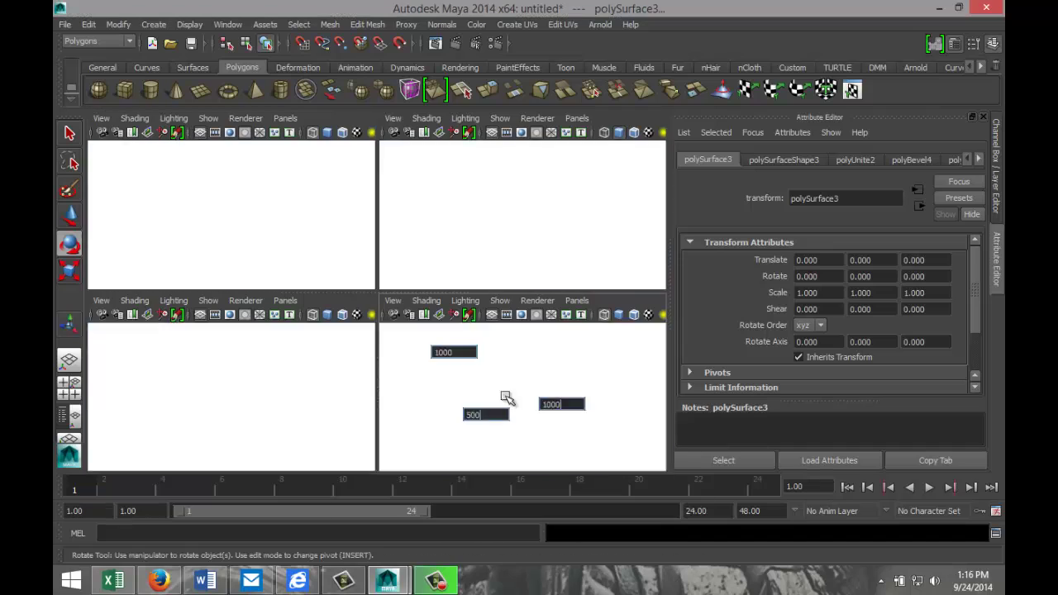
Move the blades up the Y axis in the side view to Translate Y 8.790.
{"action": "key", "text": "space"}
{"action": "key", "text": "w"}
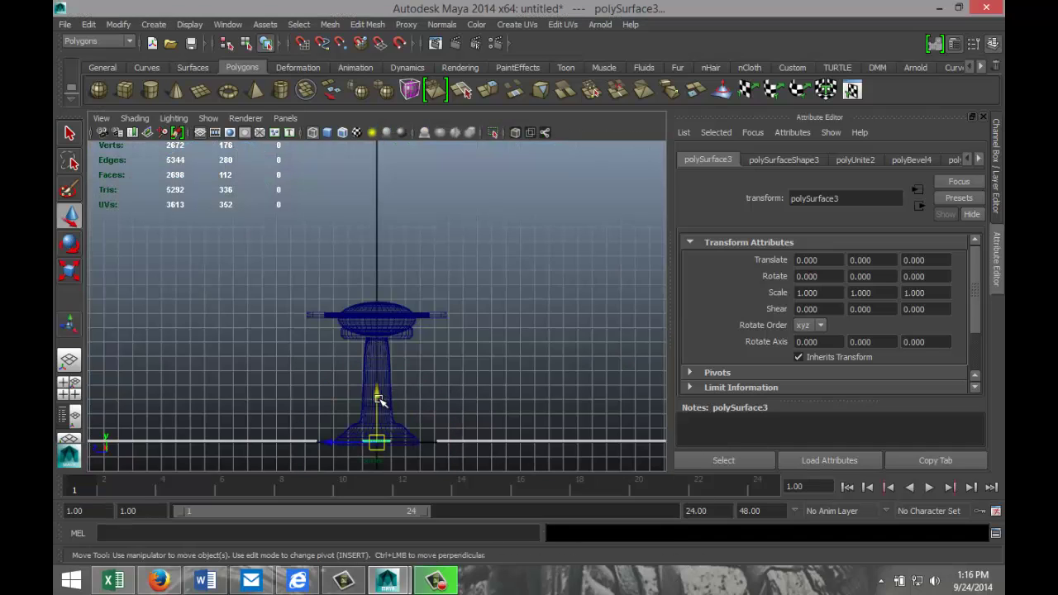
{"action": "left_click_drag", "start_coordinate": [378, 394], "coordinate": [379, 285]}
{"action": "scroll", "coordinate": [374, 328], "scroll_direction": "up", "scroll_amount": 5}
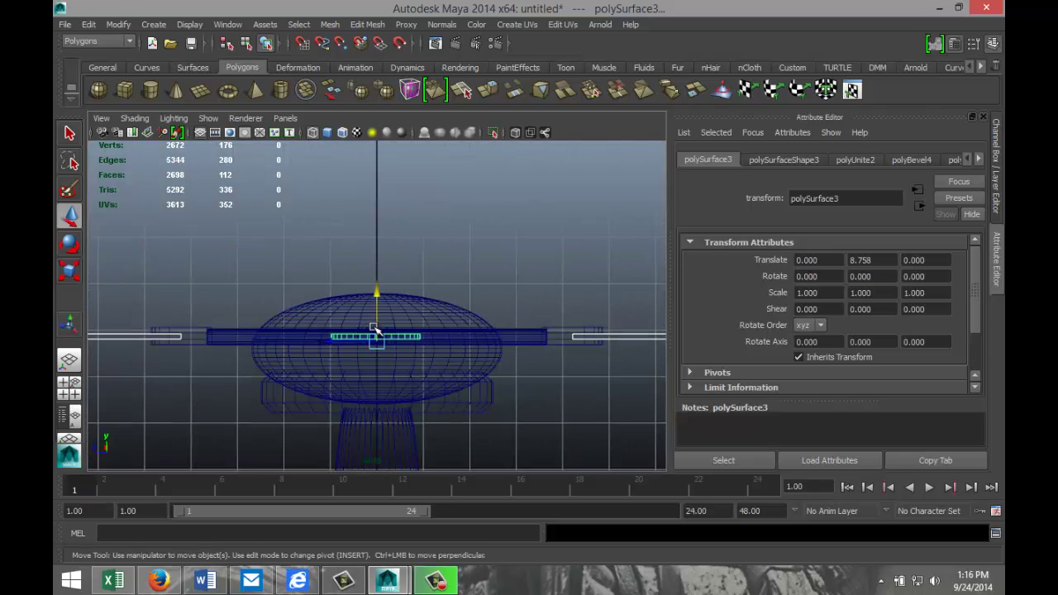
{"action": "left_click", "coordinate": [379, 293]}
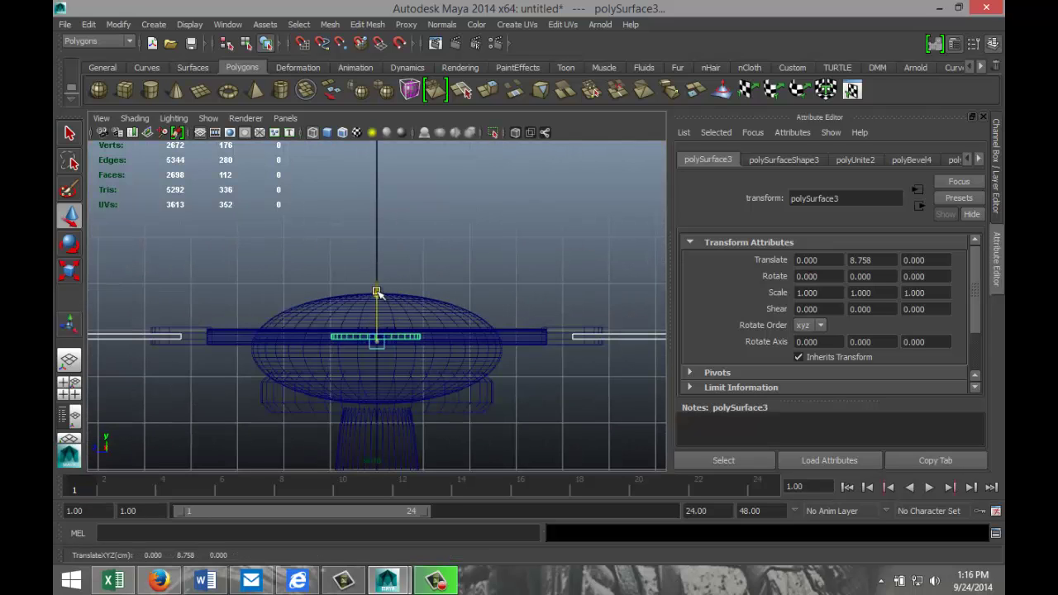
{"action": "left_click_drag", "start_coordinate": [377, 292], "coordinate": [377, 292]}
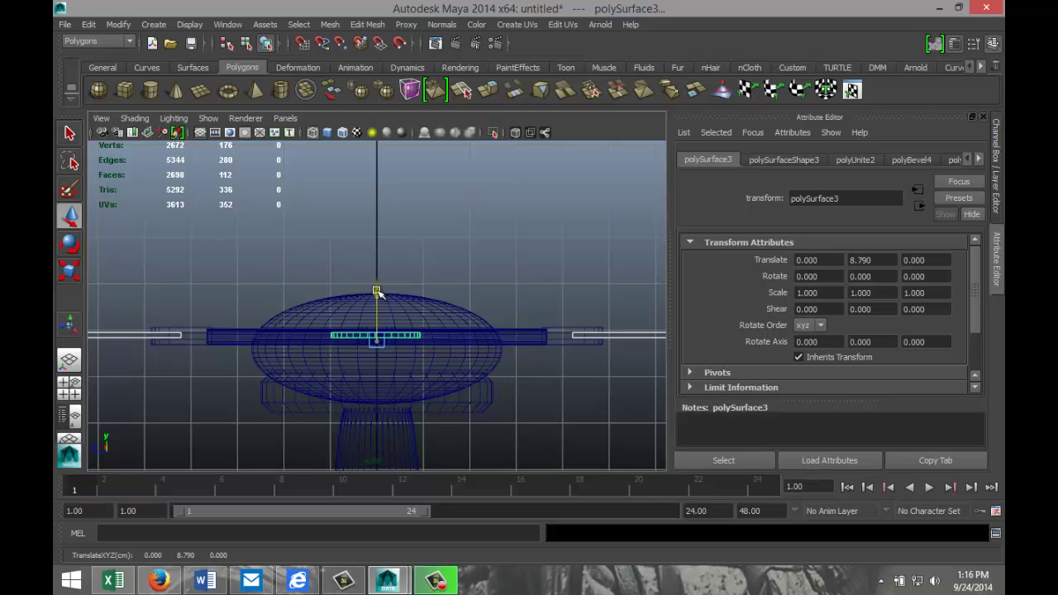
Marquee-select all parts of the propeller in the perspective view.
{"action": "left_click", "coordinate": [79, 390]}
{"action": "key", "text": "space"}
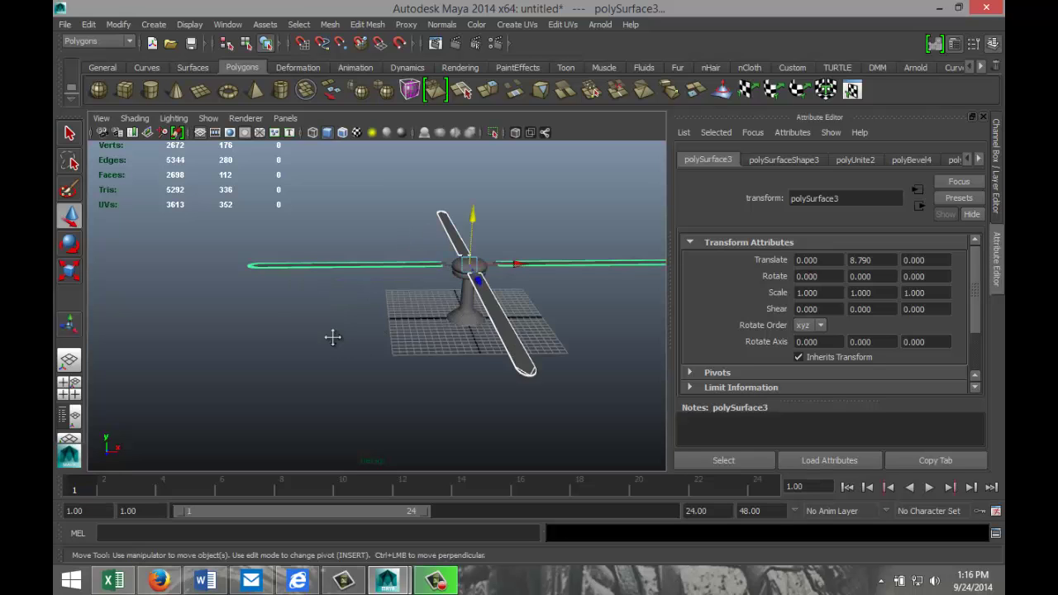
{"action": "left_click_drag", "start_coordinate": [332, 337], "coordinate": [375, 383], "text": "alt"}
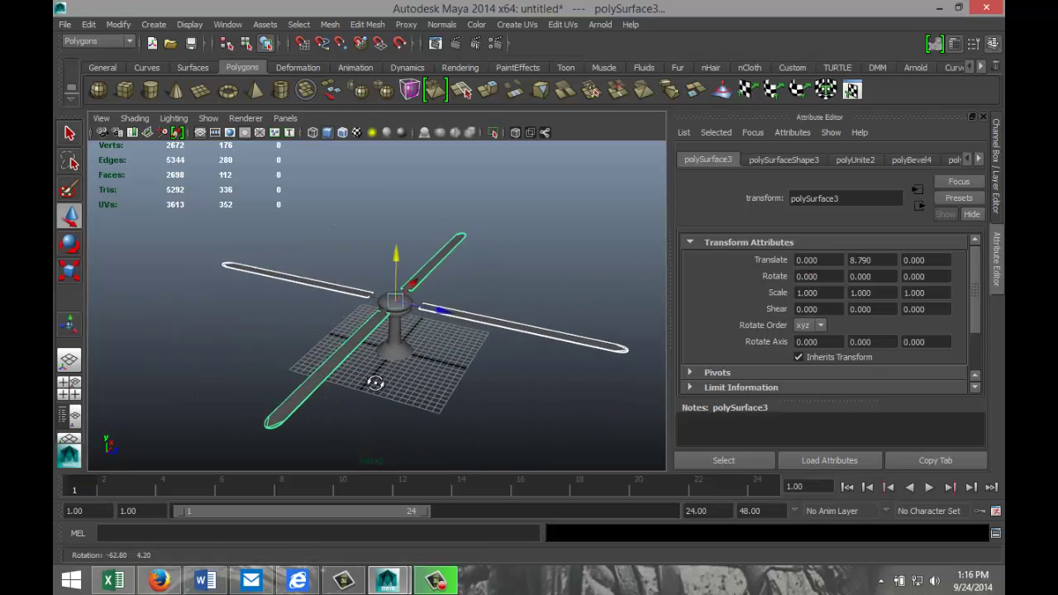
{"action": "scroll", "coordinate": [411, 366], "scroll_direction": "down", "scroll_amount": 5}
{"action": "scroll", "coordinate": [414, 370], "scroll_direction": "up", "scroll_amount": 3}
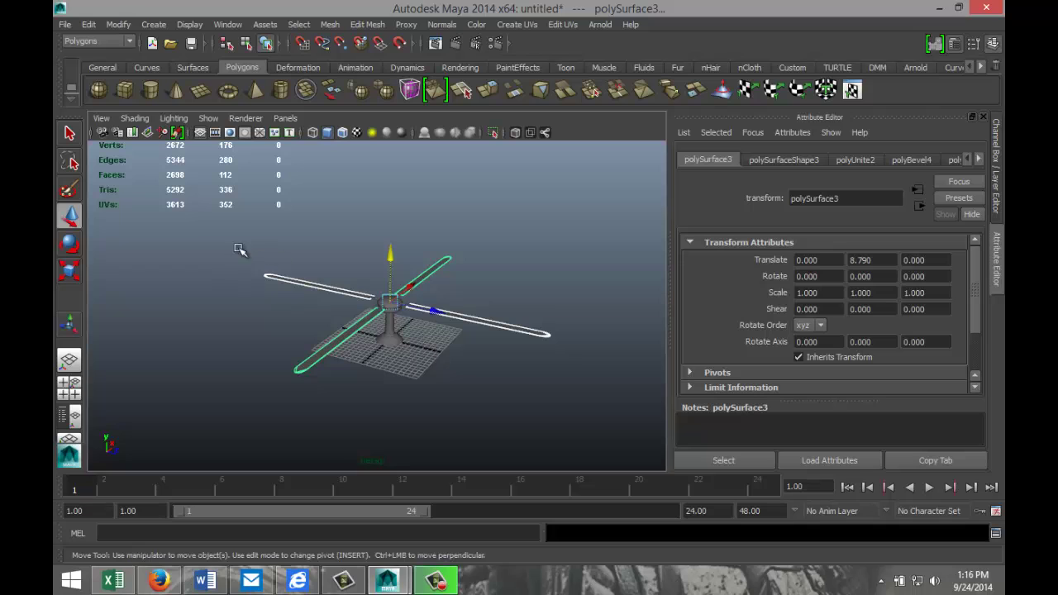
{"action": "left_click_drag", "start_coordinate": [207, 228], "coordinate": [603, 432]}
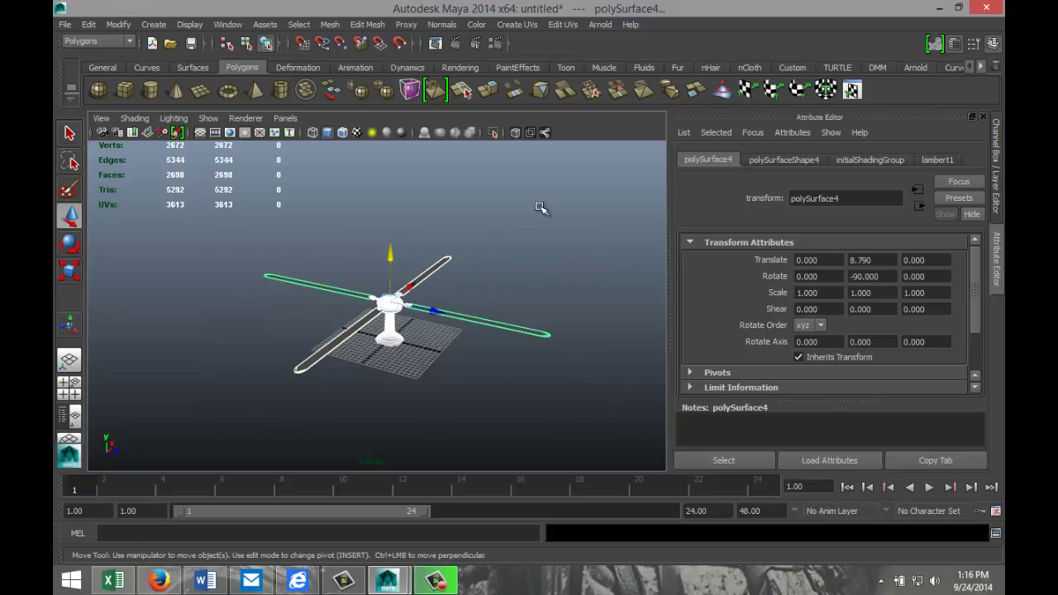
Combine the pedestal and all four blades into one mesh with Mesh > Combine.
{"action": "left_click", "coordinate": [335, 27]}
{"action": "left_click", "coordinate": [352, 45]}
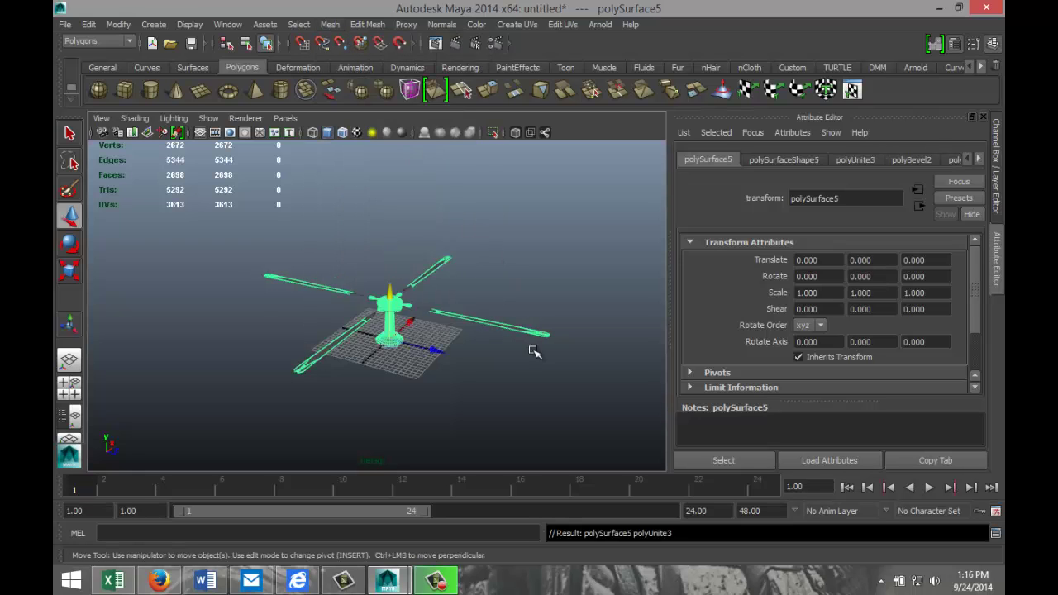
{"action": "left_click_drag", "start_coordinate": [492, 370], "coordinate": [456, 378], "text": "alt"}
{"action": "scroll", "coordinate": [476, 382], "scroll_direction": "up", "scroll_amount": 5}
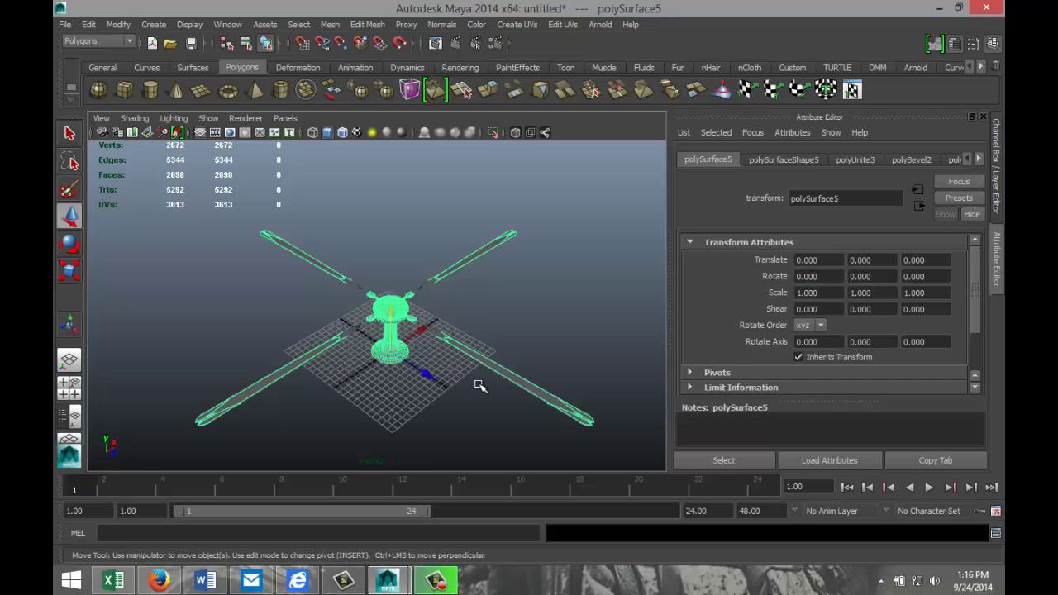
{"action": "scroll", "coordinate": [416, 376], "scroll_direction": "down", "scroll_amount": 5}
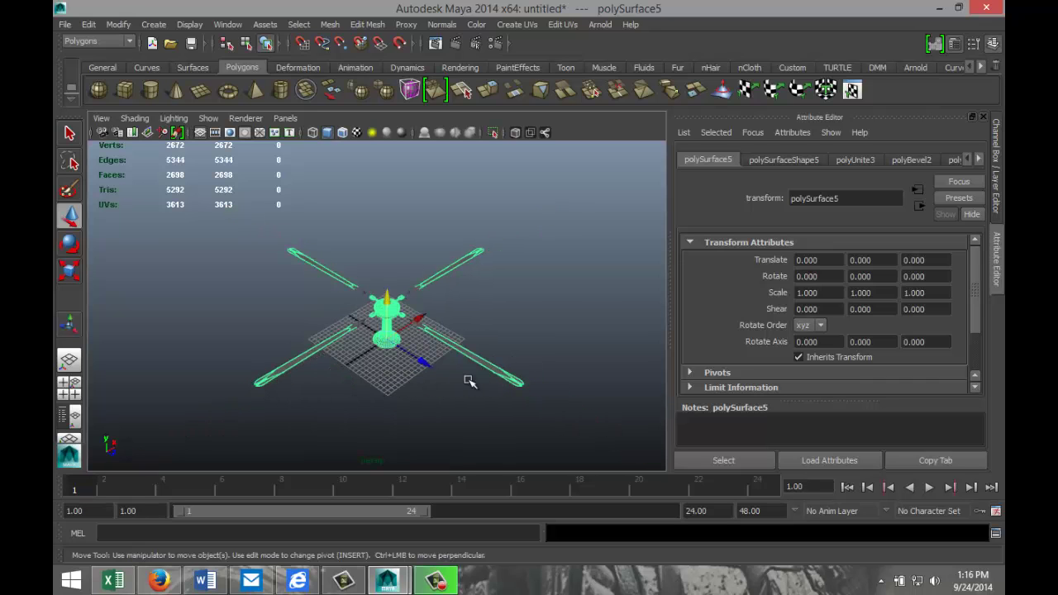
Center the combined mesh's pivot and inspect the rotor from several angles.
{"action": "left_click", "coordinate": [118, 24]}
{"action": "left_click", "coordinate": [168, 166]}
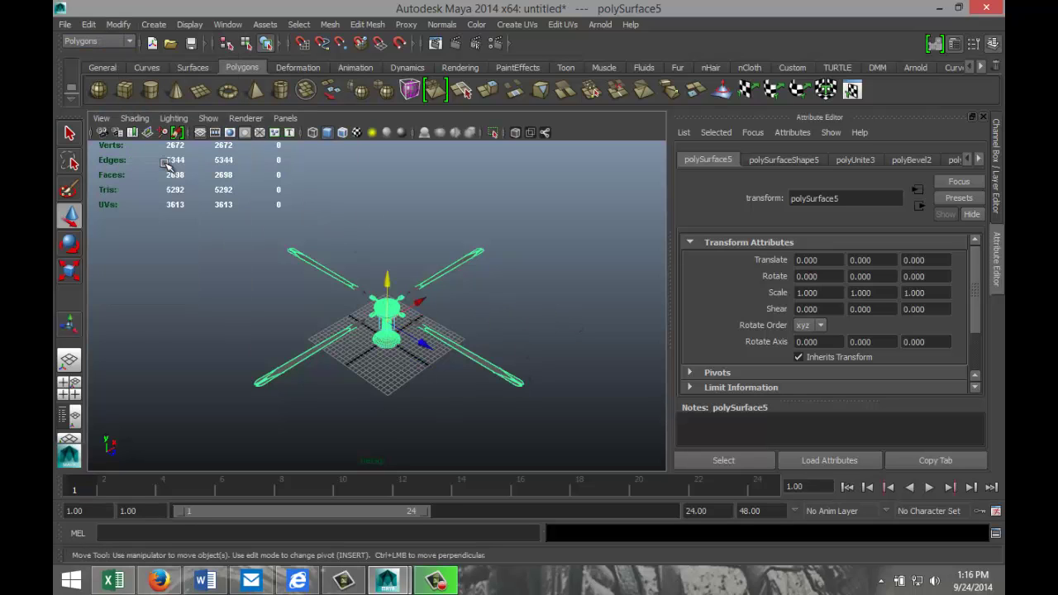
{"action": "left_click_drag", "start_coordinate": [533, 290], "coordinate": [502, 240], "text": "alt"}
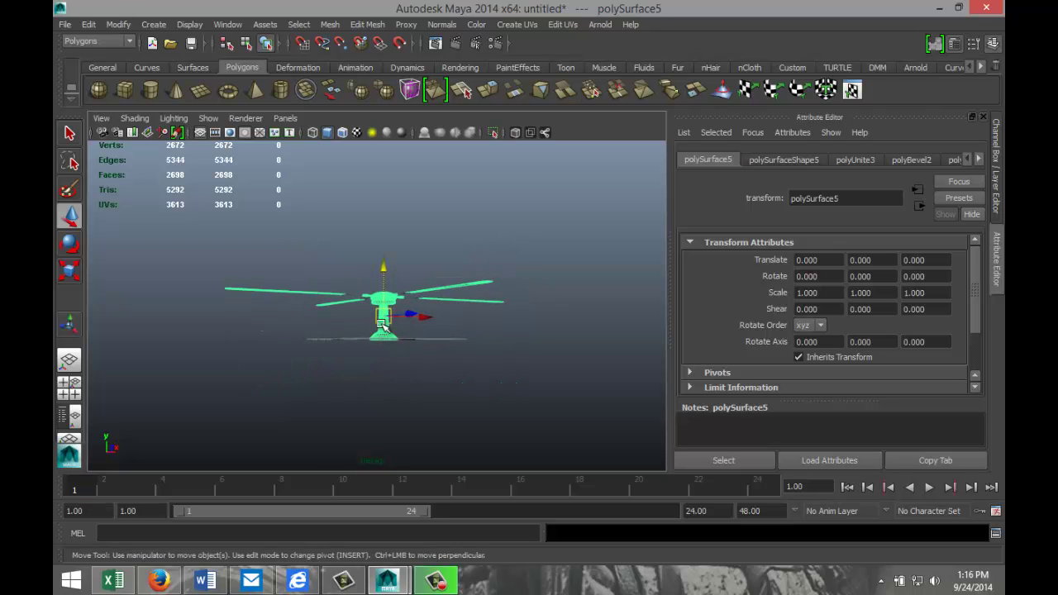
{"action": "mouse_move", "coordinate": [385, 316]}
{"action": "left_mouse_down", "text": "alt"}
{"action": "mouse_move", "coordinate": [472, 378]}
{"action": "mouse_move", "coordinate": [518, 442]}
{"action": "mouse_move", "coordinate": [379, 321]}
{"action": "left_mouse_up", "text": "alt"}
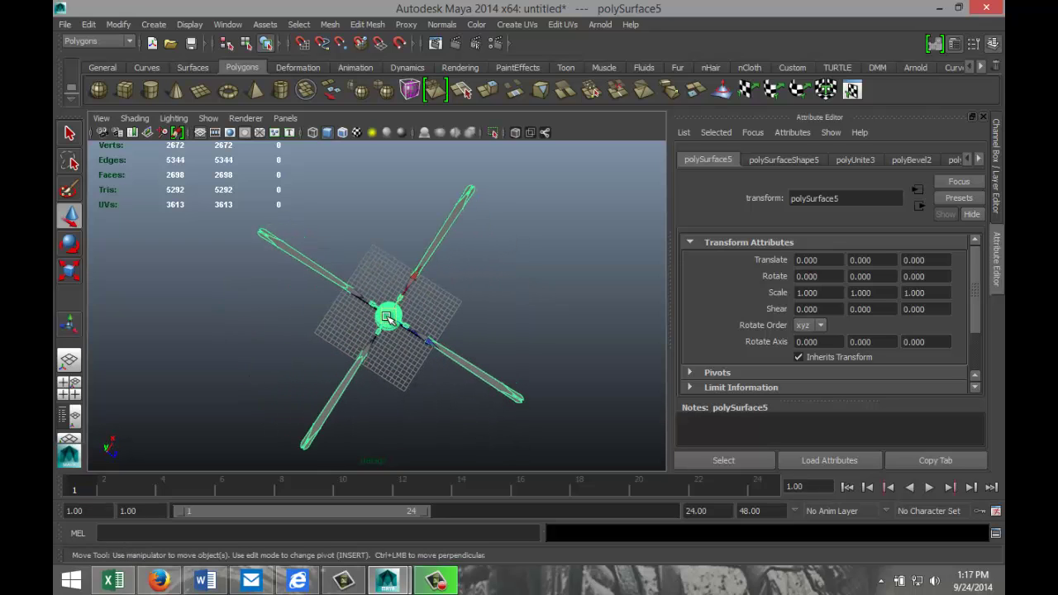
{"action": "left_click_drag", "start_coordinate": [428, 389], "coordinate": [378, 321], "text": "alt"}
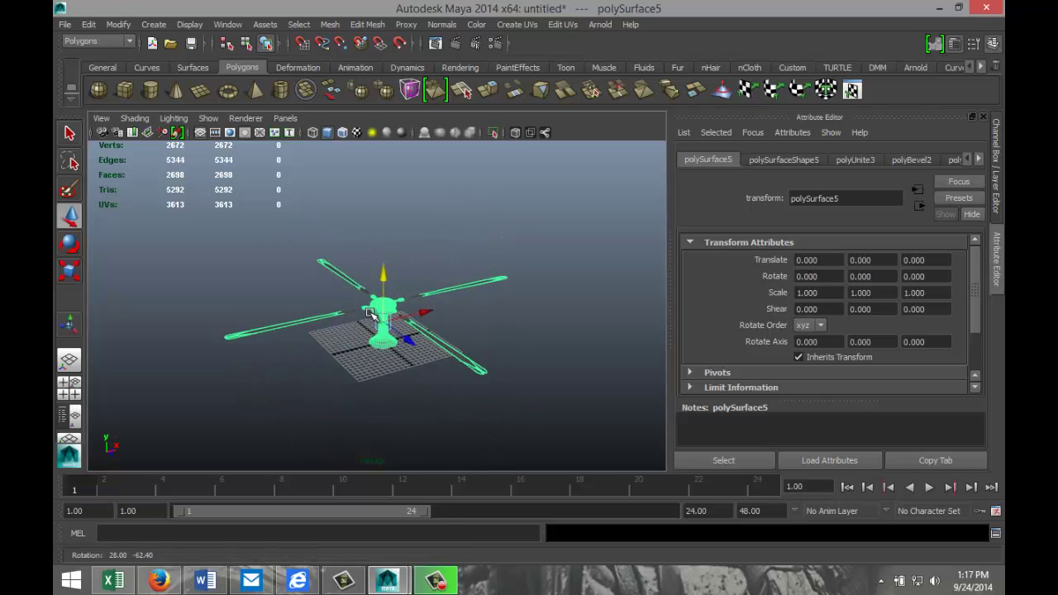
{"action": "middle_click_drag", "start_coordinate": [539, 352], "coordinate": [533, 322], "text": "alt"}
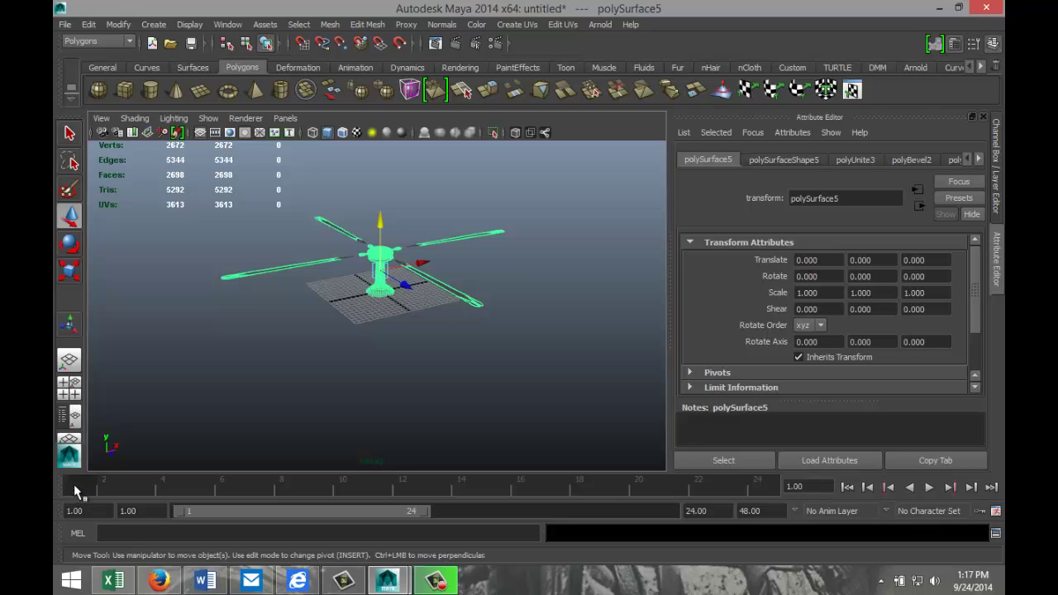
Key the mesh's translate, rotate and scale at frame 1 and set the end time to 300.
{"action": "key", "text": "s"}
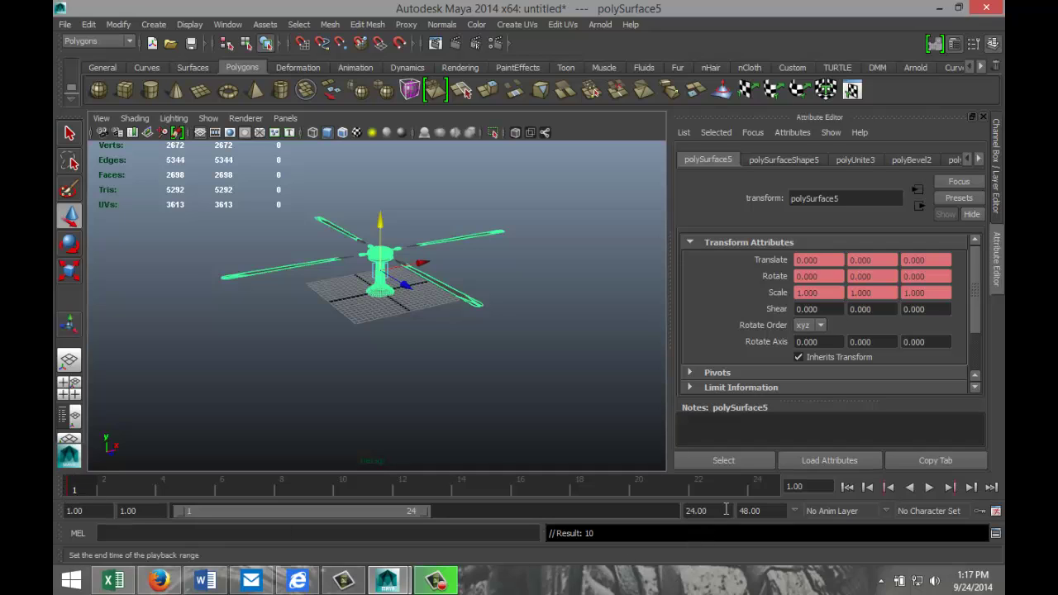
{"action": "left_click", "coordinate": [699, 511]}
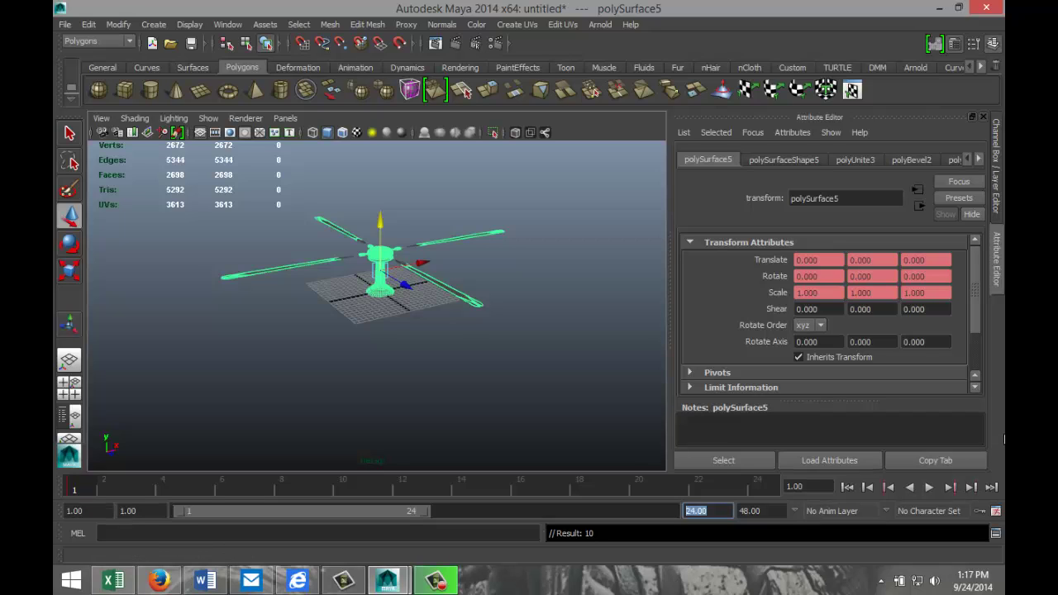
{"action": "type", "text": "300"}
{"action": "key", "text": "Return"}
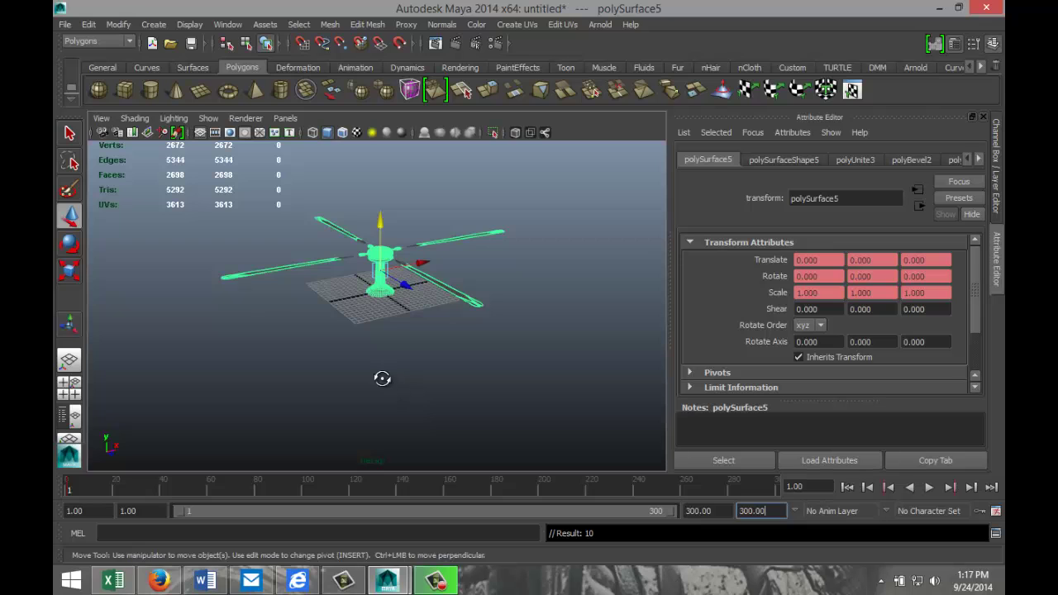
{"action": "left_click_drag", "start_coordinate": [379, 378], "coordinate": [413, 408], "text": "alt"}
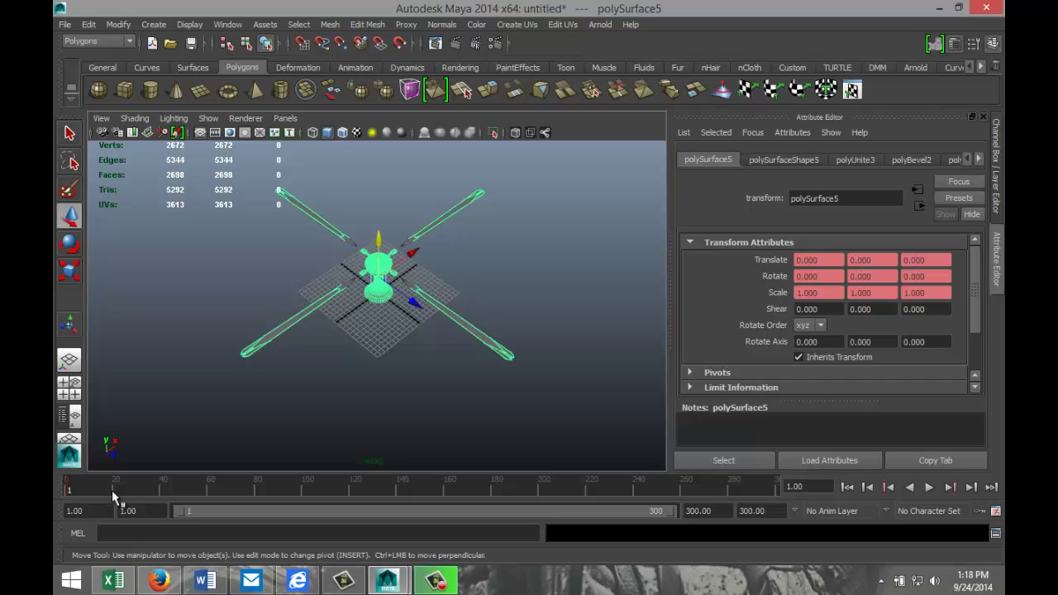
On frame 20, select the rotor polySurface5 and set its Rotate Y to -360.
{"action": "left_click", "coordinate": [113, 490]}
{"action": "left_click", "coordinate": [541, 304]}
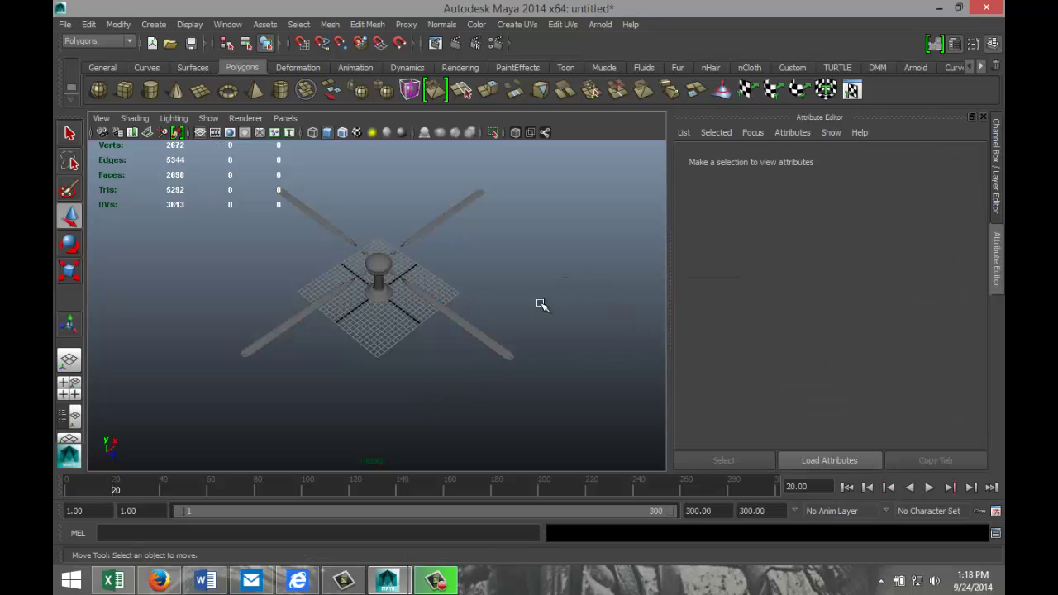
{"action": "left_click", "coordinate": [488, 337]}
{"action": "key", "text": "e"}
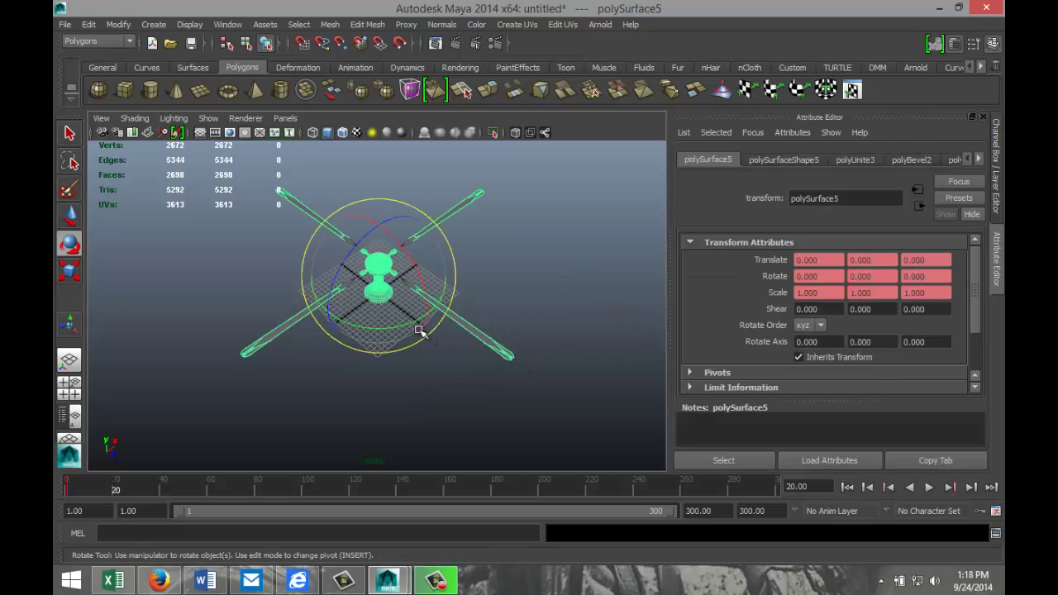
{"action": "left_click_drag", "start_coordinate": [413, 325], "coordinate": [383, 331]}
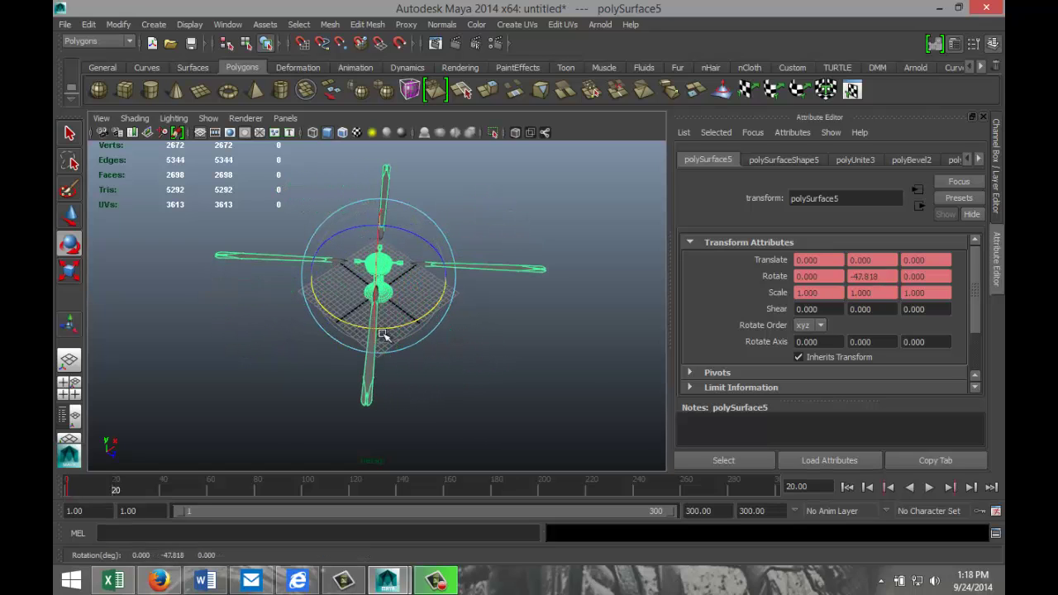
{"action": "left_click_drag", "start_coordinate": [885, 277], "coordinate": [764, 277]}
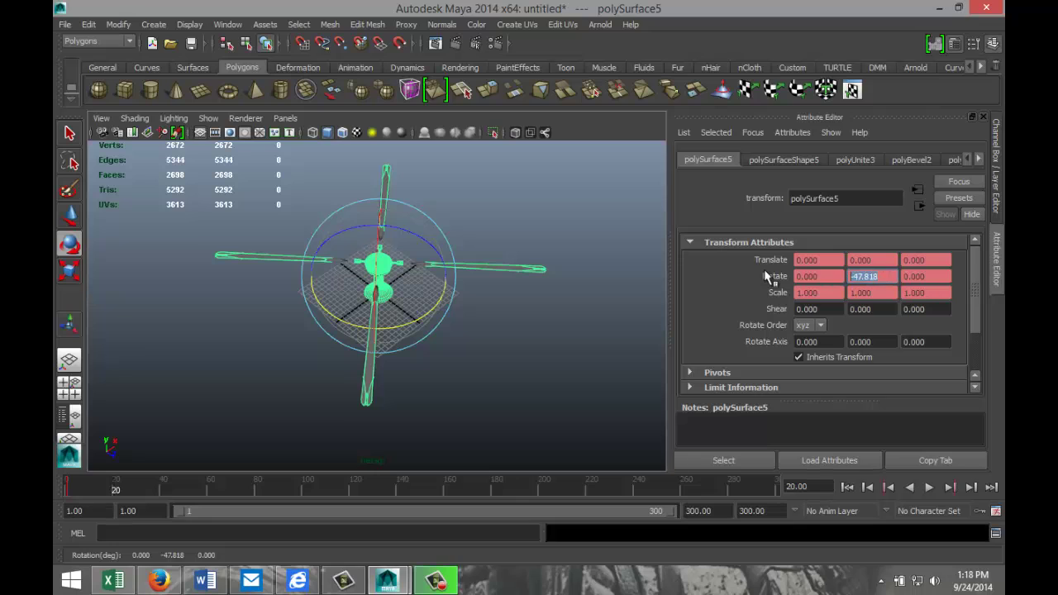
{"action": "type", "text": "-360"}
{"action": "key", "text": "Return"}
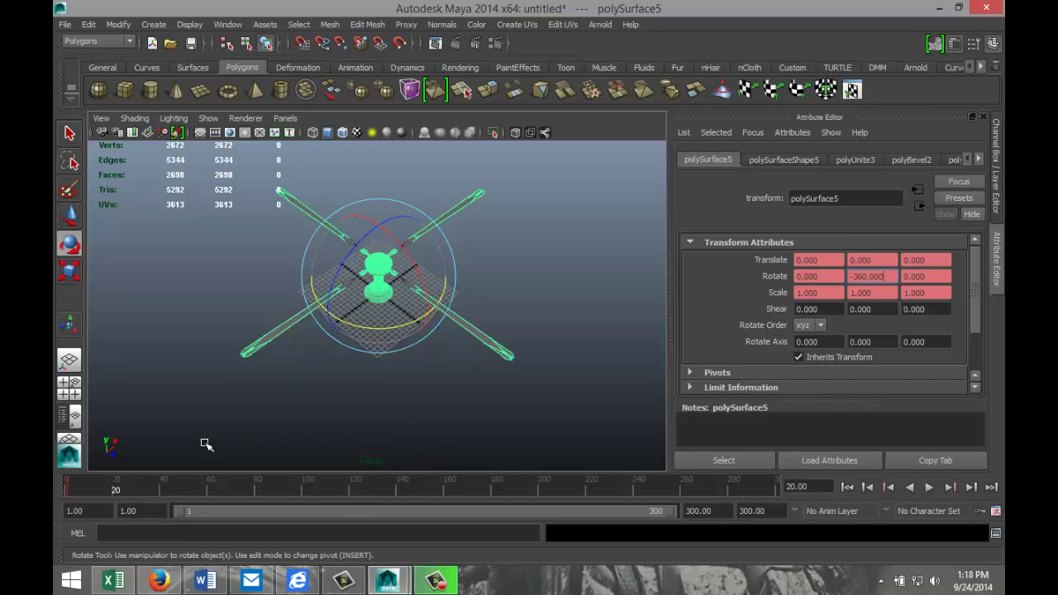
Key Rotate Y at -360, then set and key -720 for frame 40, and deselect the rotor.
{"action": "right_click", "coordinate": [872, 275]}
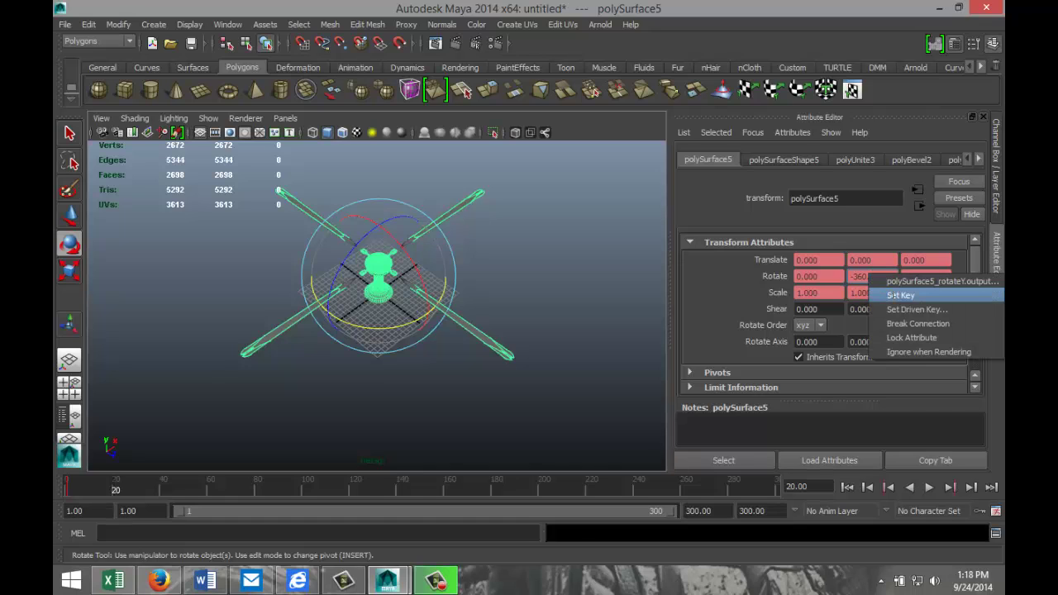
{"action": "left_click", "coordinate": [894, 296]}
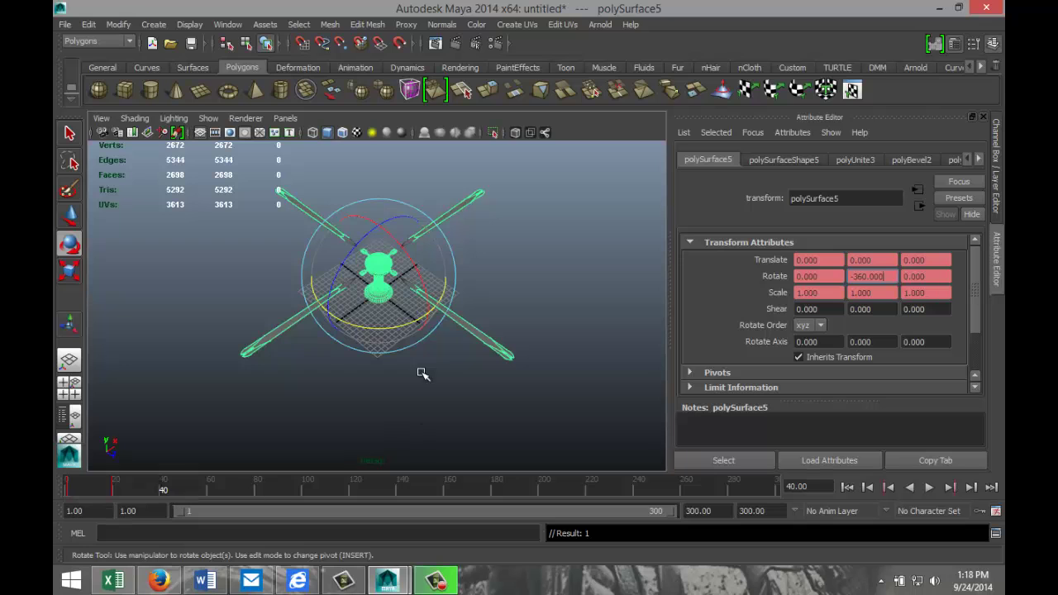
{"action": "left_click_drag", "start_coordinate": [407, 322], "coordinate": [273, 268]}
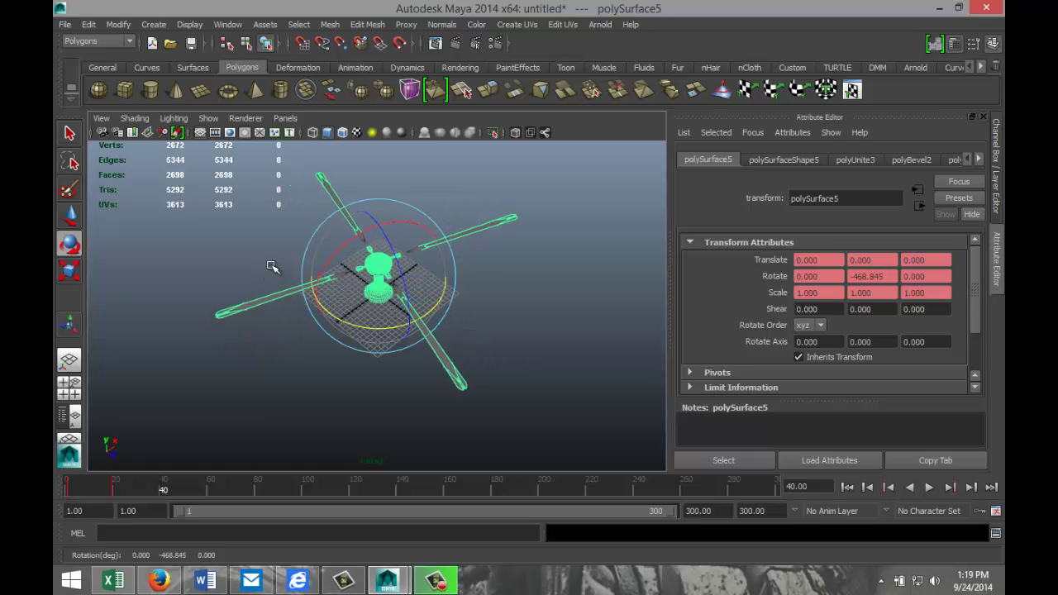
{"action": "double_click", "coordinate": [891, 273]}
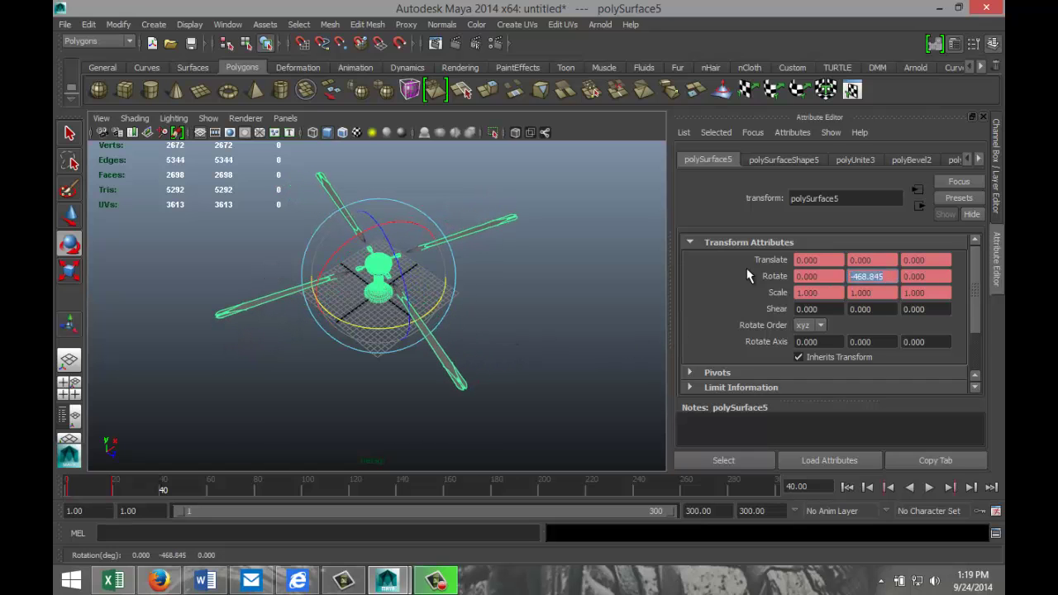
{"action": "type", "text": "-720"}
{"action": "key", "text": "Return"}
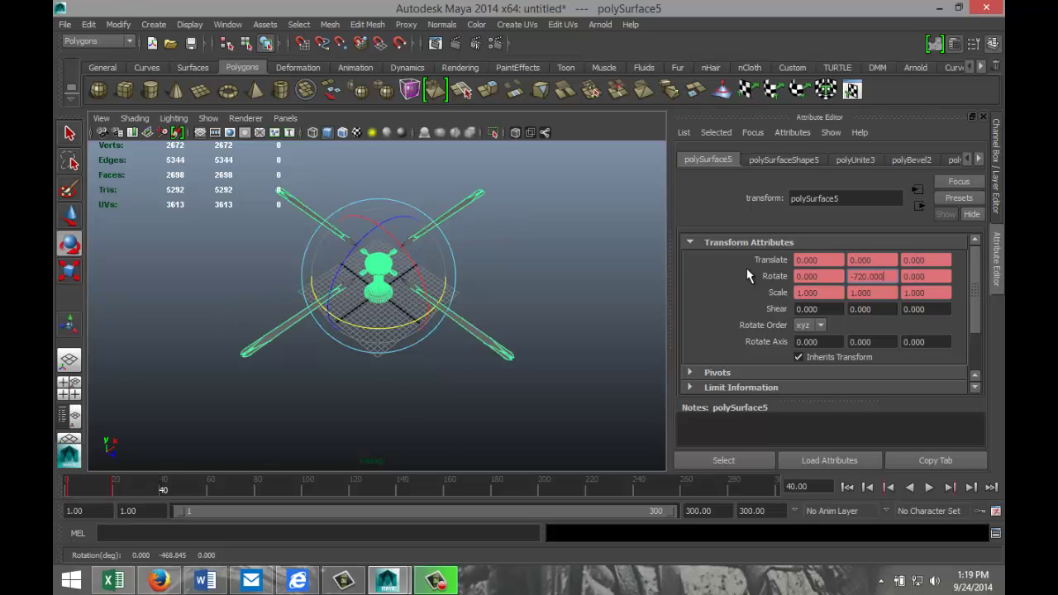
{"action": "right_click", "coordinate": [870, 277]}
{"action": "left_click", "coordinate": [890, 294]}
{"action": "left_click", "coordinate": [564, 393]}
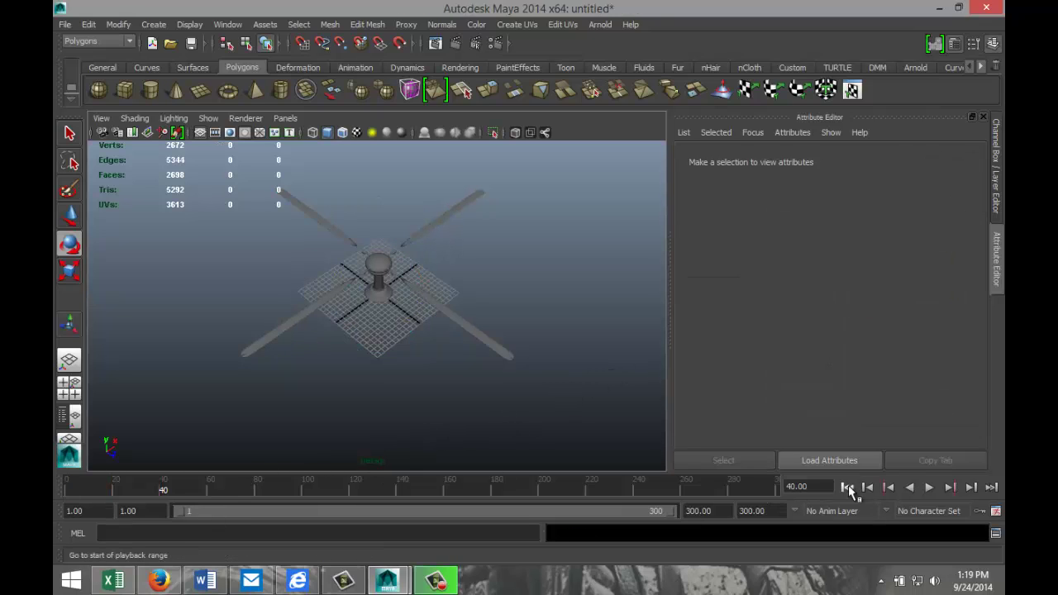
Play the rotor spin from the first frame, stop it, and scrub back to frame 1.
{"action": "left_click", "coordinate": [847, 488]}
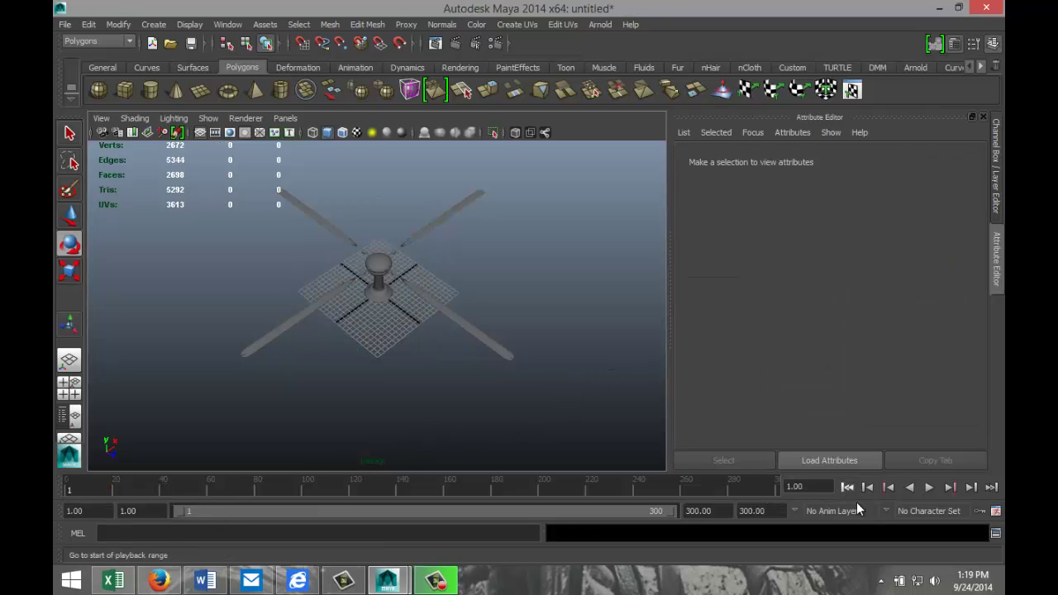
{"action": "left_click", "coordinate": [931, 488]}
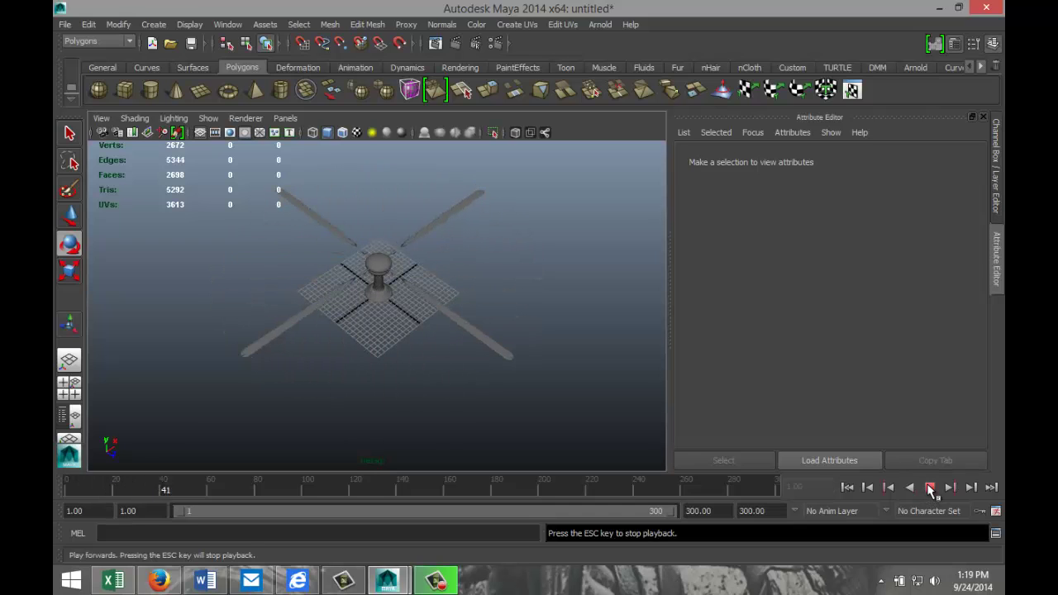
{"action": "left_click", "coordinate": [930, 487]}
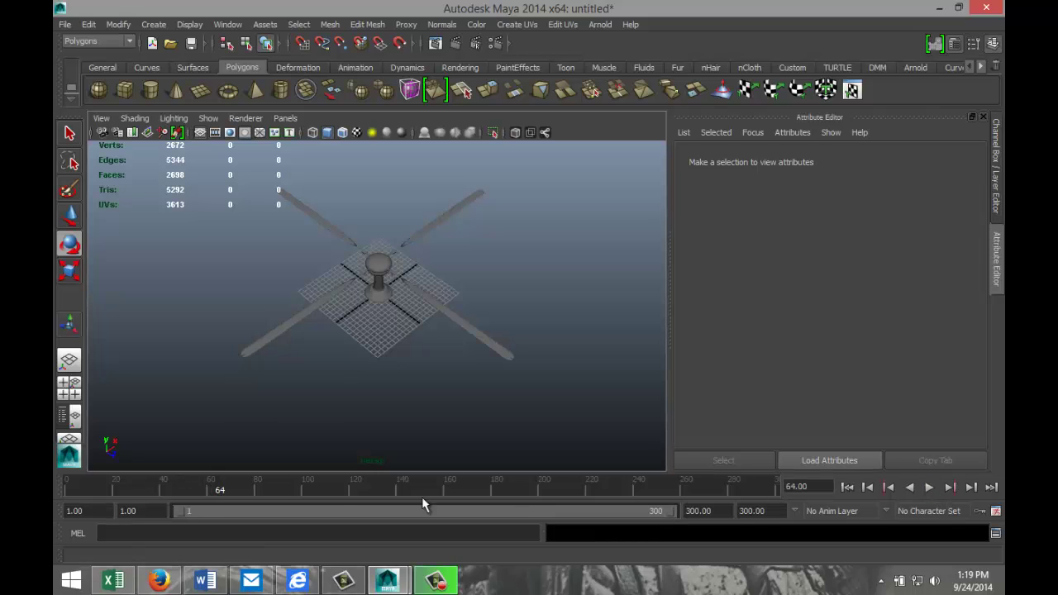
{"action": "left_click_drag", "start_coordinate": [220, 491], "coordinate": [60, 484]}
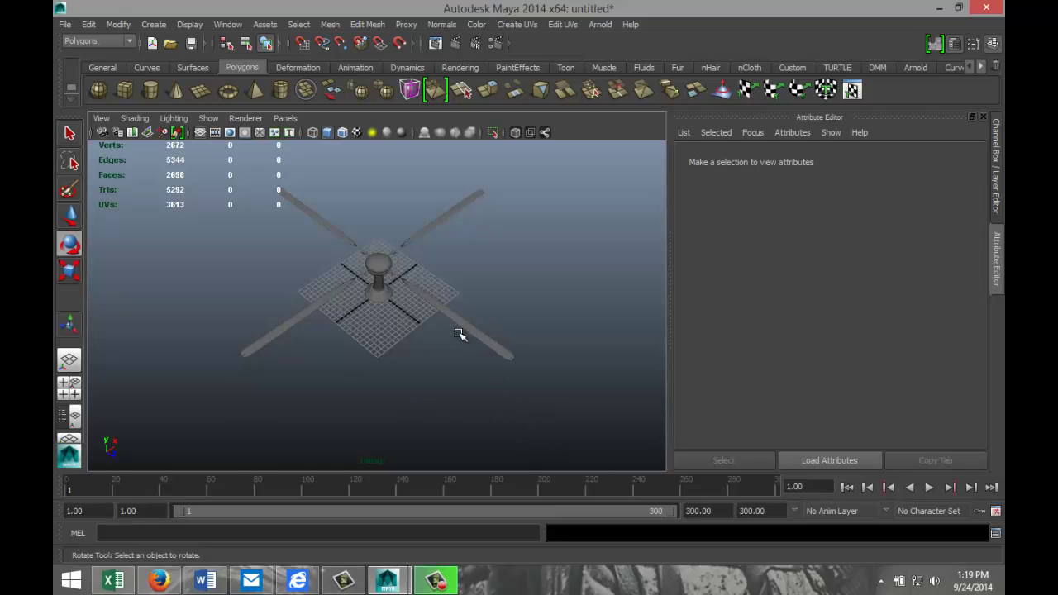
From a flatter view angle, replay the rotor animation and scrub back to frame 1.
{"action": "left_click_drag", "start_coordinate": [460, 333], "coordinate": [440, 311], "text": "alt"}
{"action": "scroll", "coordinate": [473, 352], "scroll_direction": "up", "scroll_amount": 3}
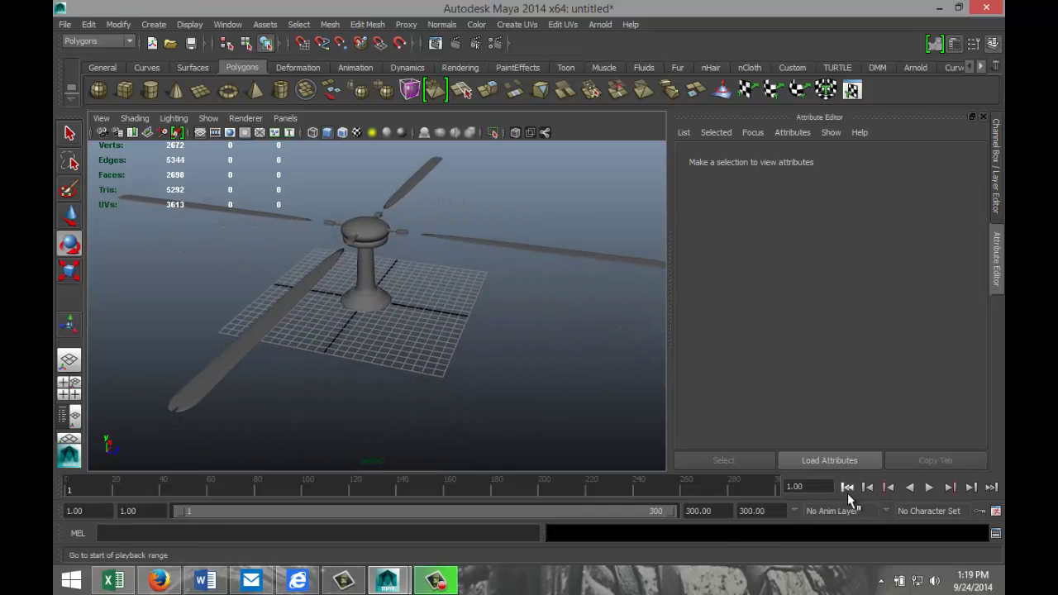
{"action": "left_click", "coordinate": [928, 488]}
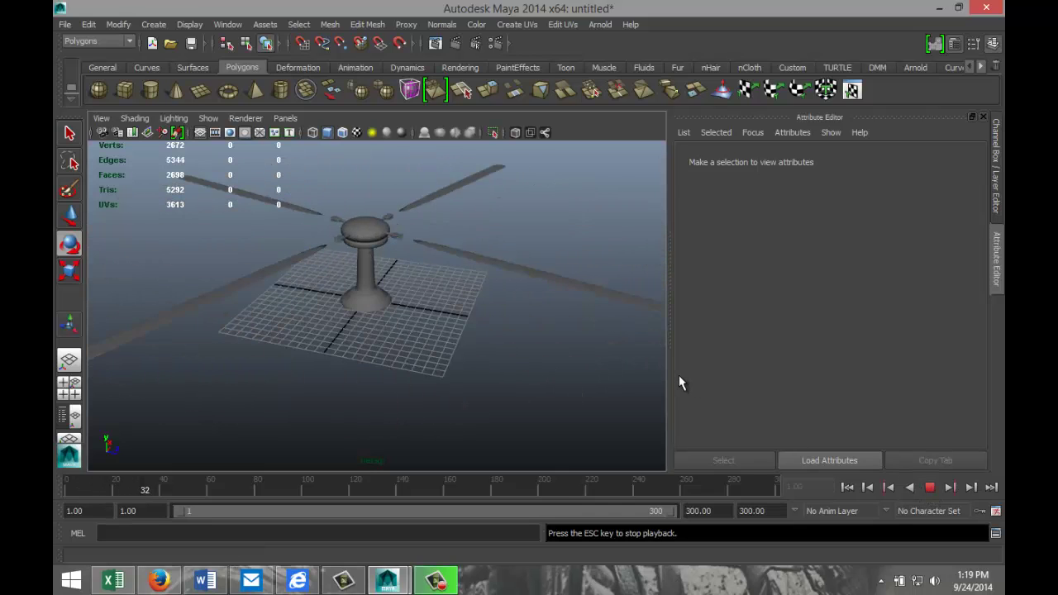
{"action": "left_click", "coordinate": [929, 488]}
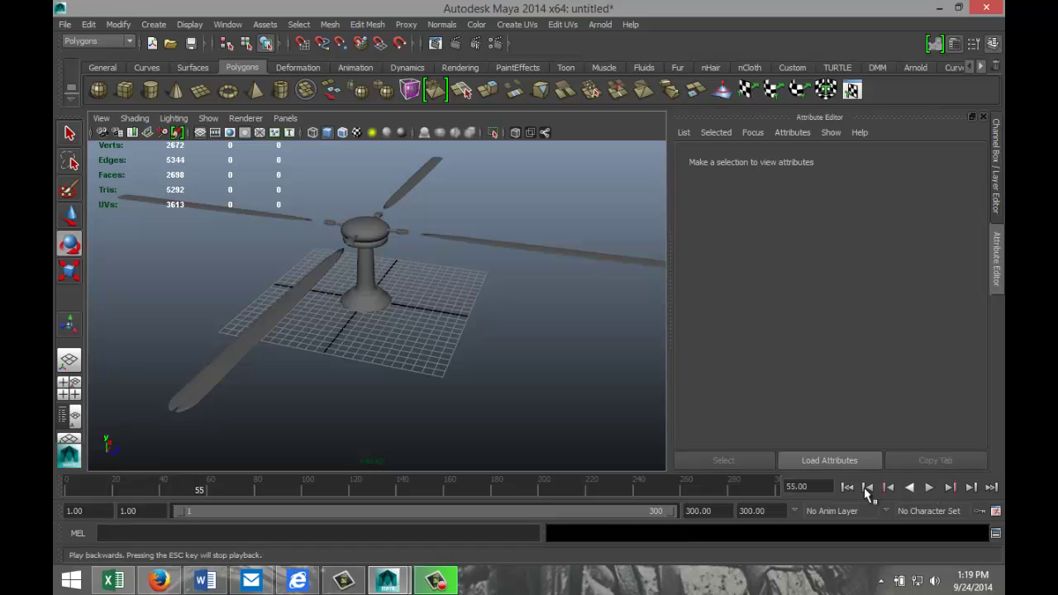
{"action": "left_click_drag", "start_coordinate": [197, 491], "coordinate": [54, 491]}
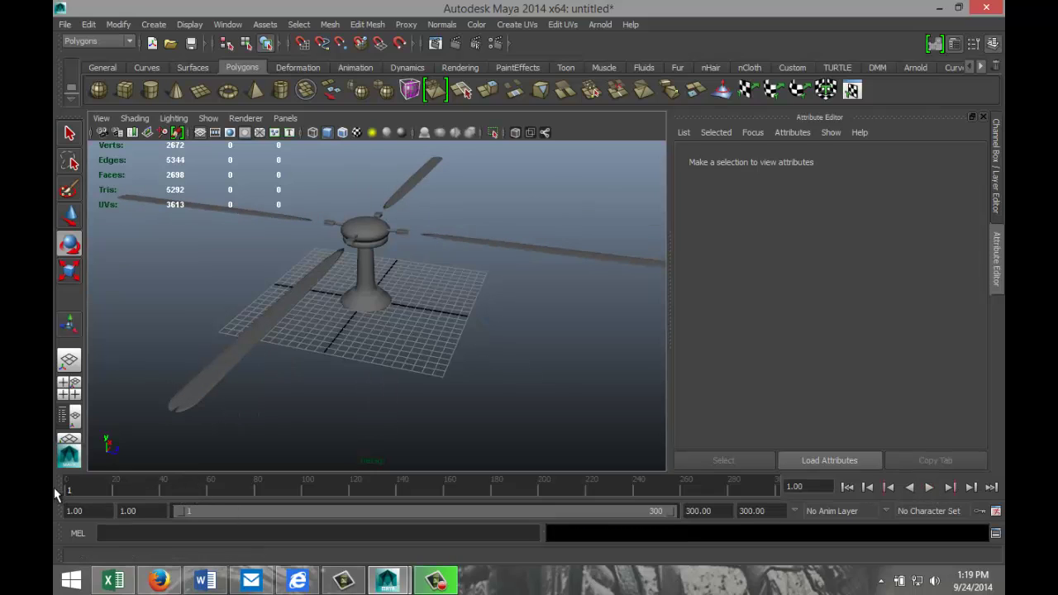
Select the helicopter rotor model polySurface5 in the viewport.
{"action": "scroll", "coordinate": [246, 432], "scroll_direction": "down", "scroll_amount": 3}
{"action": "scroll", "coordinate": [247, 430], "scroll_direction": "up", "scroll_amount": 2}
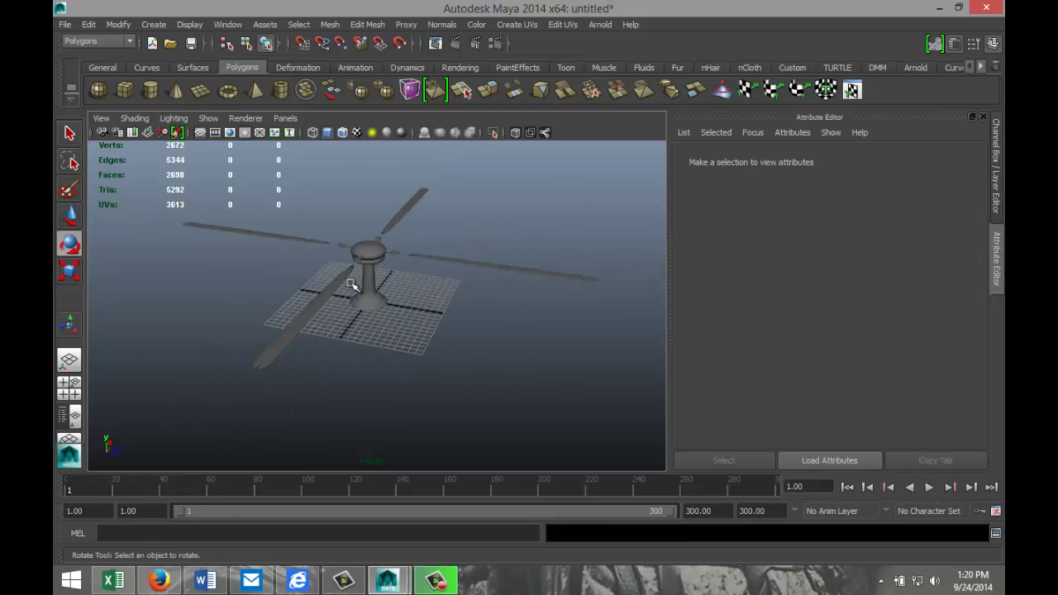
{"action": "left_click", "coordinate": [368, 258]}
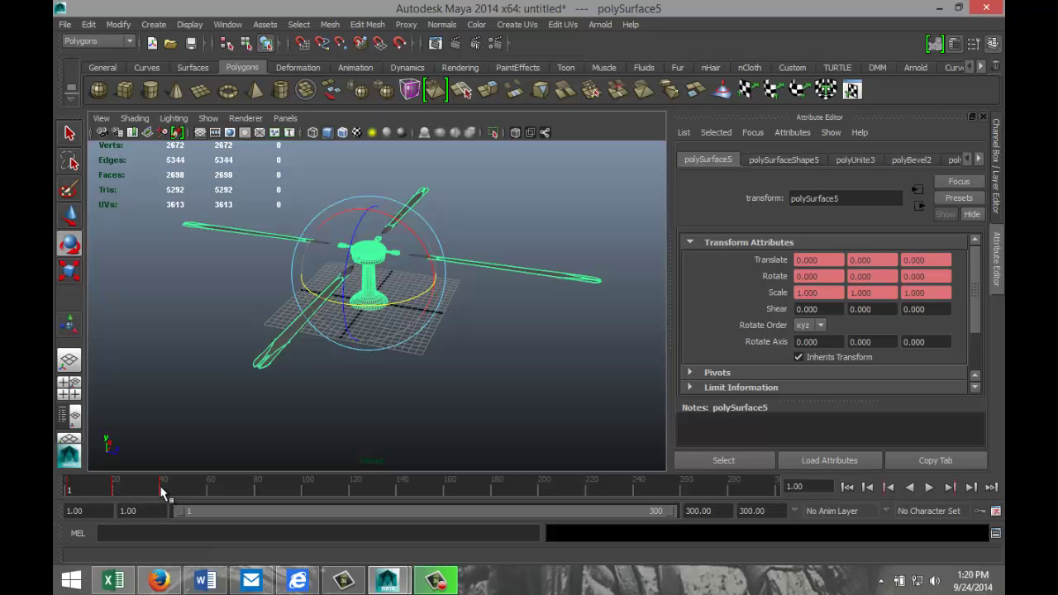
On frame 60, set the rotor's Rotate Y to -1080 and set a key on it.
{"action": "left_click", "coordinate": [208, 490]}
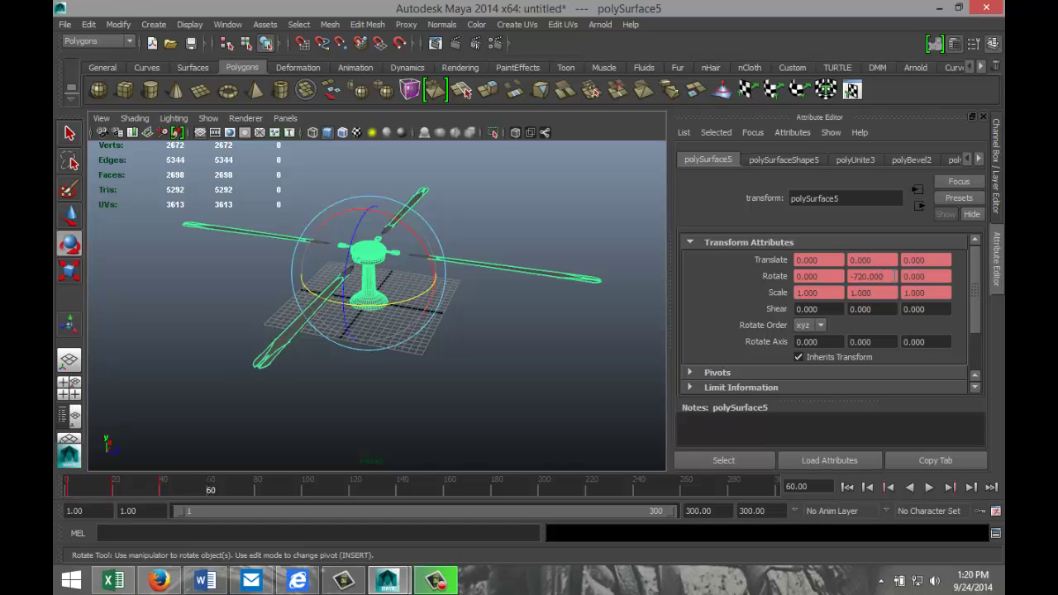
{"action": "left_click_drag", "start_coordinate": [896, 277], "coordinate": [796, 273]}
{"action": "type", "text": "-"}
{"action": "type", "text": "1080"}
{"action": "left_click", "coordinate": [925, 277]}
{"action": "right_click", "coordinate": [868, 278]}
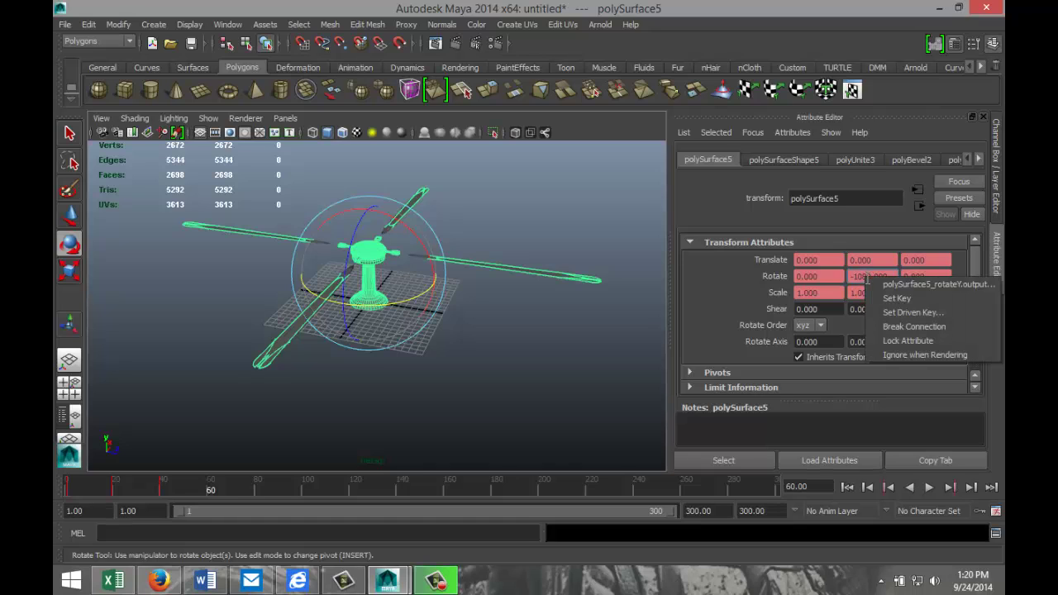
{"action": "left_click", "coordinate": [892, 296]}
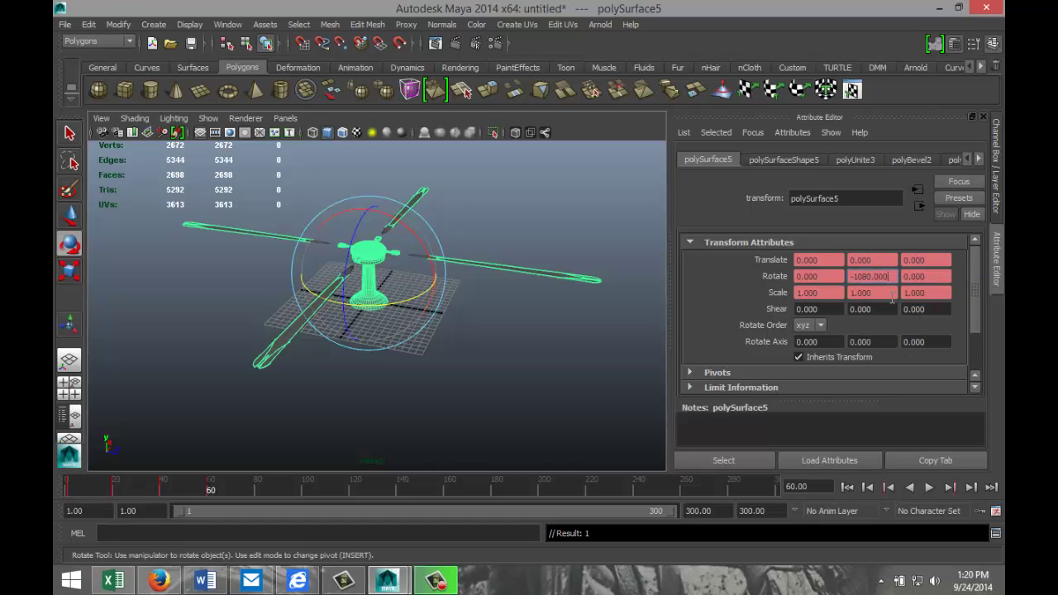
Play the rotor spin from the start, then scrub back and stop at frame 1.
{"action": "left_click", "coordinate": [847, 487]}
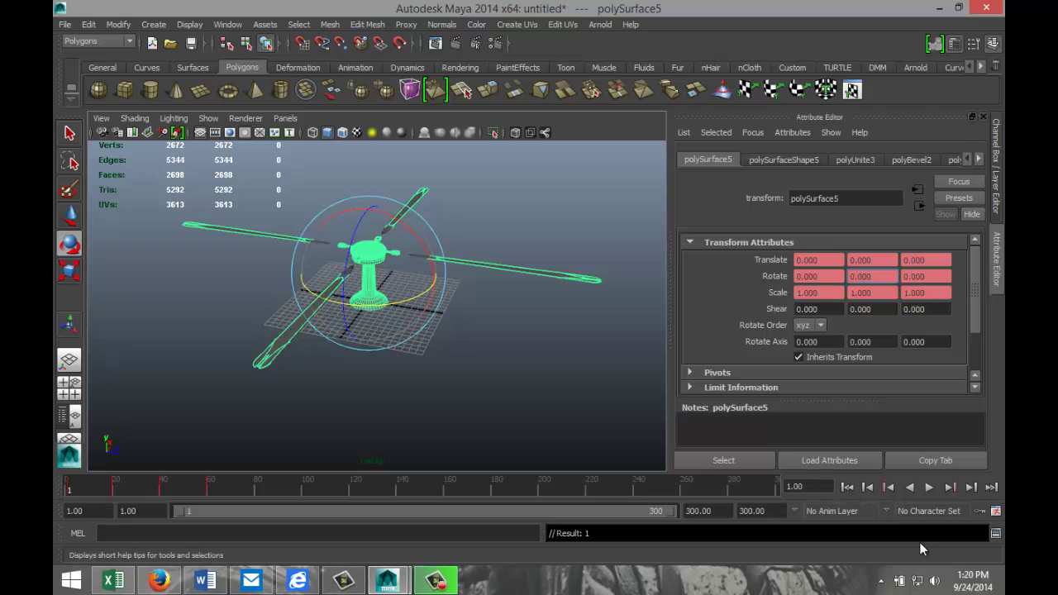
{"action": "left_click", "coordinate": [930, 488]}
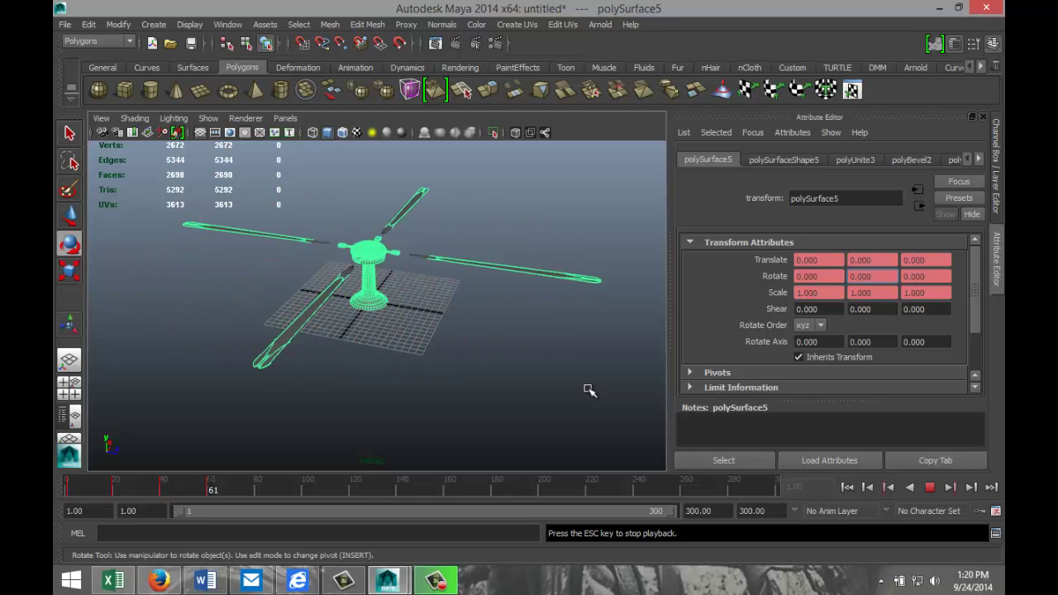
{"action": "left_click", "coordinate": [931, 488]}
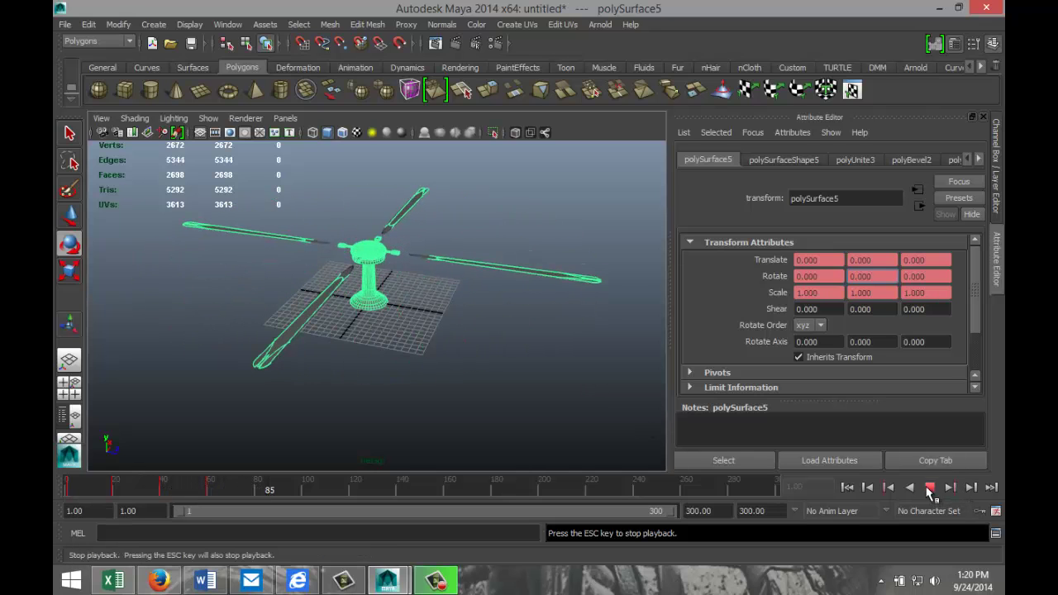
{"action": "key", "text": "alt+v"}
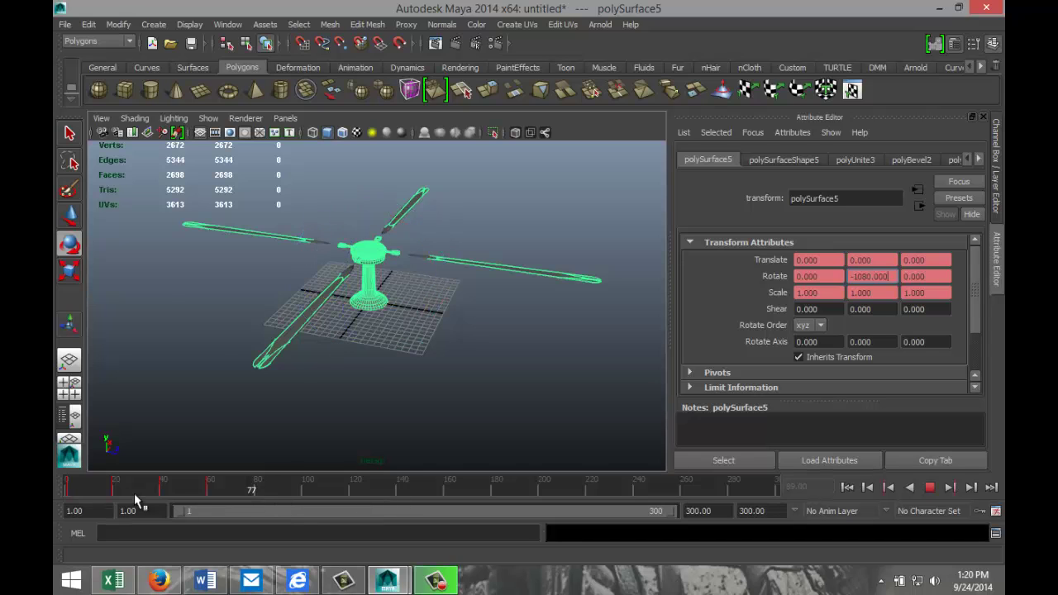
{"action": "left_click_drag", "start_coordinate": [134, 494], "coordinate": [53, 500]}
{"action": "key", "text": "Escape"}
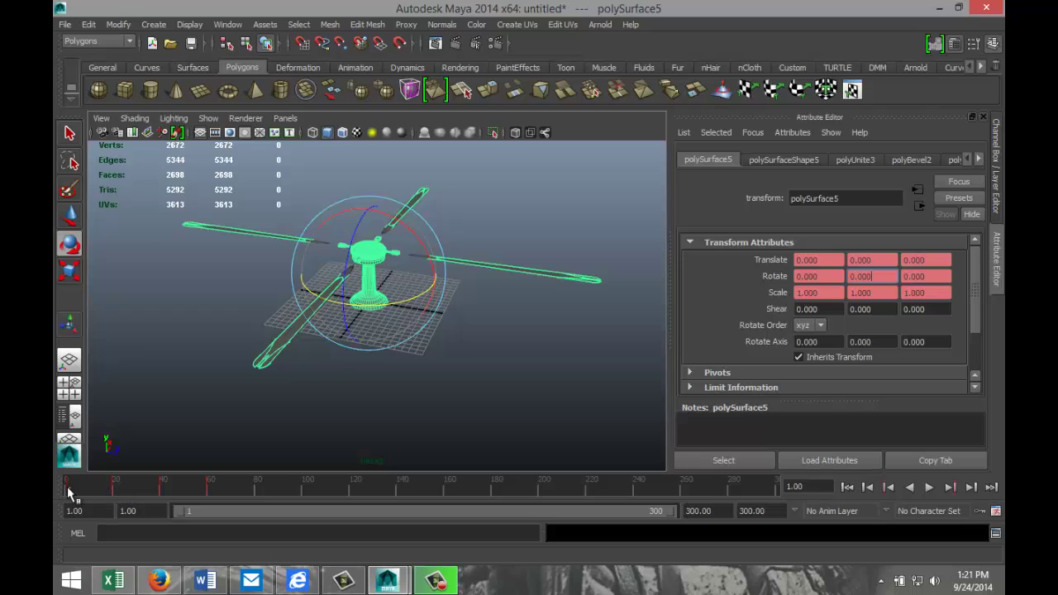
Move the current time to exactly frame 70.
{"action": "left_click", "coordinate": [234, 496]}
{"action": "left_click", "coordinate": [815, 487]}
{"action": "type", "text": "70"}
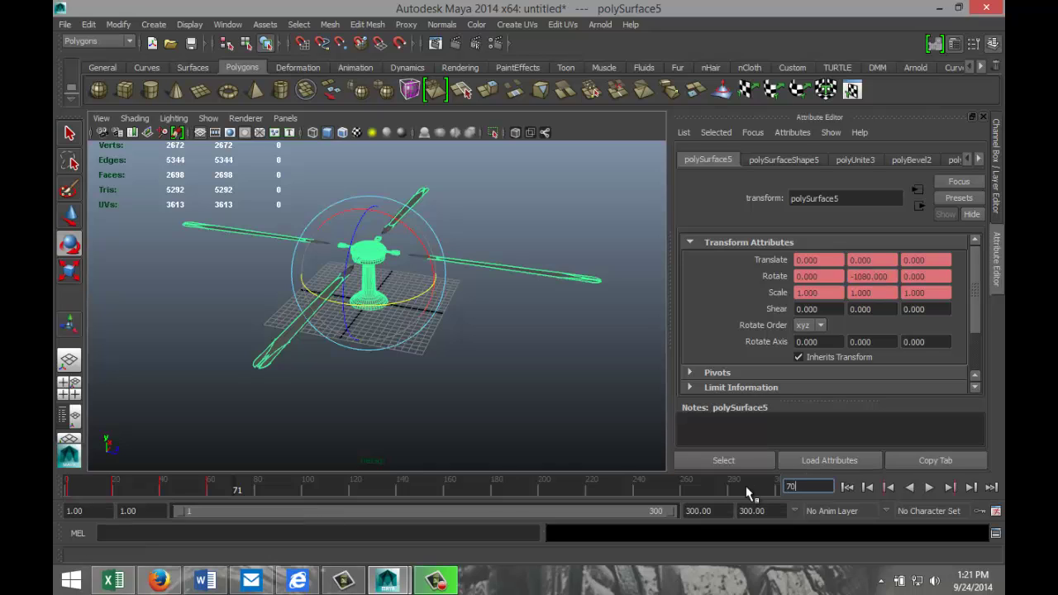
{"action": "key", "text": "Return"}
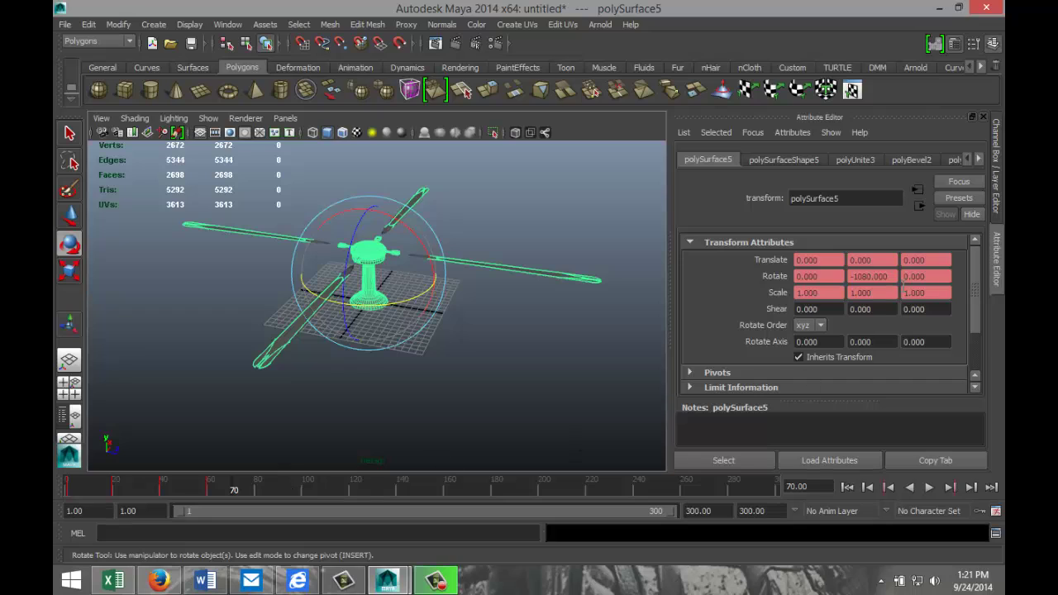
Set the rotor's Rotate Y to -1440 and key it at frame 70.
{"action": "left_click", "coordinate": [894, 274]}
{"action": "type", "text": "-1440"}
{"action": "left_click", "coordinate": [935, 278]}
{"action": "right_click", "coordinate": [864, 278]}
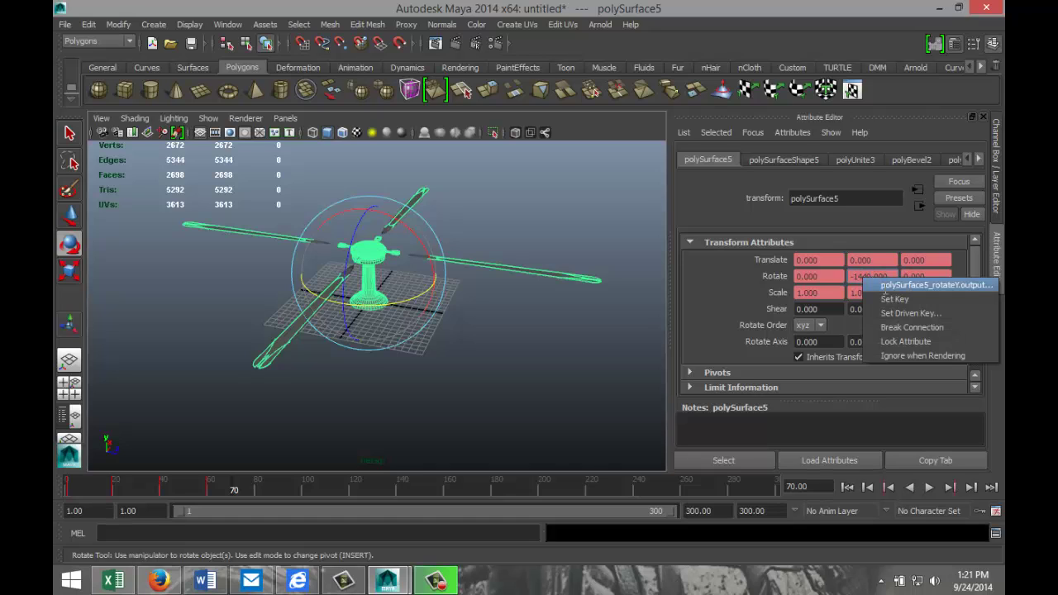
{"action": "left_click", "coordinate": [893, 299]}
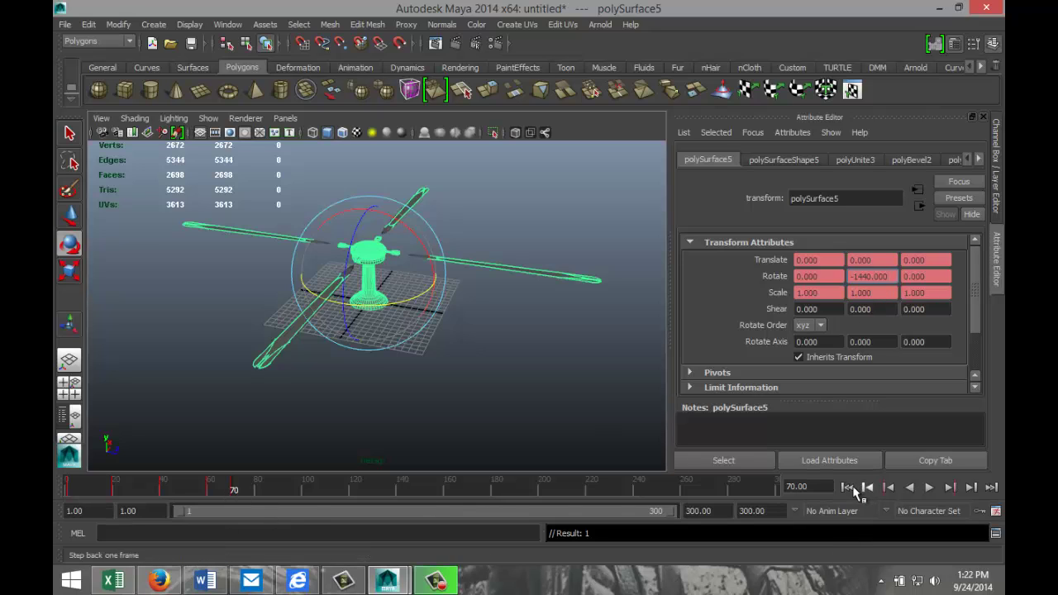
Play the four-revolution rotor animation from frame 1, then scrub back near frame 3.
{"action": "left_click", "coordinate": [847, 488]}
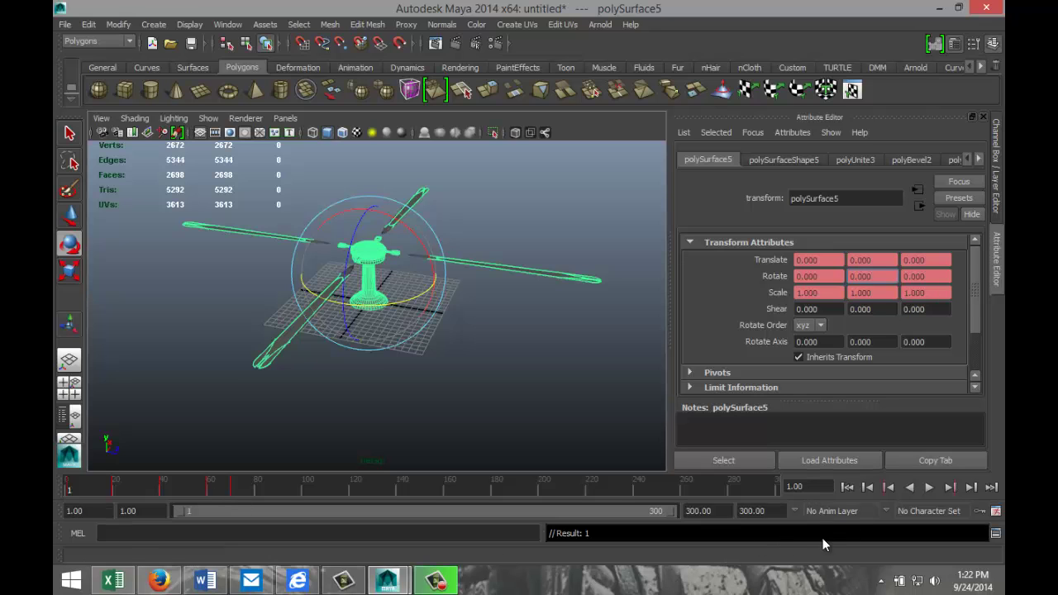
{"action": "left_click", "coordinate": [929, 488]}
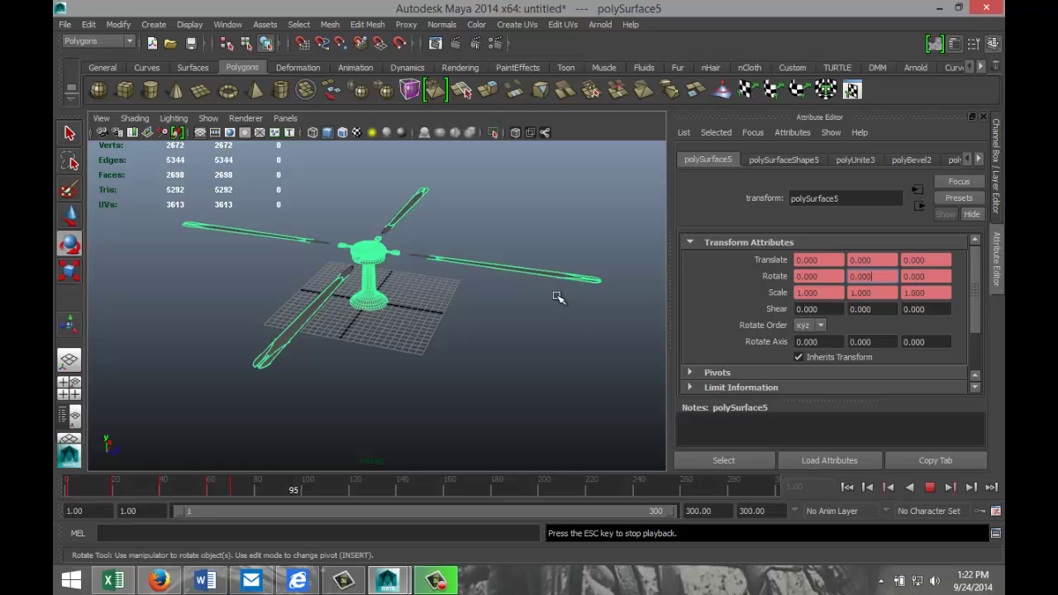
{"action": "mouse_move", "coordinate": [238, 489]}
{"action": "left_mouse_down"}
{"action": "mouse_move", "coordinate": [67, 491]}
{"action": "mouse_move", "coordinate": [250, 502]}
{"action": "left_mouse_up"}
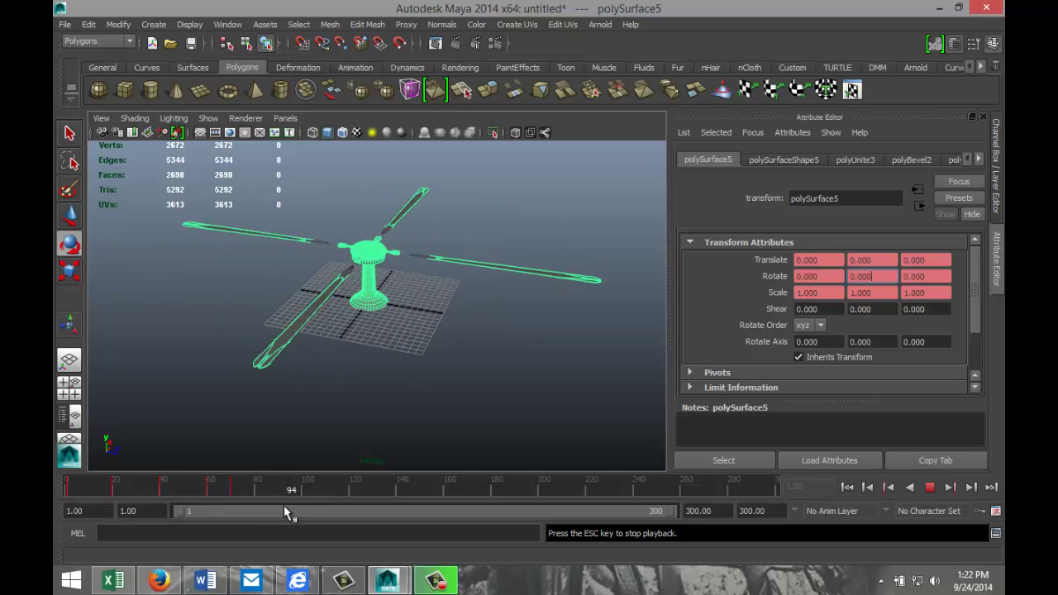